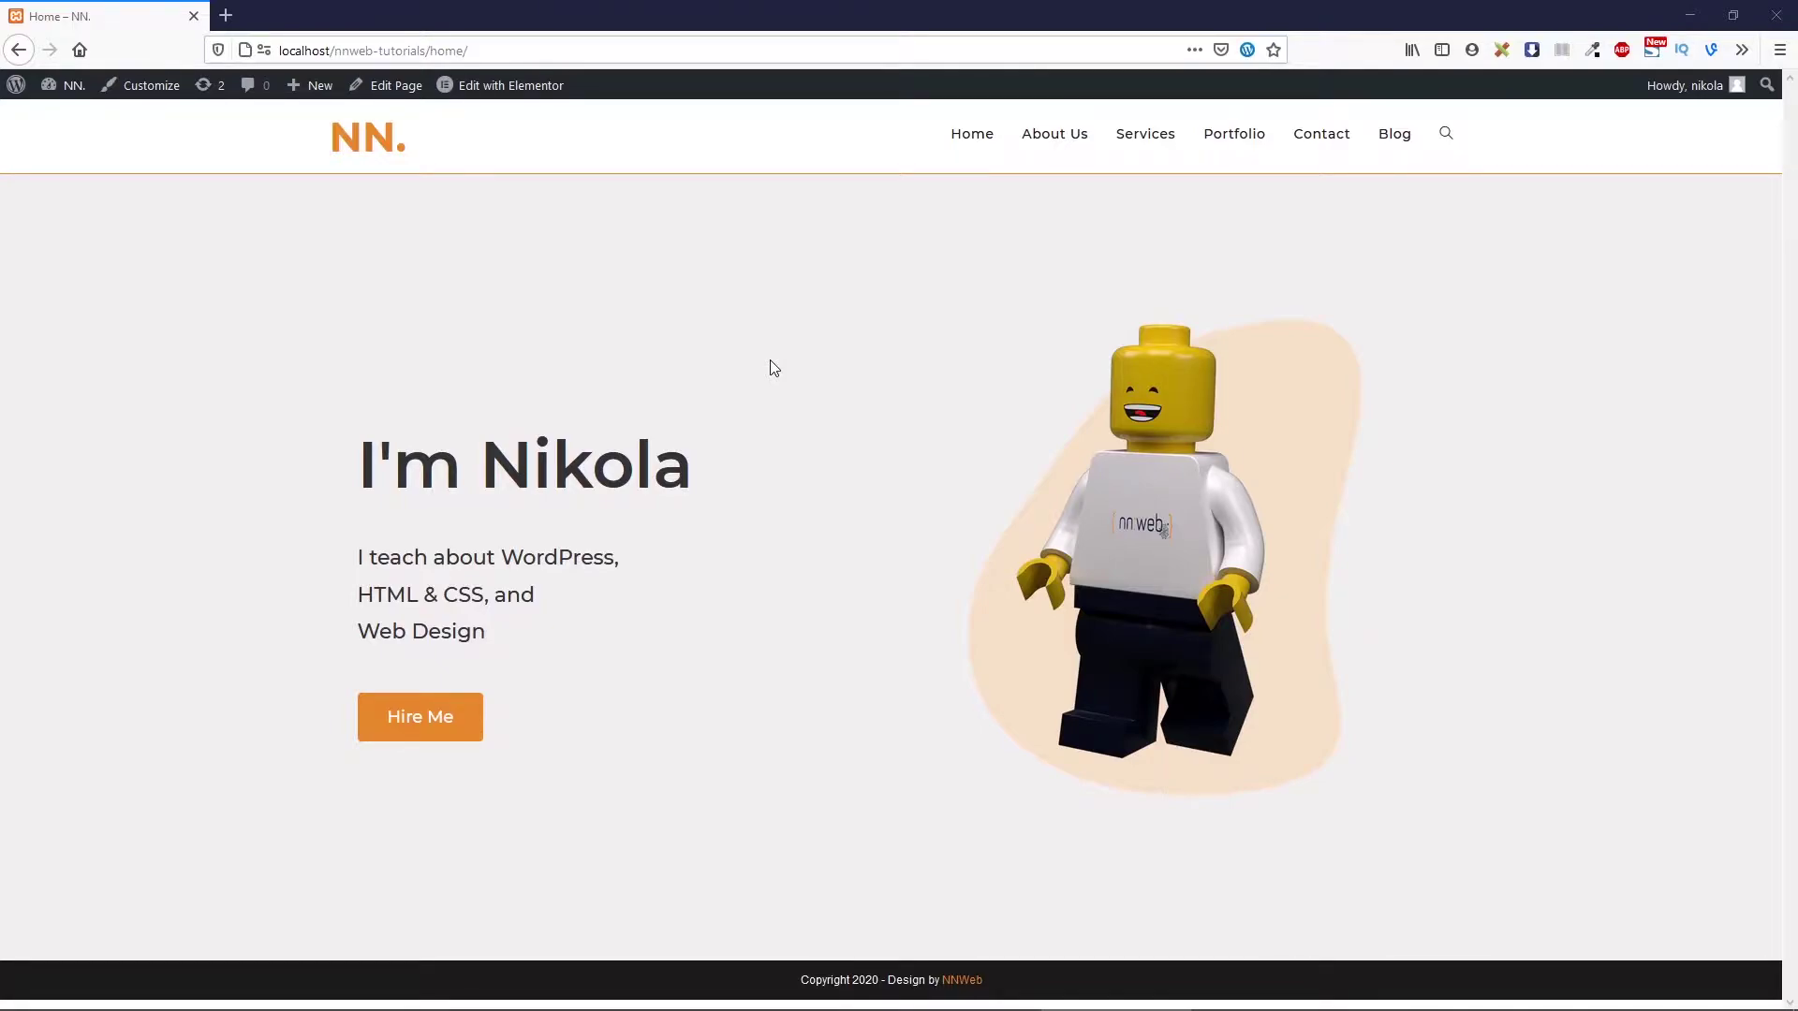
Reload the site's home page, edit the blank home page, and open the theme customizer
key(F5)
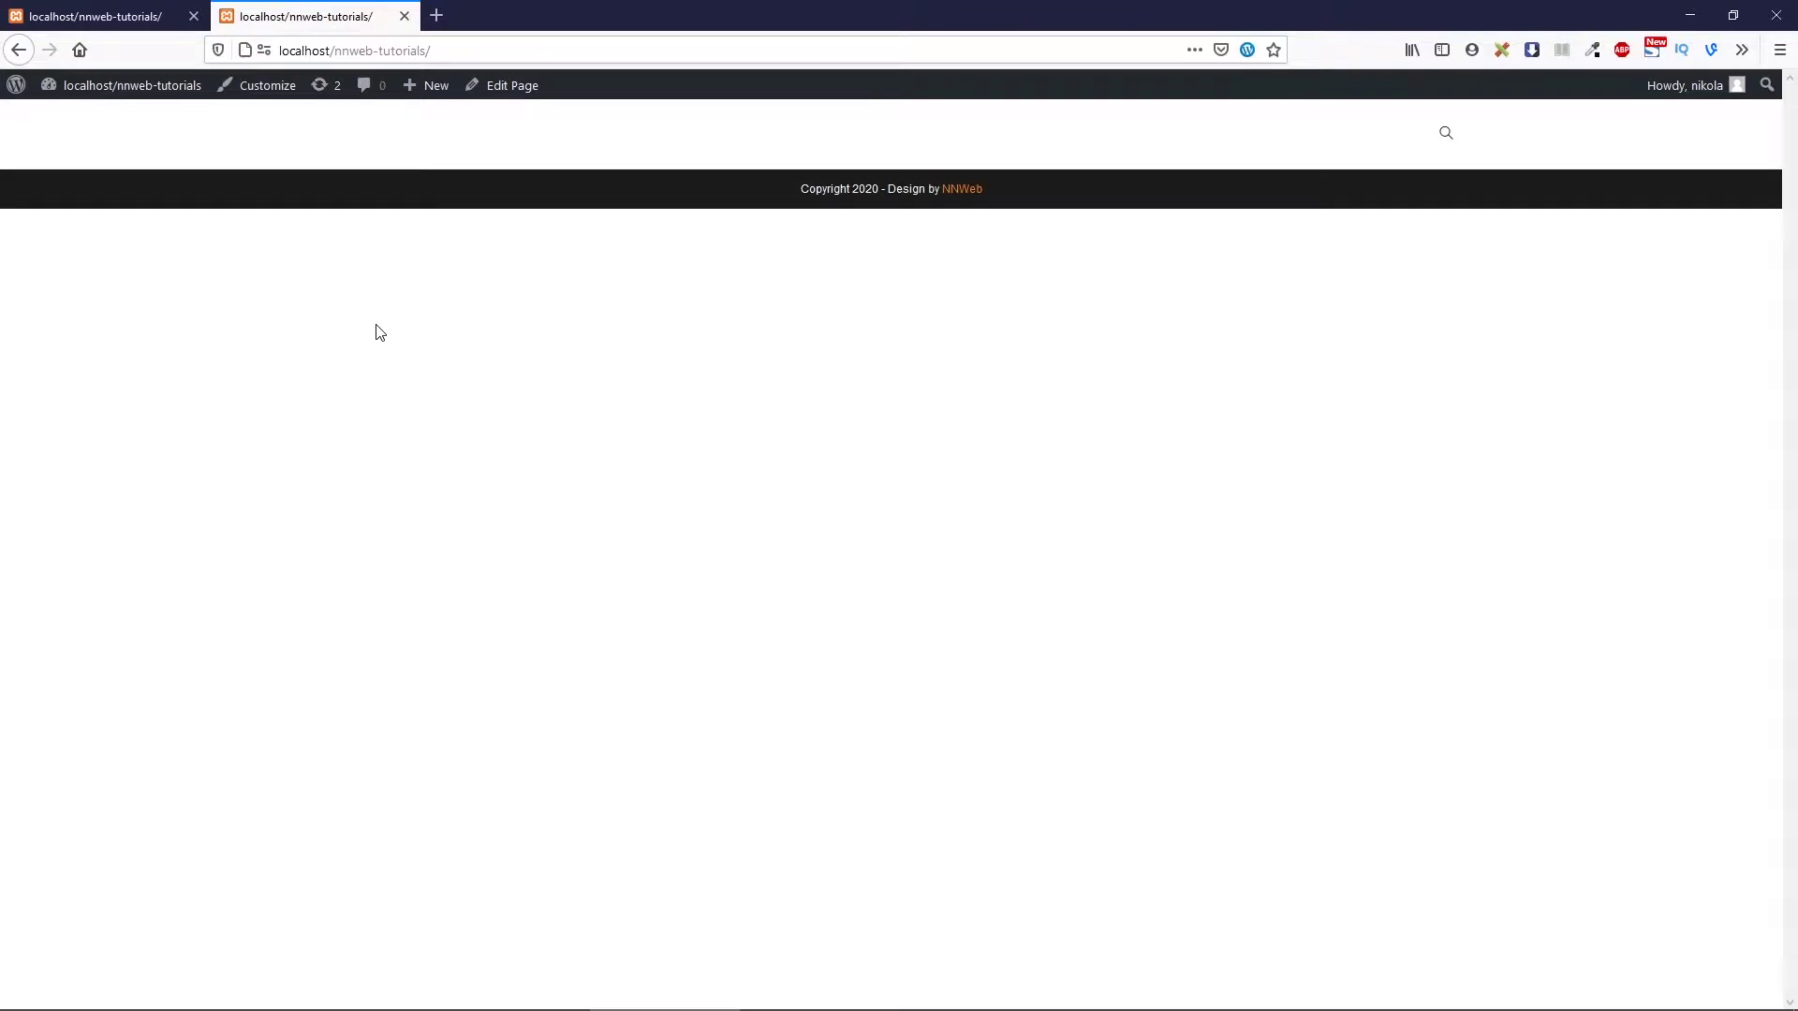
click(506, 95)
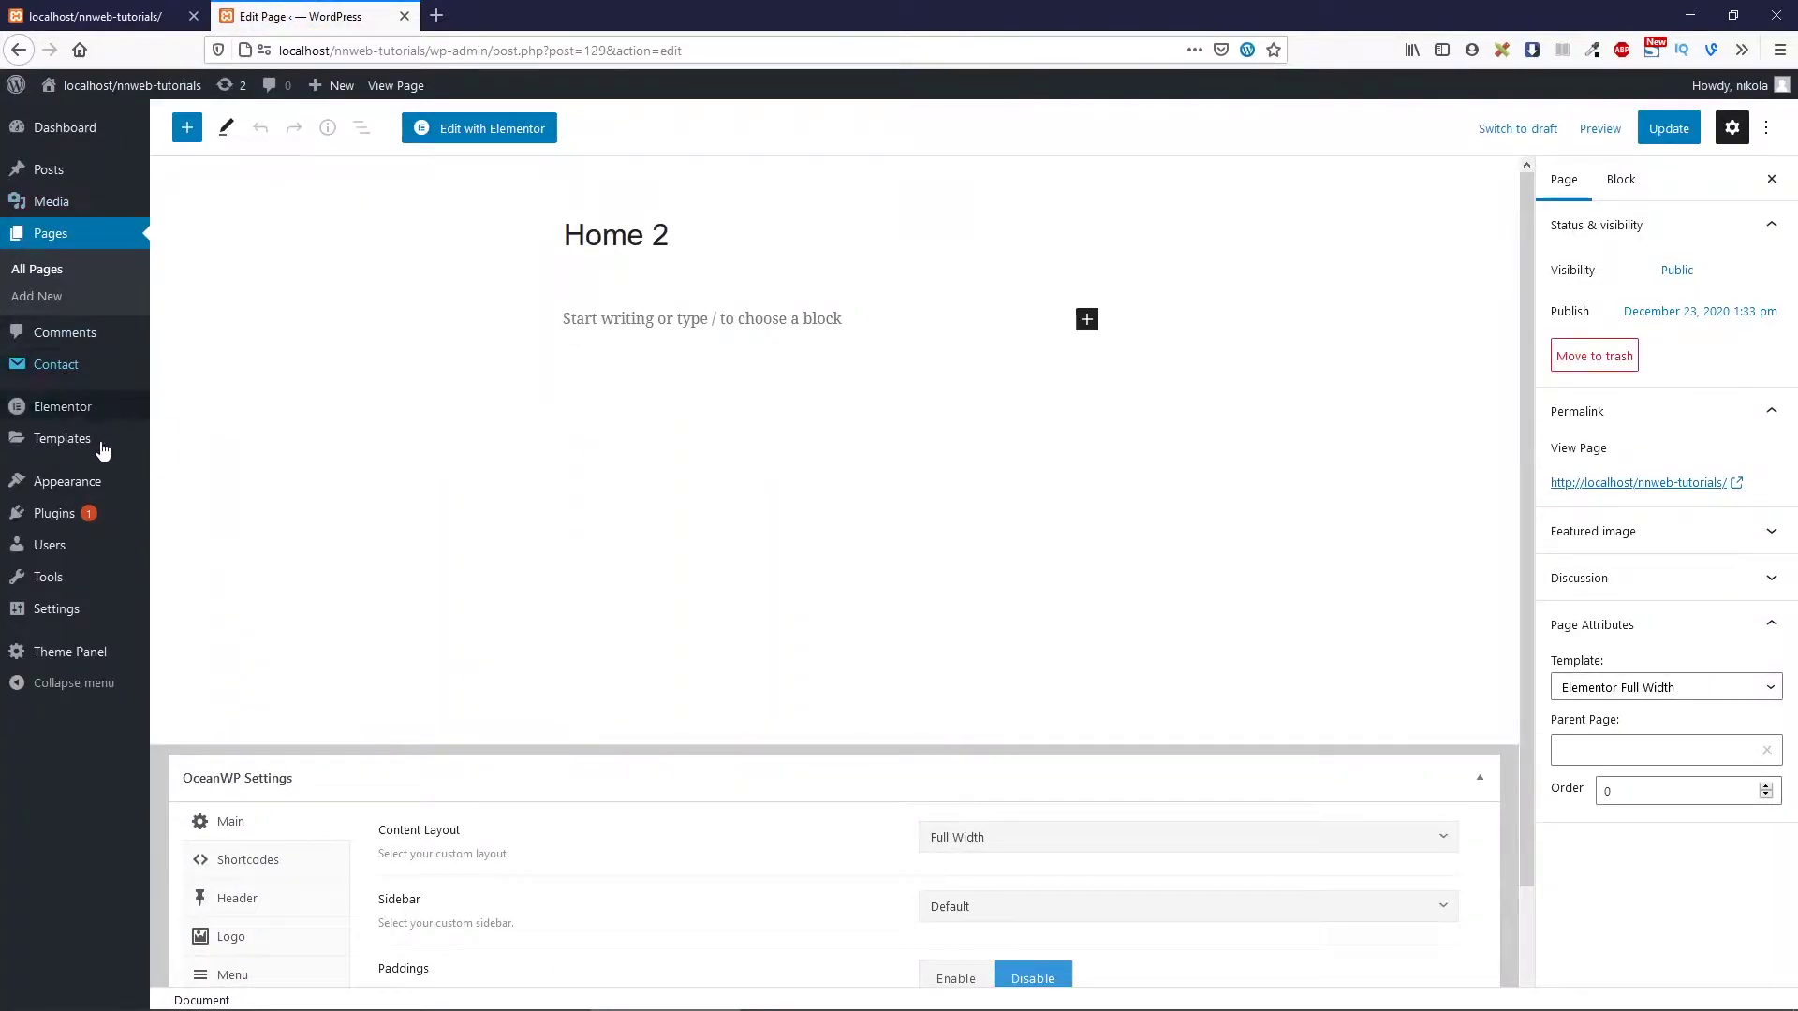
mouse_move(83, 493)
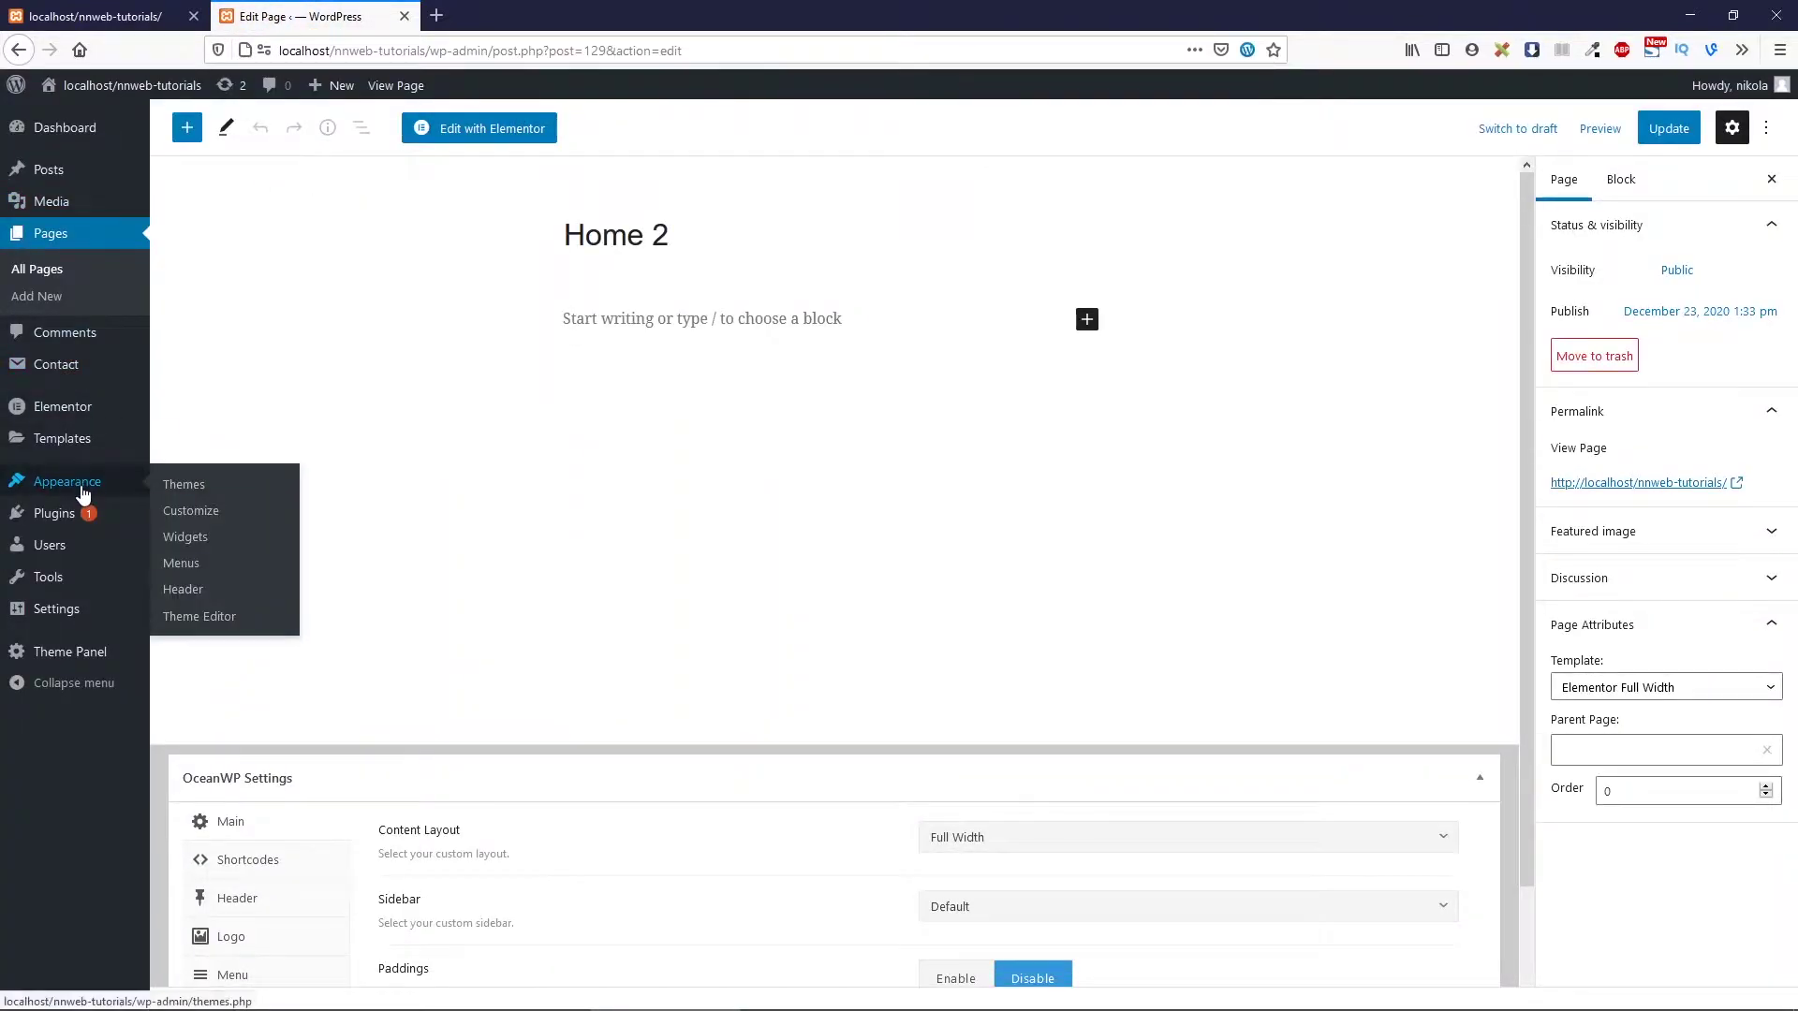
click(198, 520)
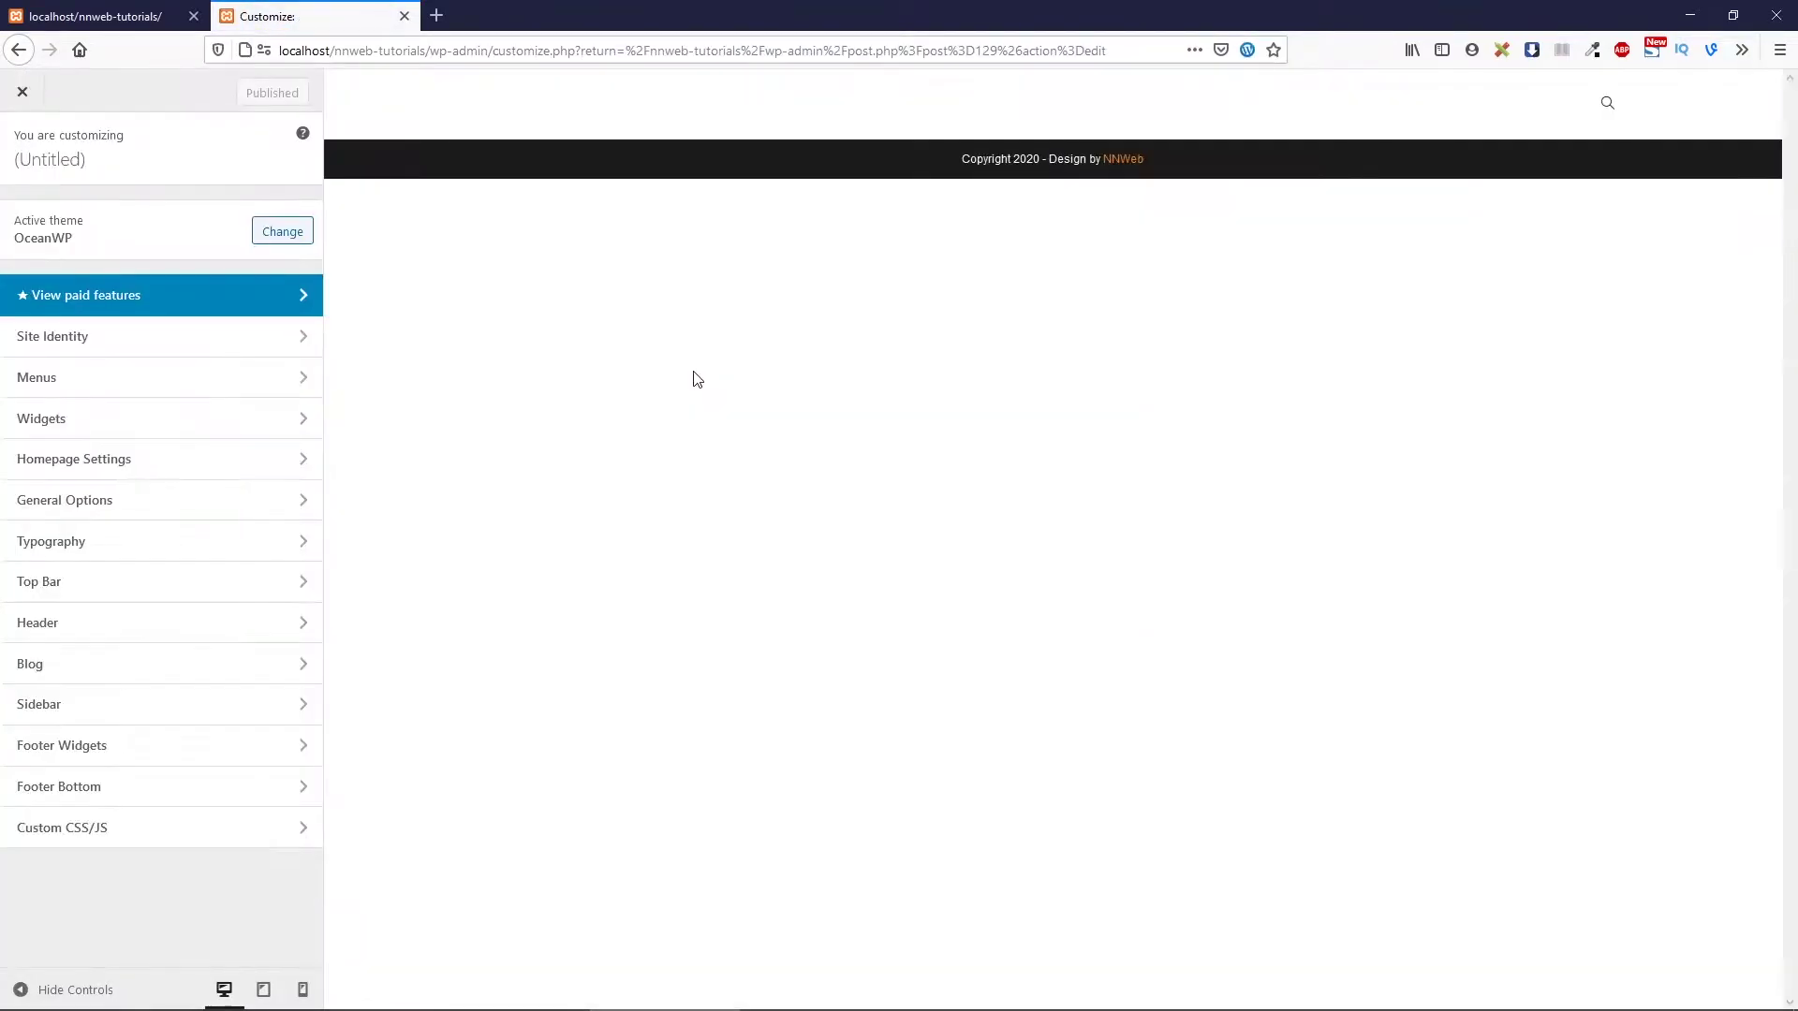
Set the site title to "NN." in the site identity settings
click(124, 337)
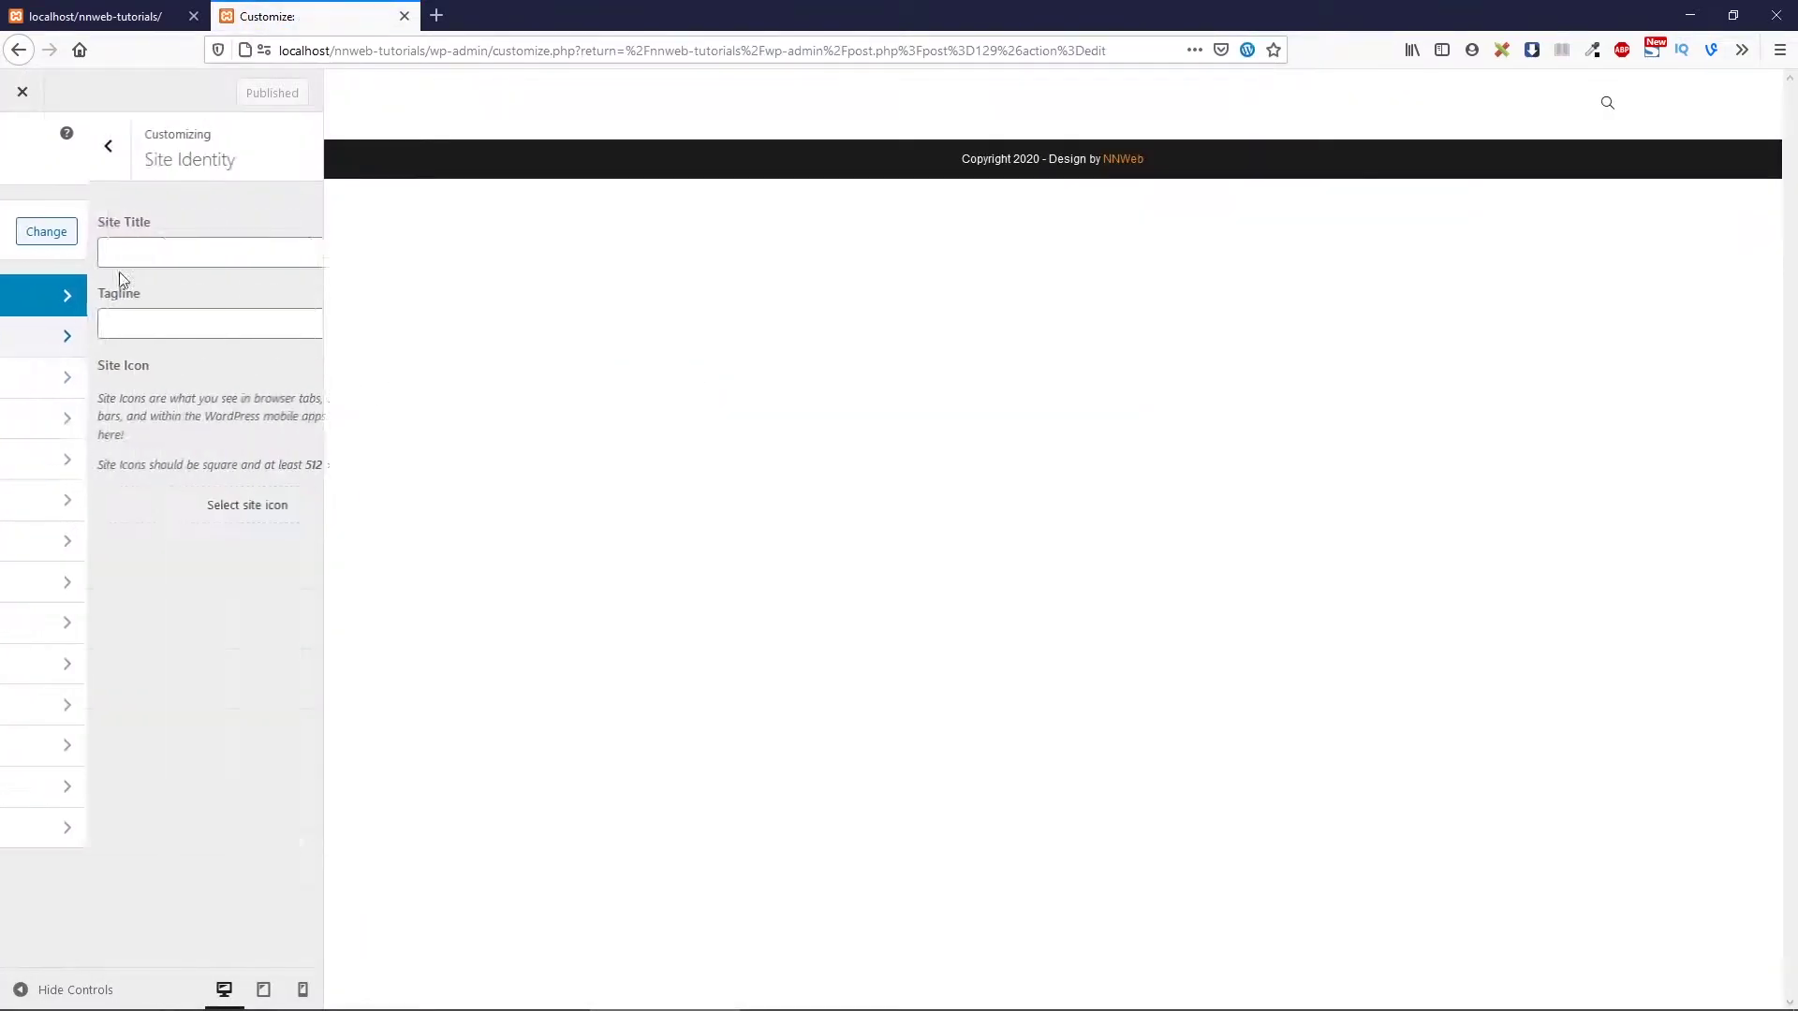
click(79, 253)
text(NN)
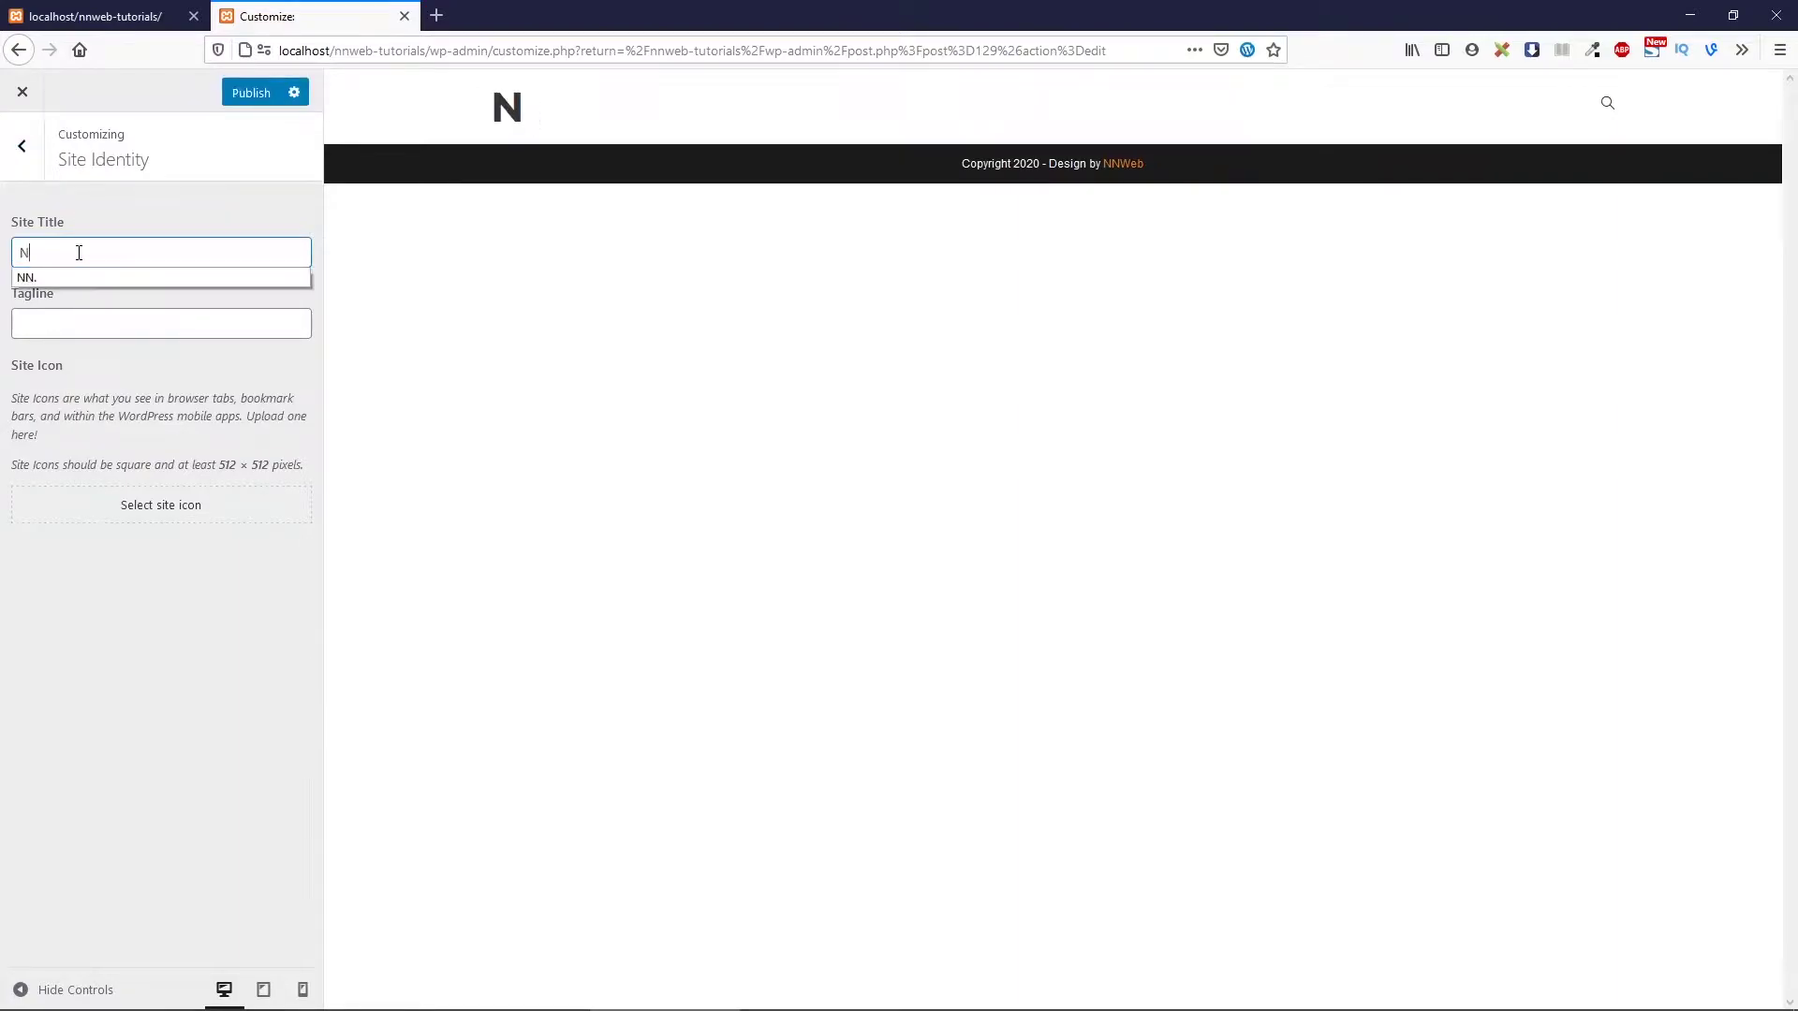
click(77, 277)
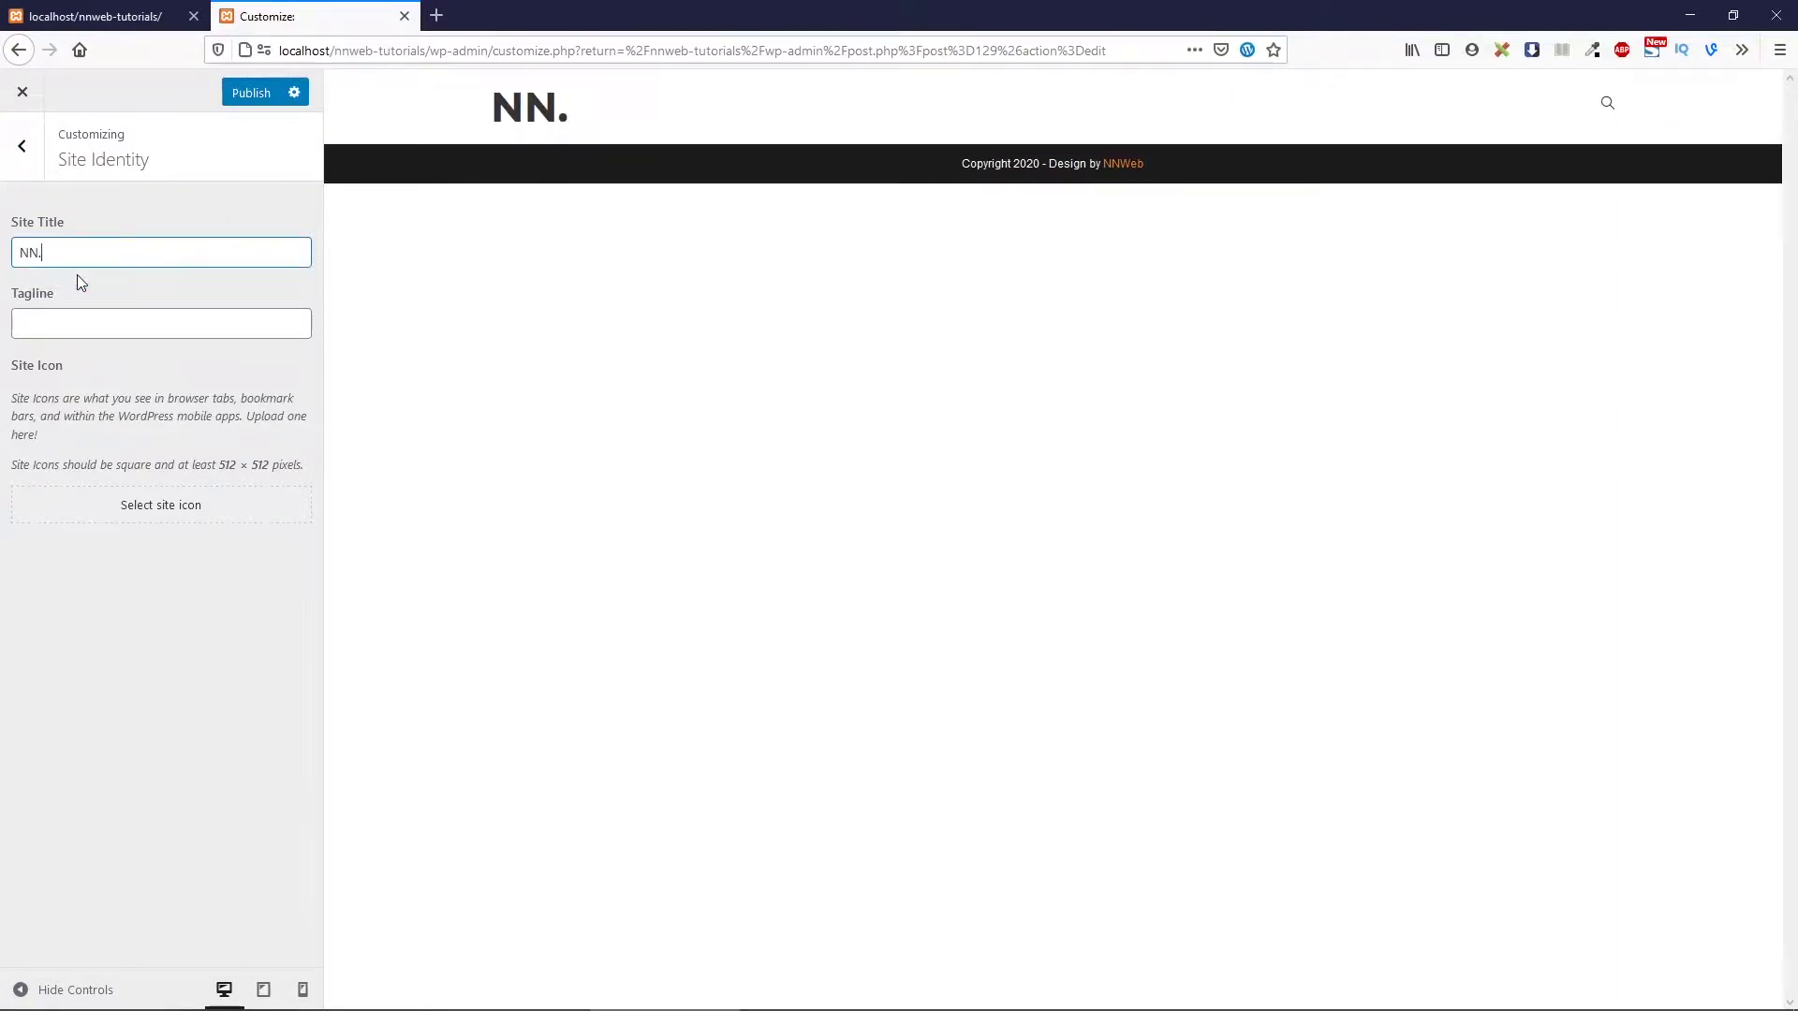
click(22, 152)
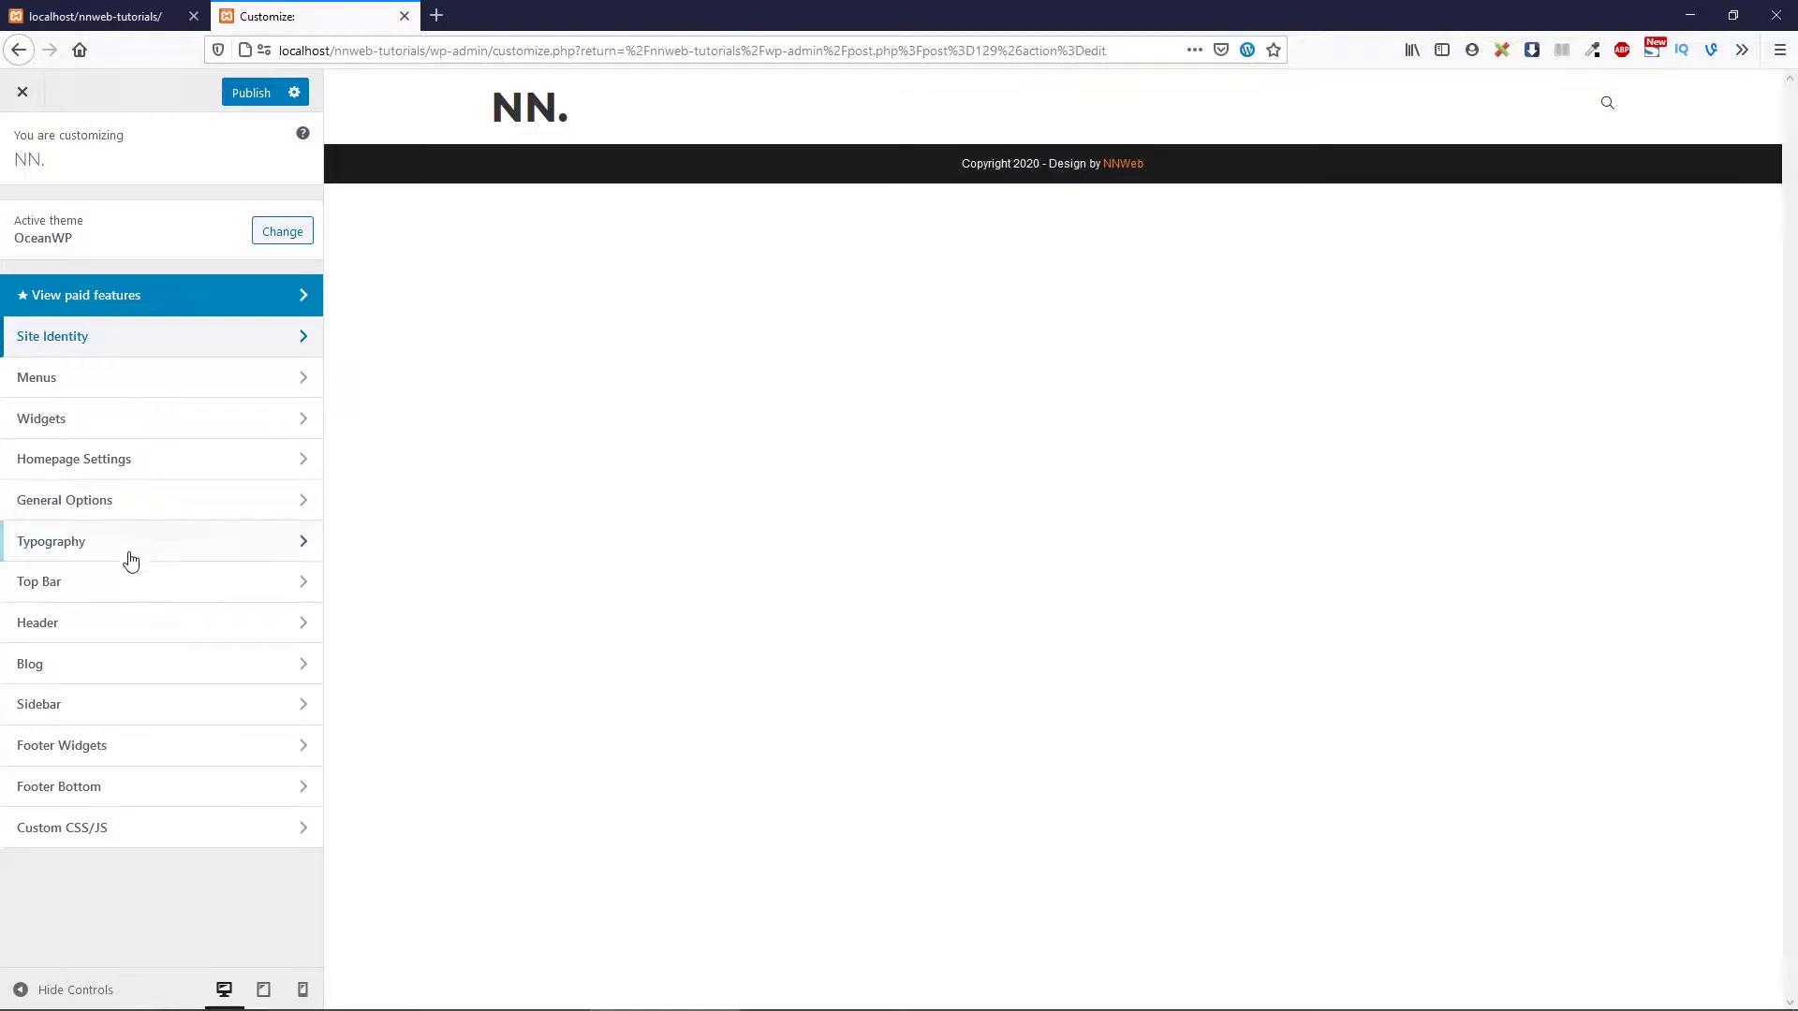
Set the header logo's text color to e3872d
click(116, 627)
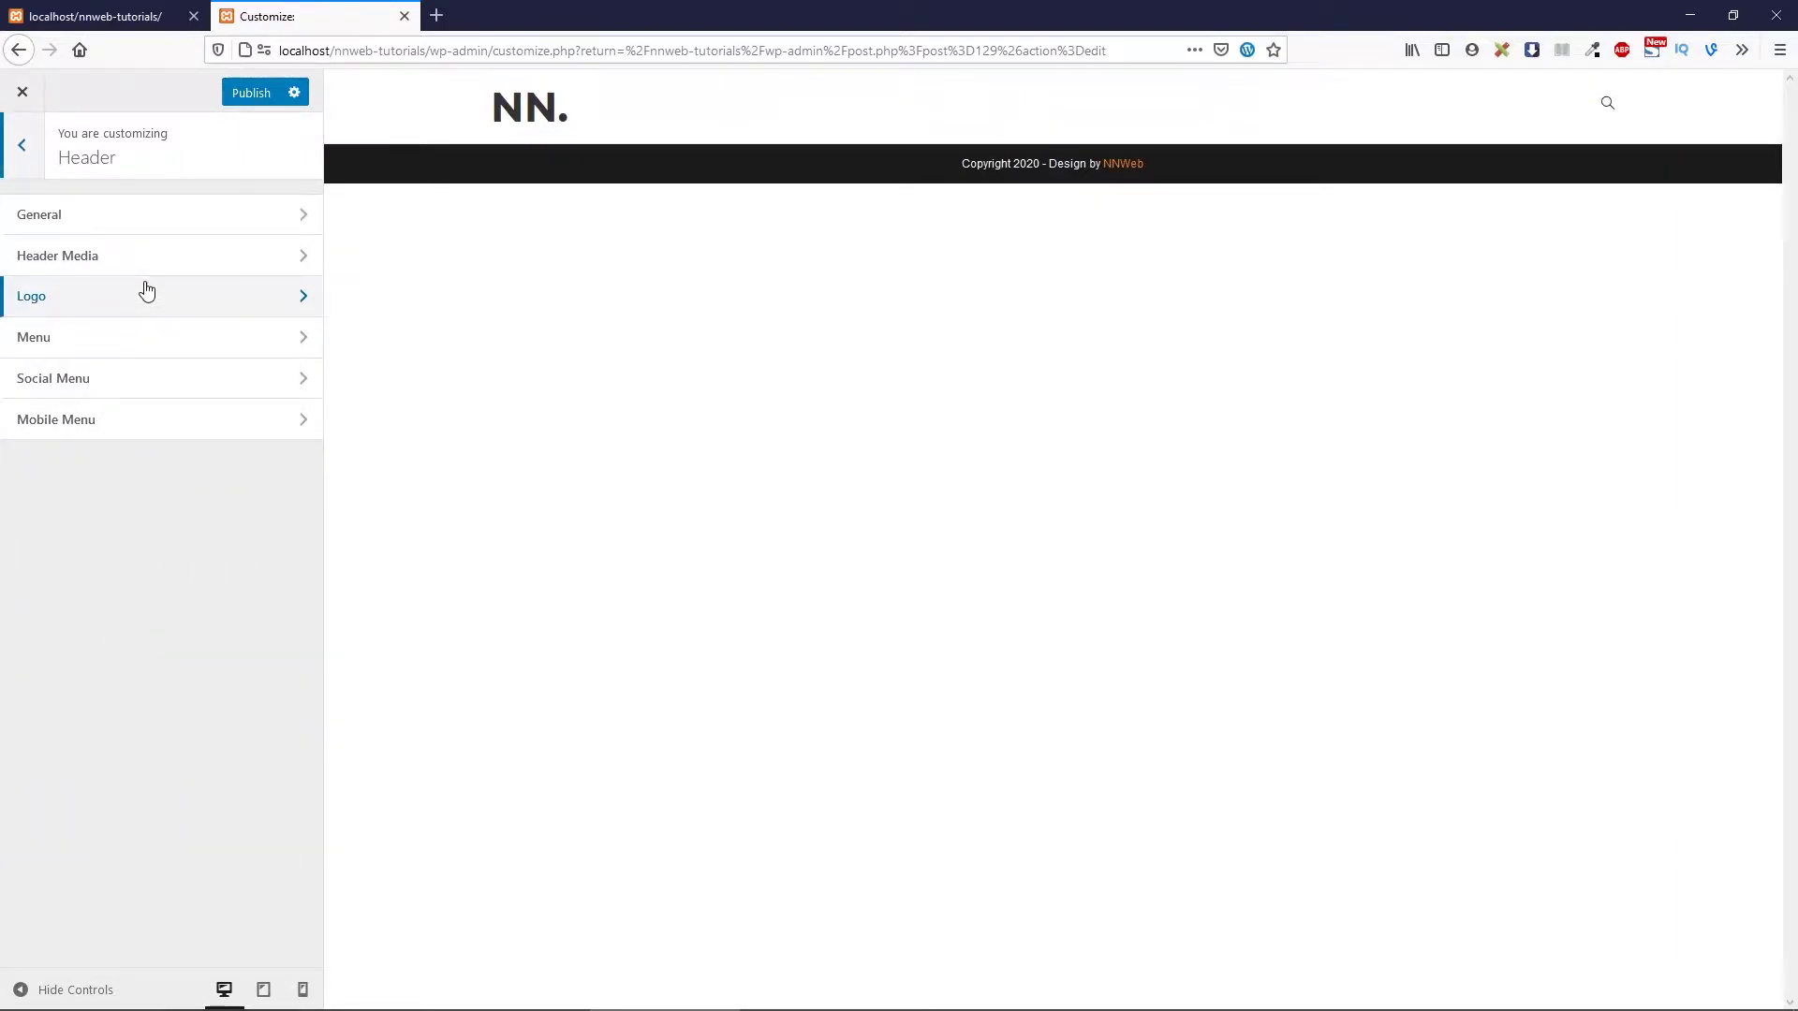
click(146, 291)
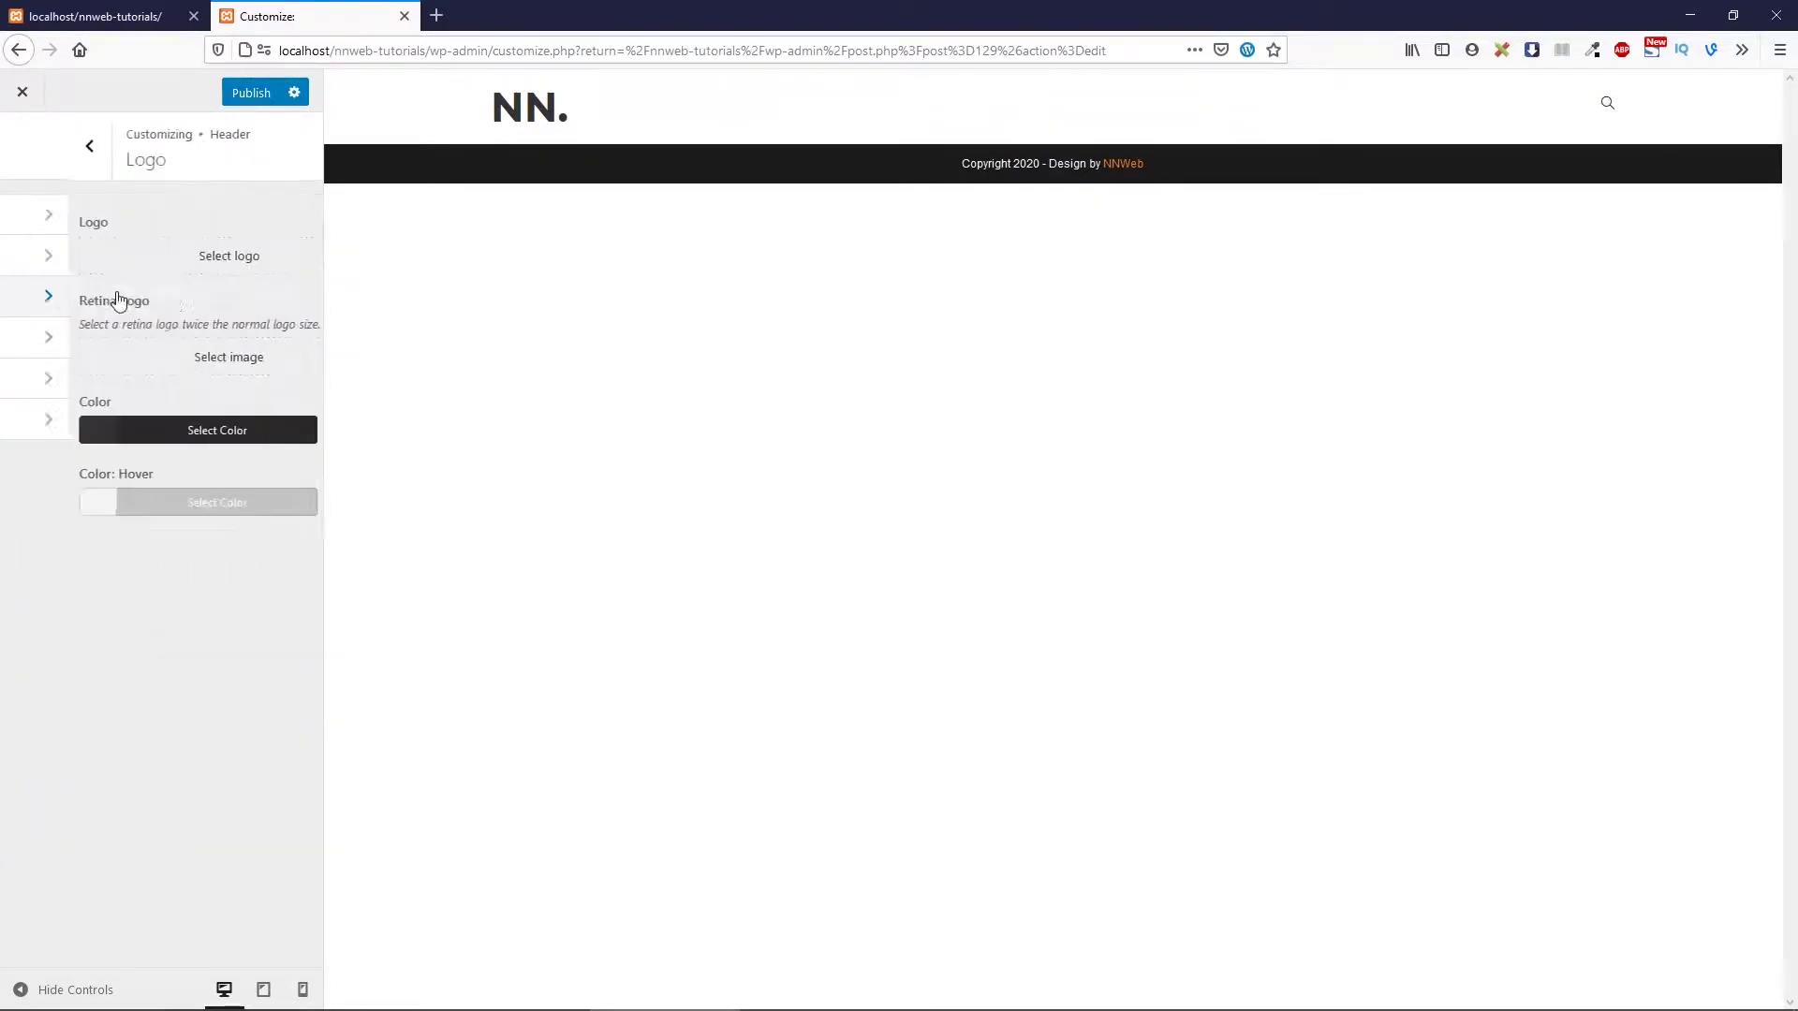
click(127, 436)
drag(66, 469, 16, 469)
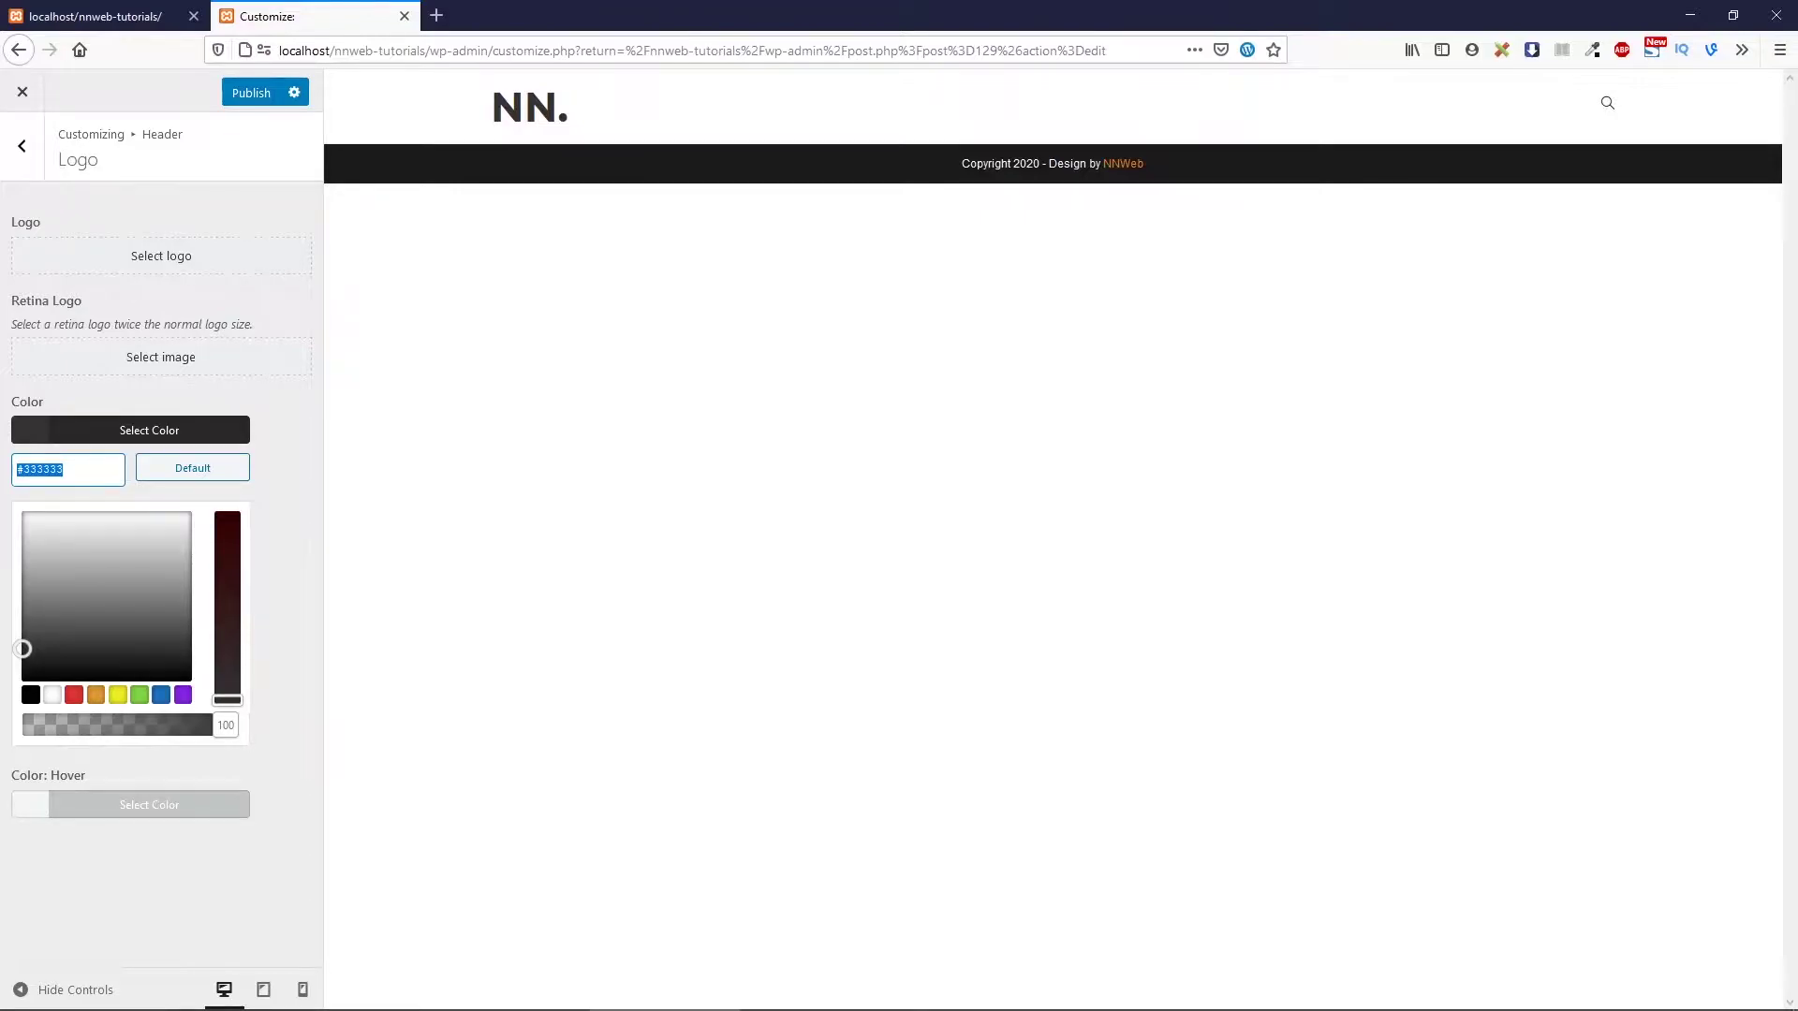
text(e3872d)
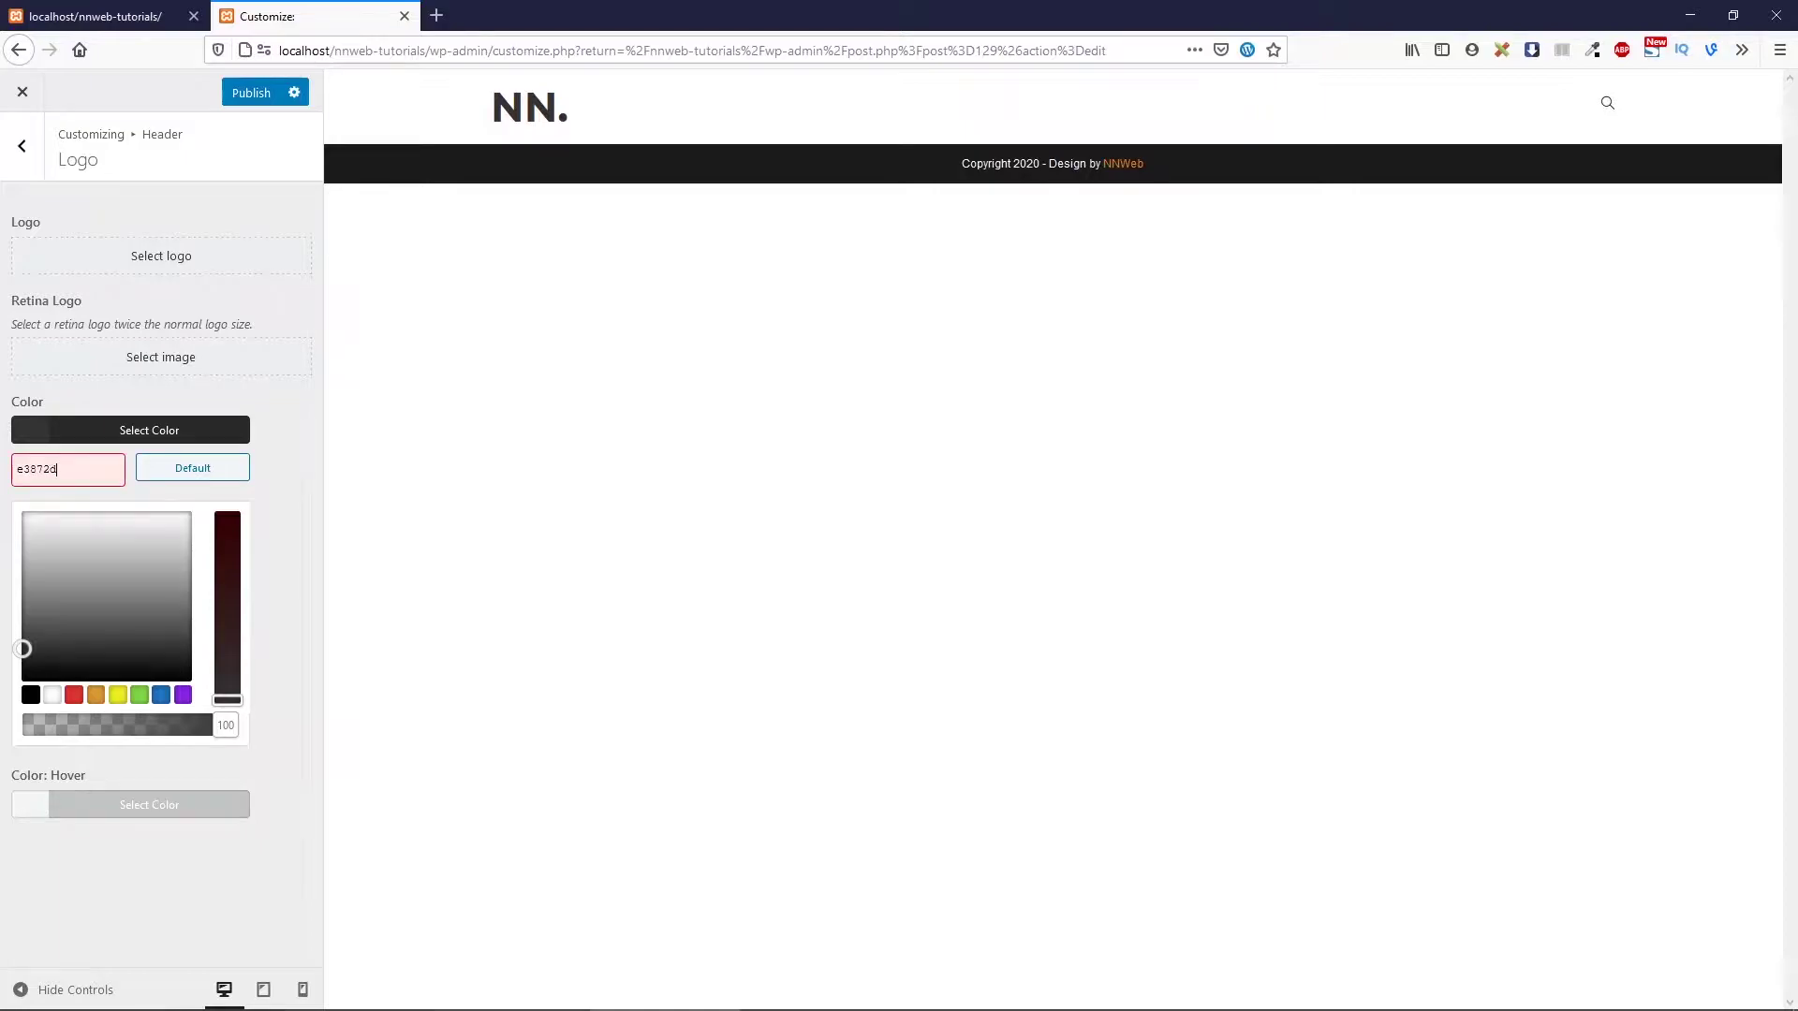
click(194, 447)
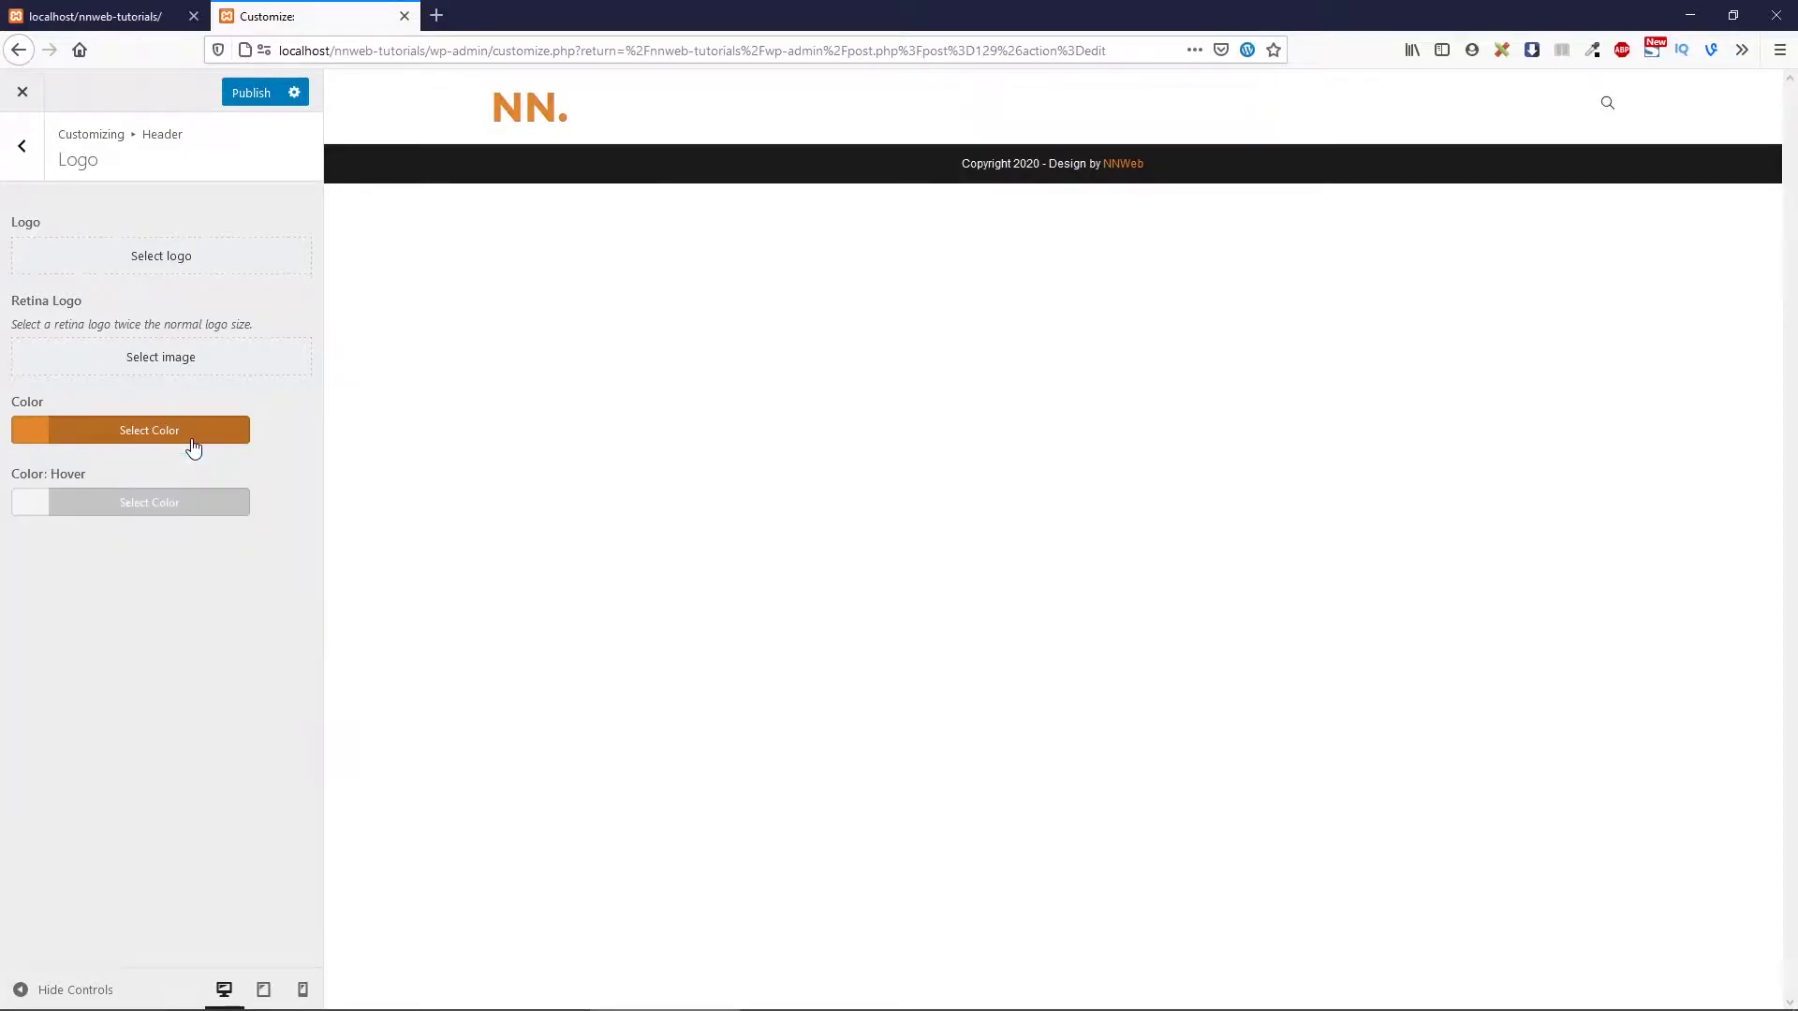
Set the logo's hover color to 090b17 and publish the changes
click(157, 511)
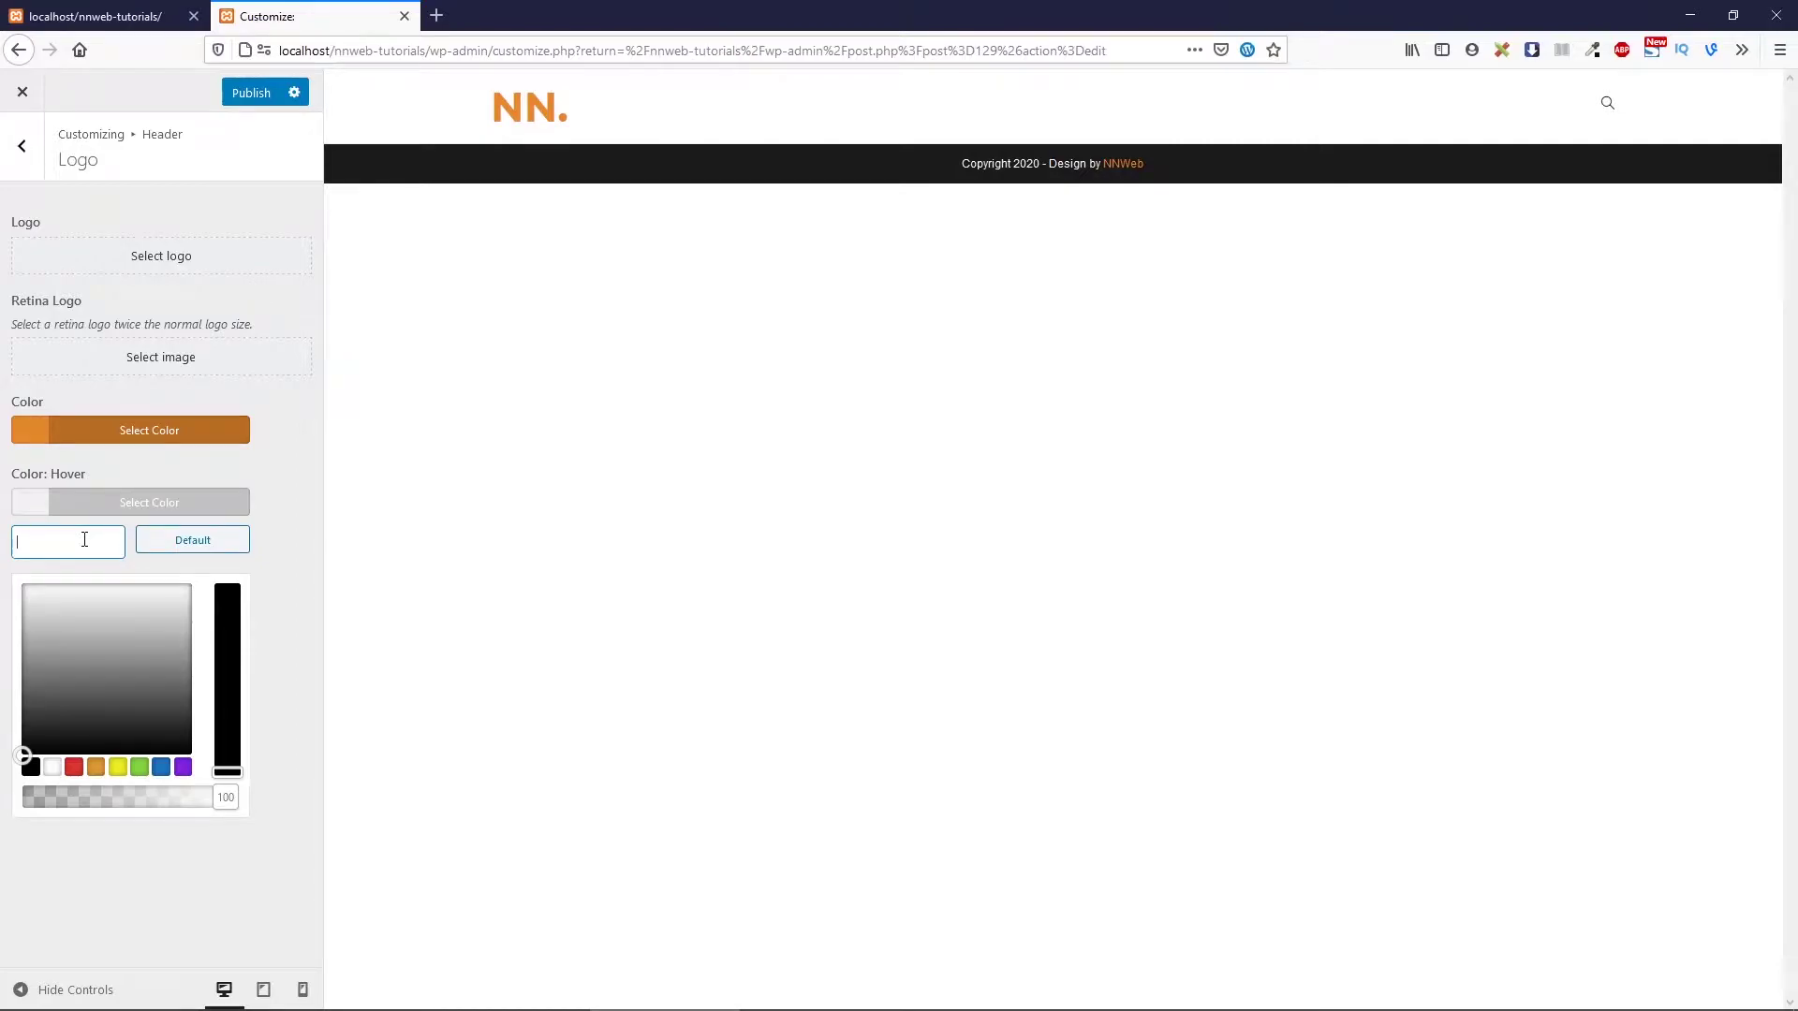
text(0)
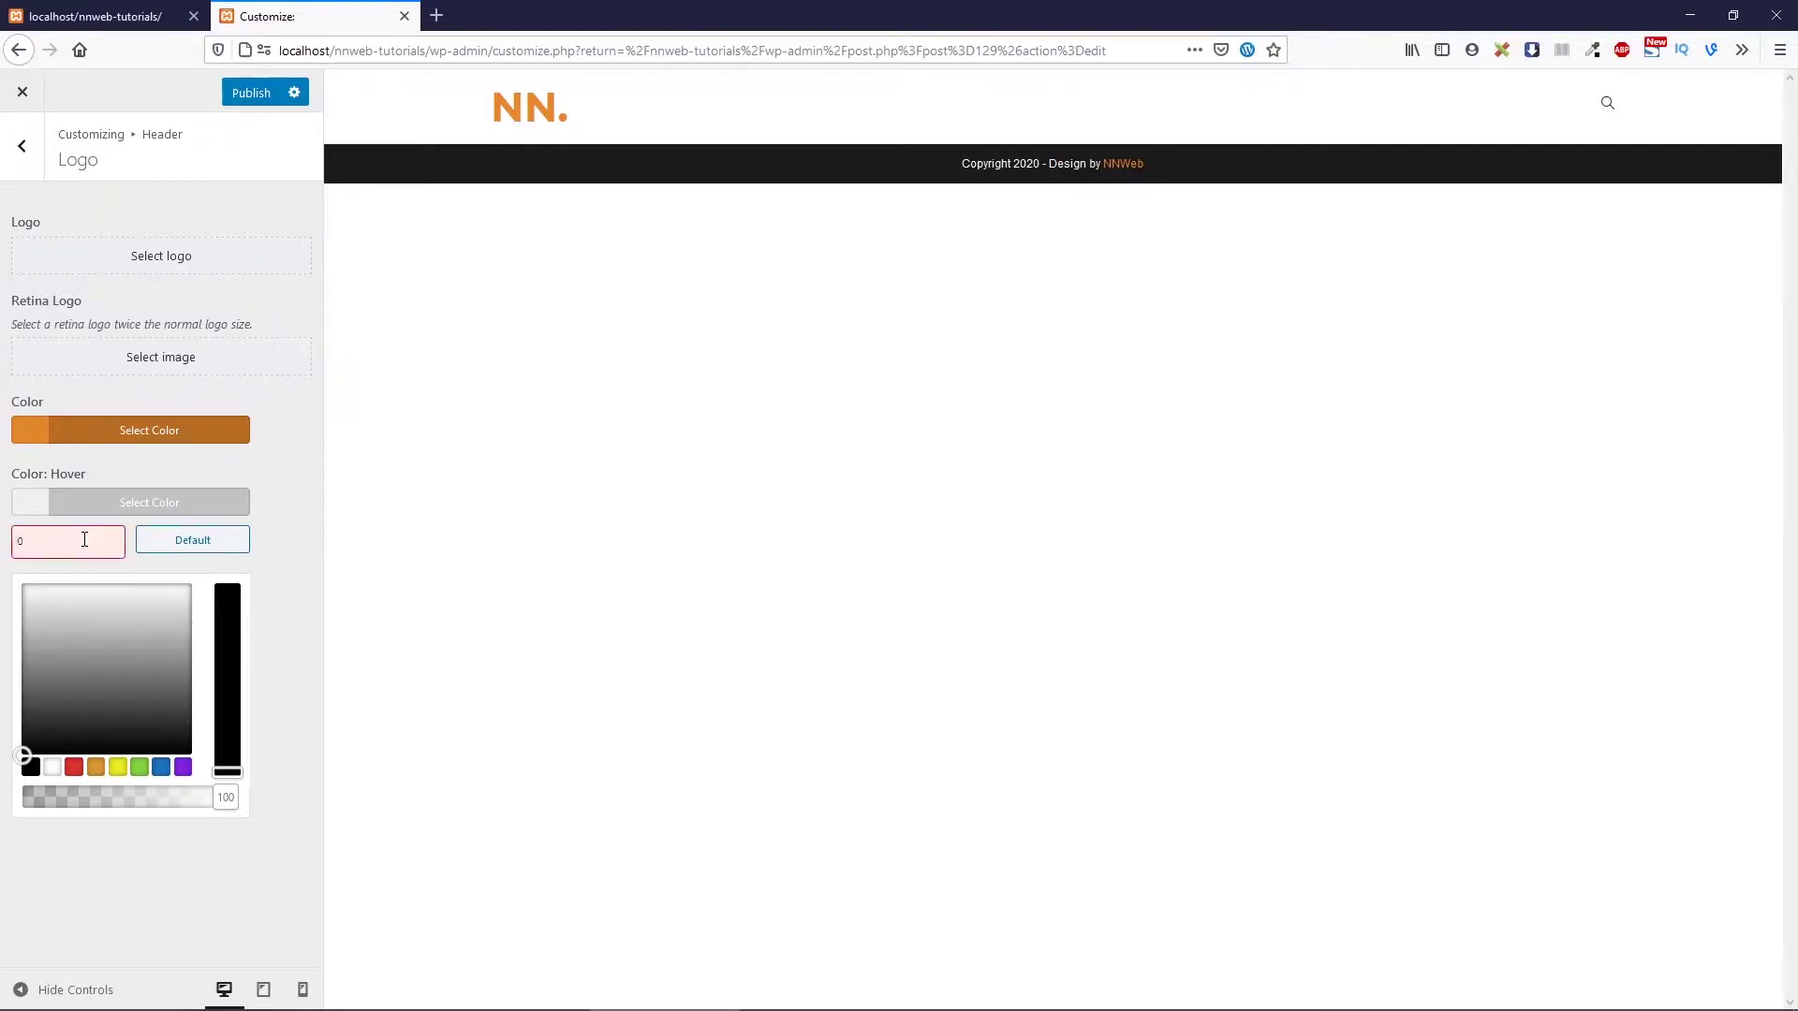
text(90b17)
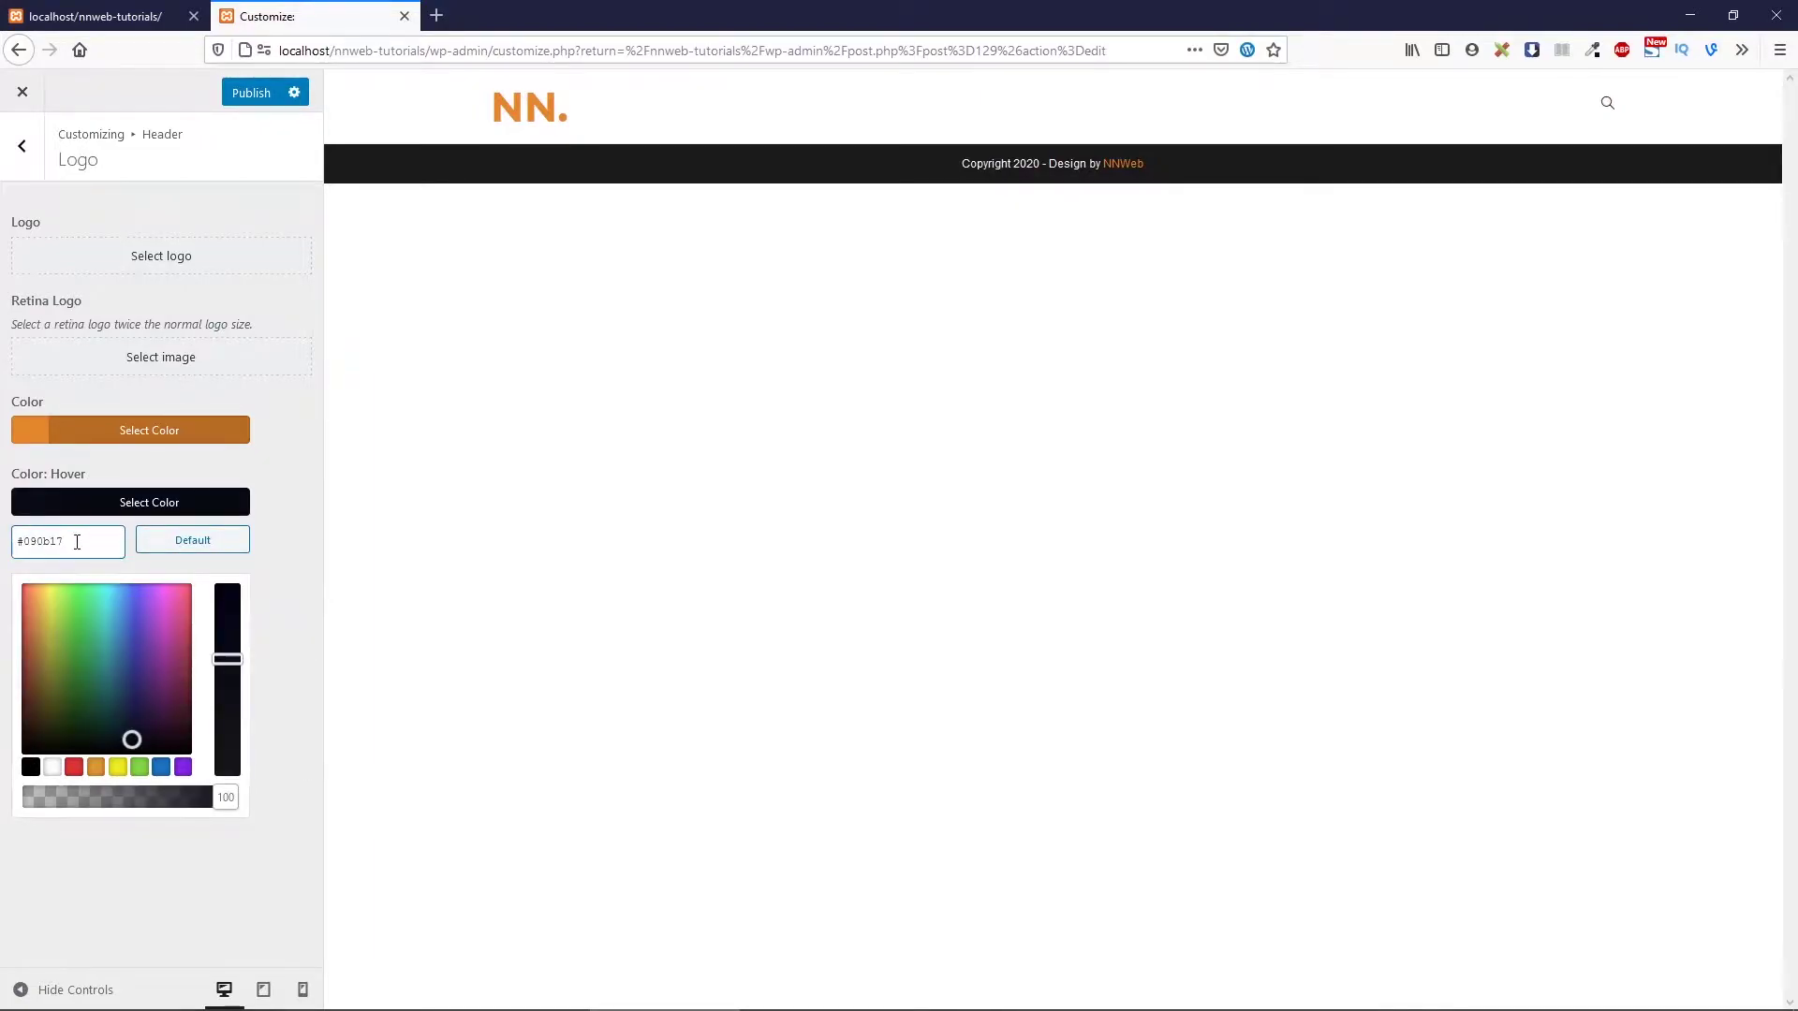
click(158, 507)
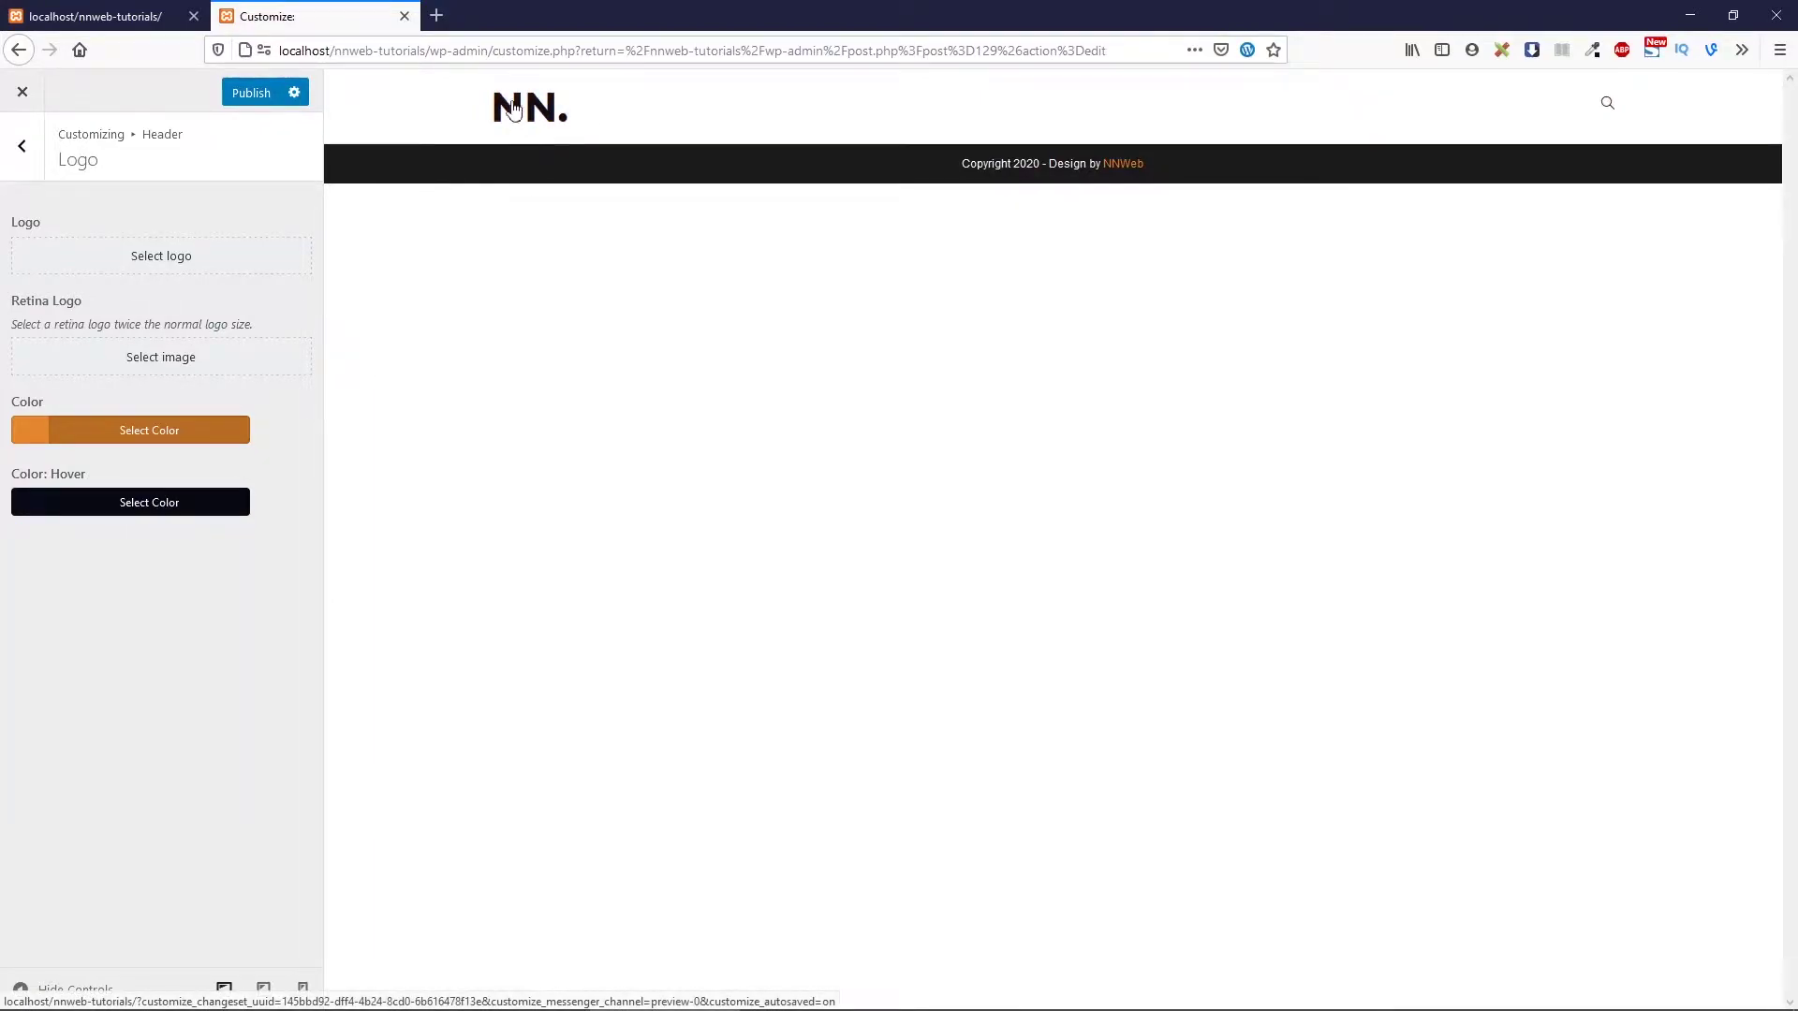
click(251, 93)
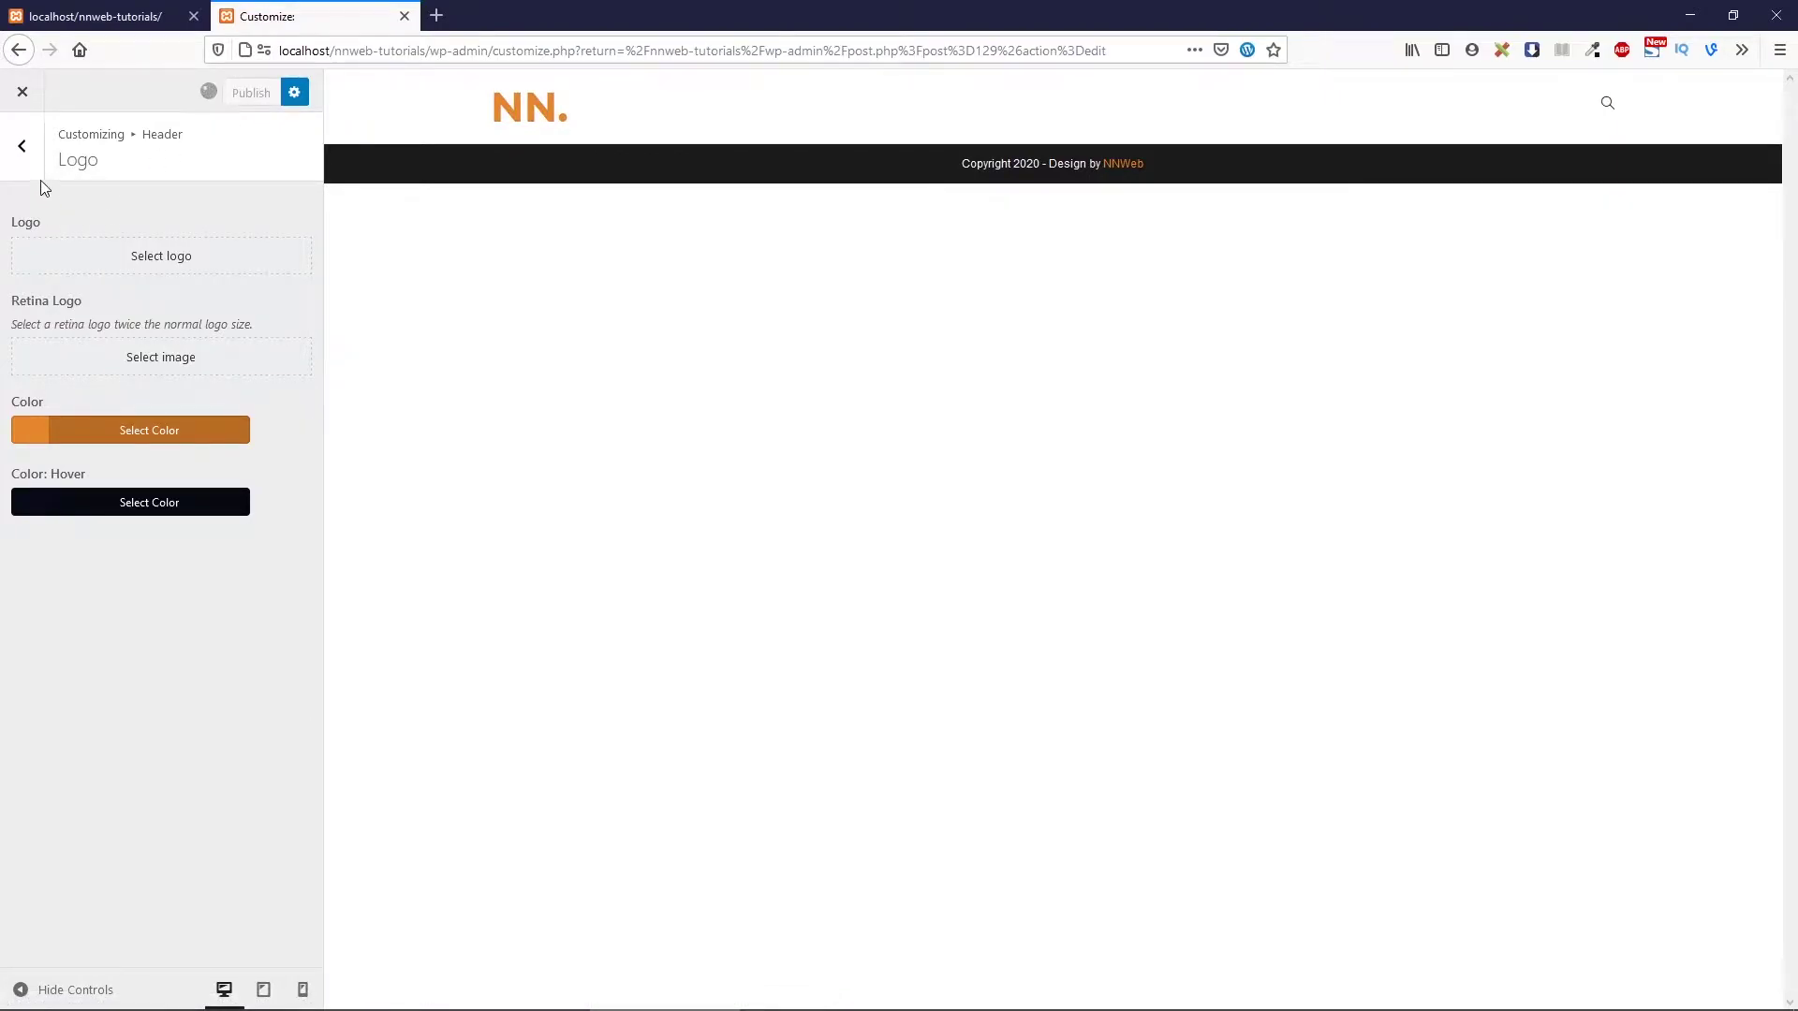
click(28, 159)
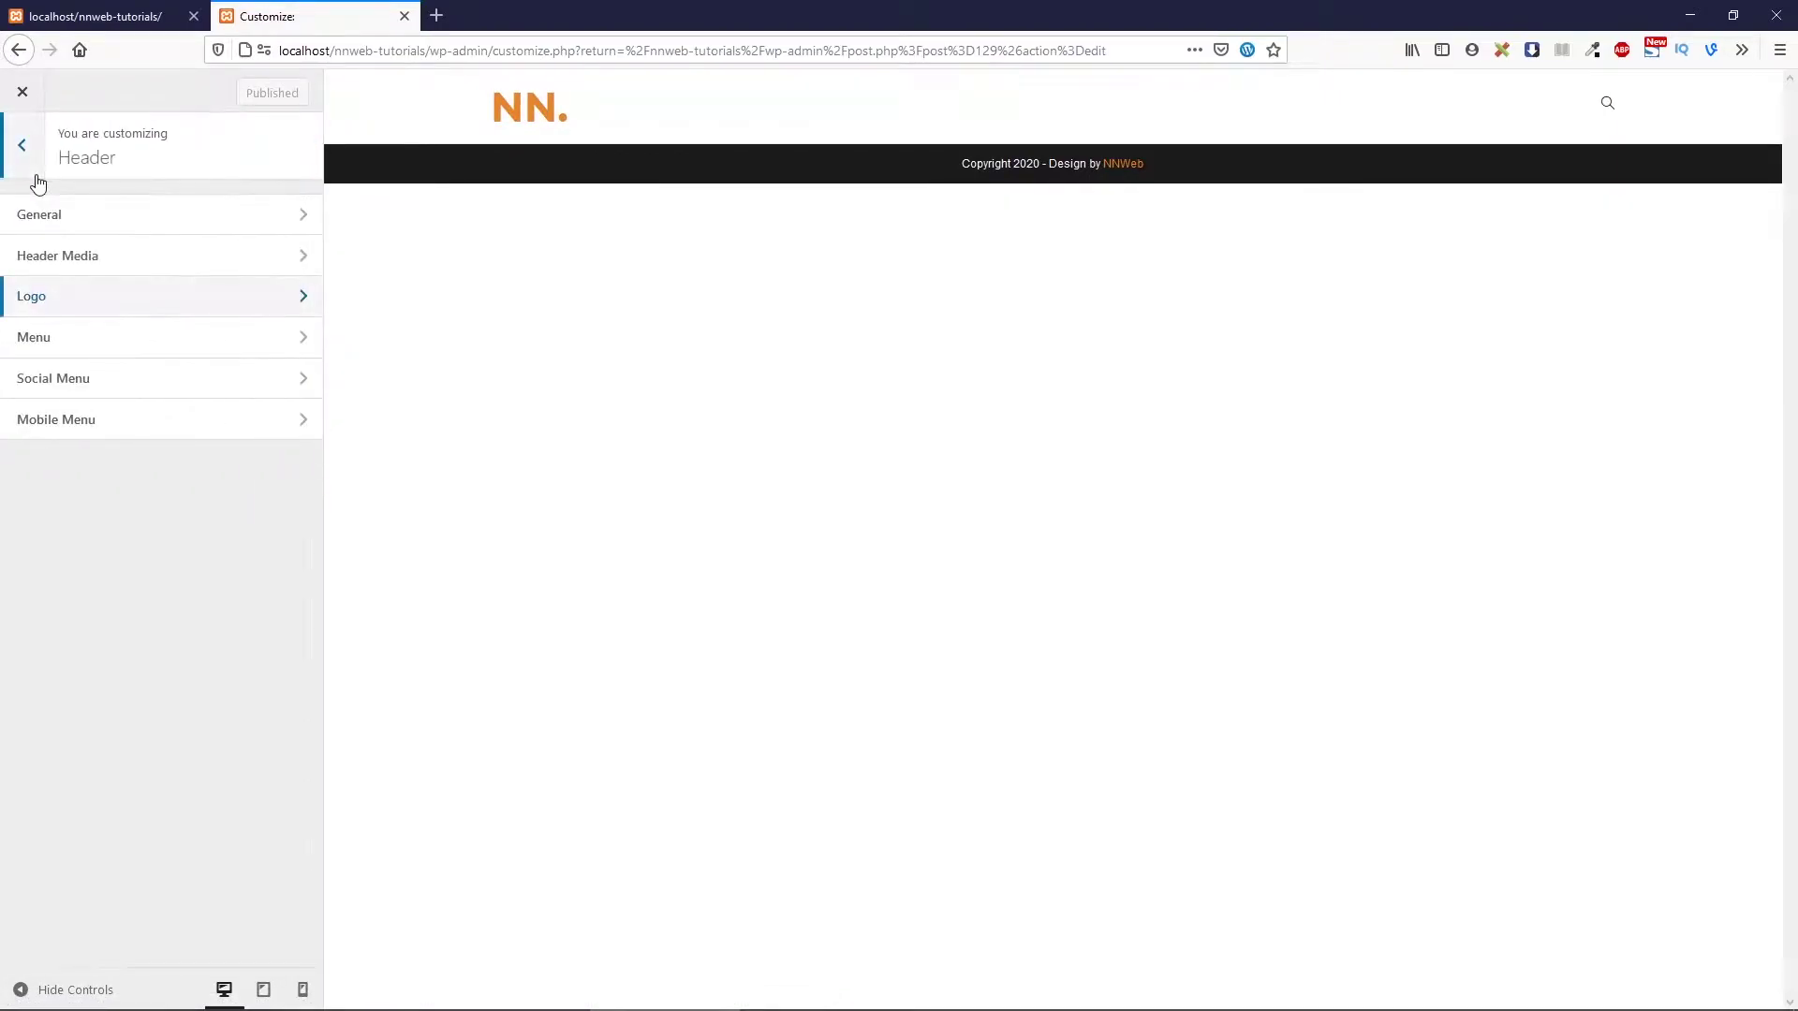
Review the navigation menu options in the header settings
click(69, 345)
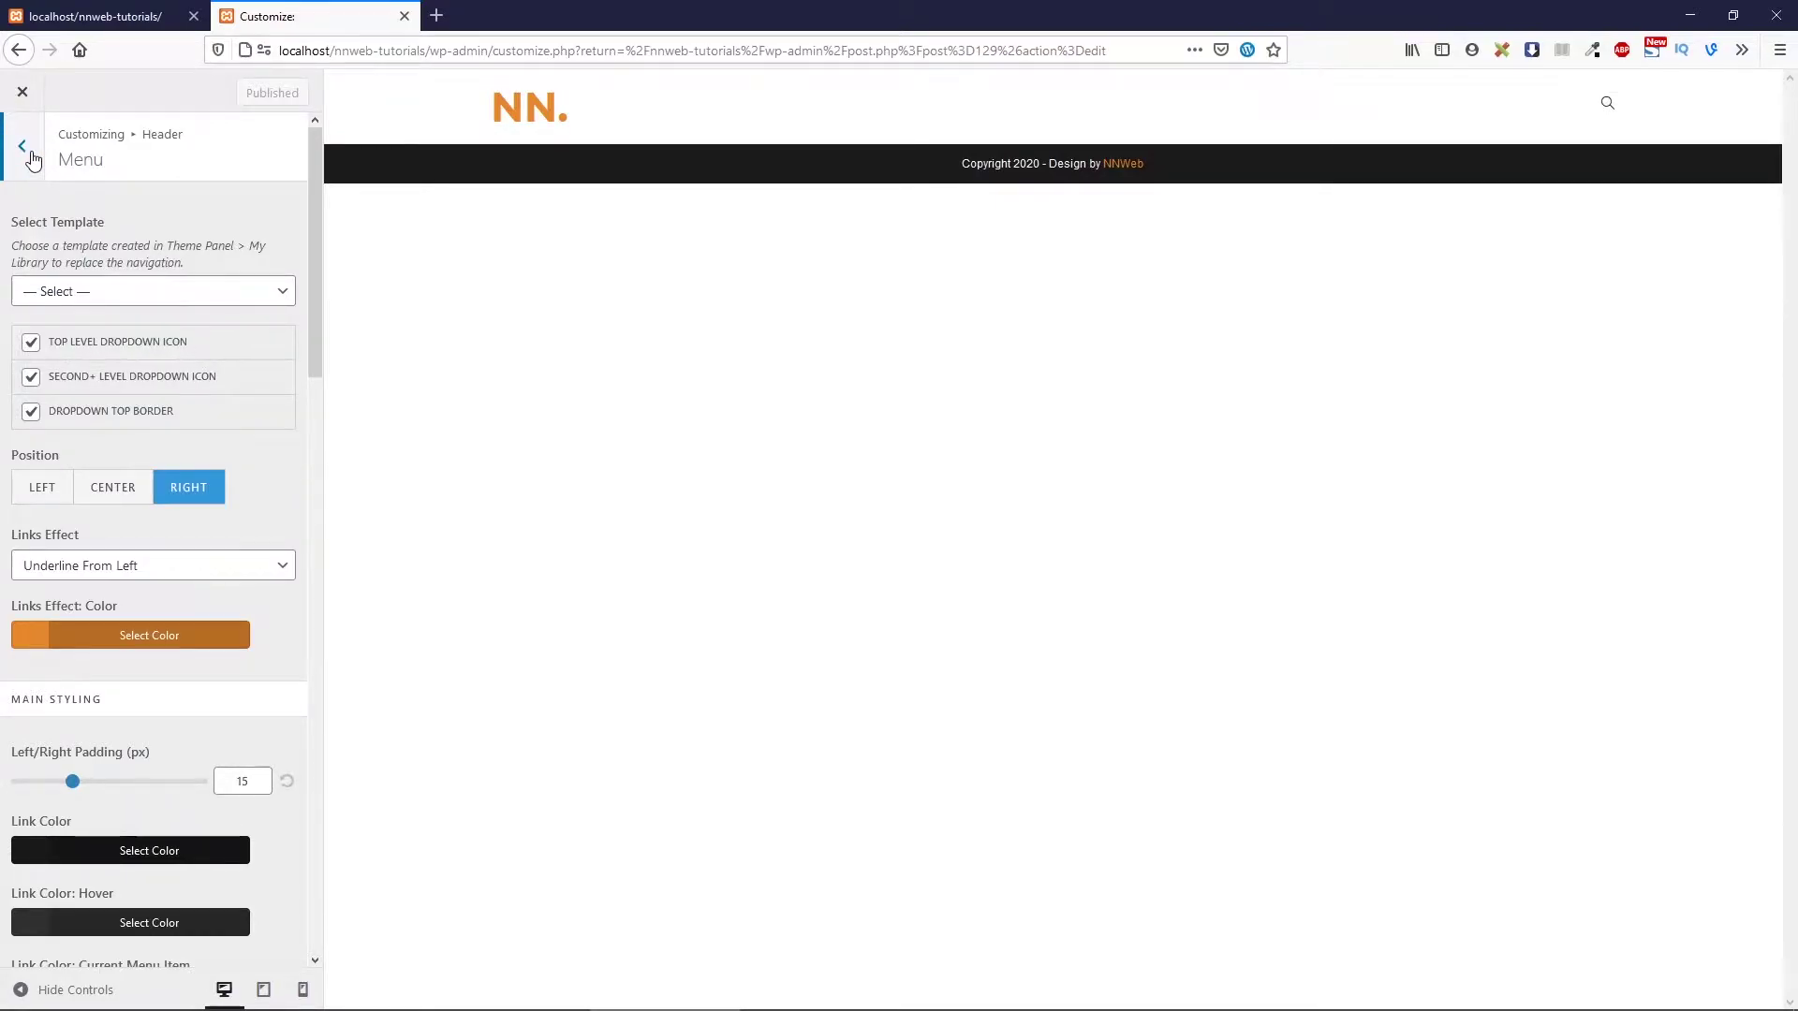
scroll(162, 390, down, 3)
scroll(161, 391, up, 3)
click(35, 172)
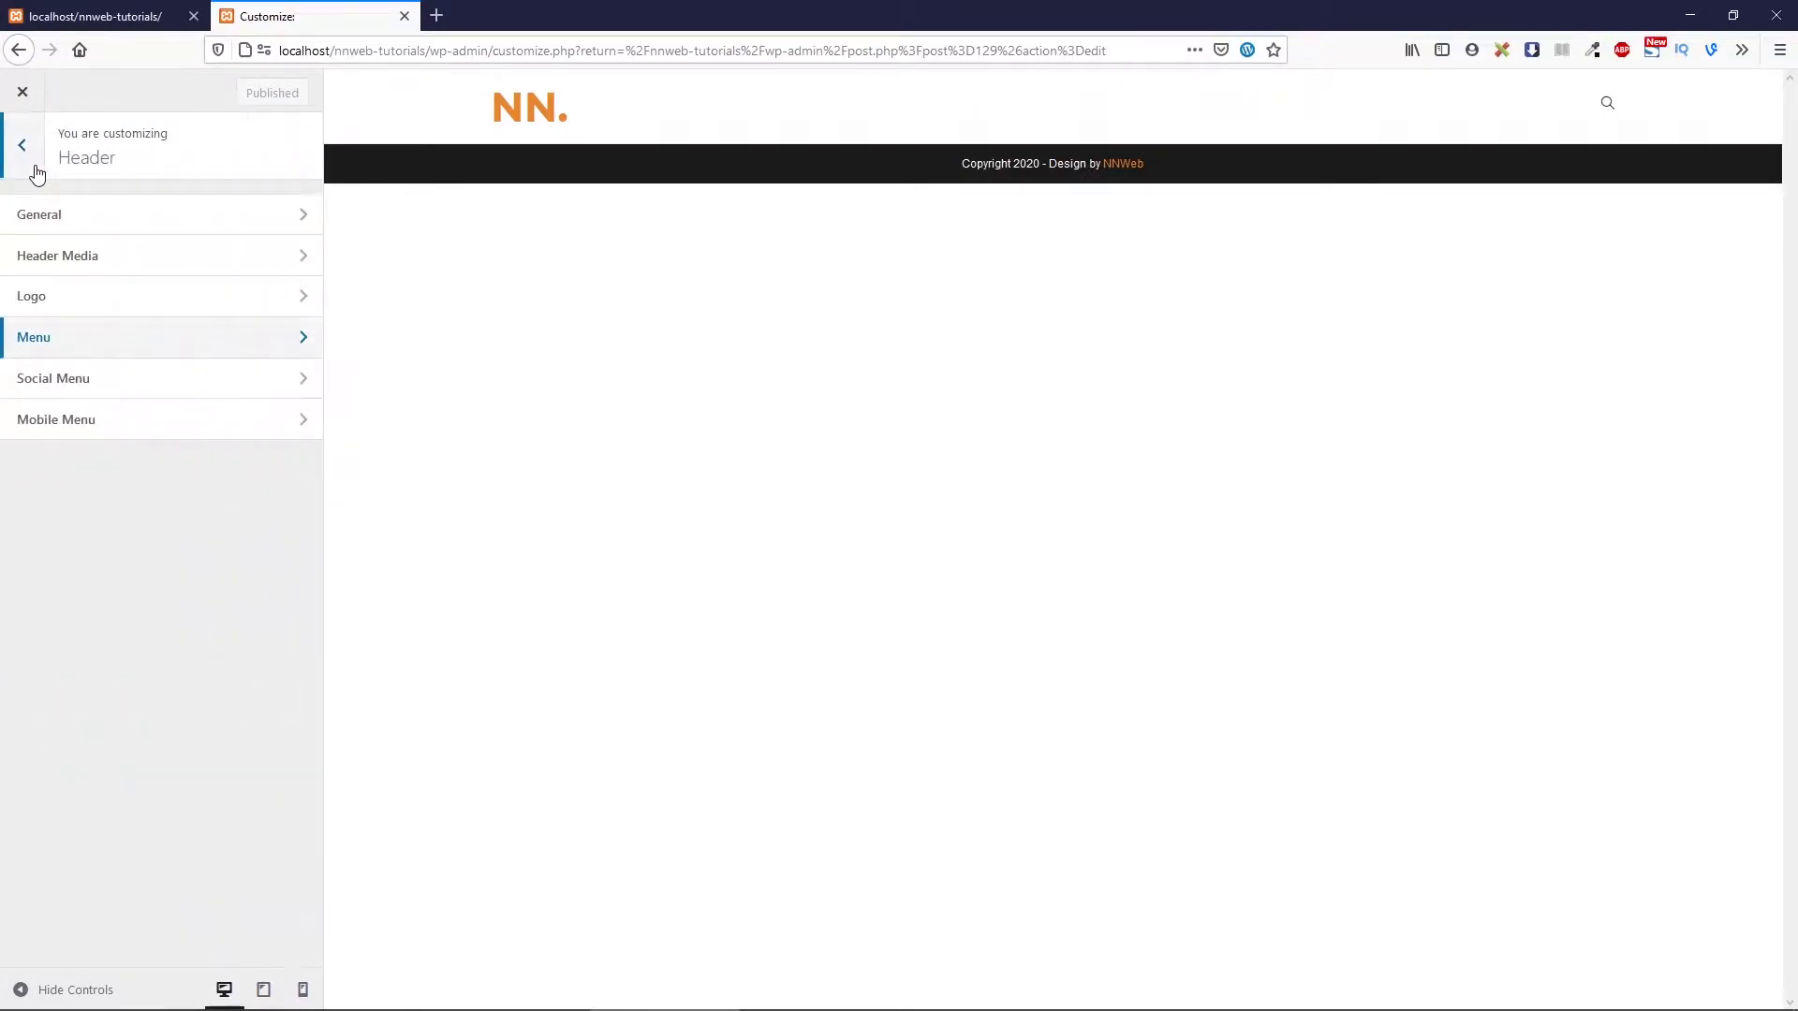
click(32, 157)
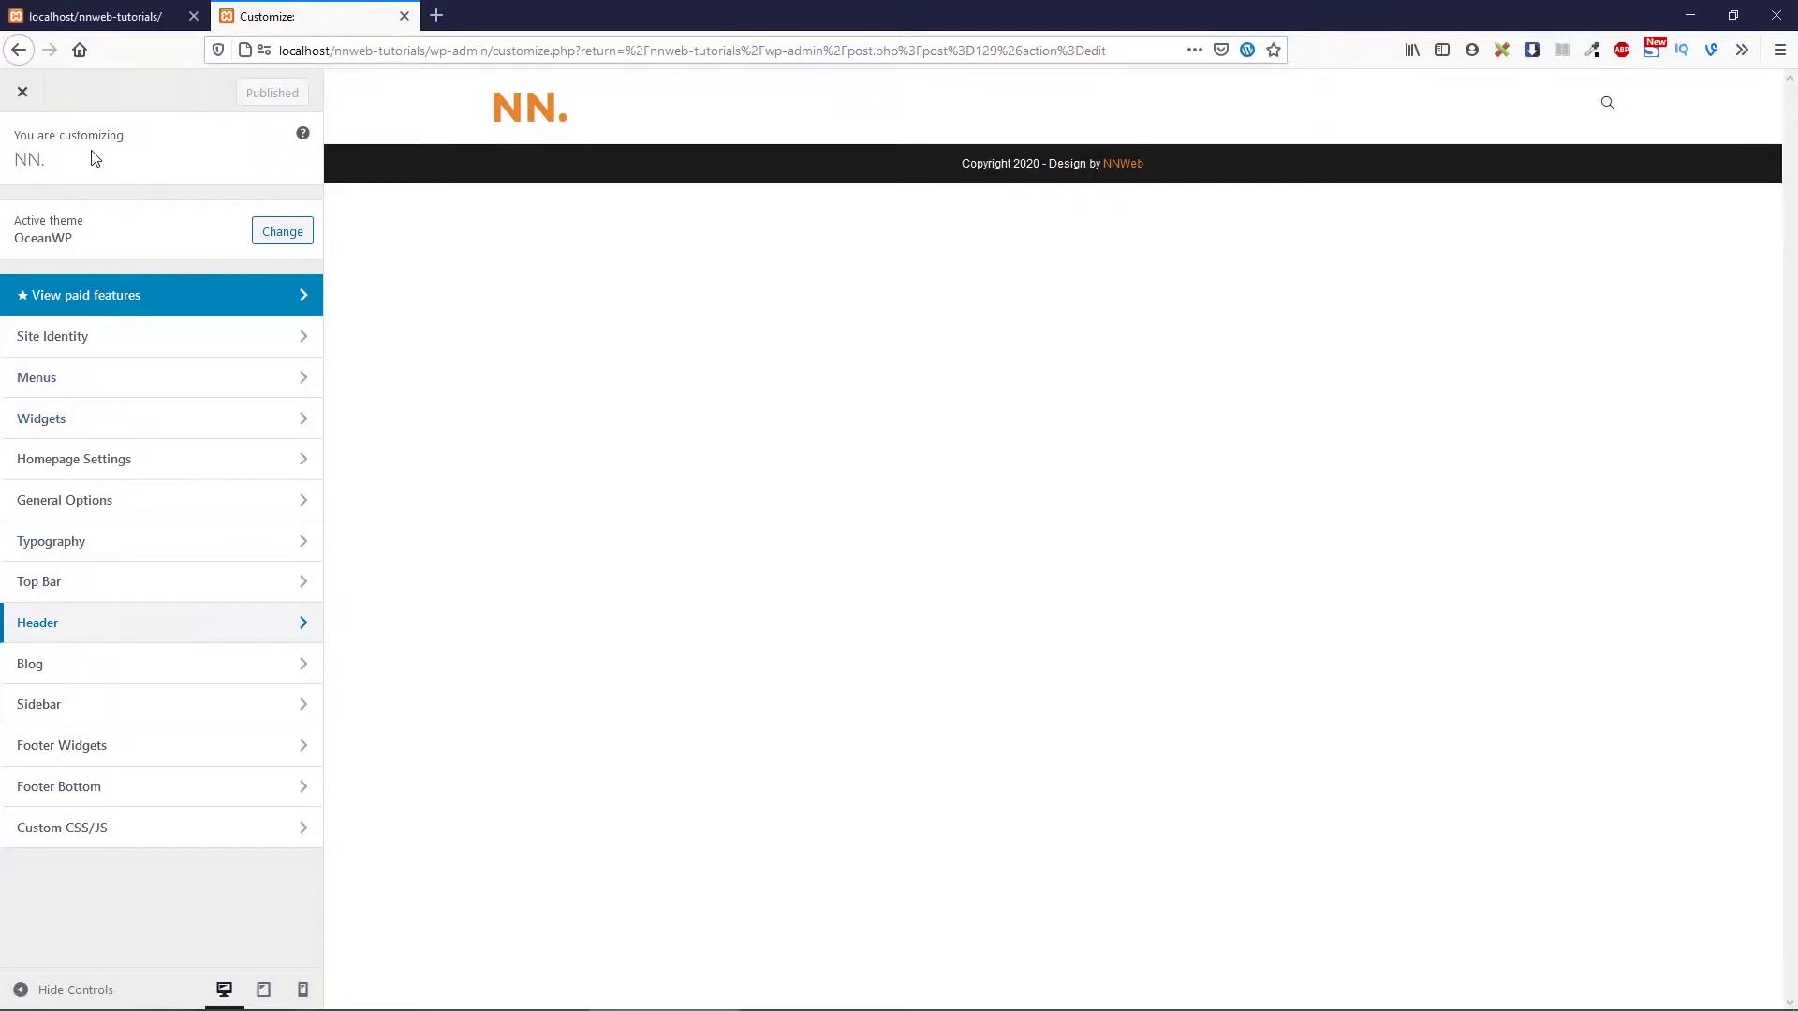
Create a new navigation menu named "Main Menu" and assign it to the Main location
click(114, 379)
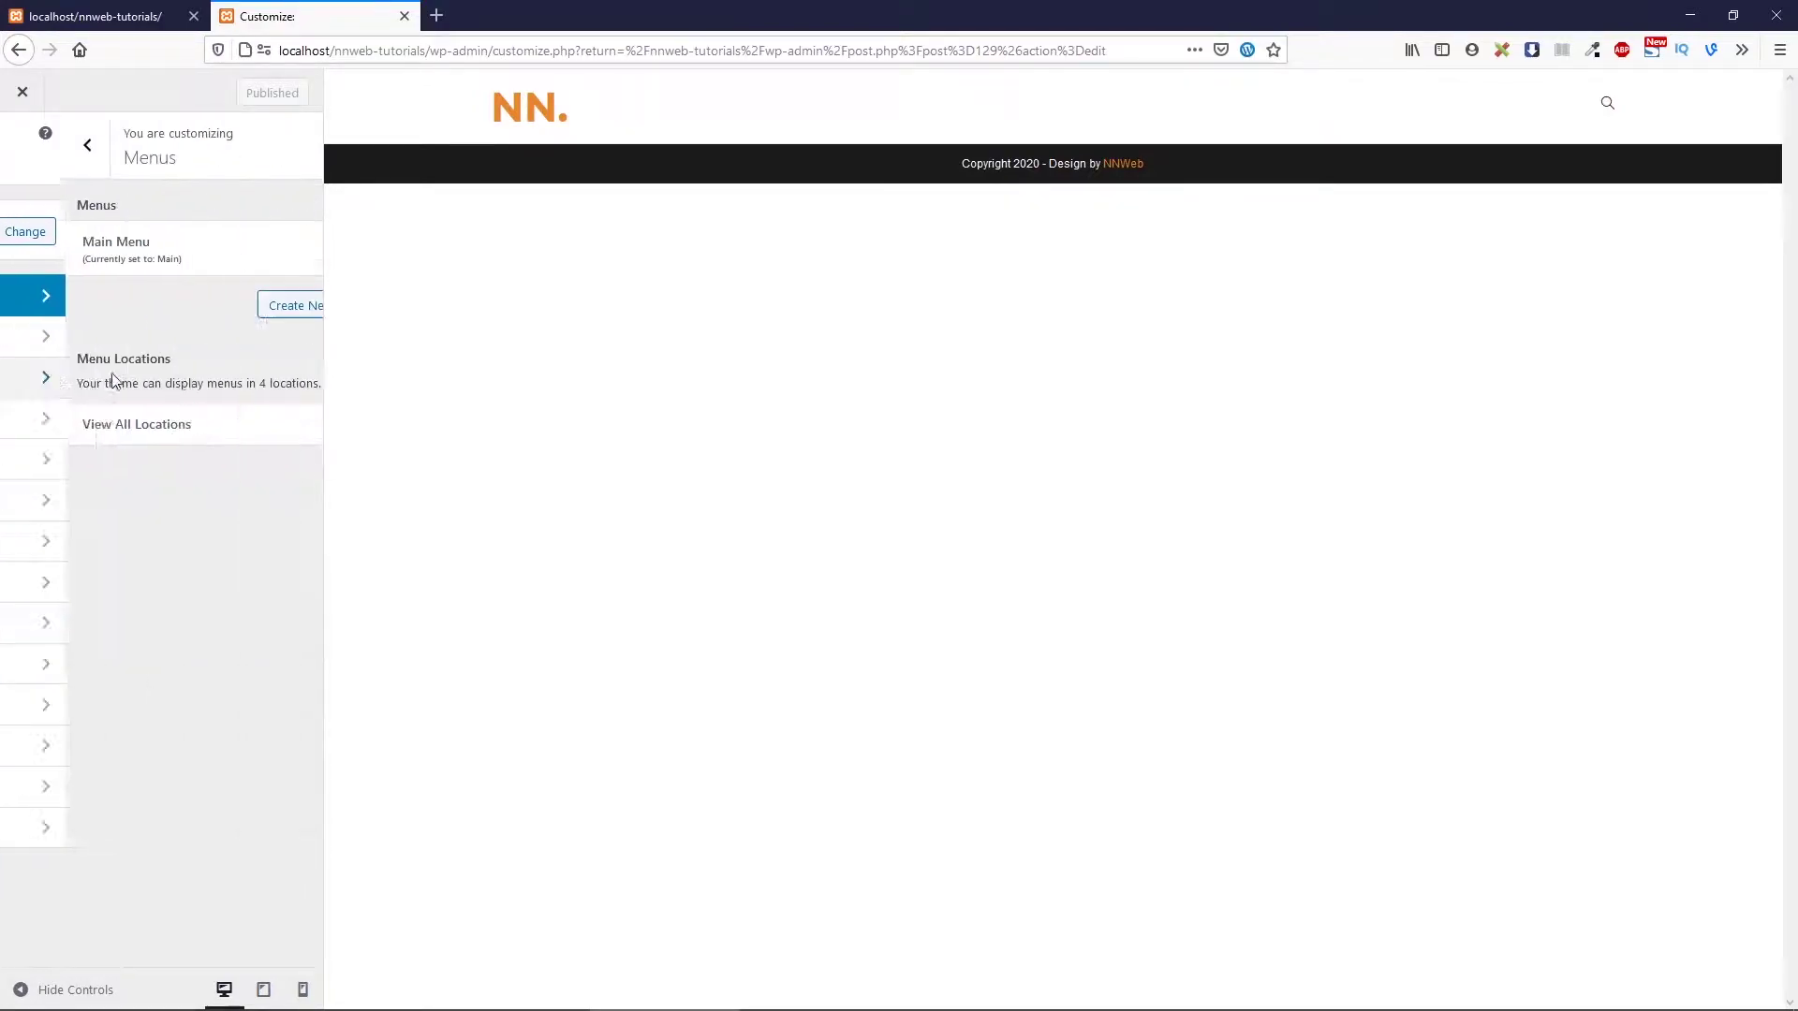
click(250, 305)
text(Main M)
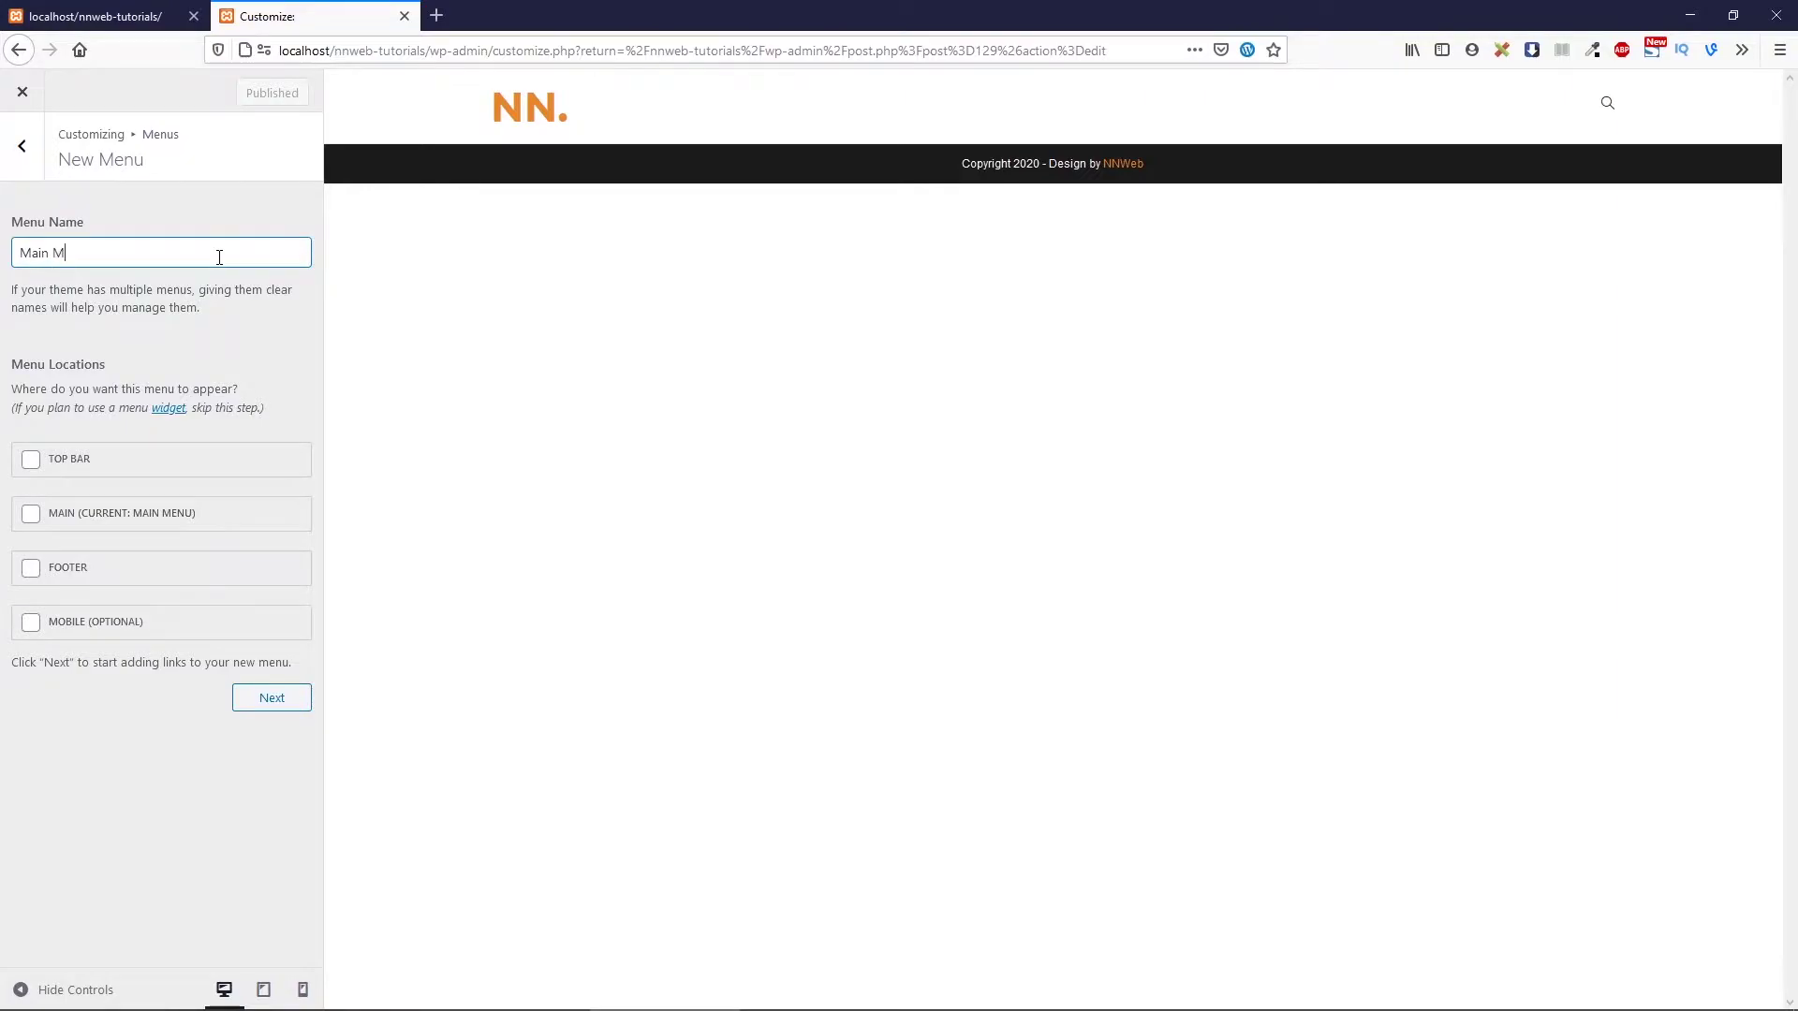
text(enu)
click(41, 513)
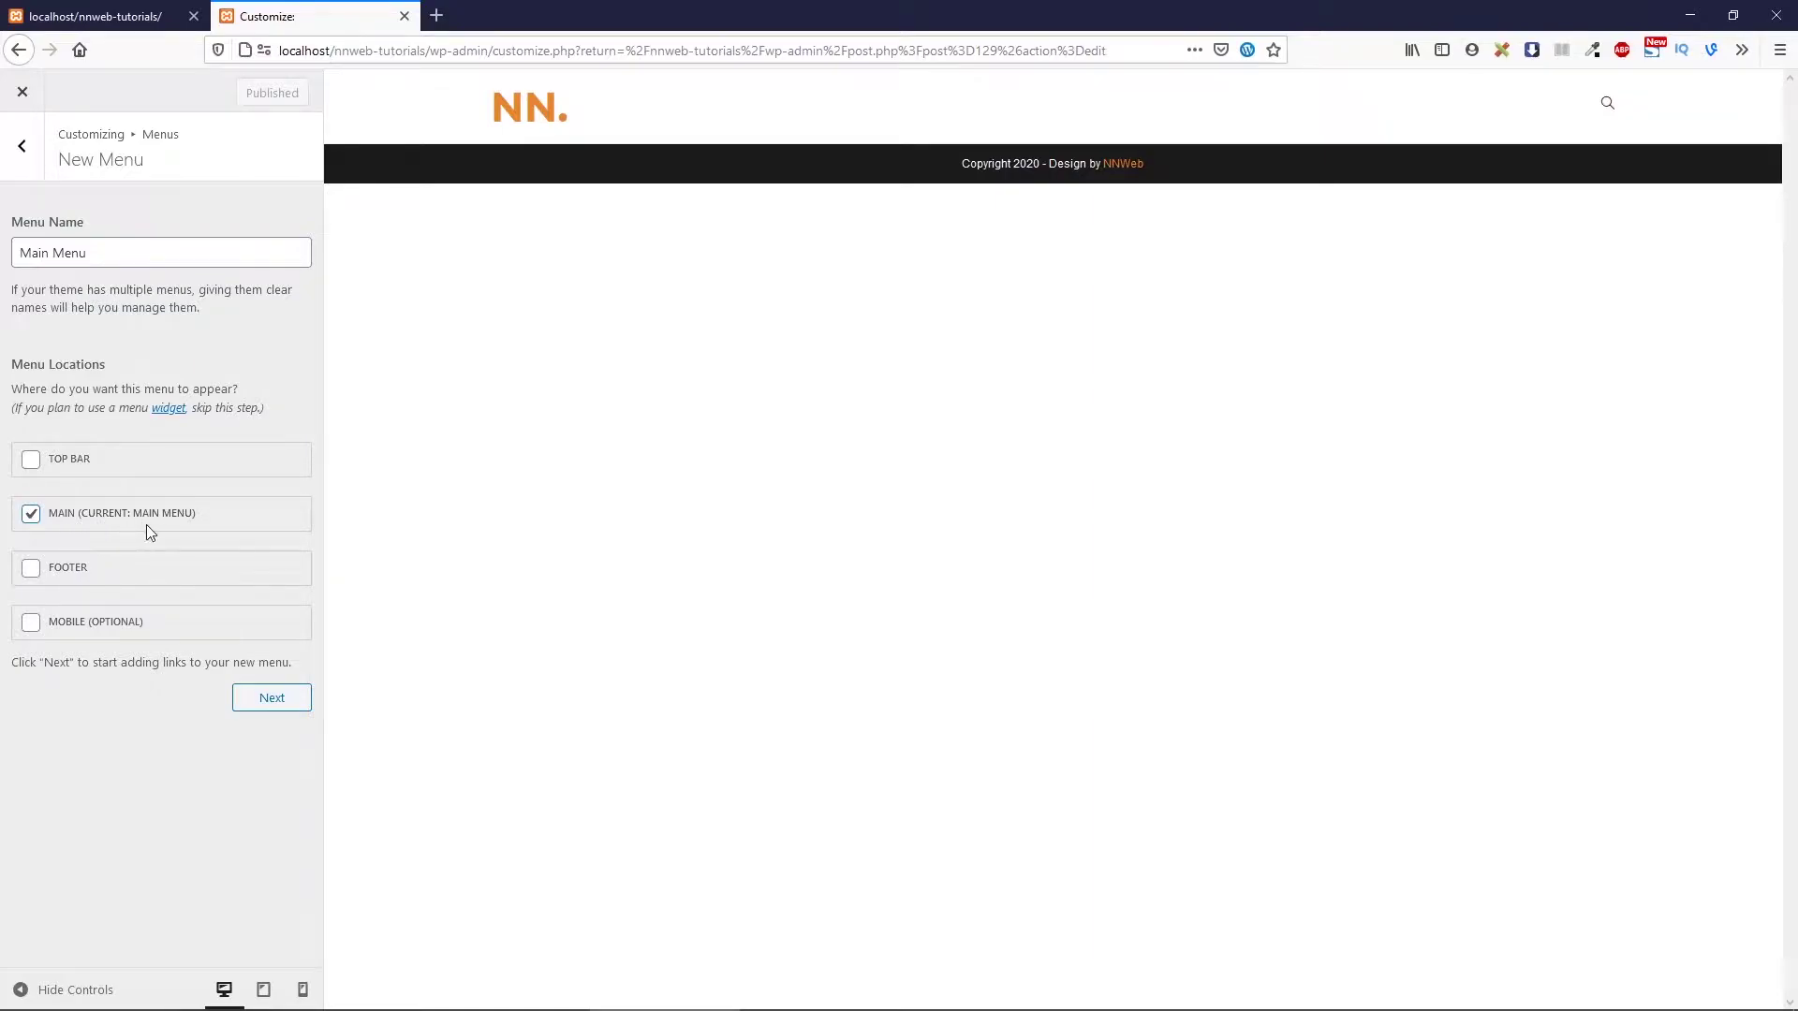
click(272, 698)
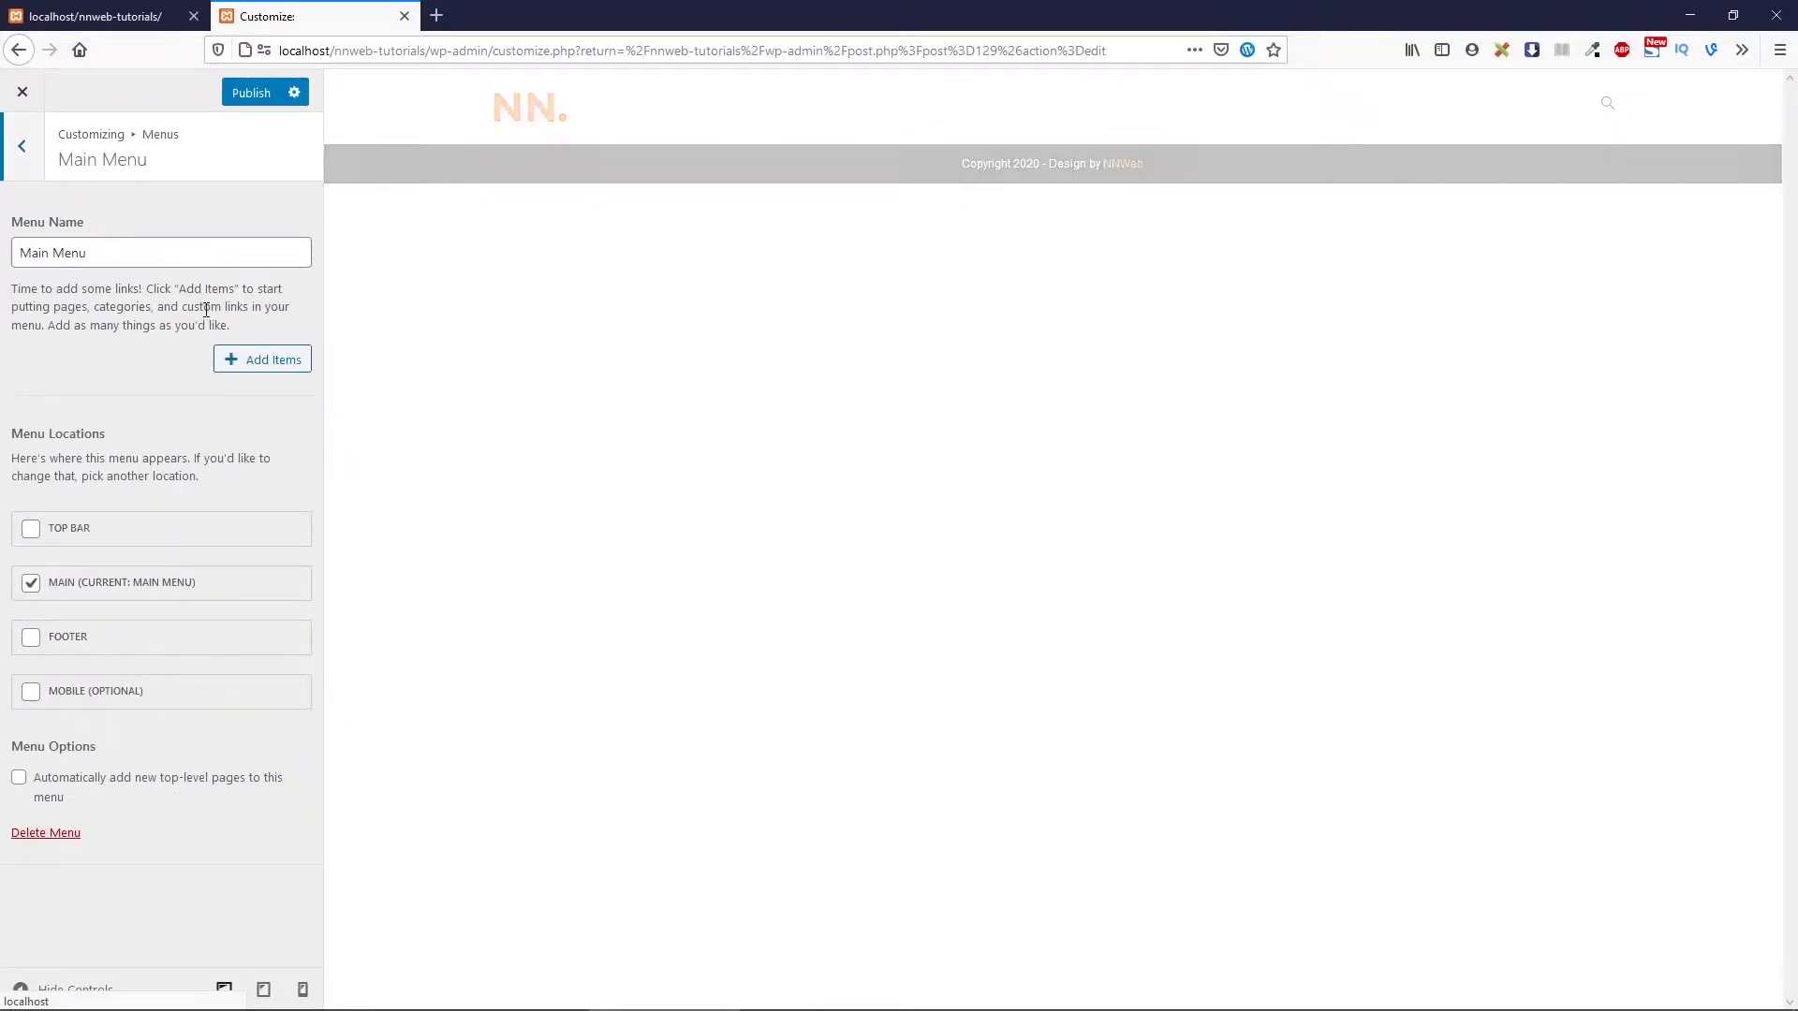
Add the Home 2 front page to the menu and change its navigation label to "Home"
click(247, 372)
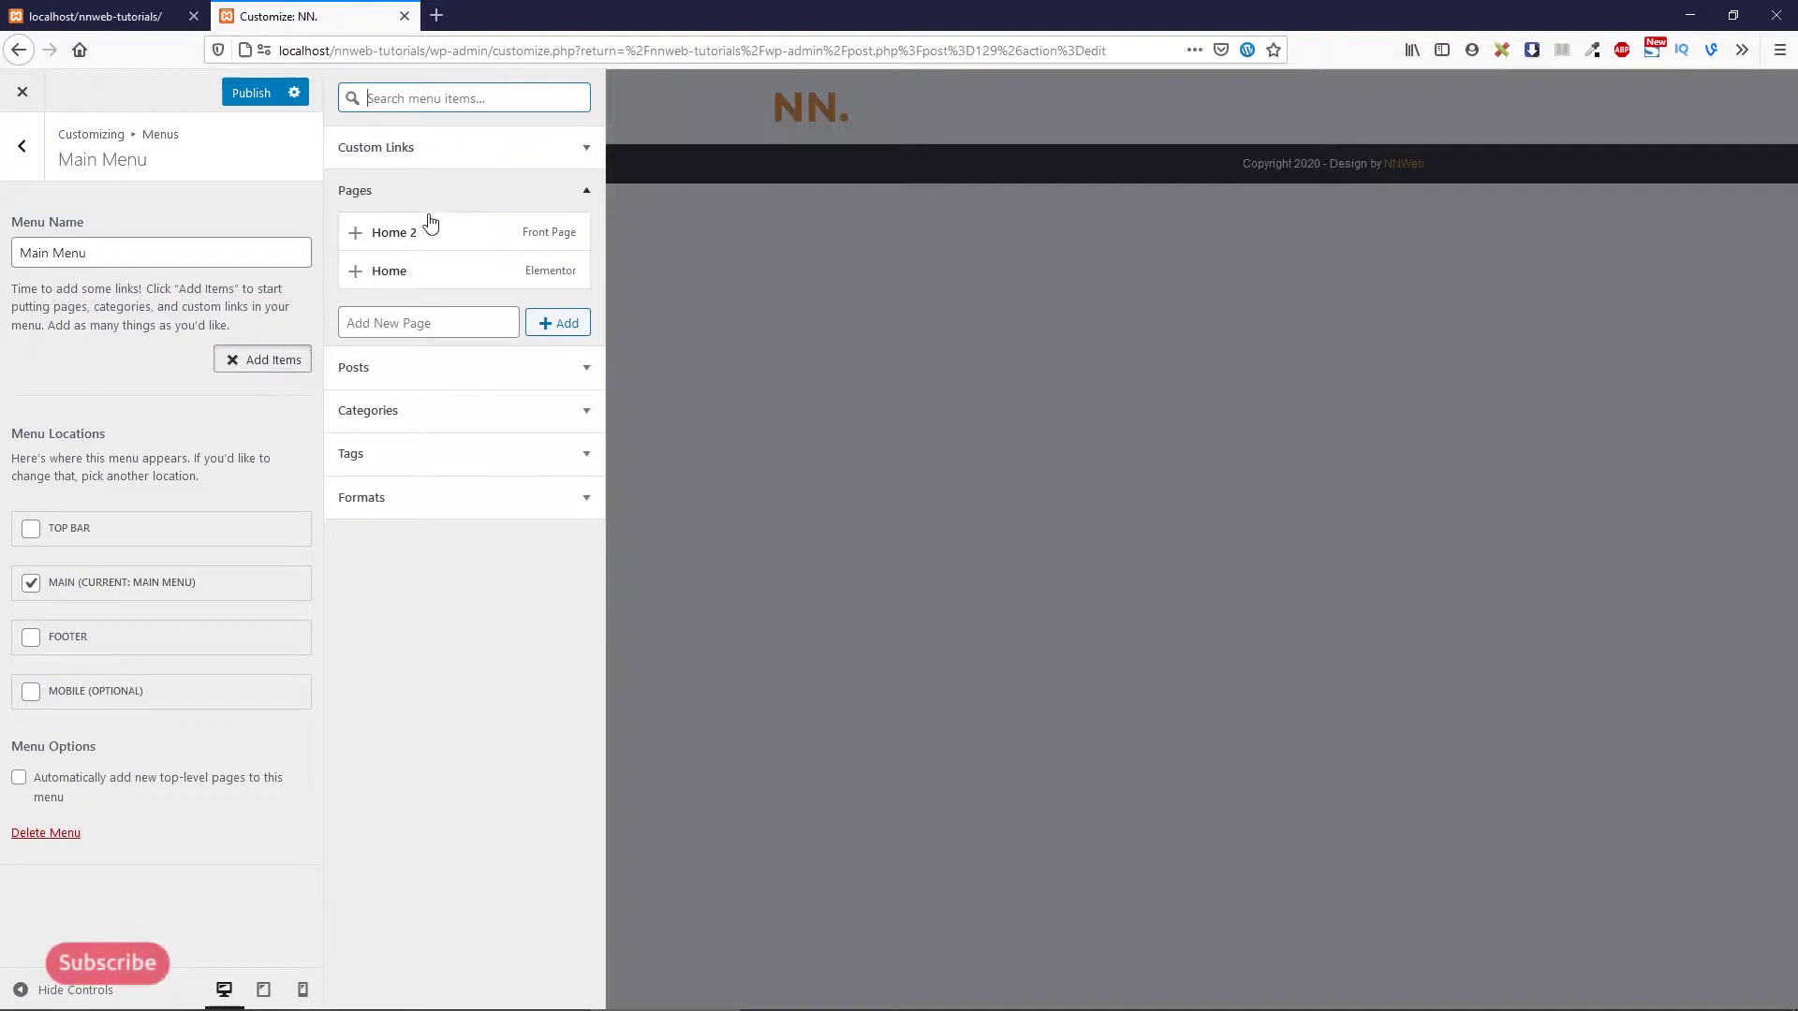
click(426, 236)
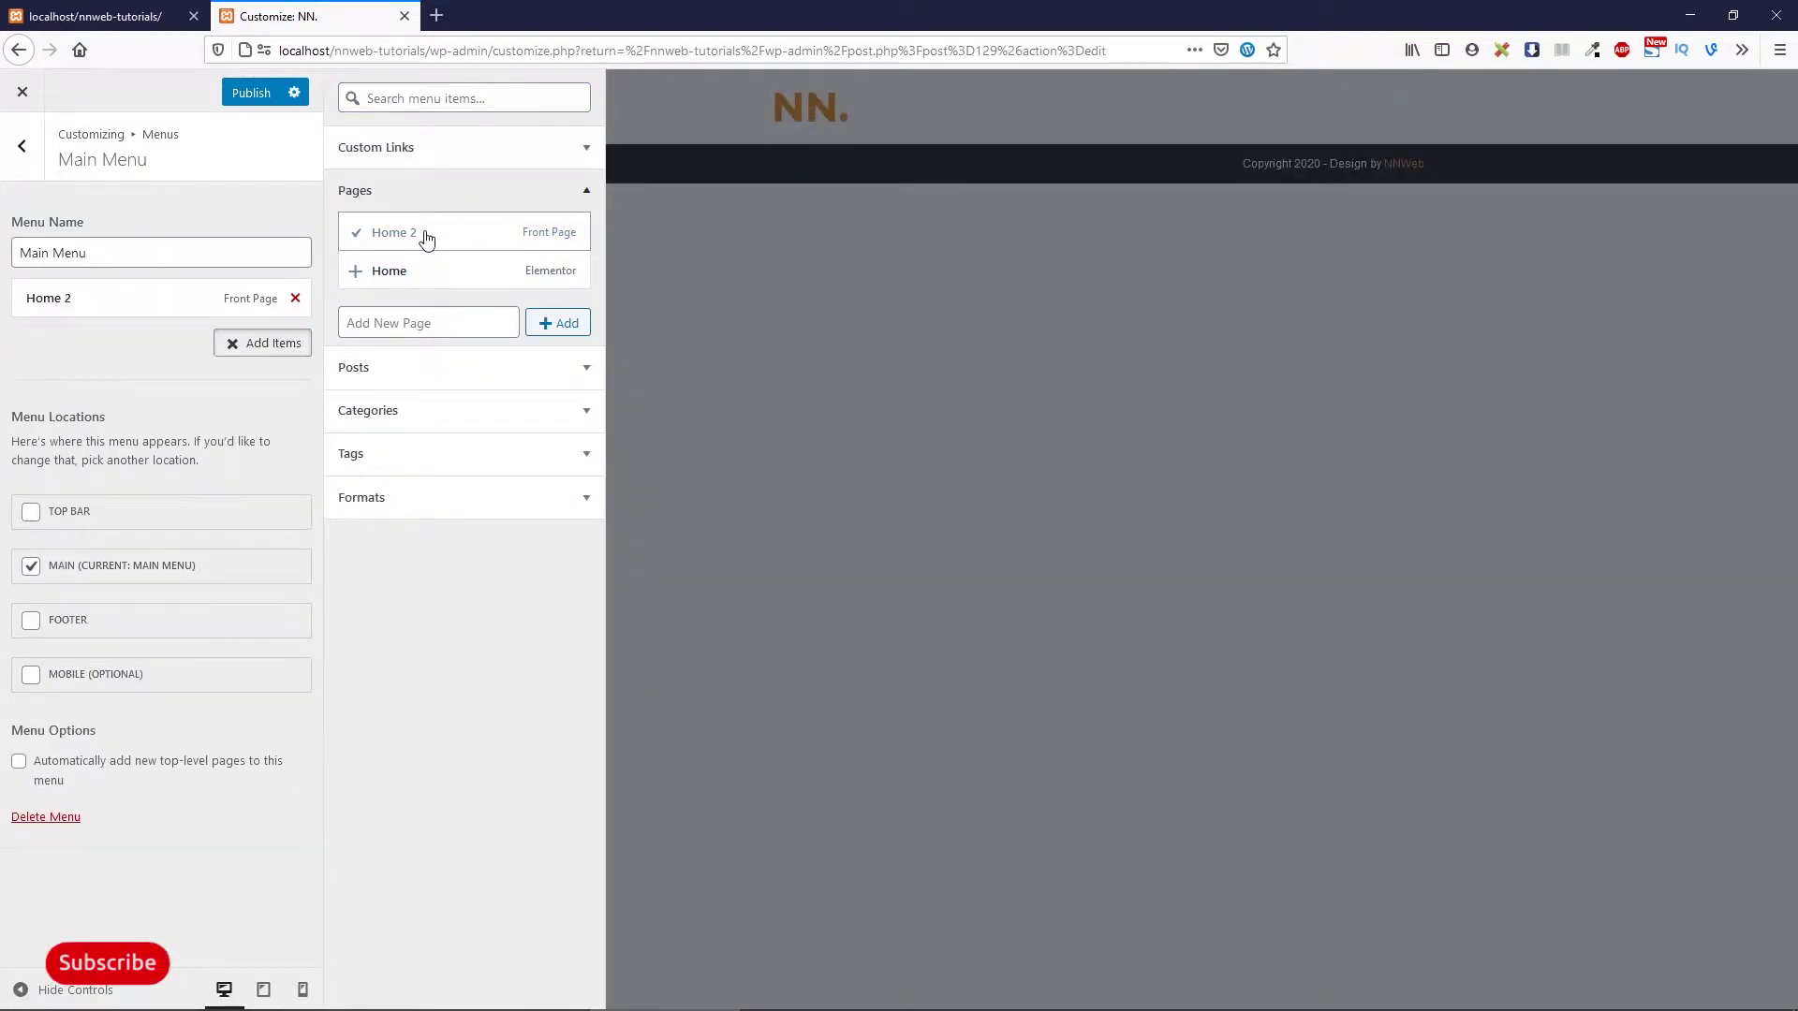
click(239, 301)
double_click(72, 362)
key(BackSpace)
key(BackSpace)
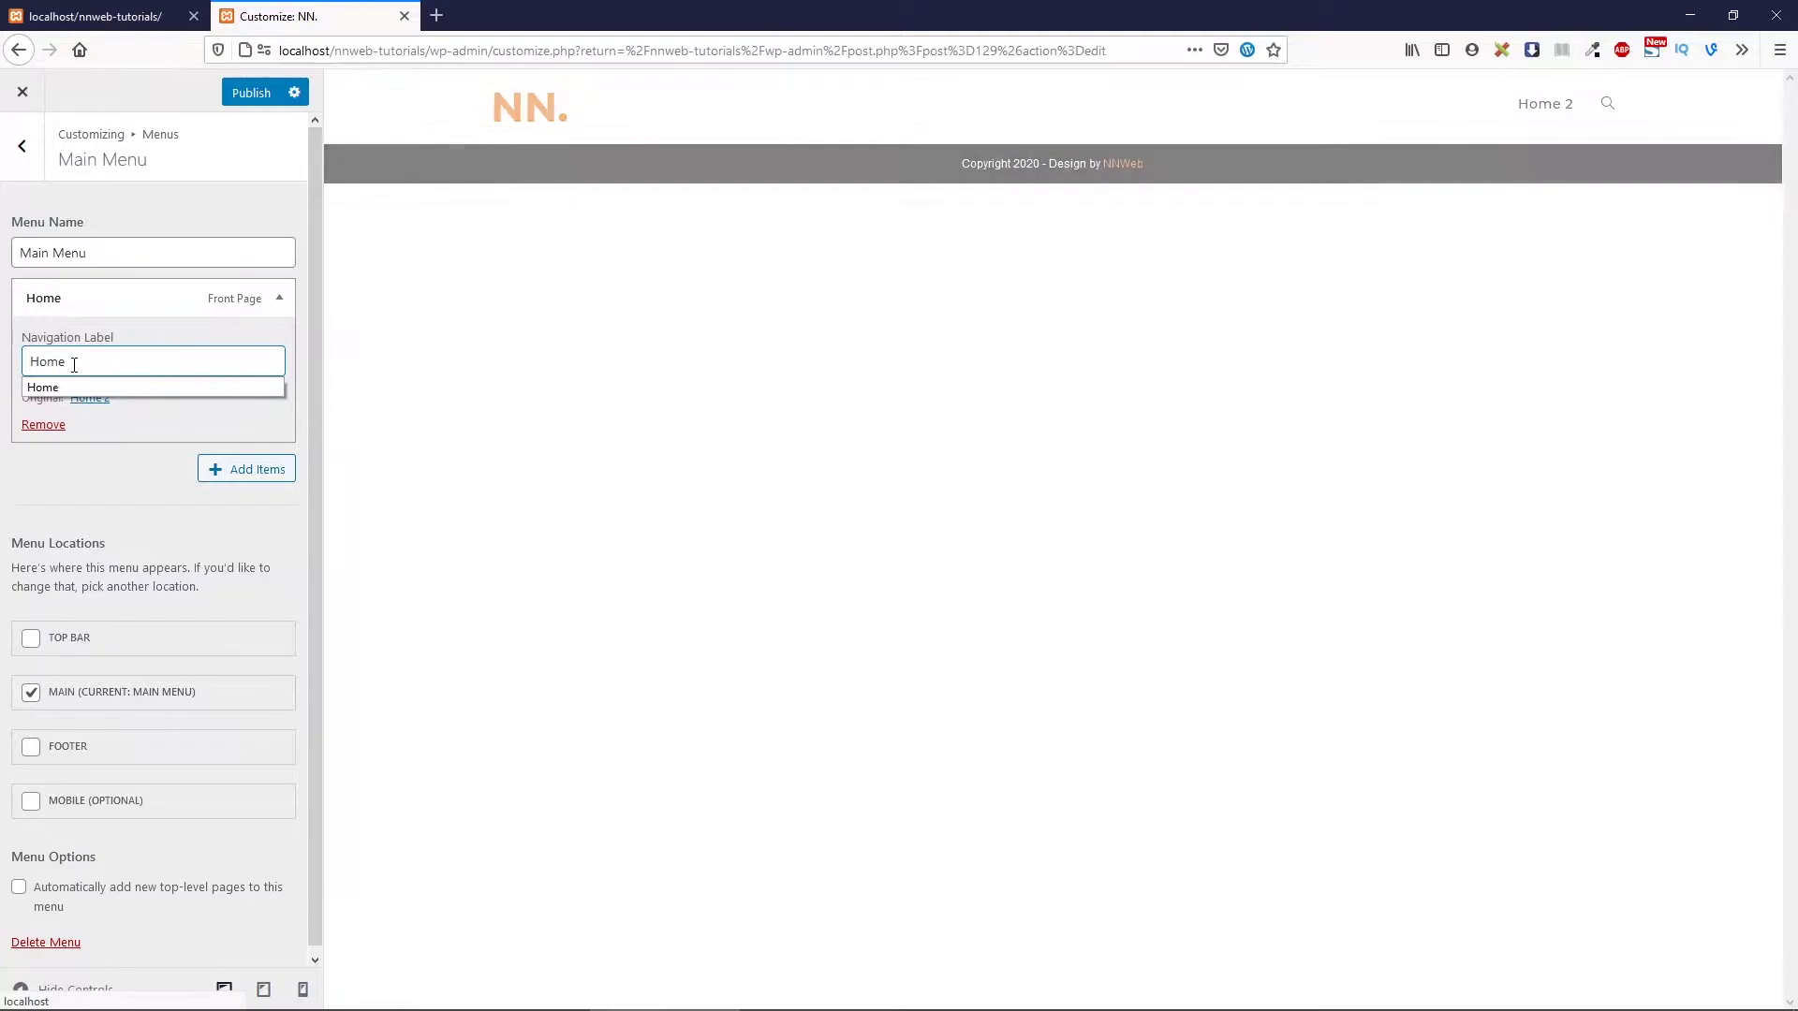
click(262, 299)
Add a custom link to the menu with URL "#" and the link text "About Us"
click(270, 348)
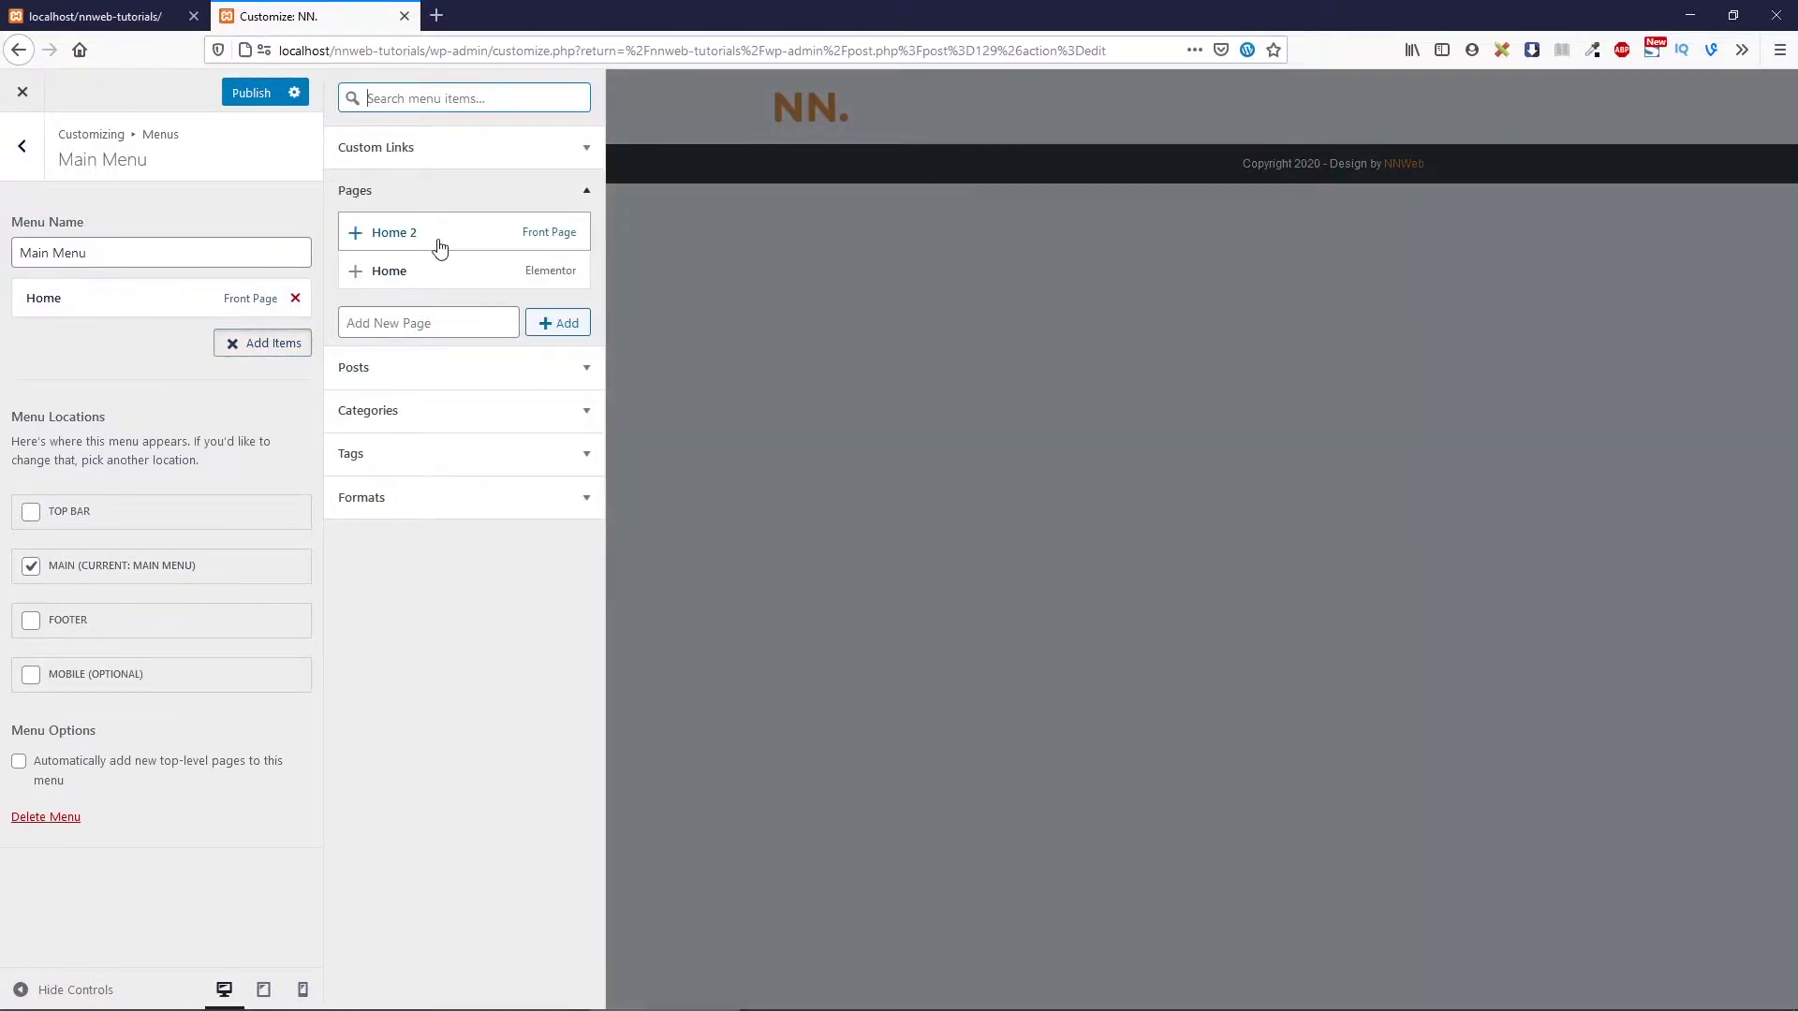
click(436, 410)
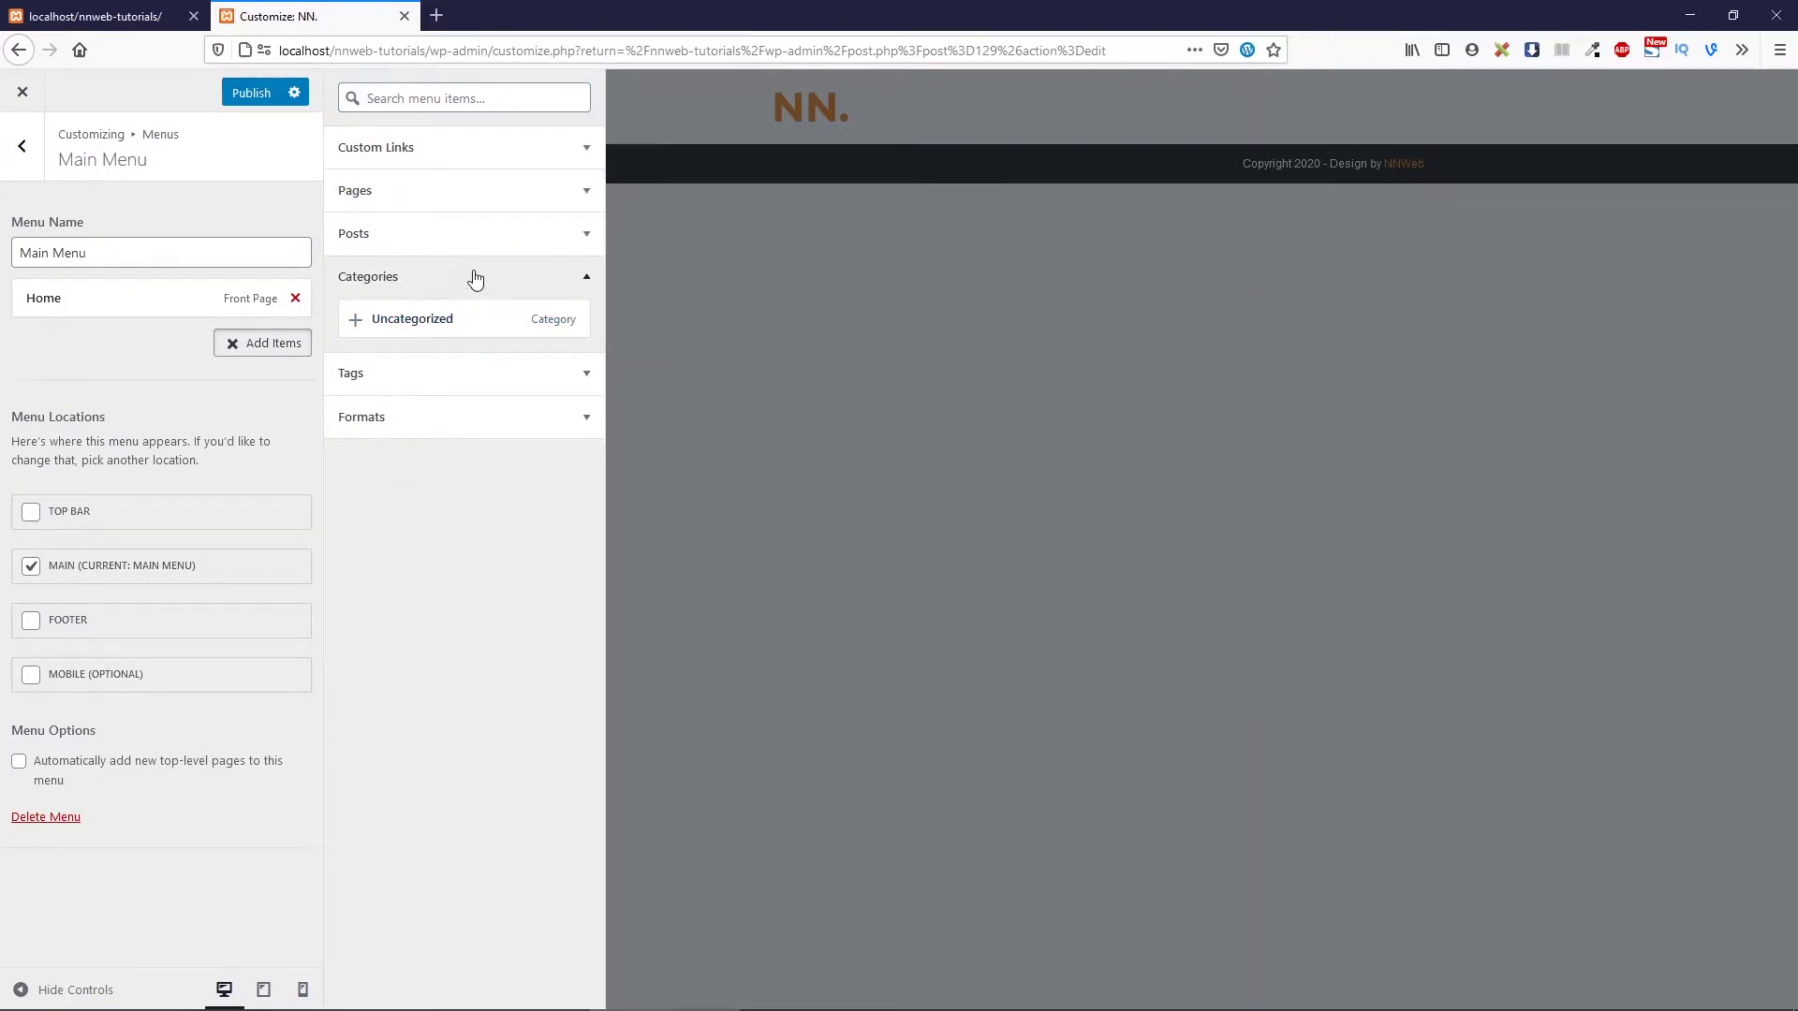
click(456, 143)
click(489, 184)
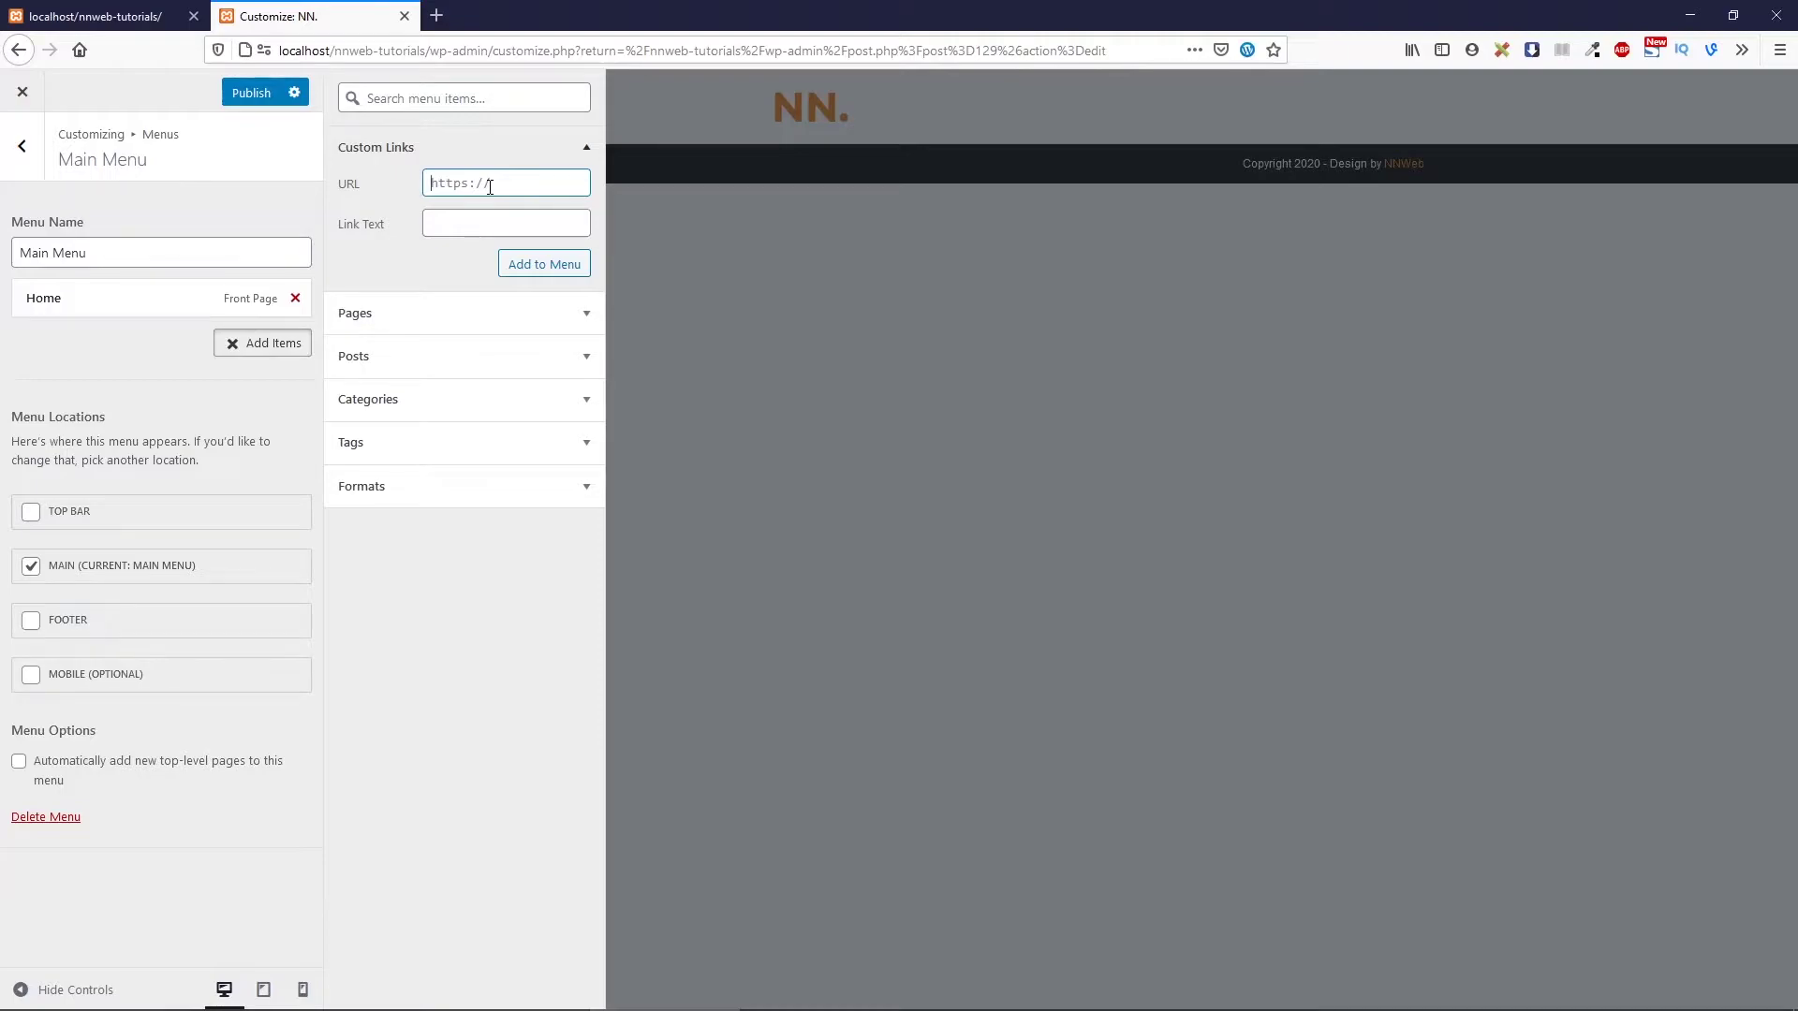
text(#)
key(Tab)
text(About Us)
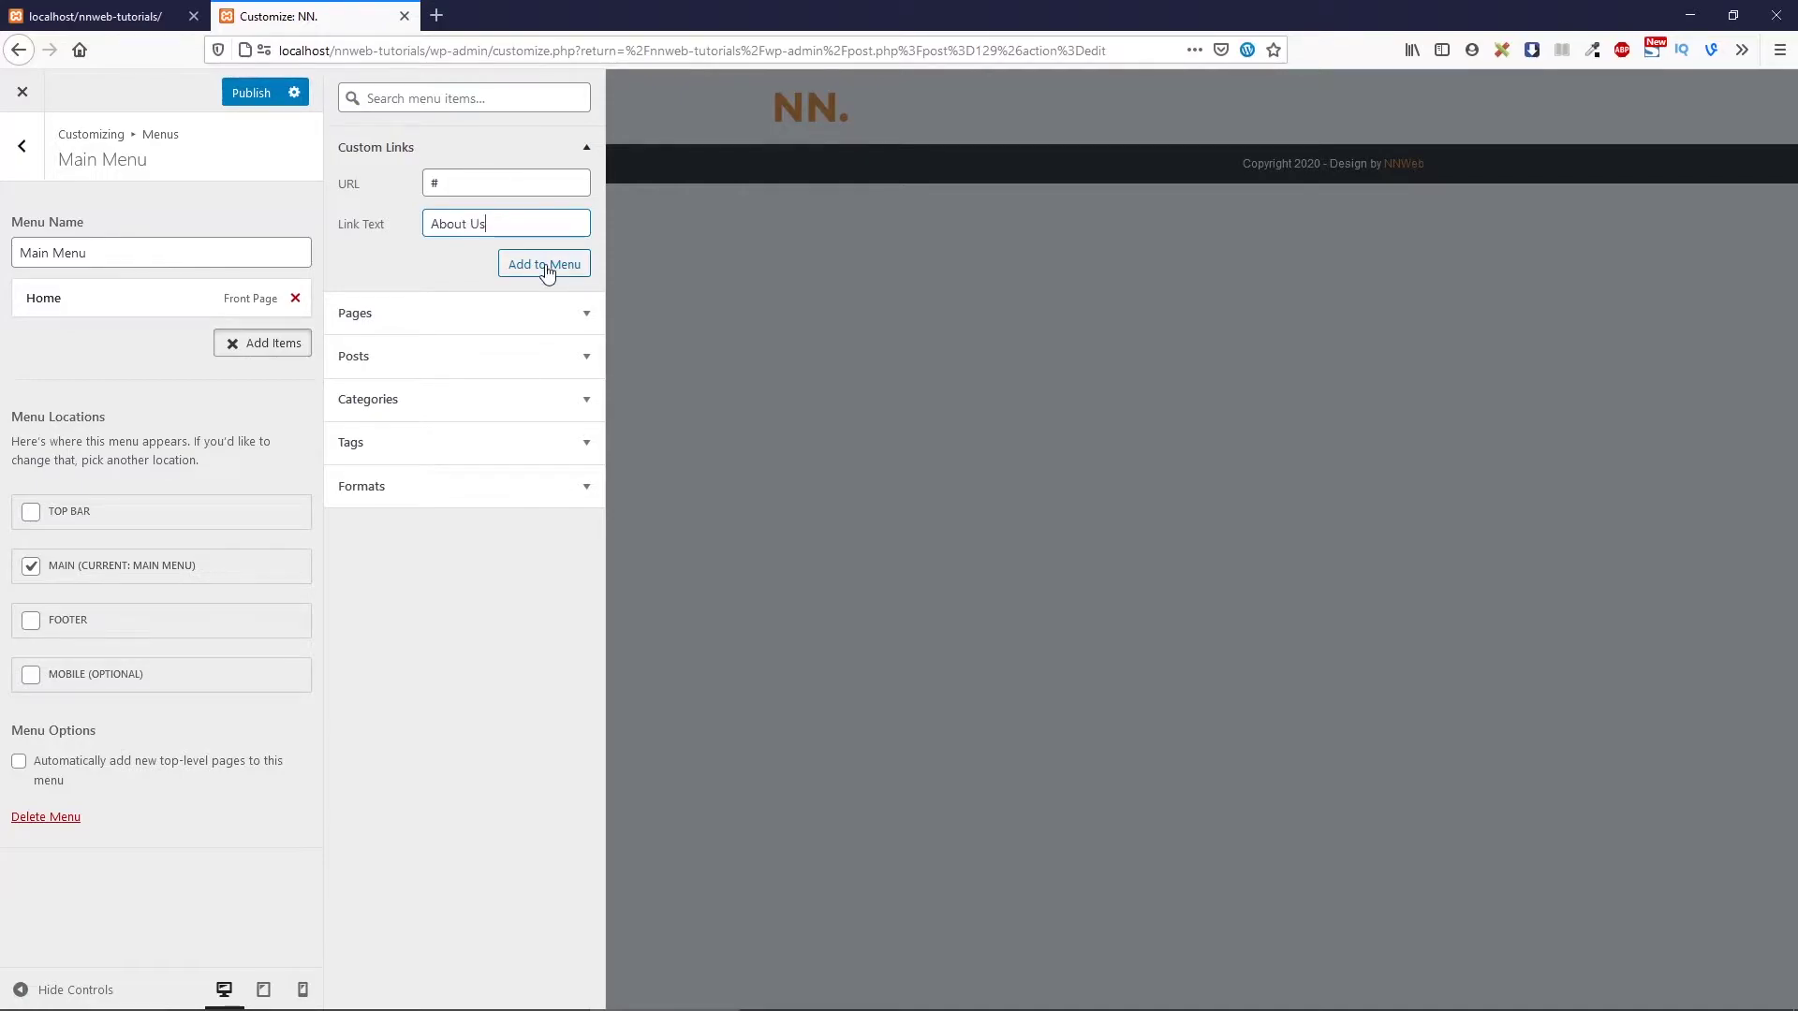
click(544, 264)
Add a custom link to the menu with URL "#" and the link text "Services"
click(505, 183)
text(#)
click(446, 226)
text(Services)
click(544, 264)
Add a custom link to the menu with URL "#" and the link text "Portfolio"
text(#)
click(506, 224)
text(Portfolio)
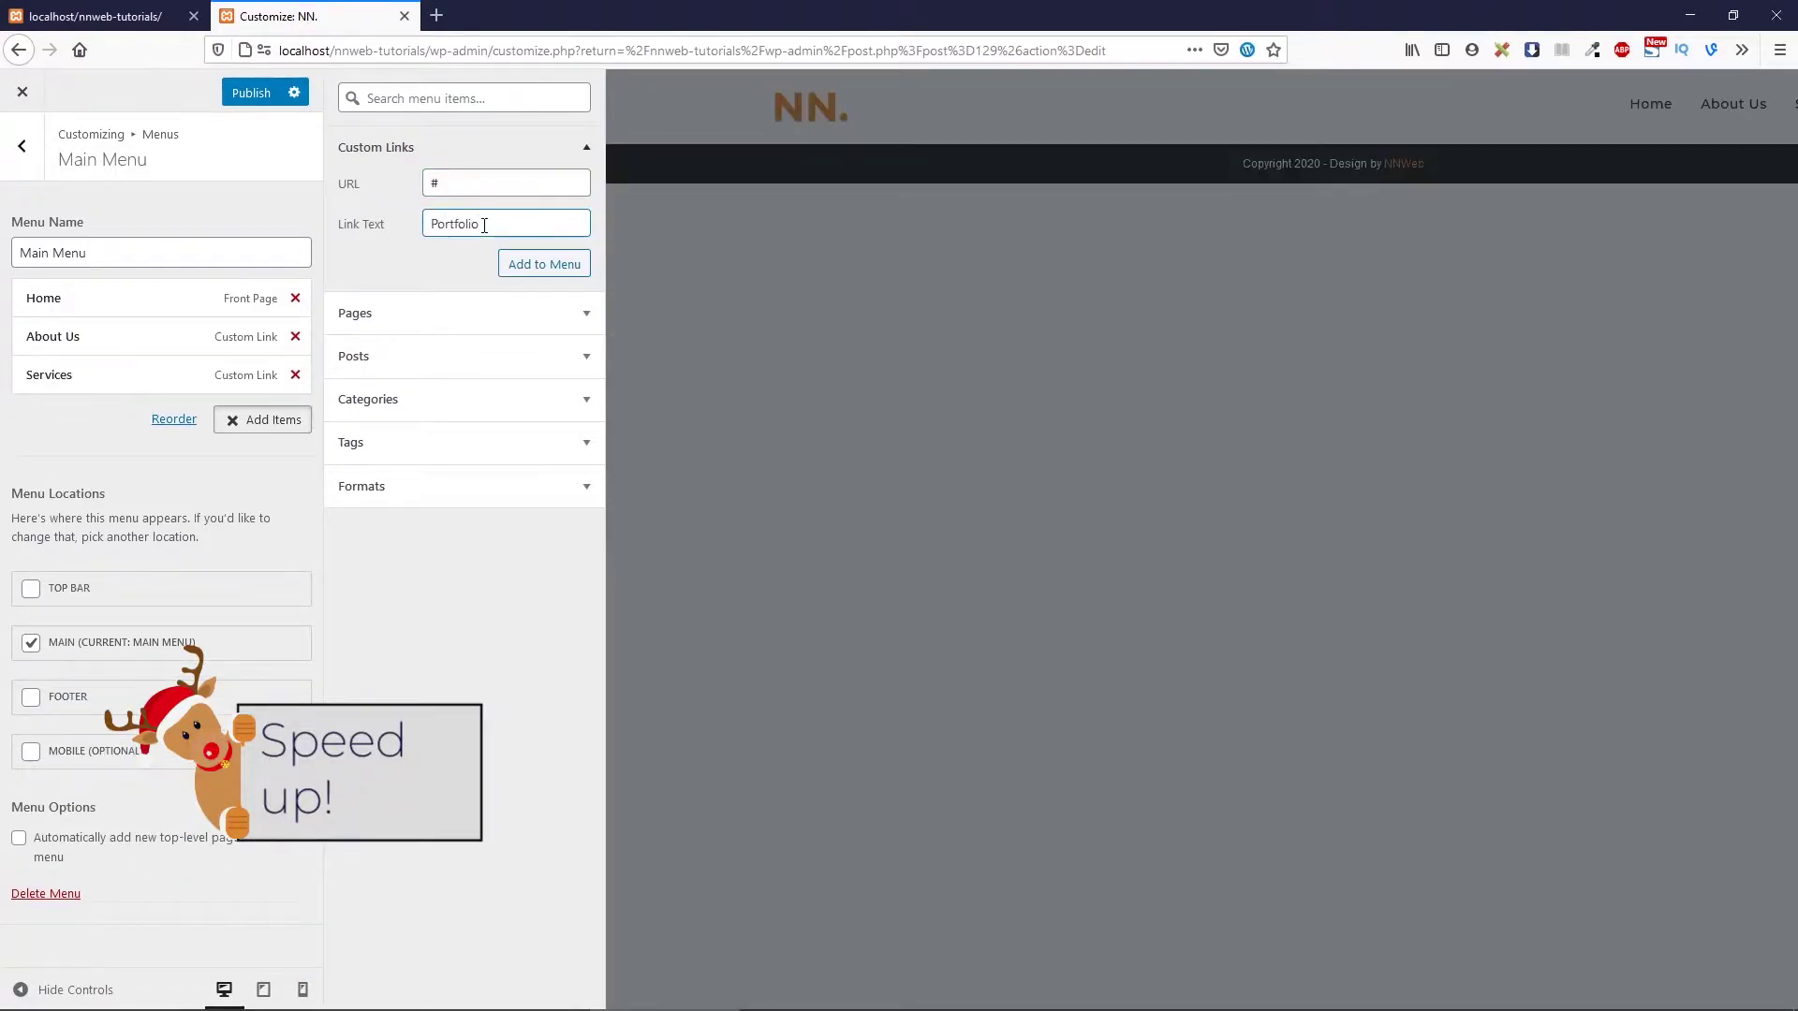
click(535, 266)
Add a custom link to the menu with URL "#" and the link text "Contact"
click(499, 183)
text(#Cpntact)
click(453, 224)
text(Contact)
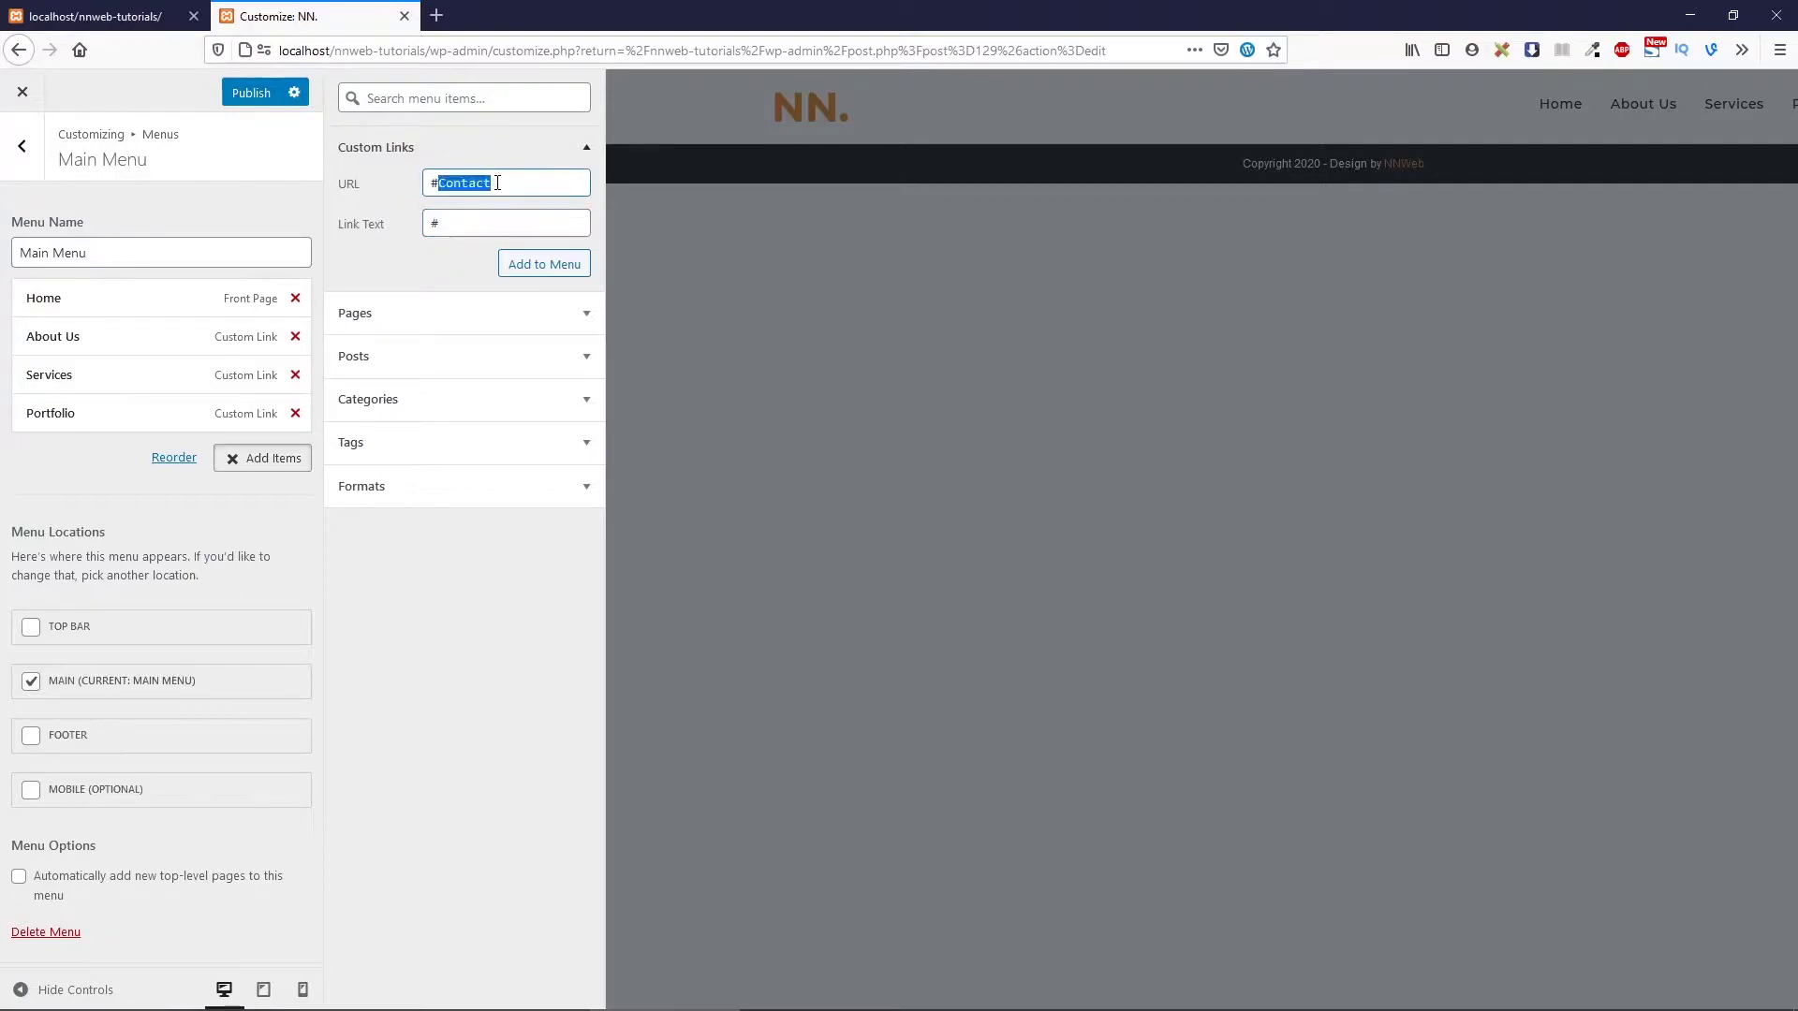
key(Return)
Add a custom link to the menu with URL "#" and the link text "Blog"
text(#)
click(469, 223)
text(Blog)
key(Return)
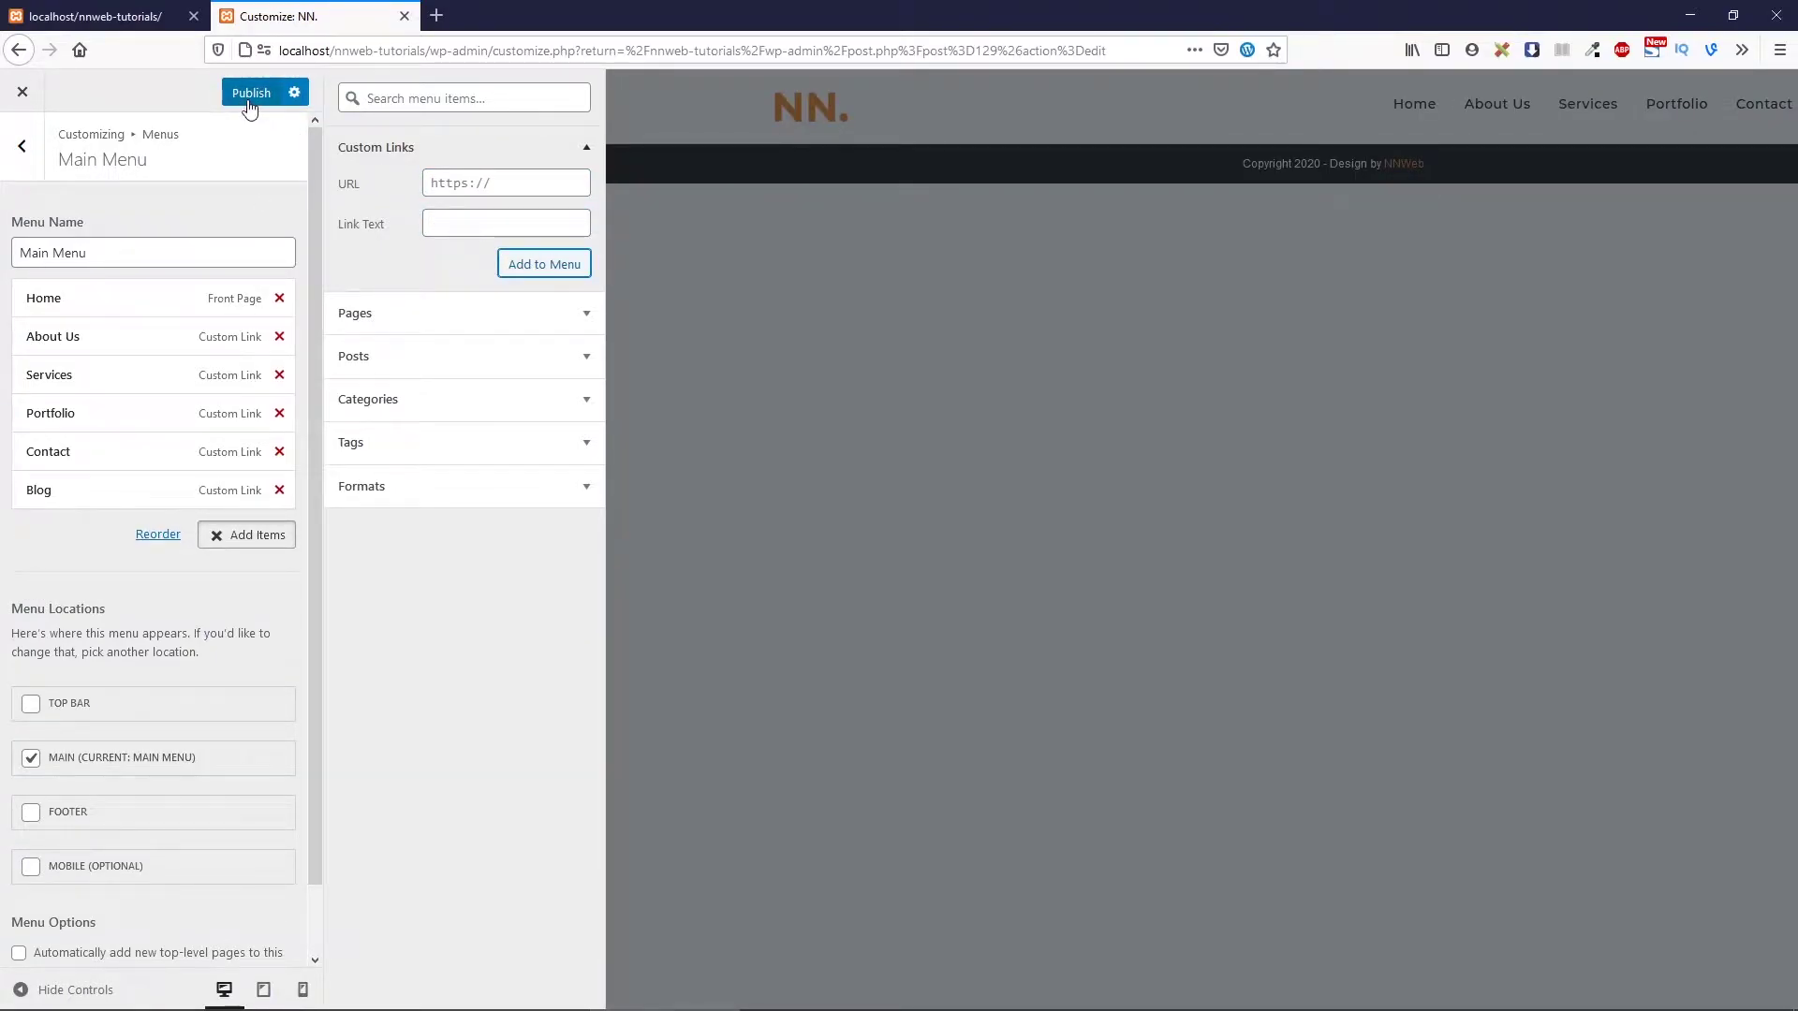
Publish the completed Main Menu and return to the customizer's main list of sections
click(249, 103)
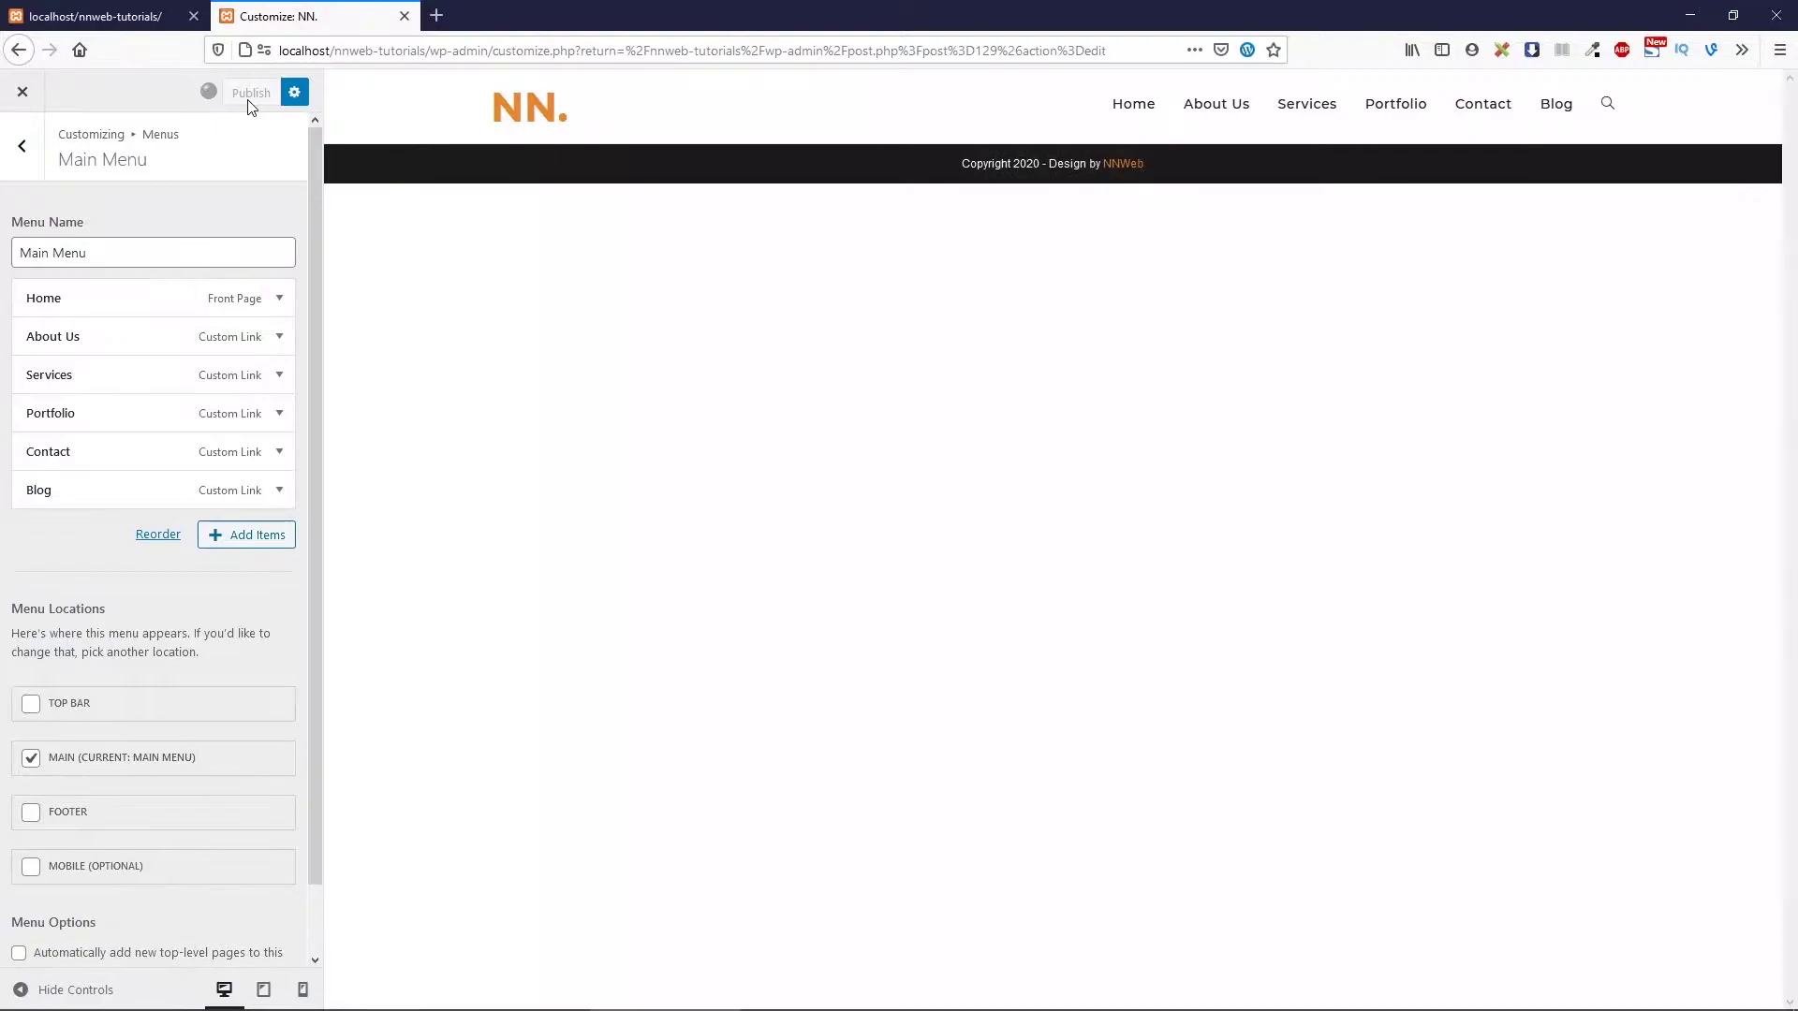
click(25, 157)
click(25, 157)
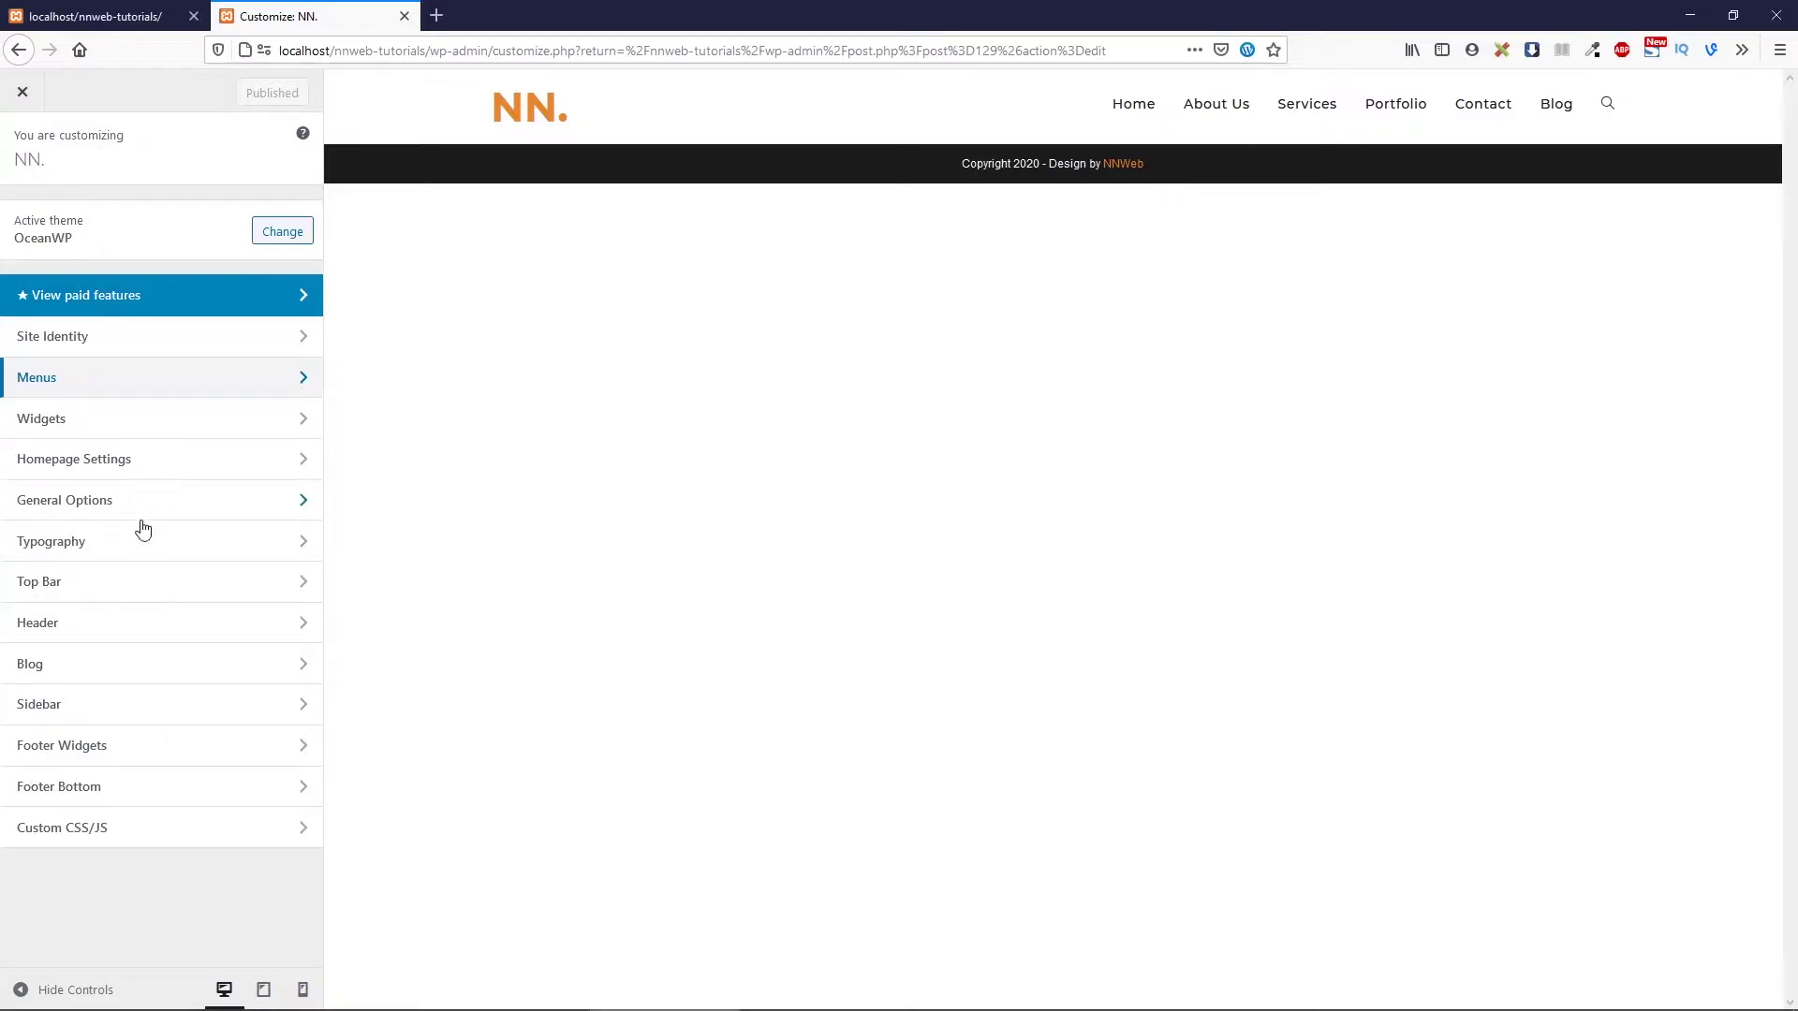
Check the links effect options in the header's menu settings, keeping Underline From Left
click(140, 618)
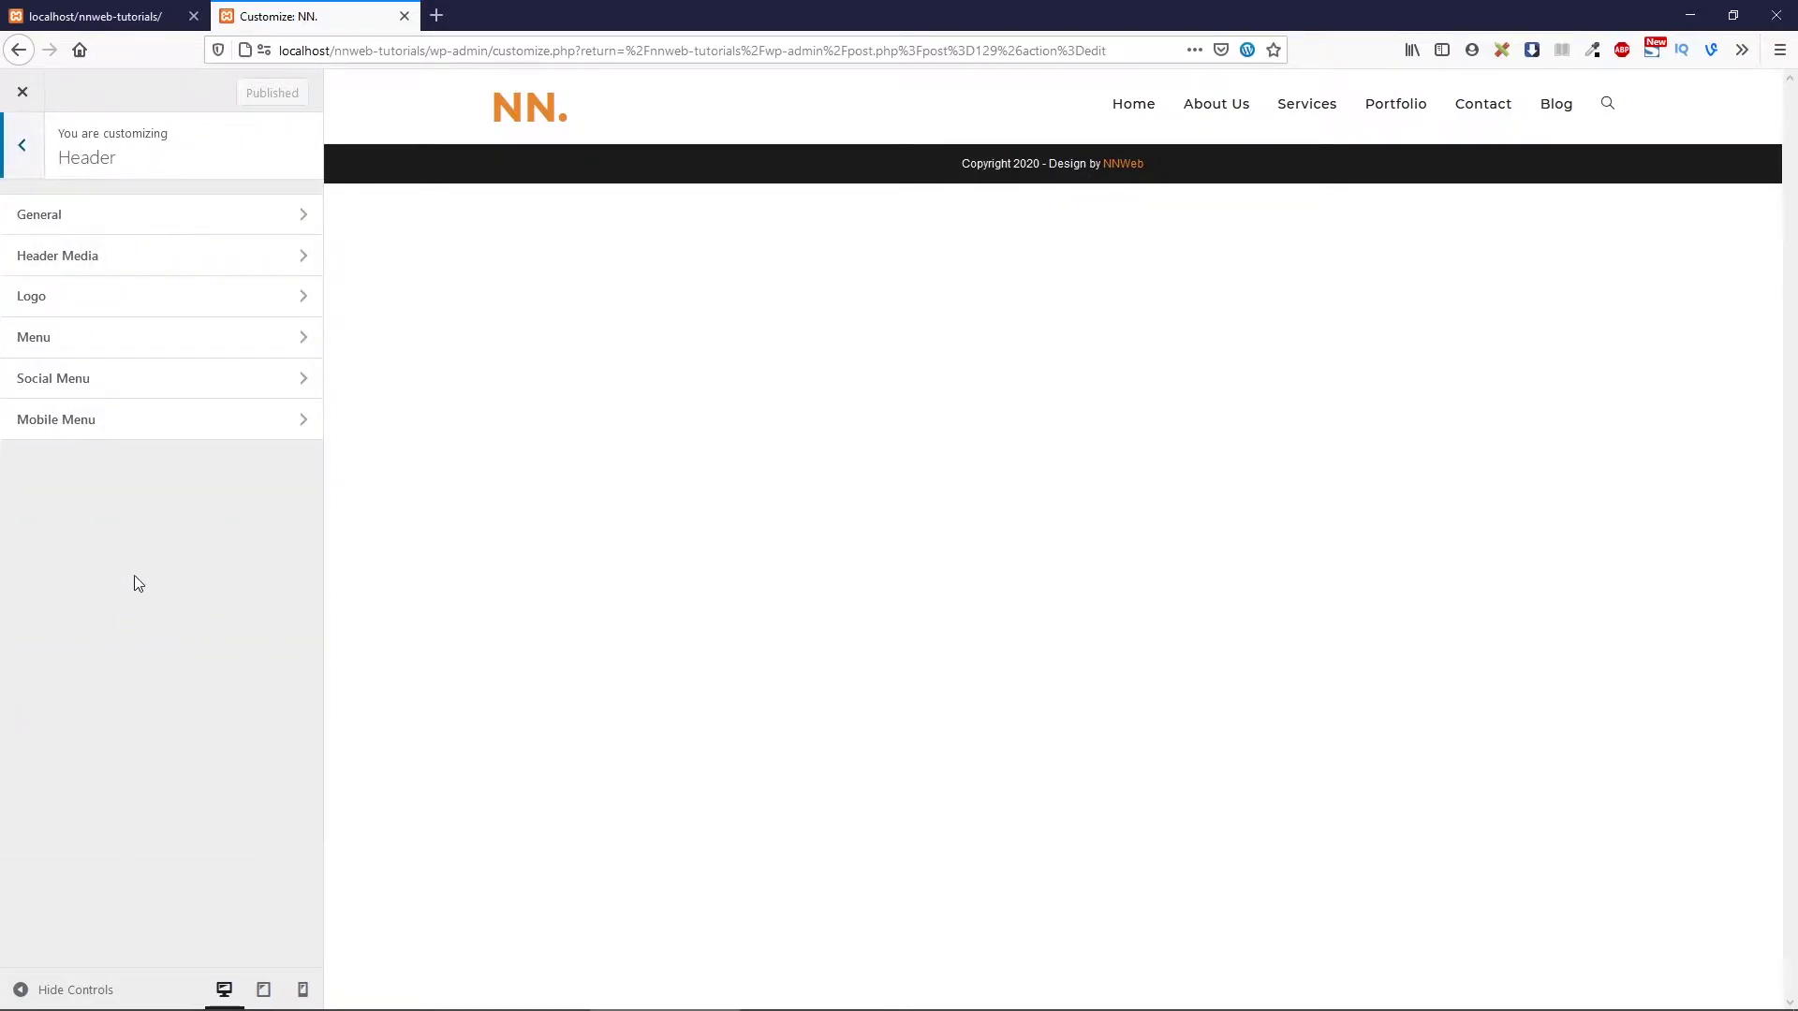
click(150, 343)
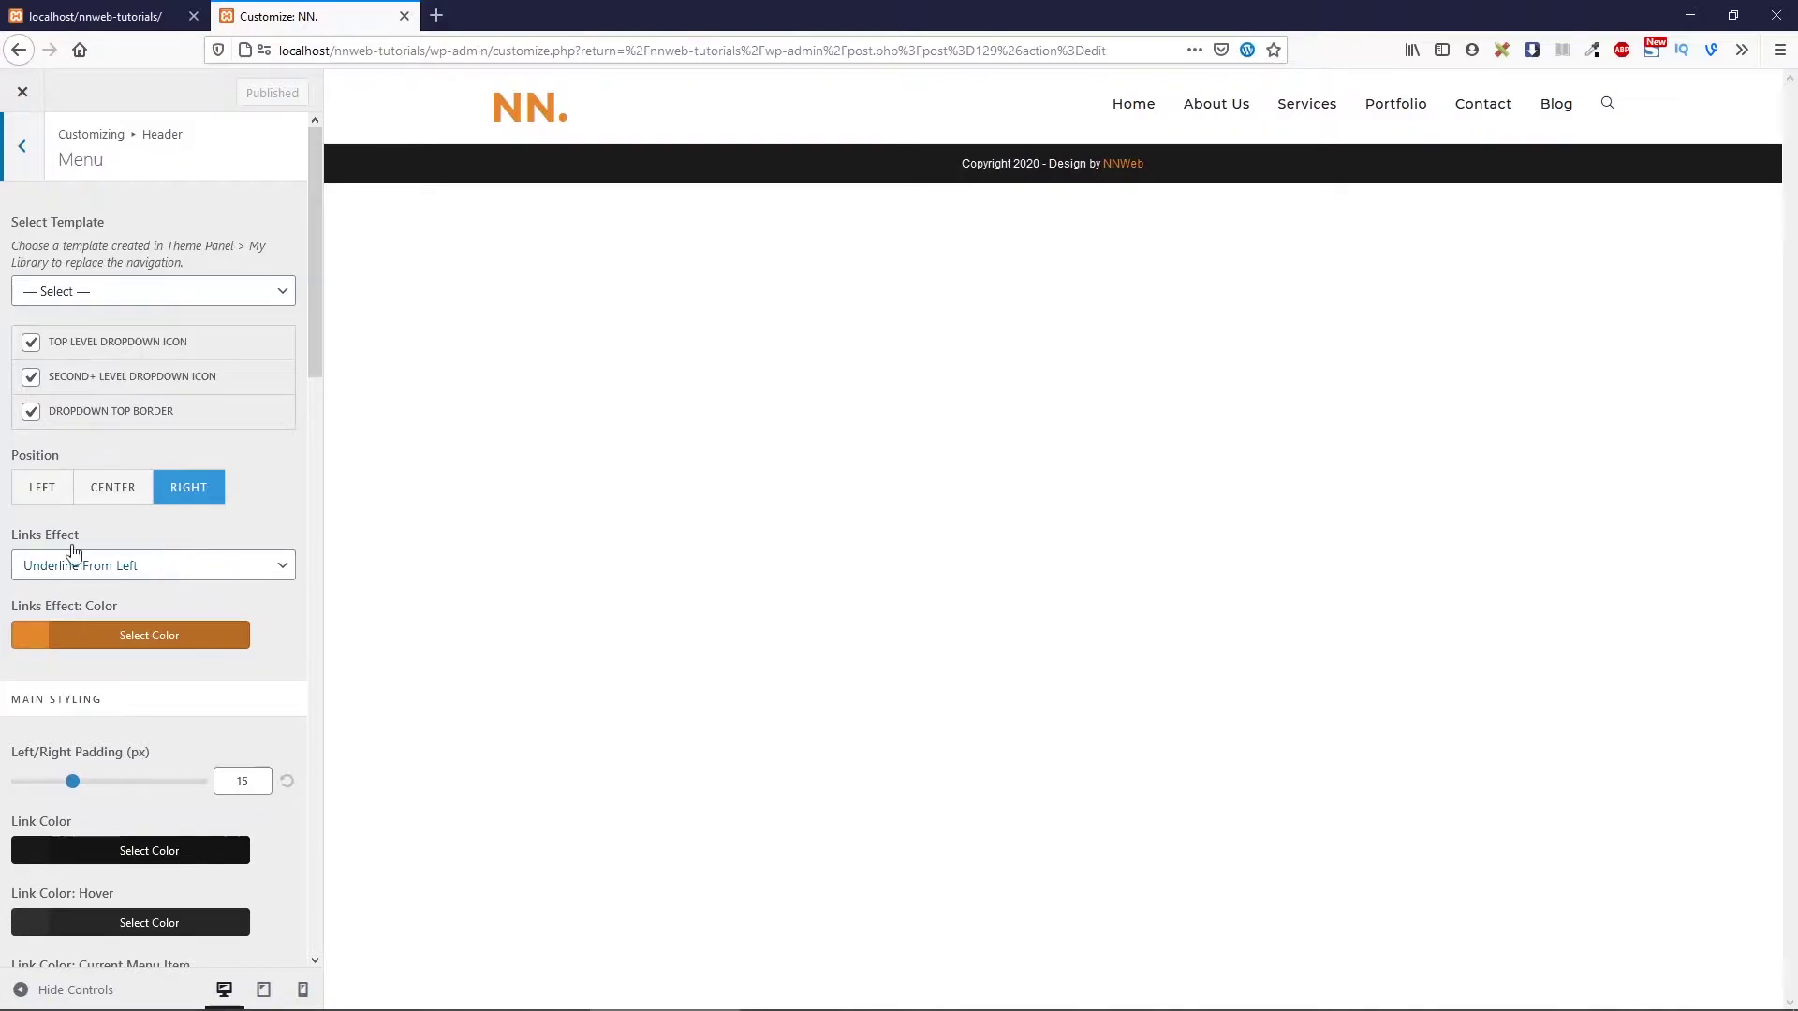
click(141, 575)
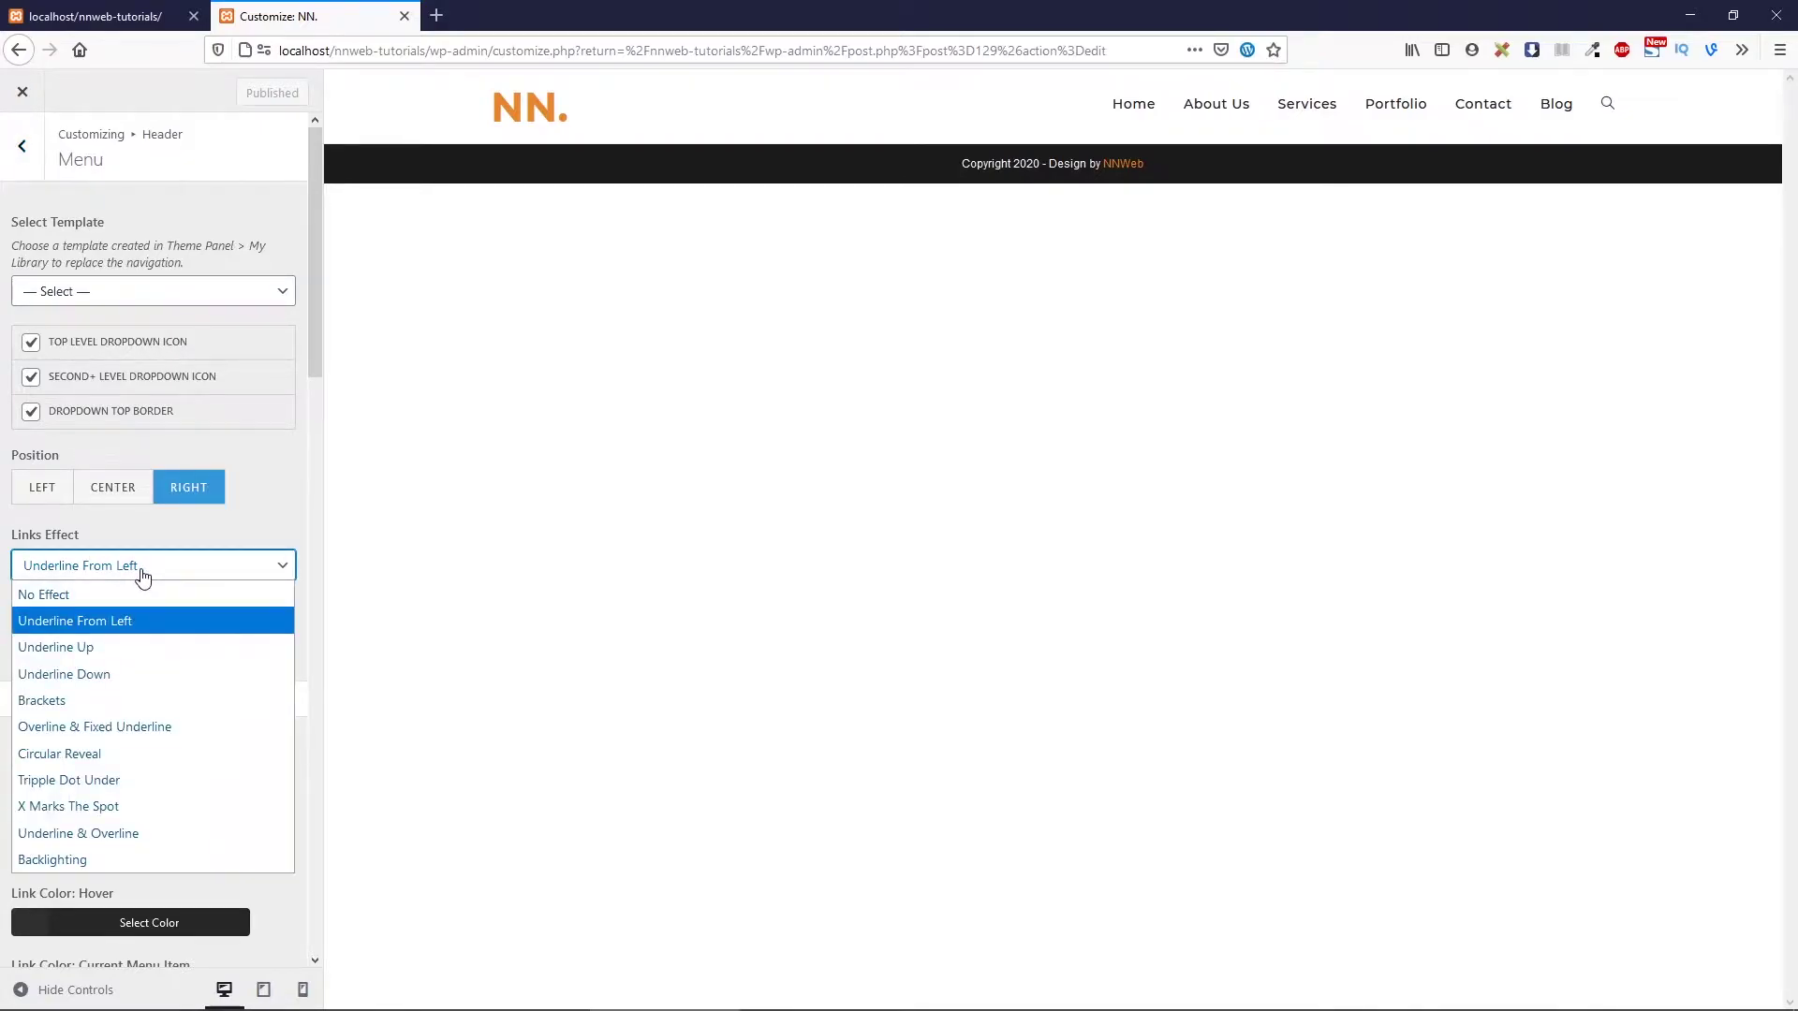
click(164, 579)
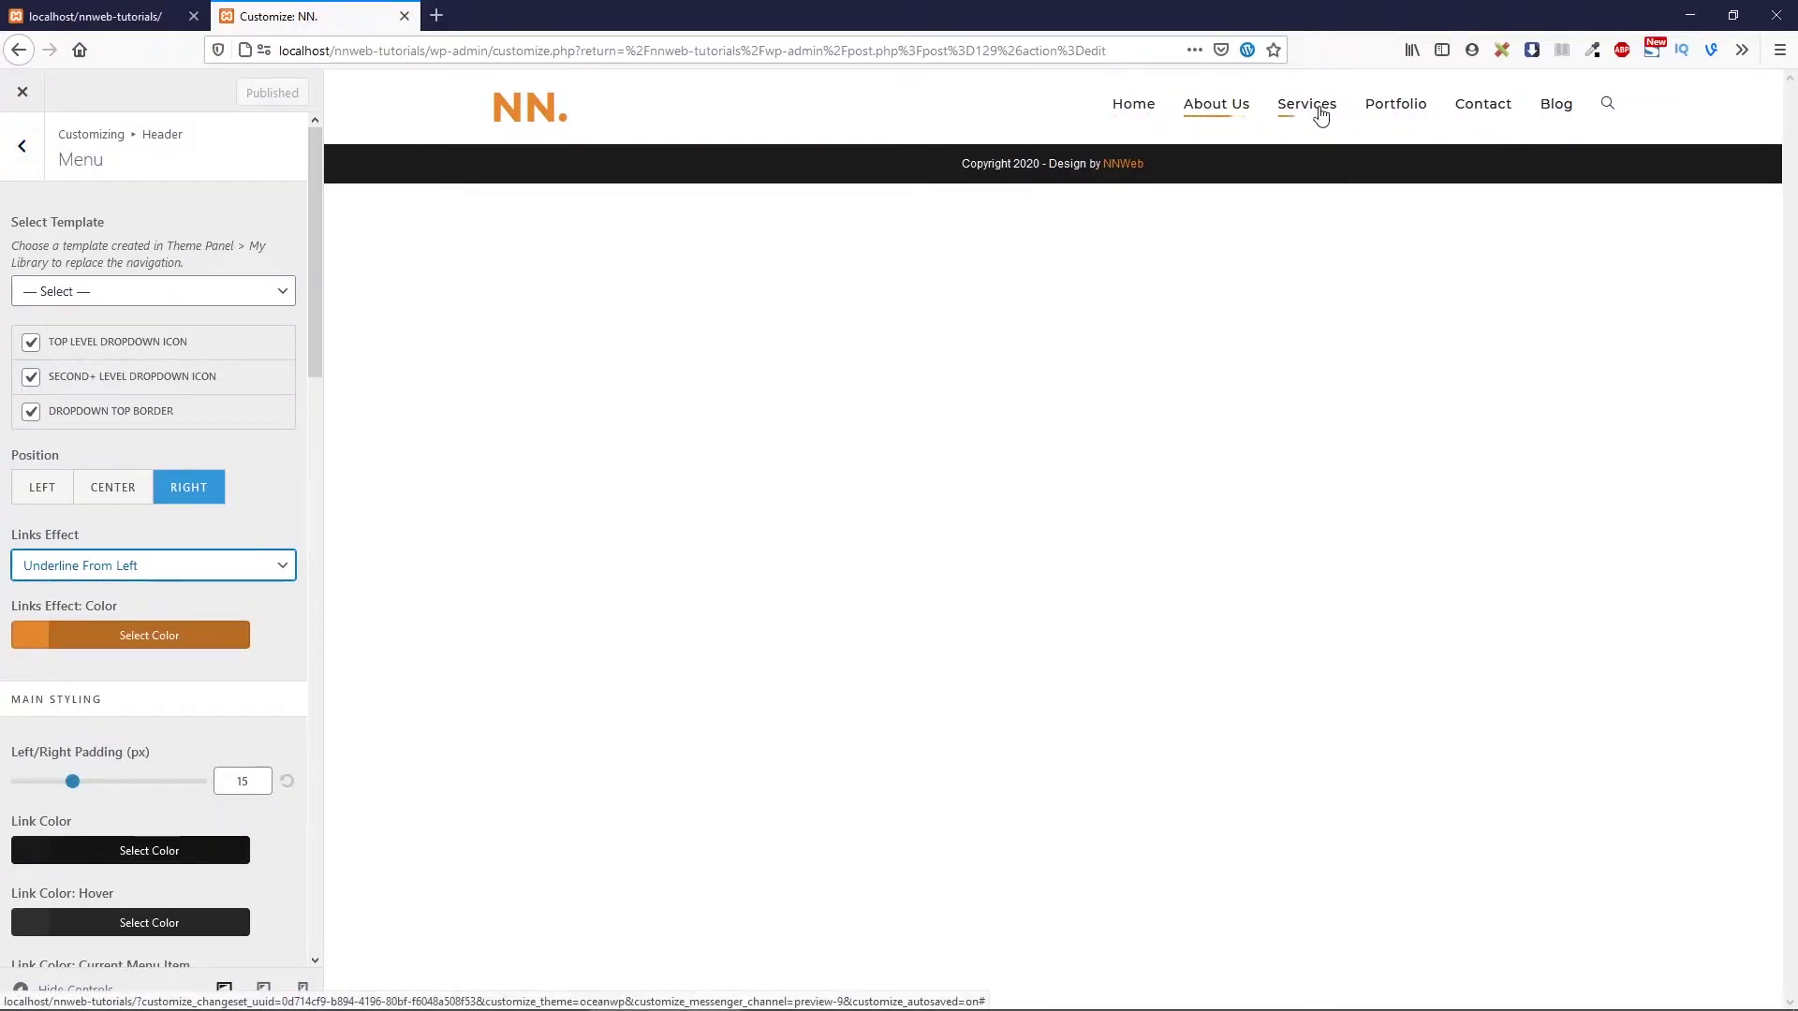
Copy the hex code #e3872d from the header menu's links effect color
click(203, 641)
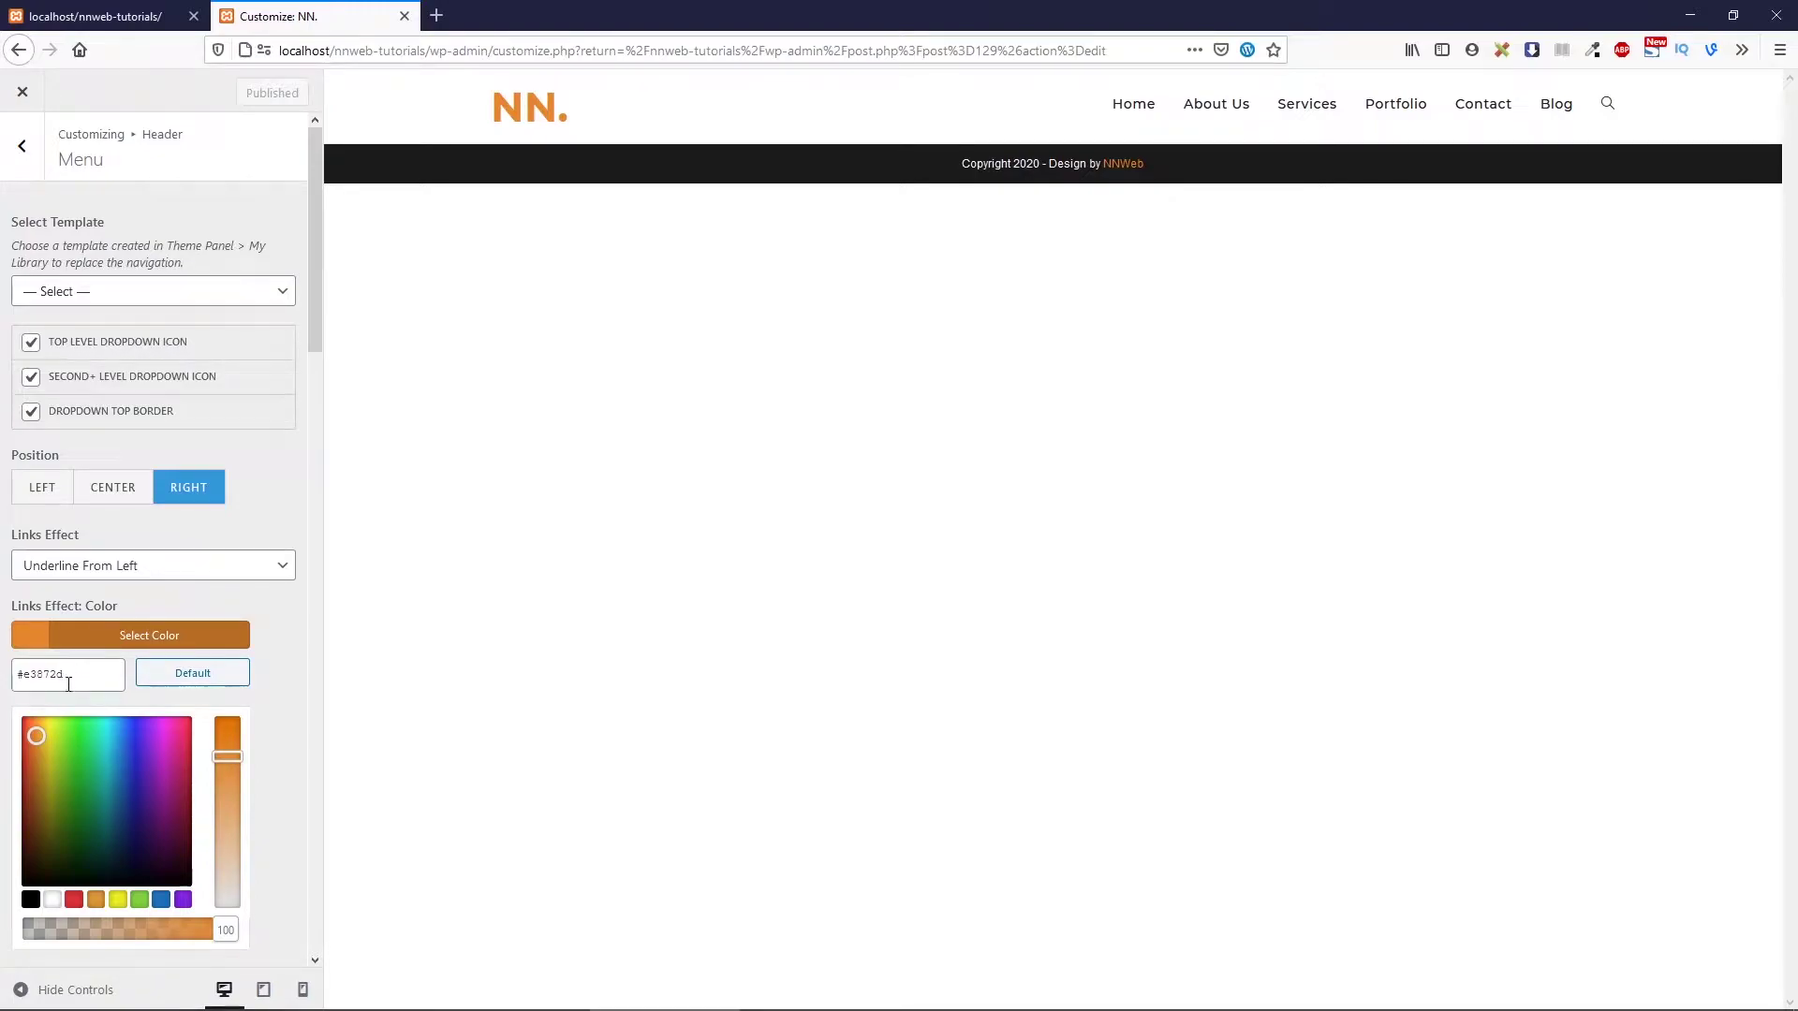
click(120, 636)
scroll(121, 643, down, 6)
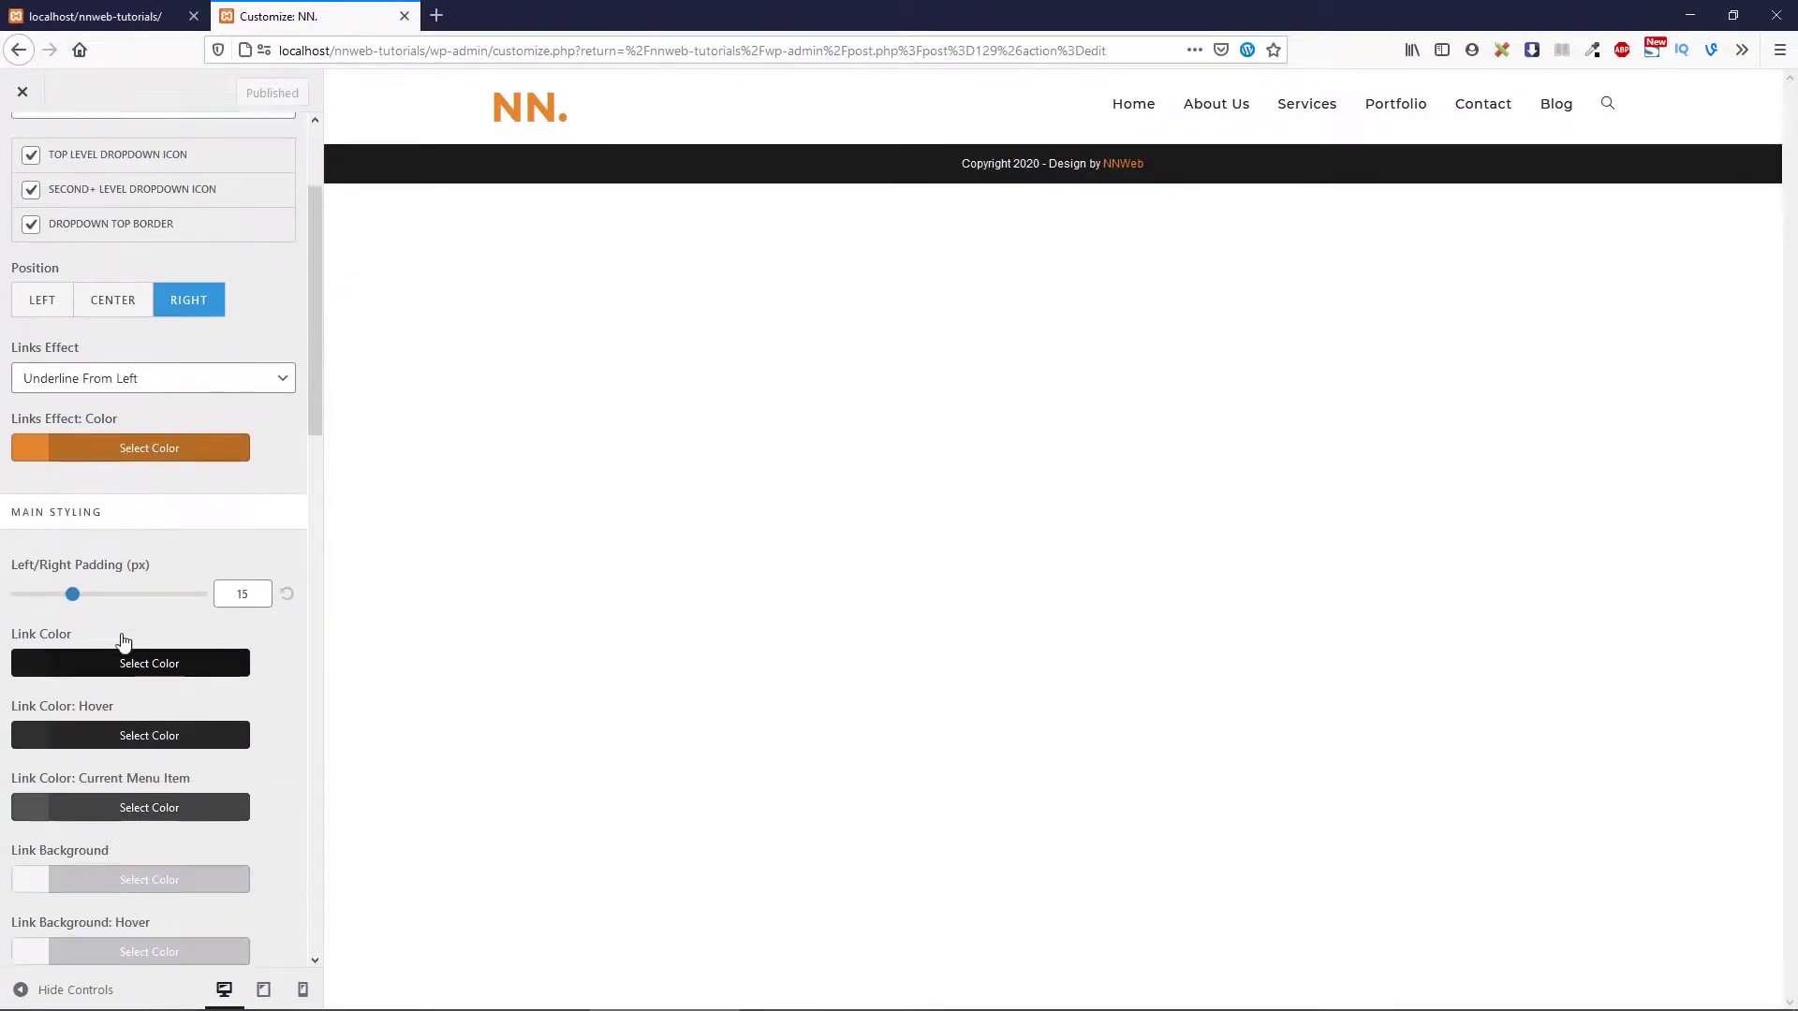
scroll(121, 636, up, 6)
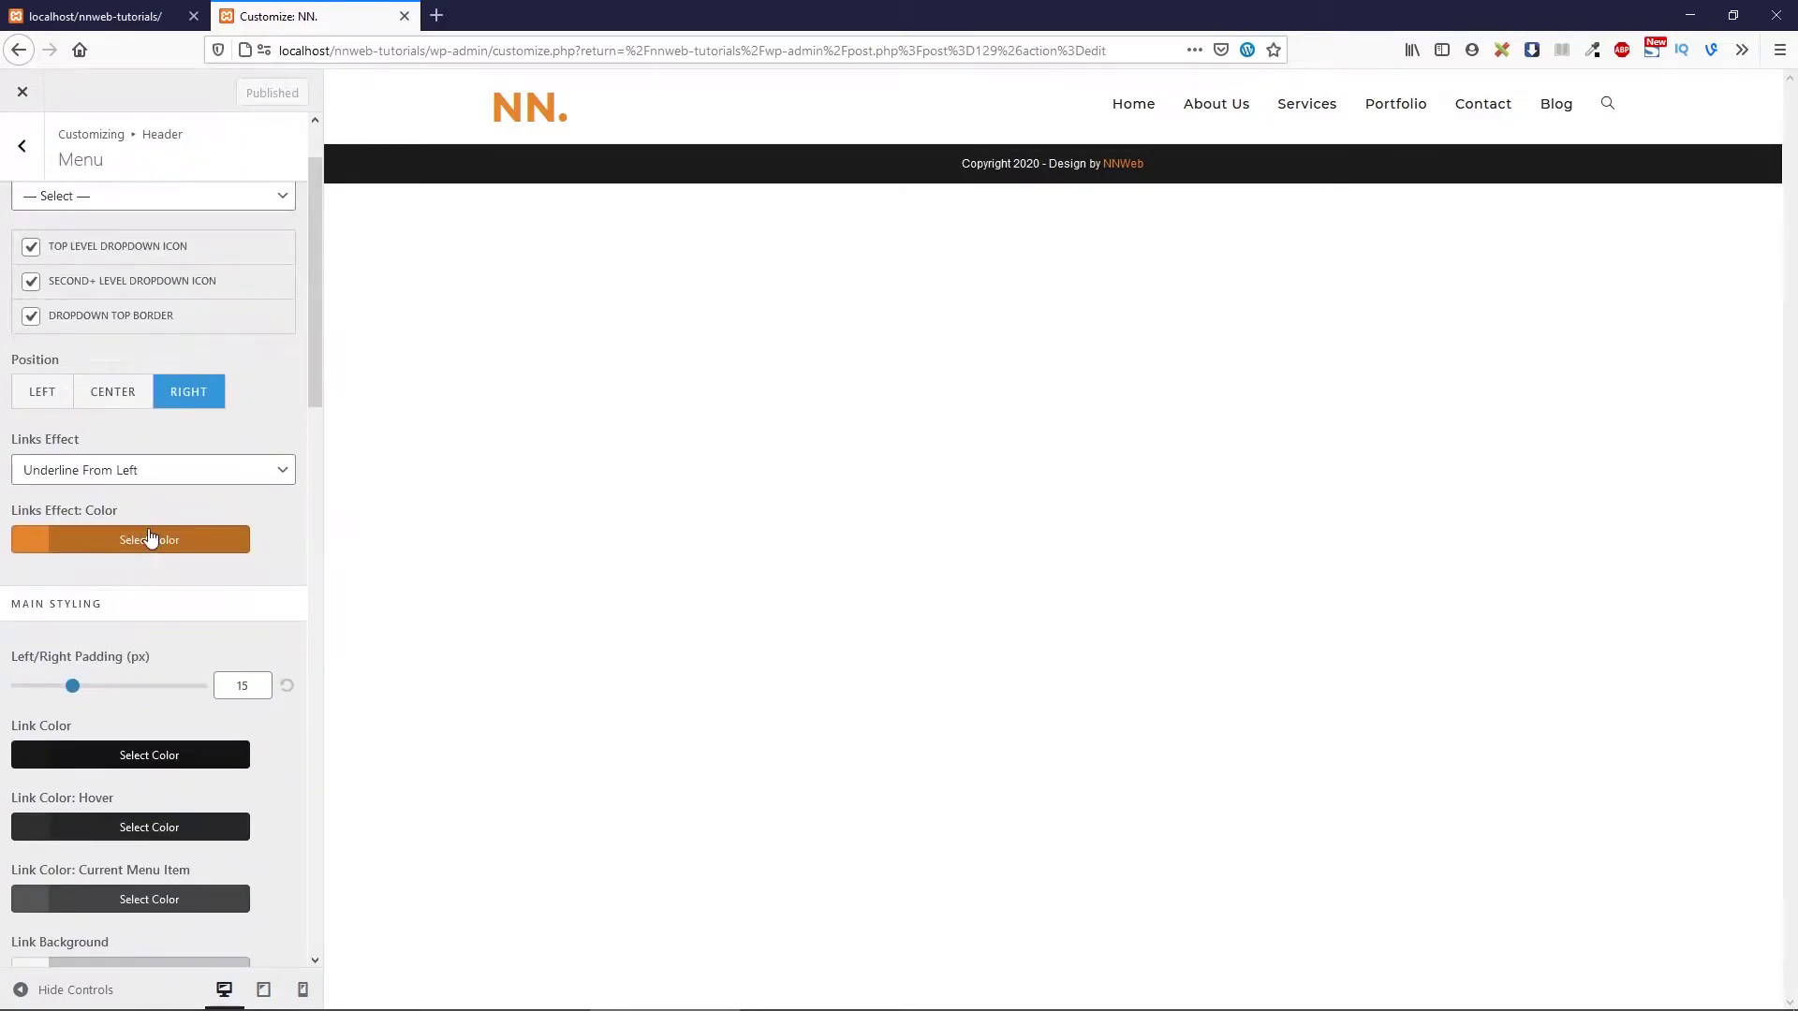
click(150, 539)
drag(106, 570, 19, 578)
click(113, 545)
Examine the dropdown styling settings and the top border of the header's search dropdown in the preview
scroll(113, 548, down, 7)
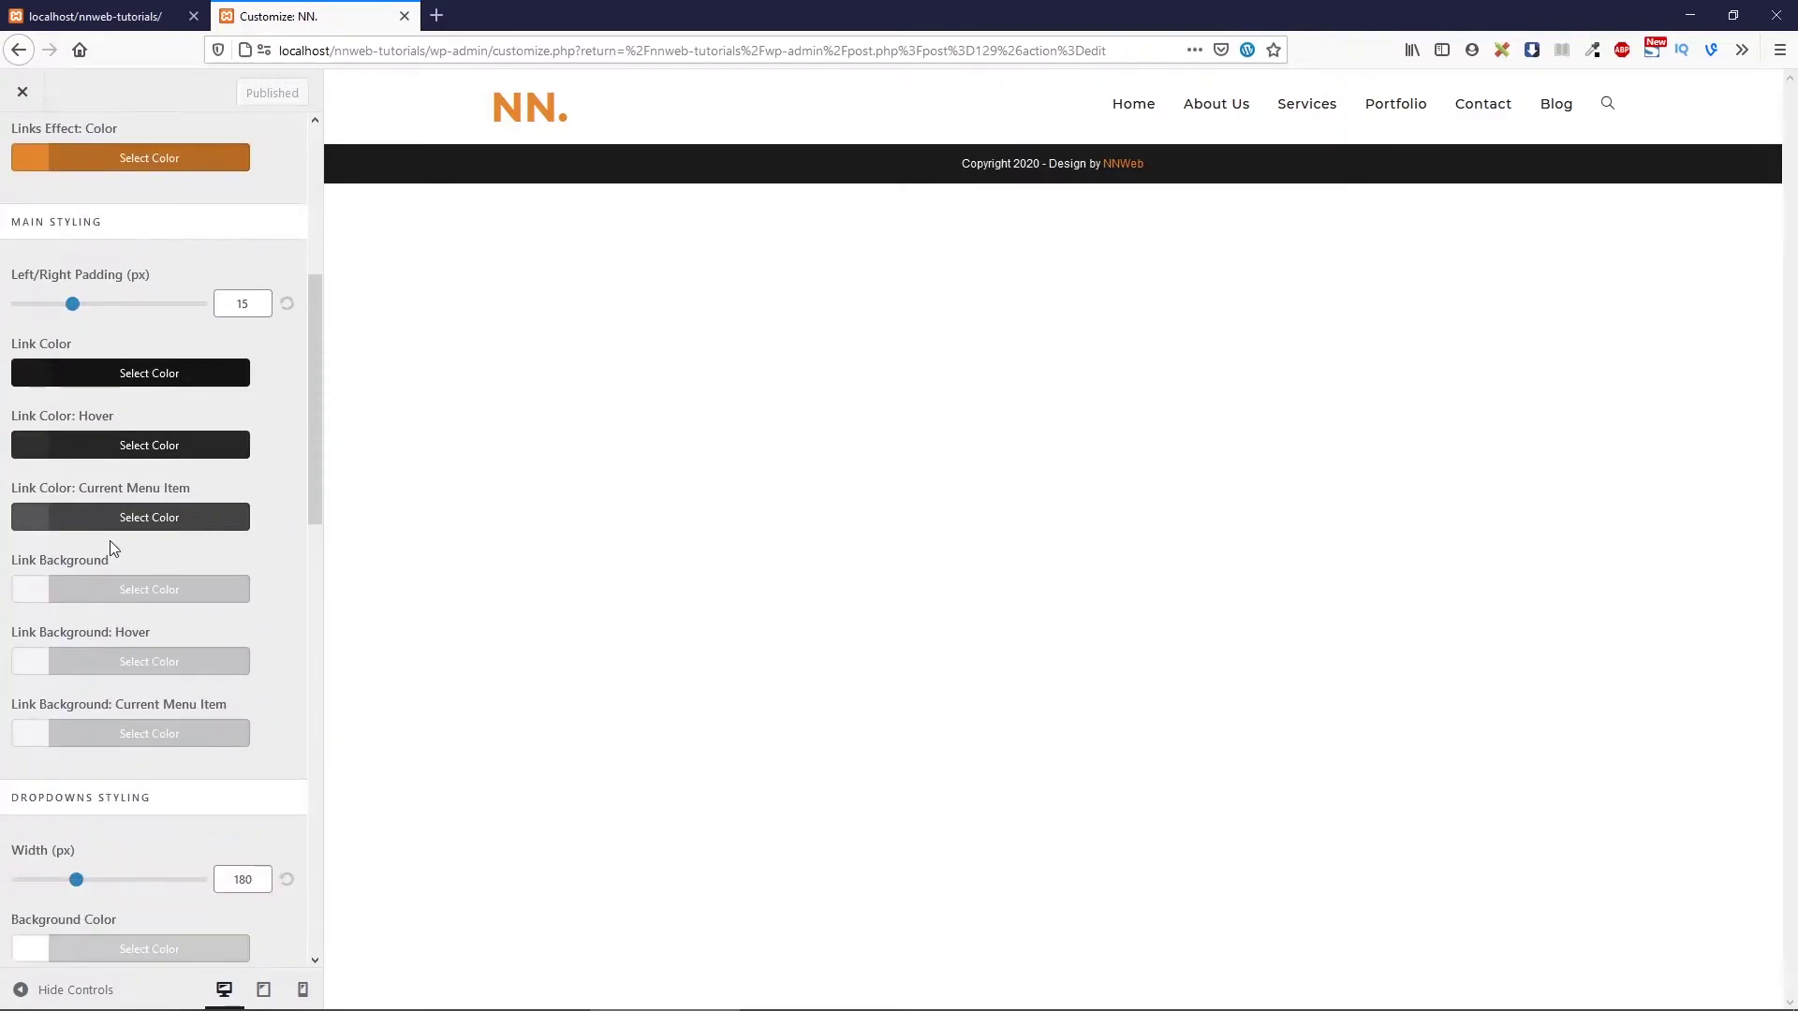
scroll(140, 515, down, 2)
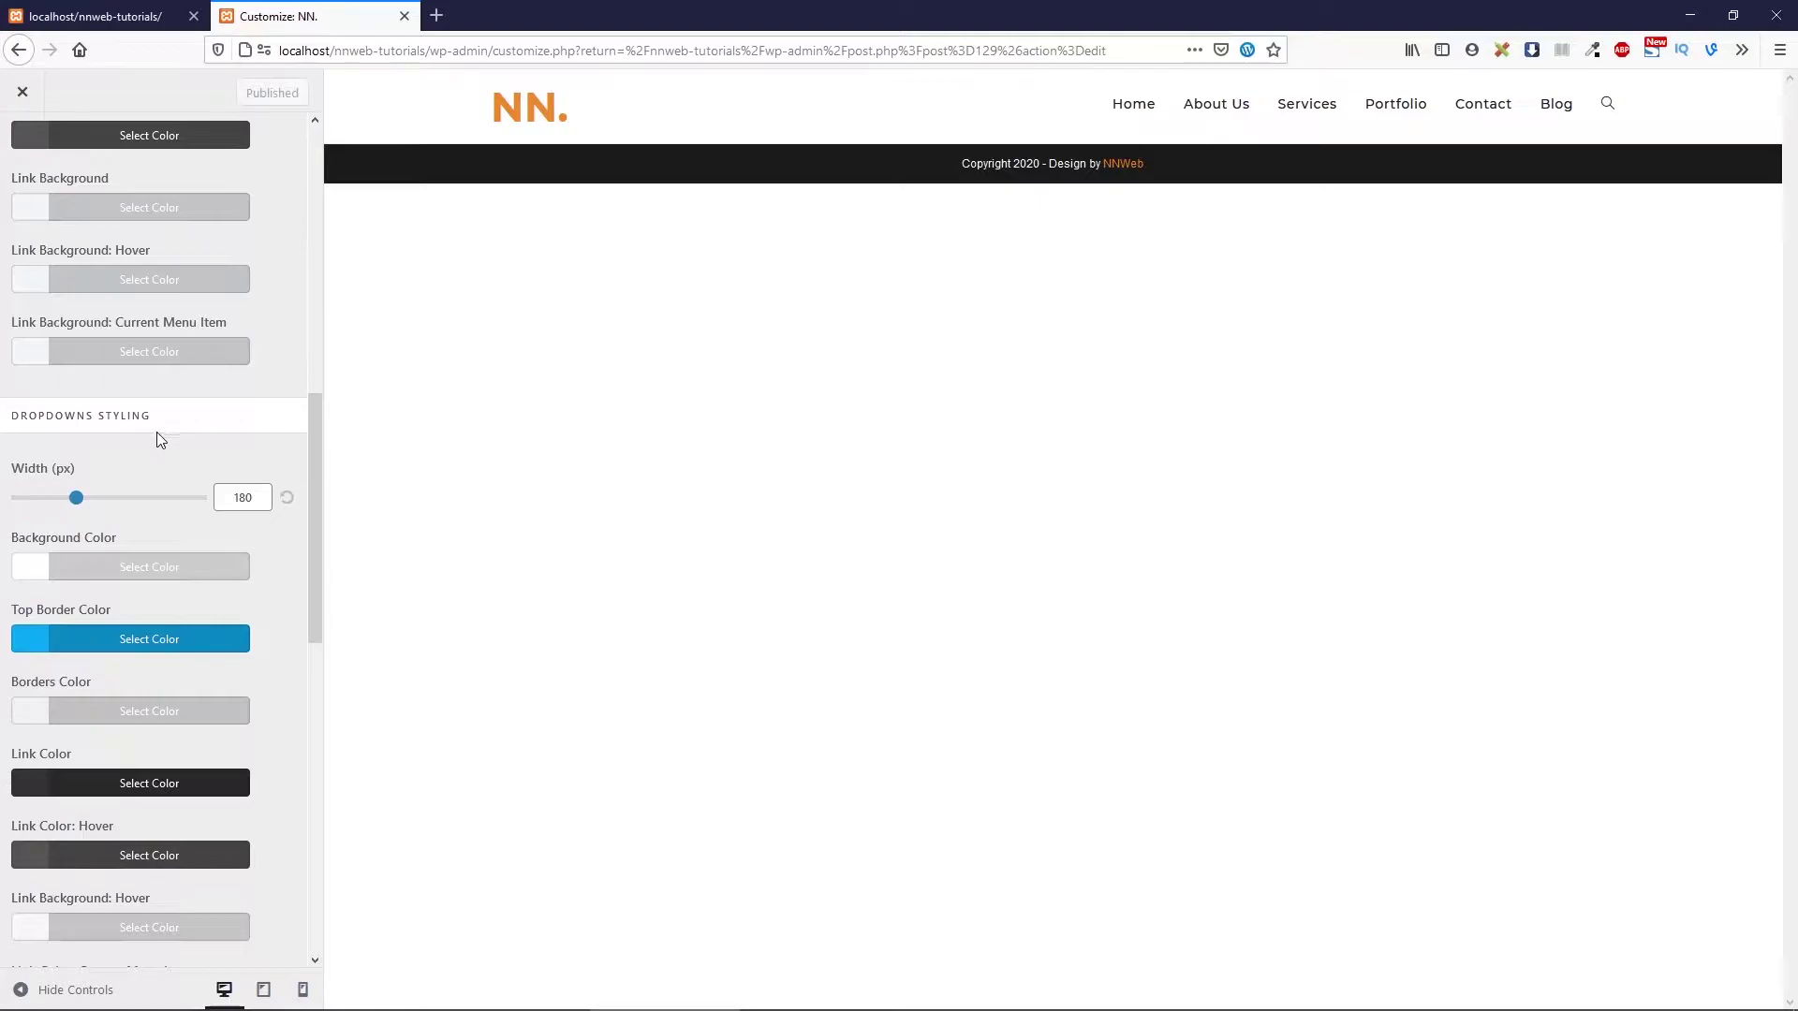
click(143, 635)
click(1261, 272)
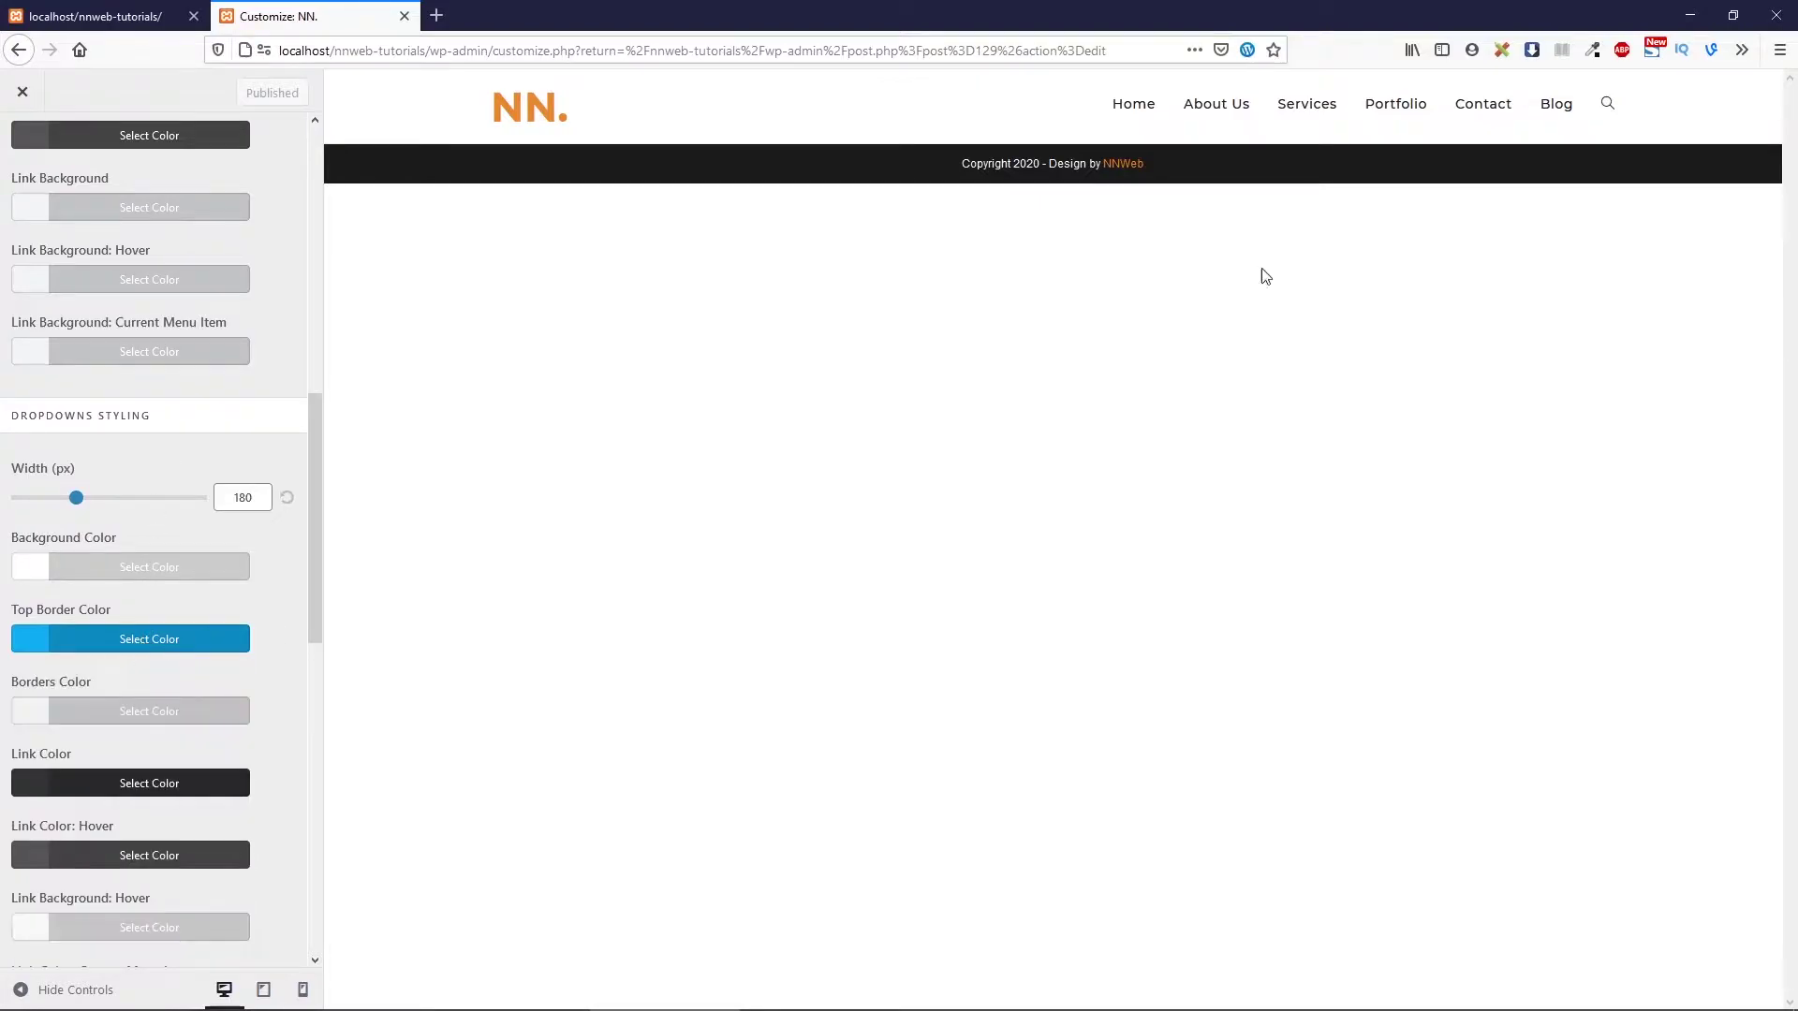
click(1613, 109)
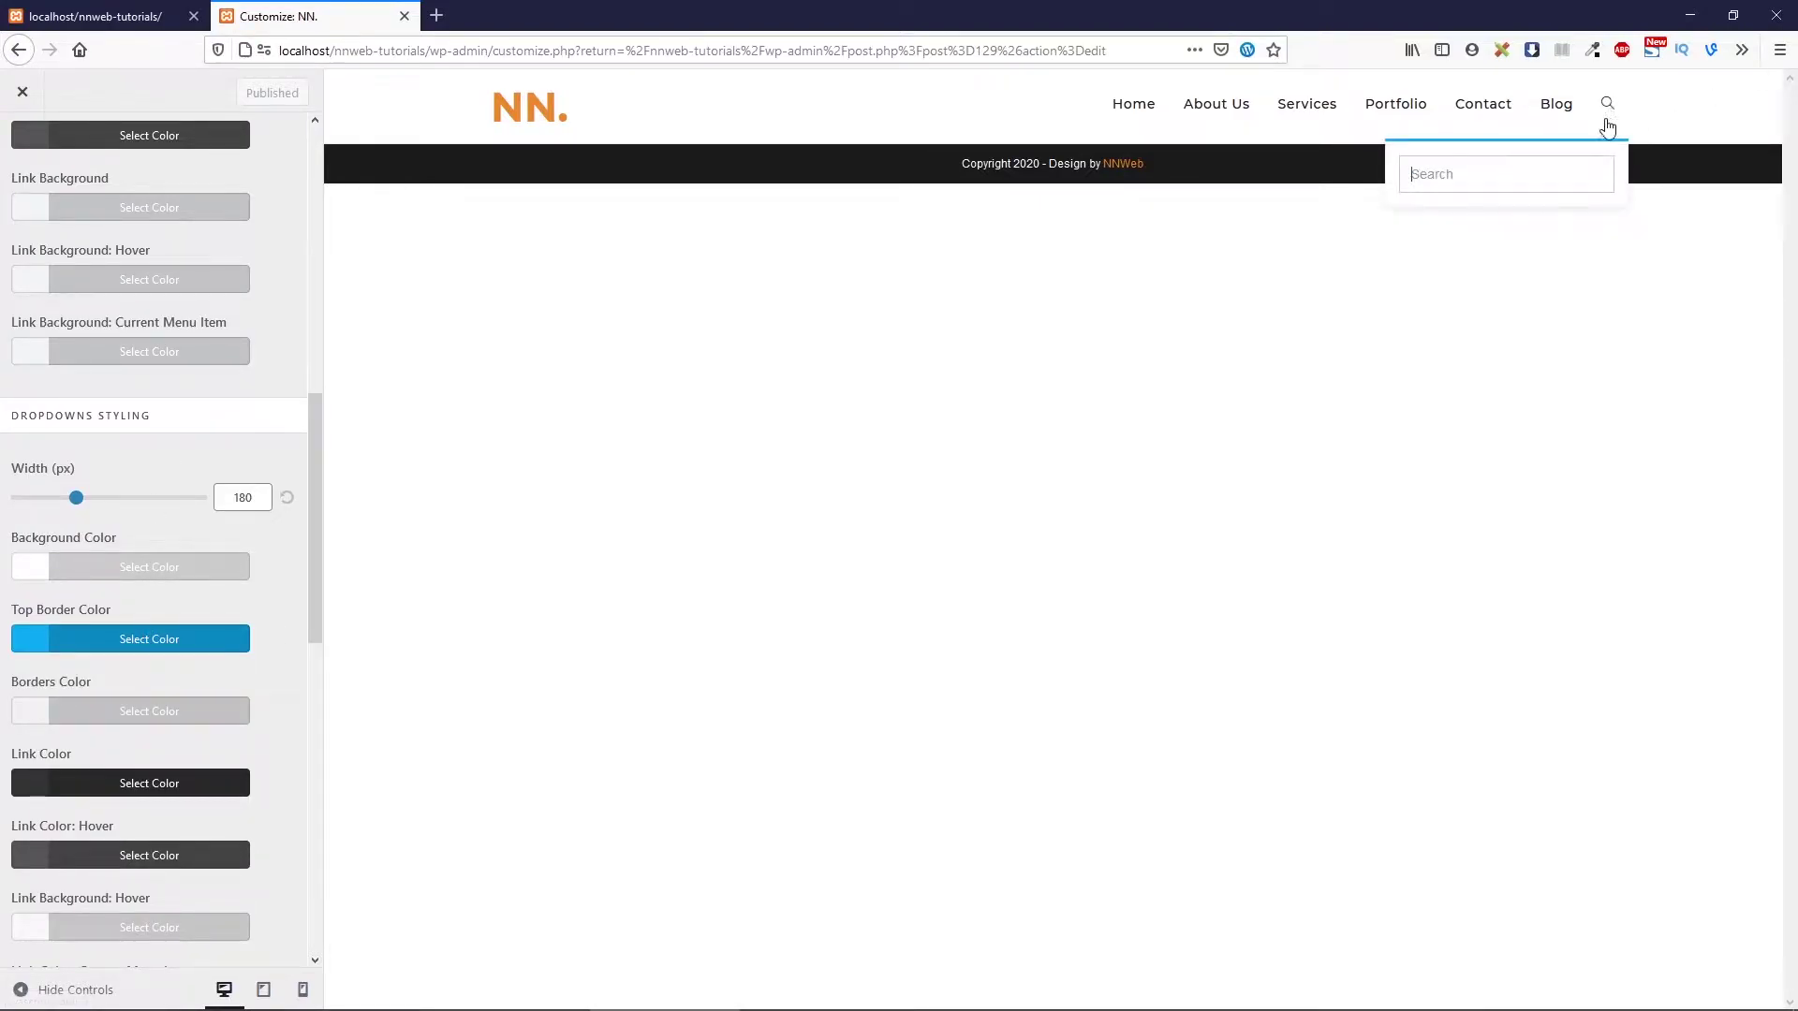
click(525, 500)
Set the dropdowns' top border color to the copied orange #e3872d and check the search dropdown in the preview
click(150, 642)
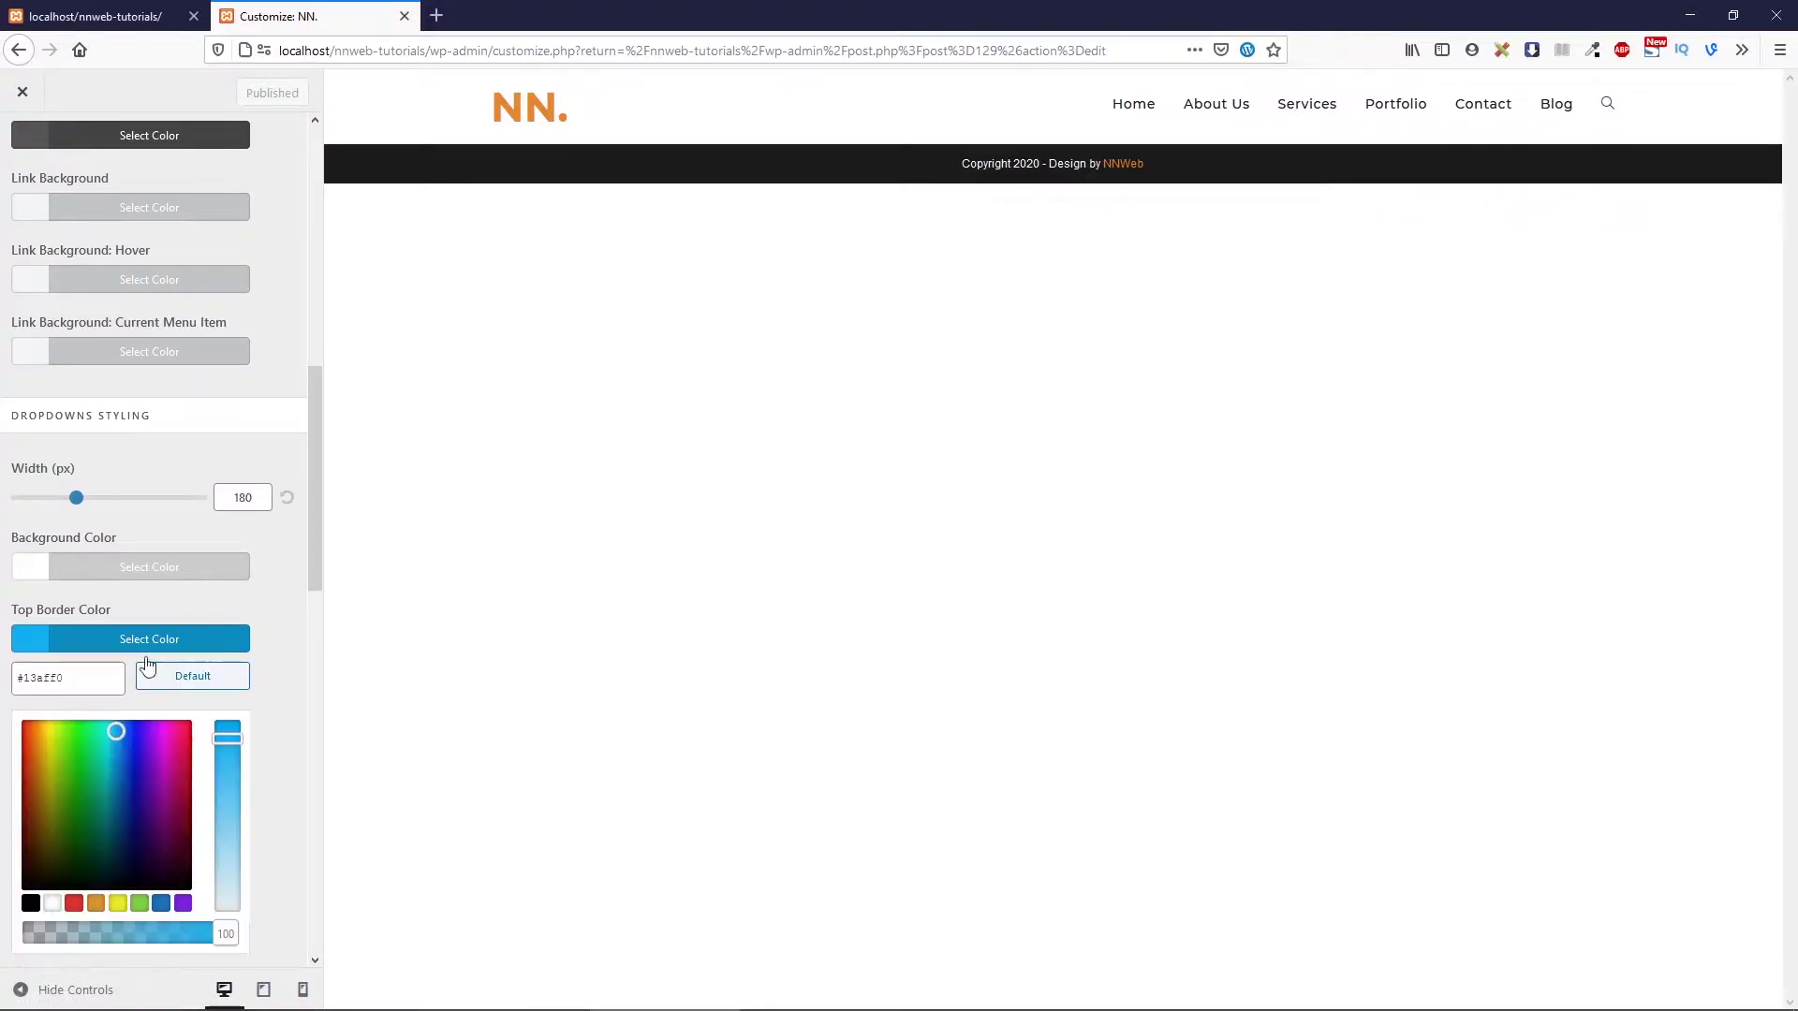
drag(104, 682, 24, 681)
key(ctrl+v)
click(109, 640)
click(1616, 108)
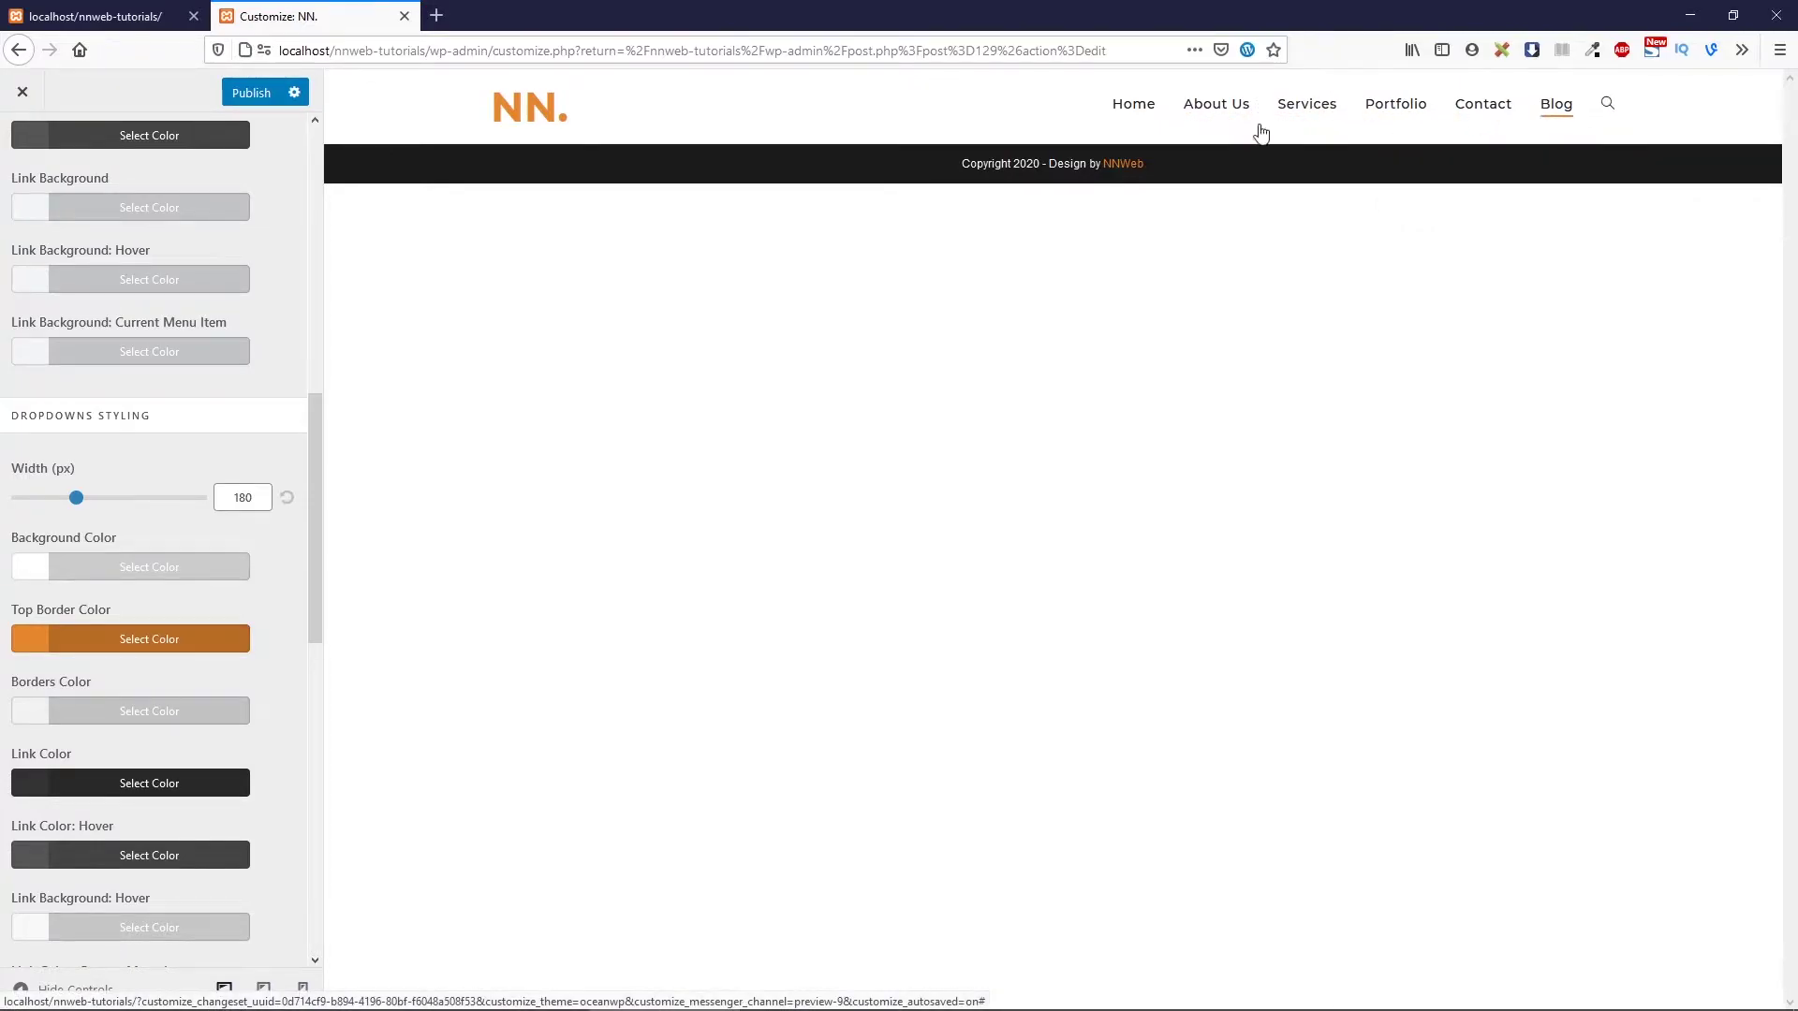
Review the typography settings of the logo and the main menu, including font family, weight, size and spacing
scroll(122, 228, up, 10)
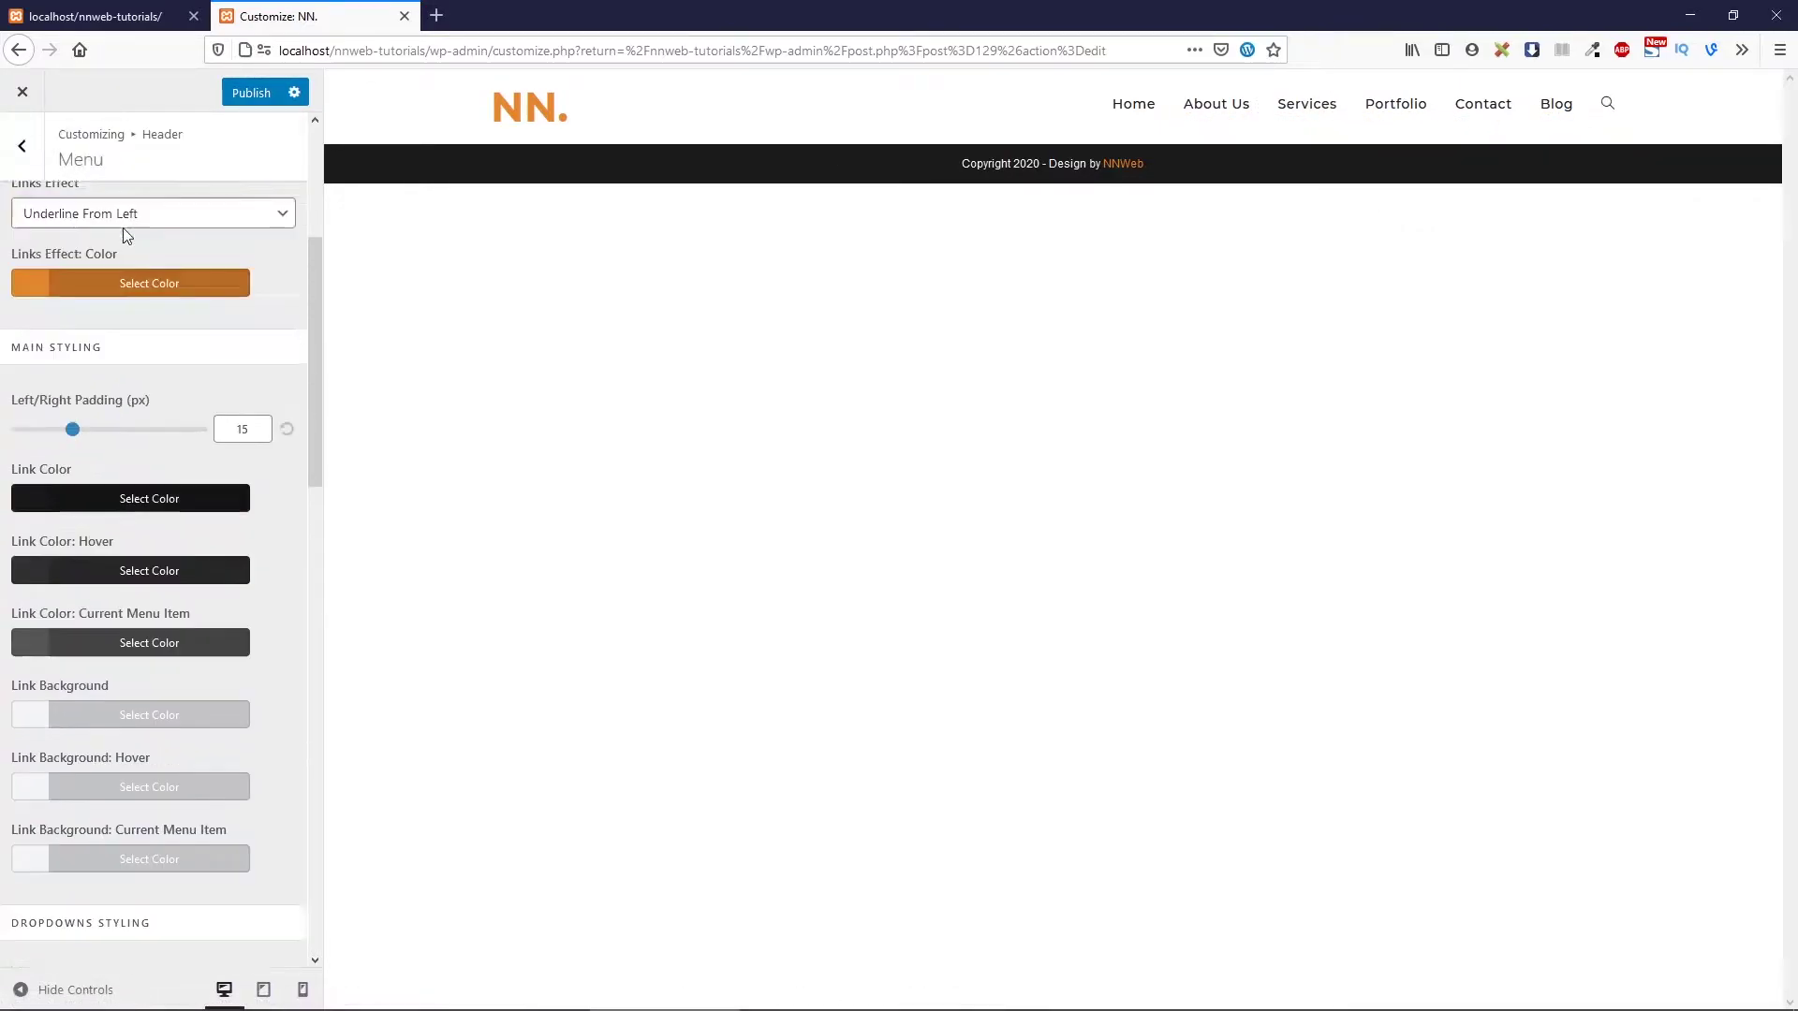
click(28, 155)
click(28, 145)
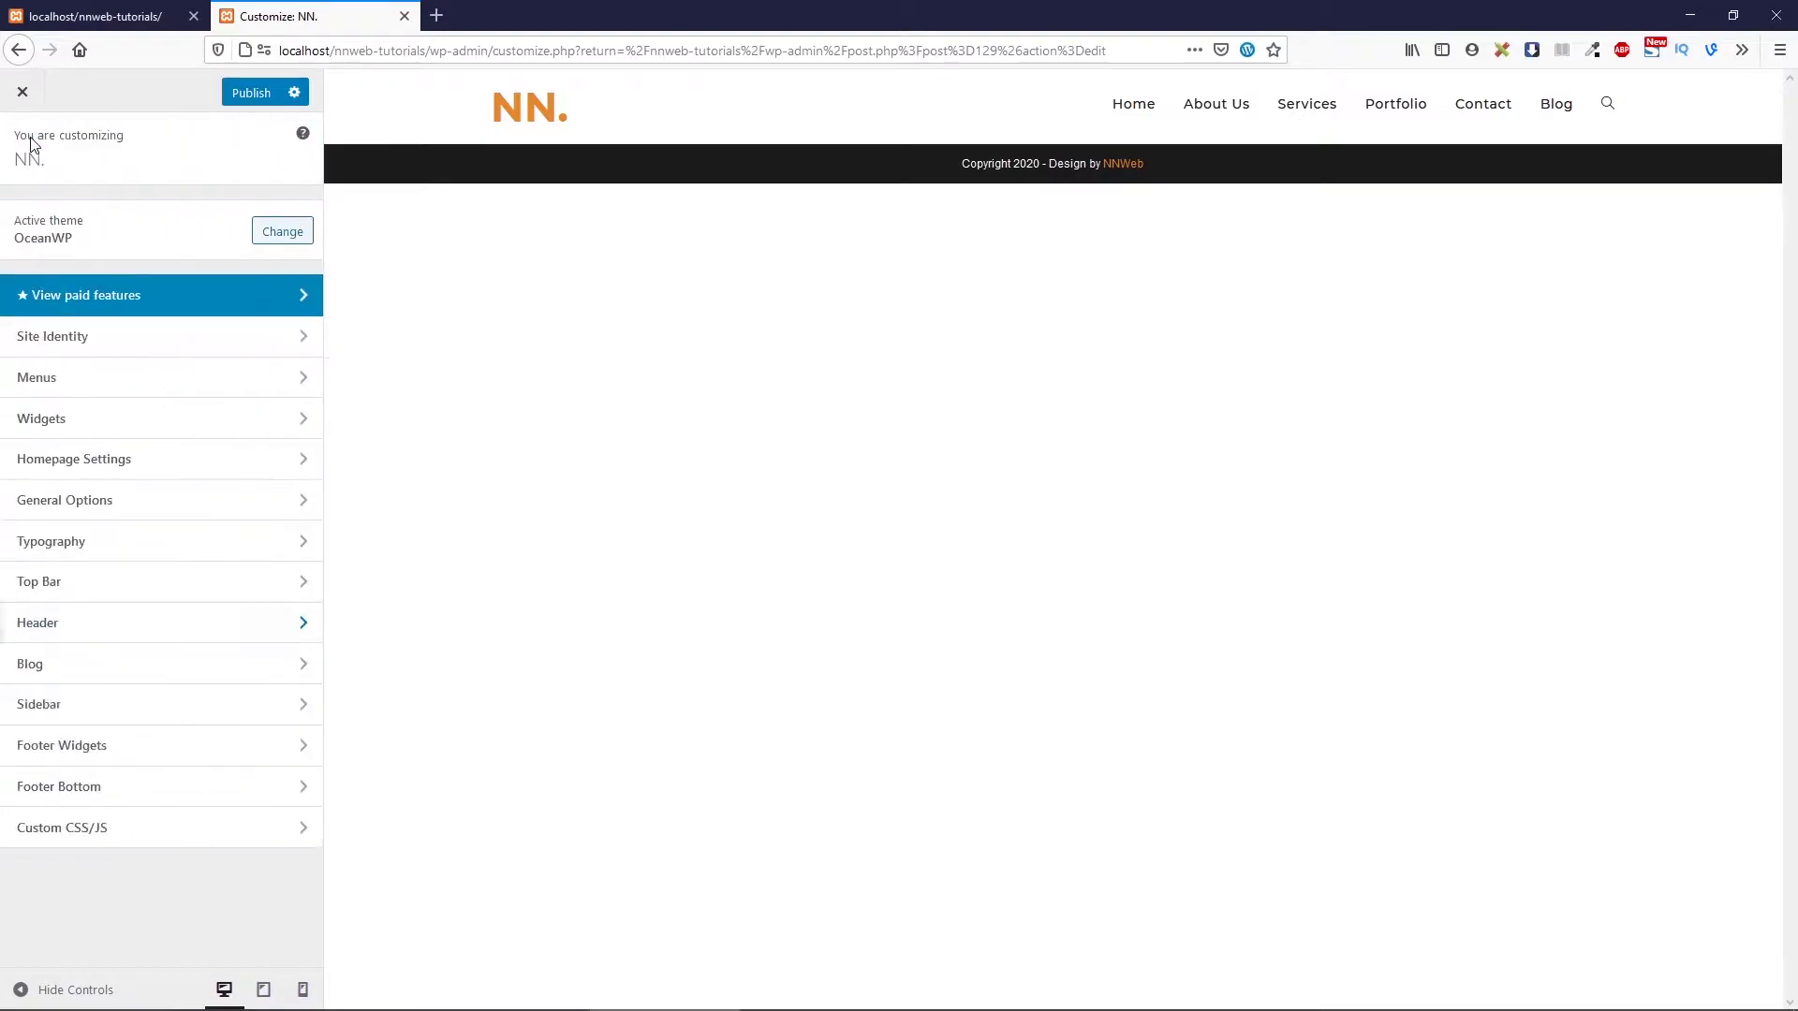
click(128, 543)
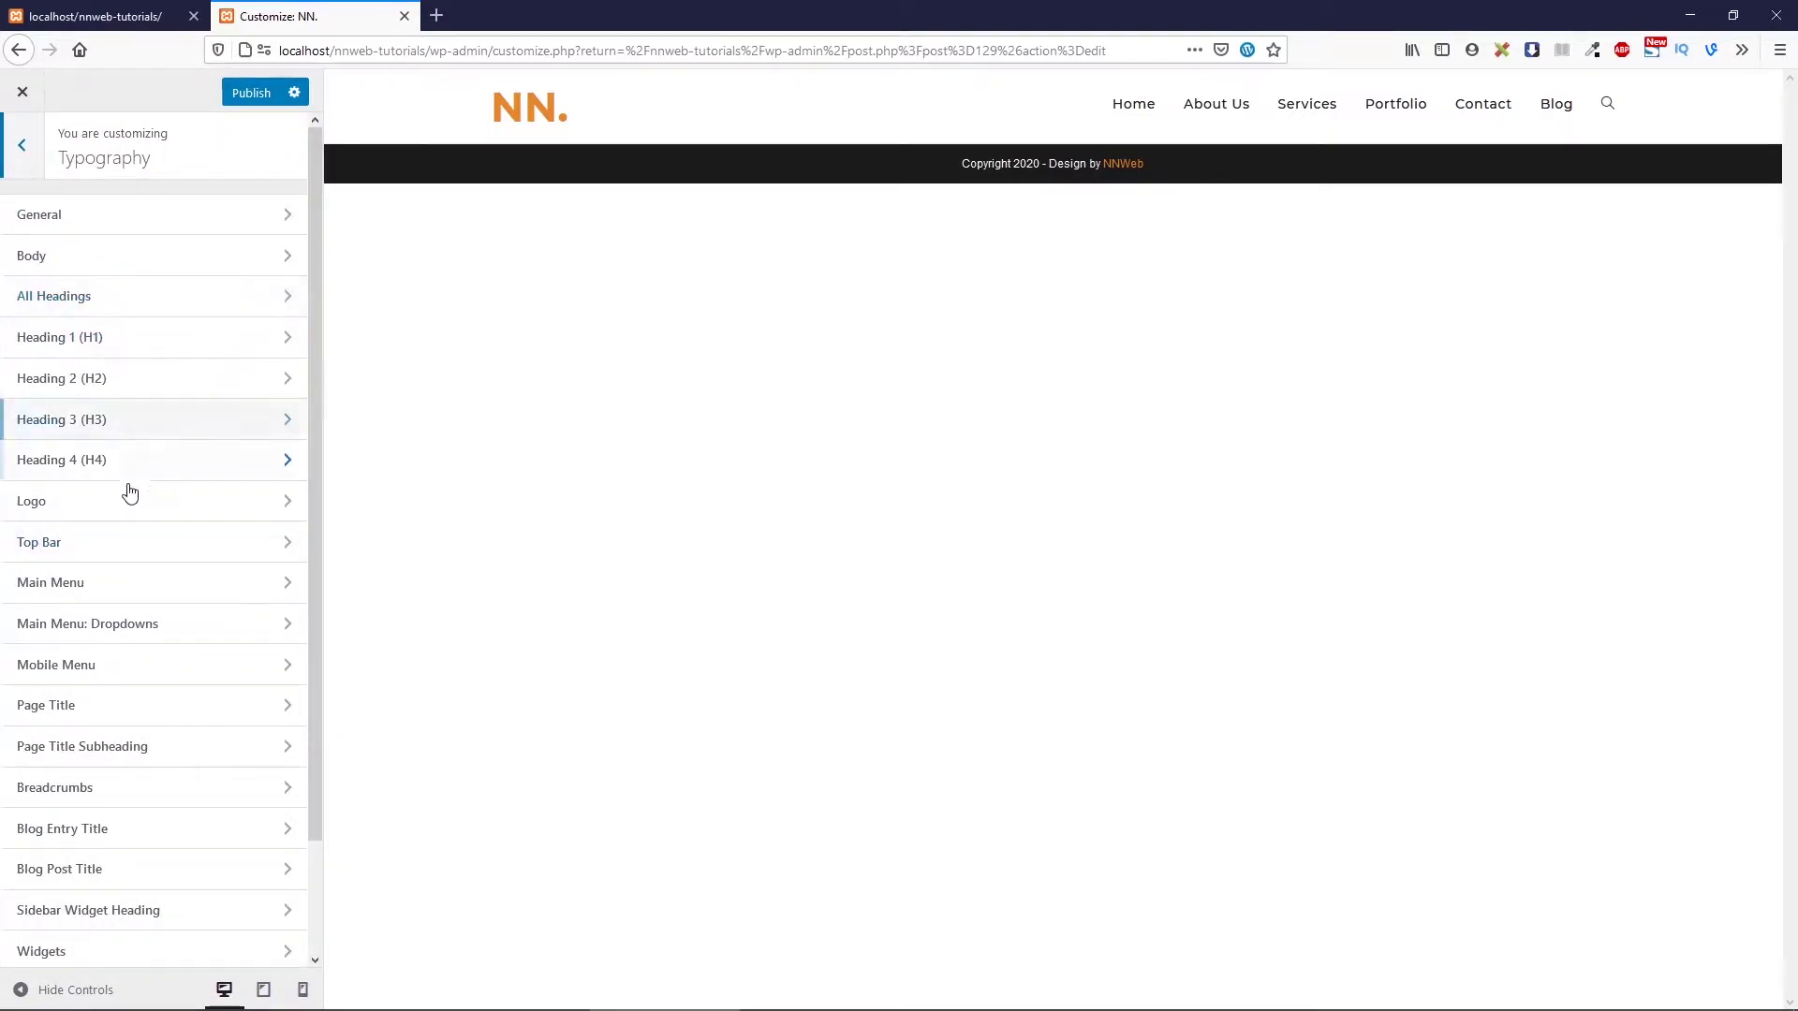
click(130, 498)
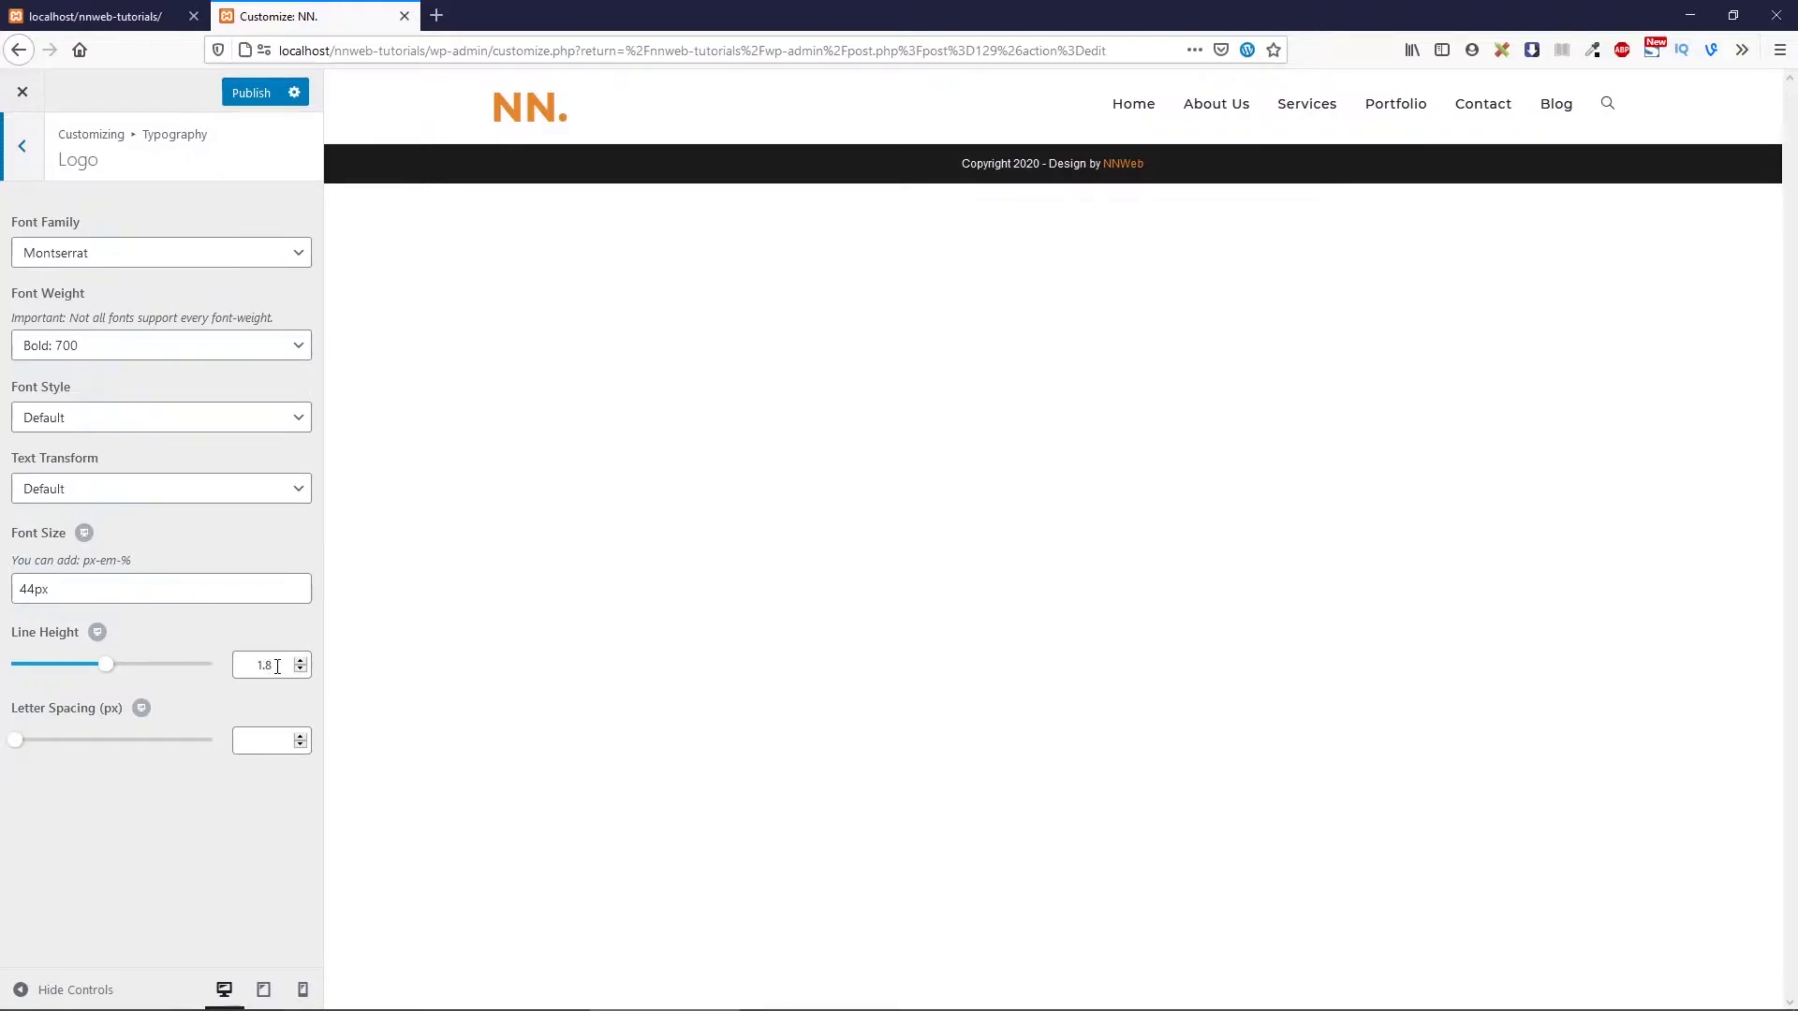
click(20, 166)
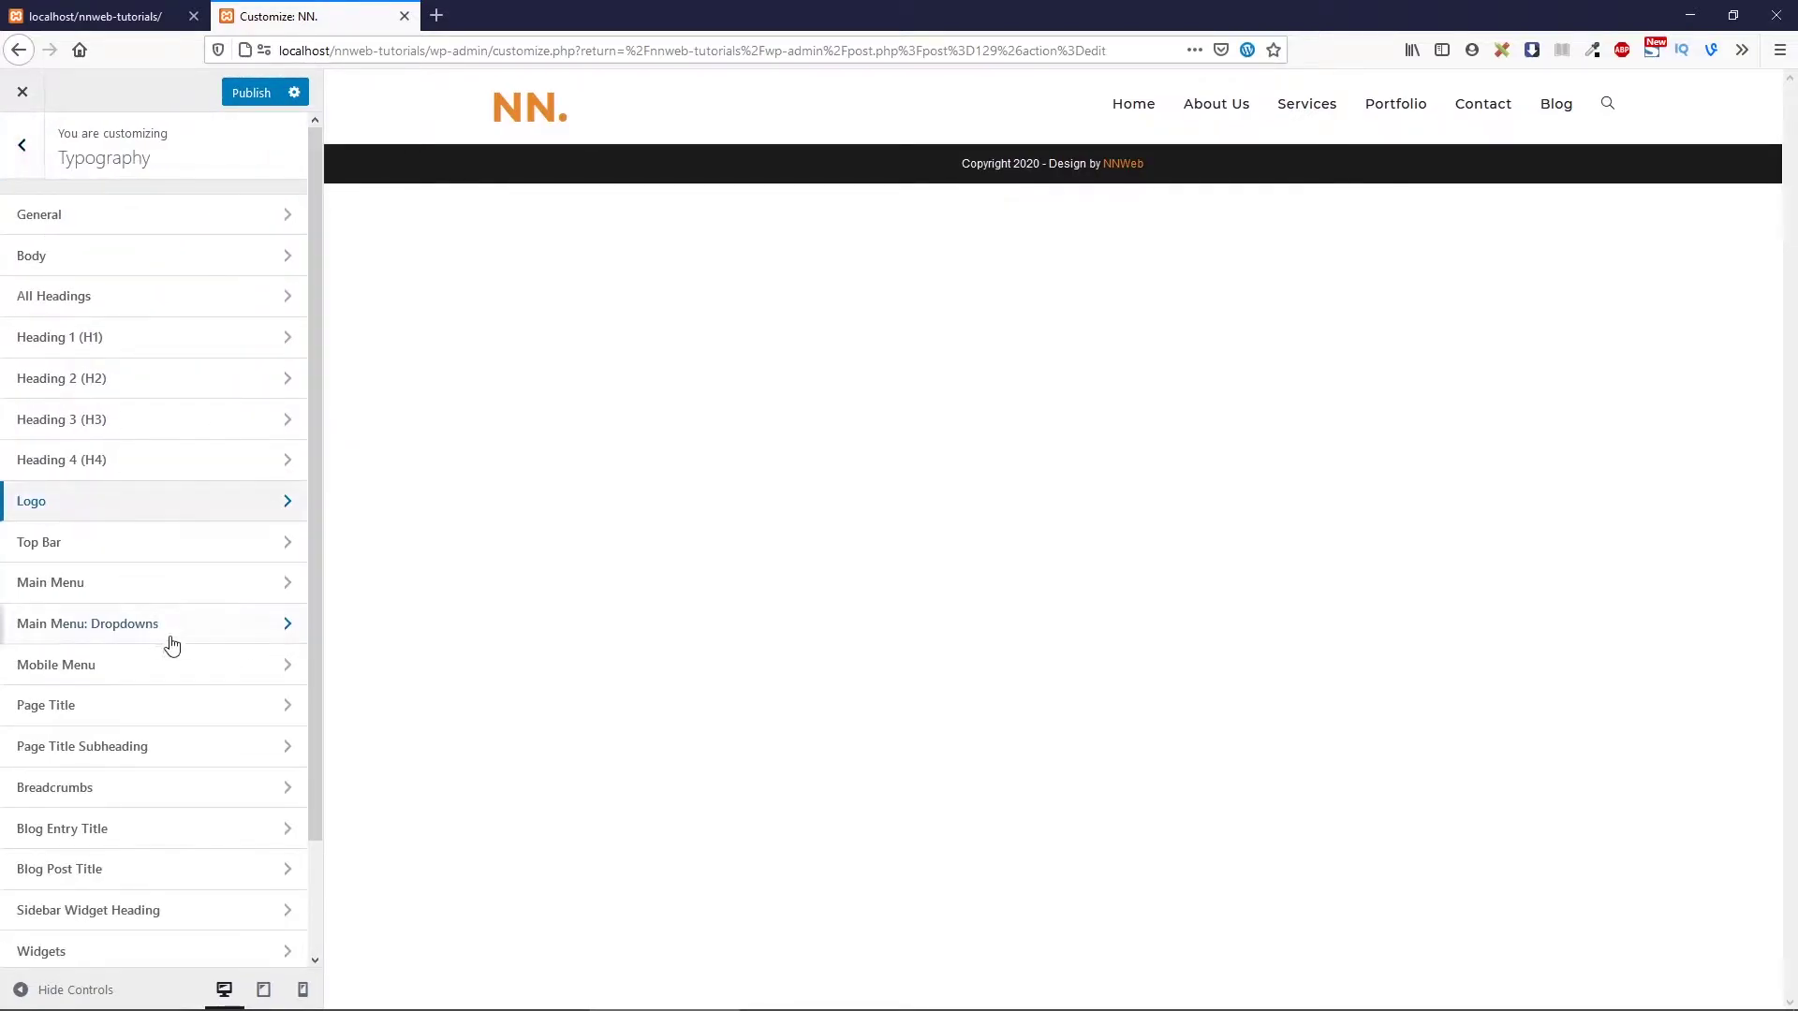
click(113, 587)
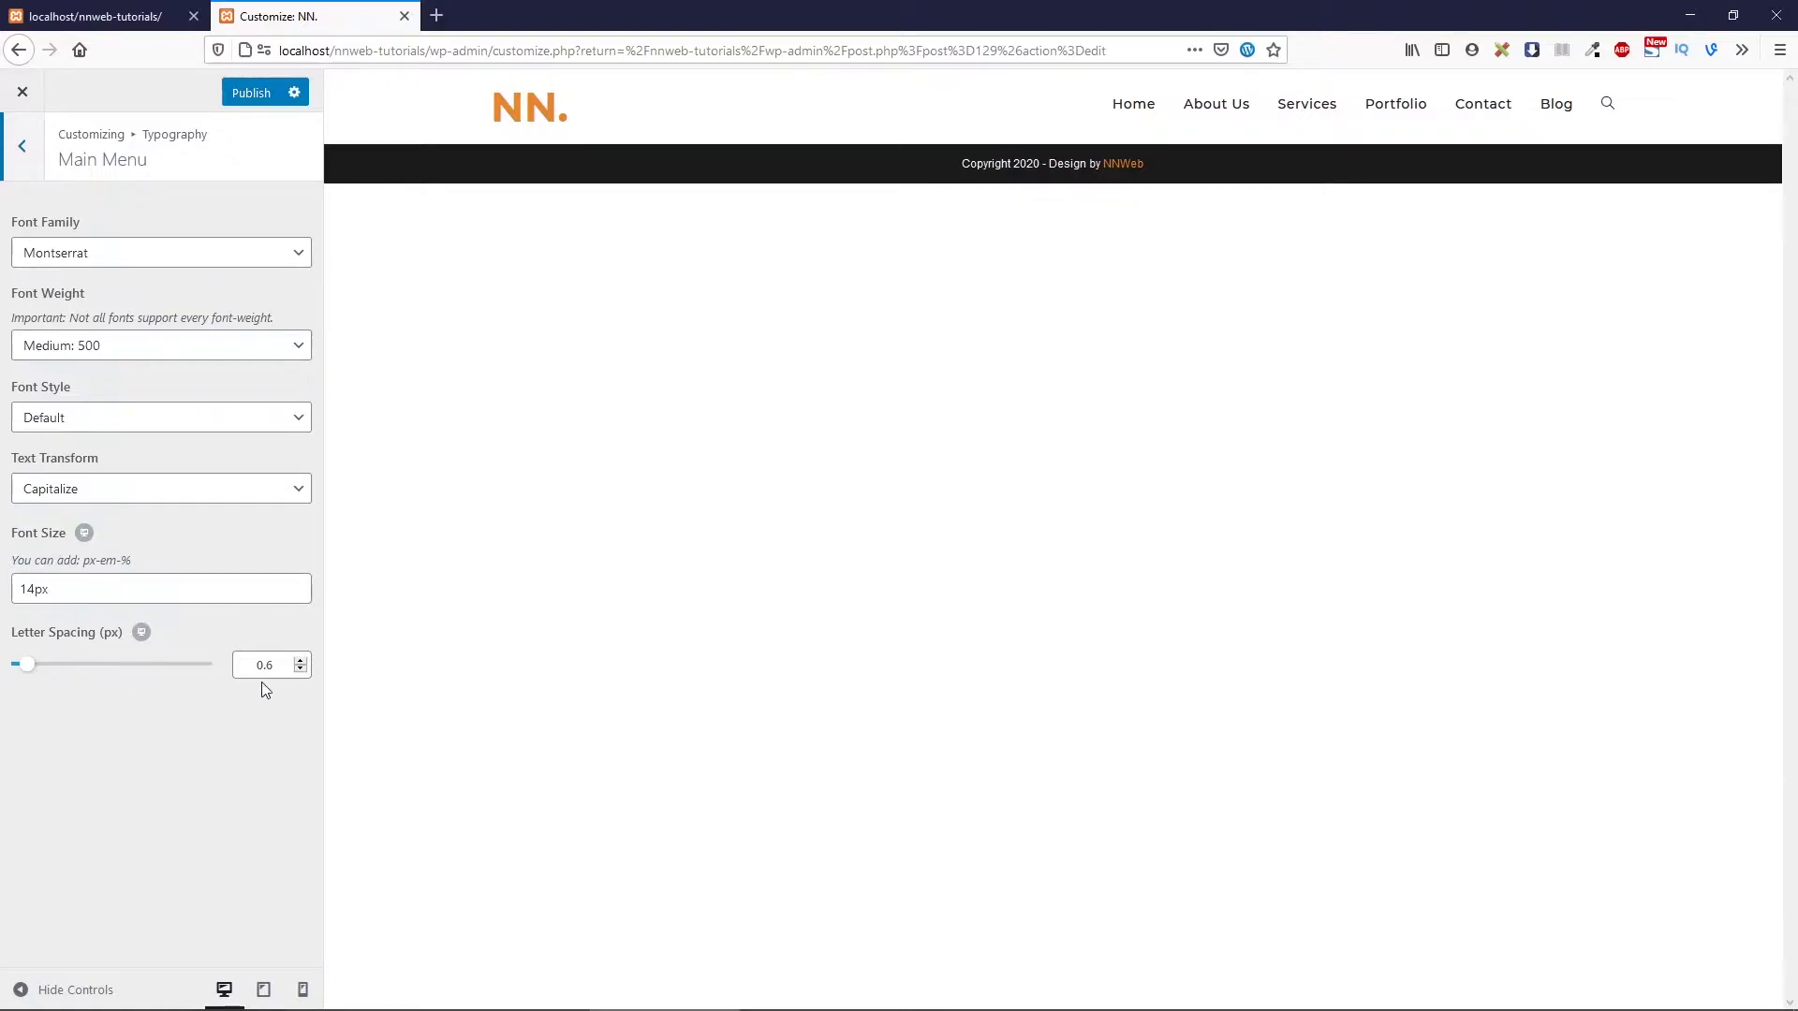
Publish the customizer changes and open the Home 2 page for editing with Elementor
click(247, 99)
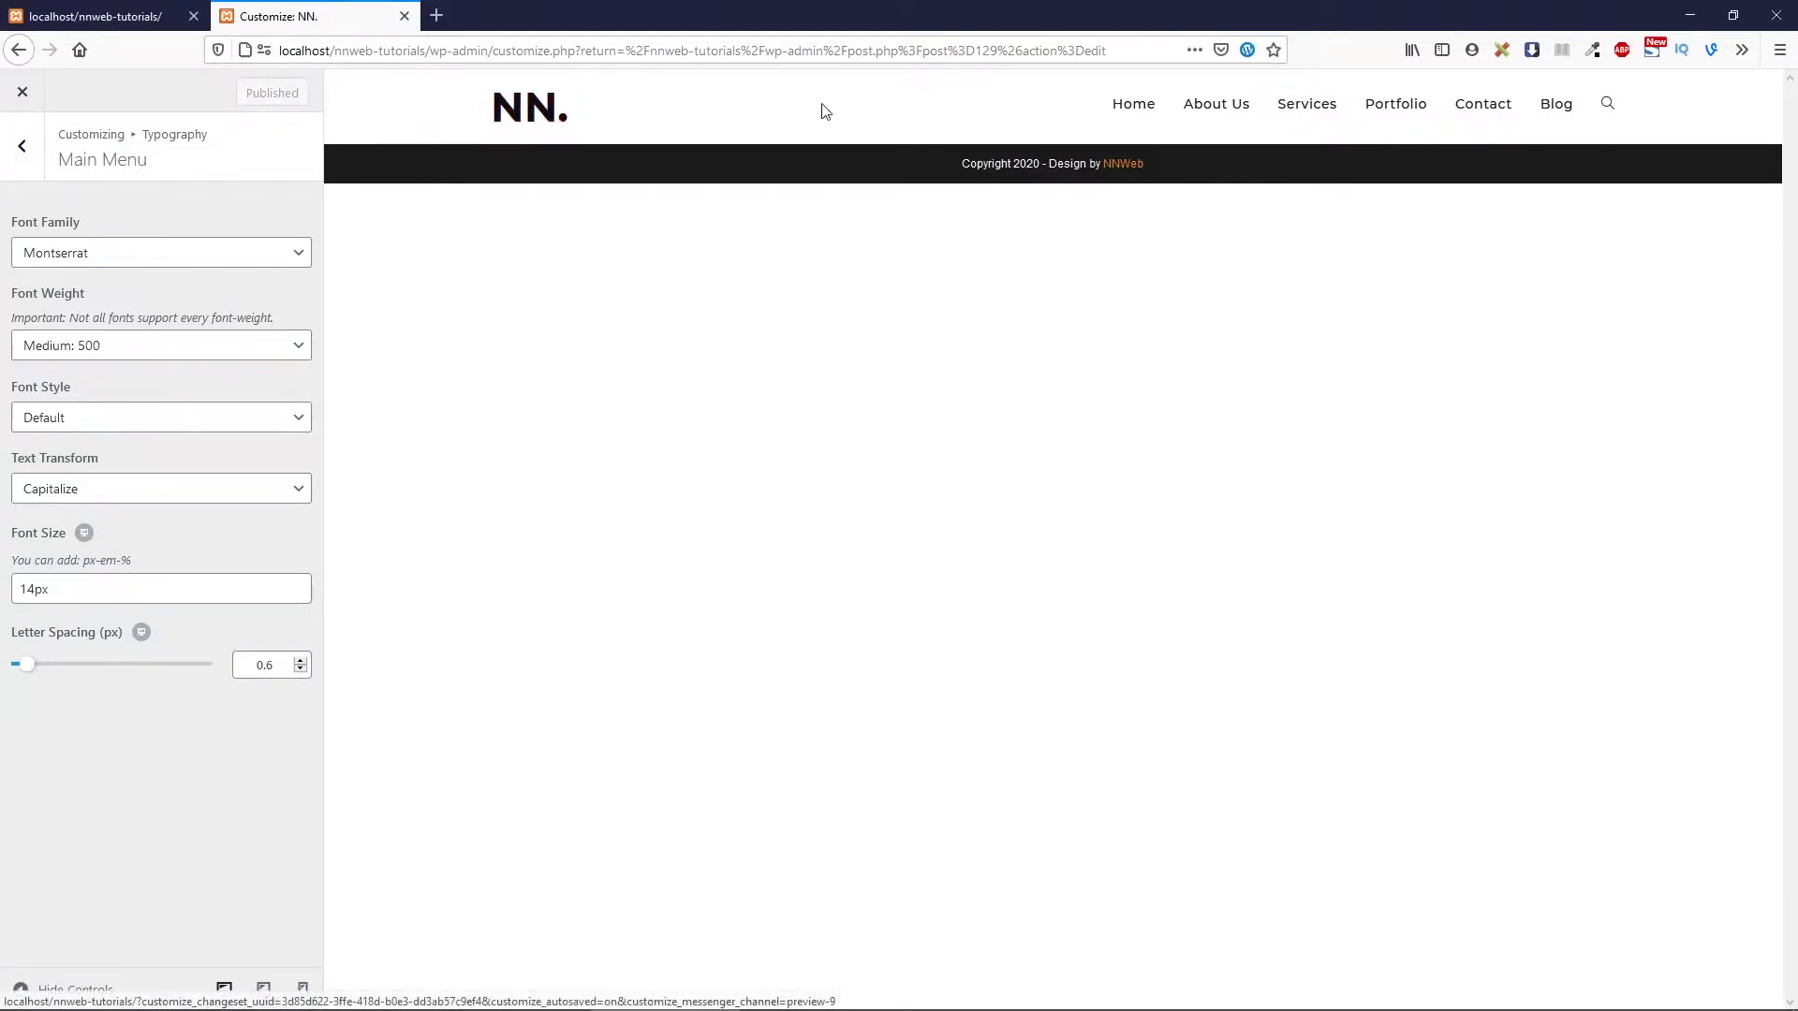
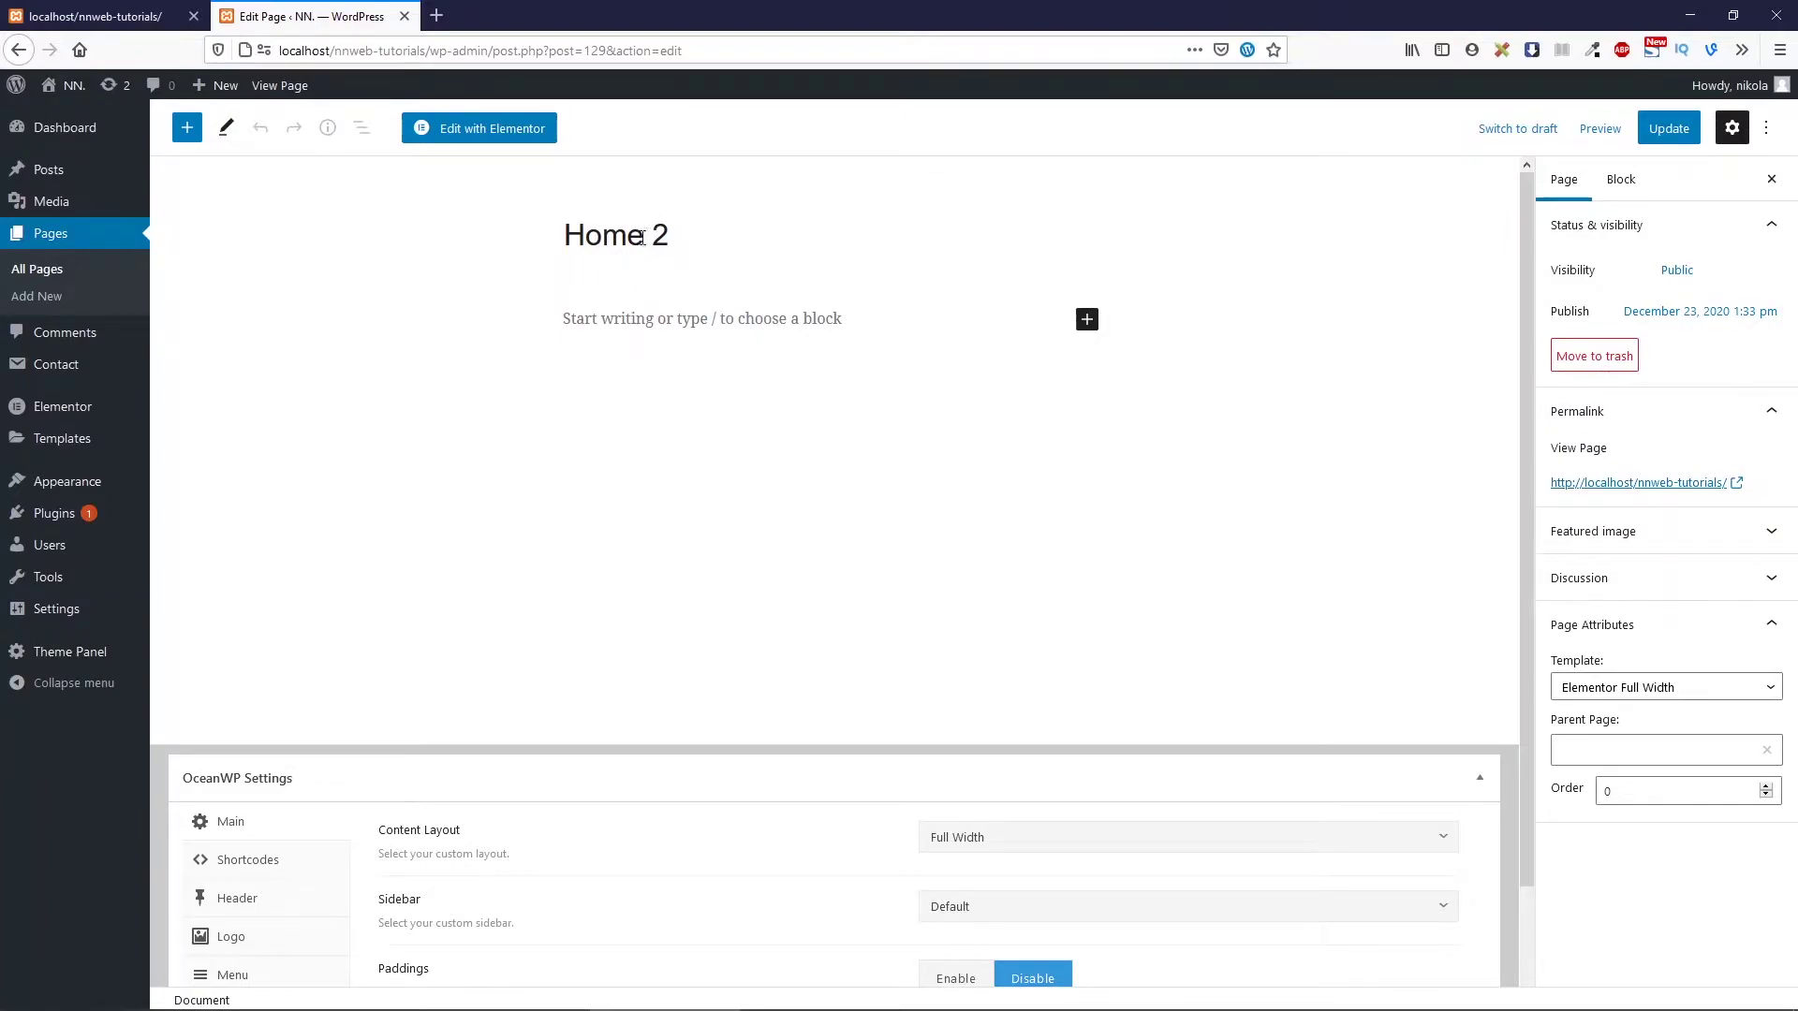
click(478, 136)
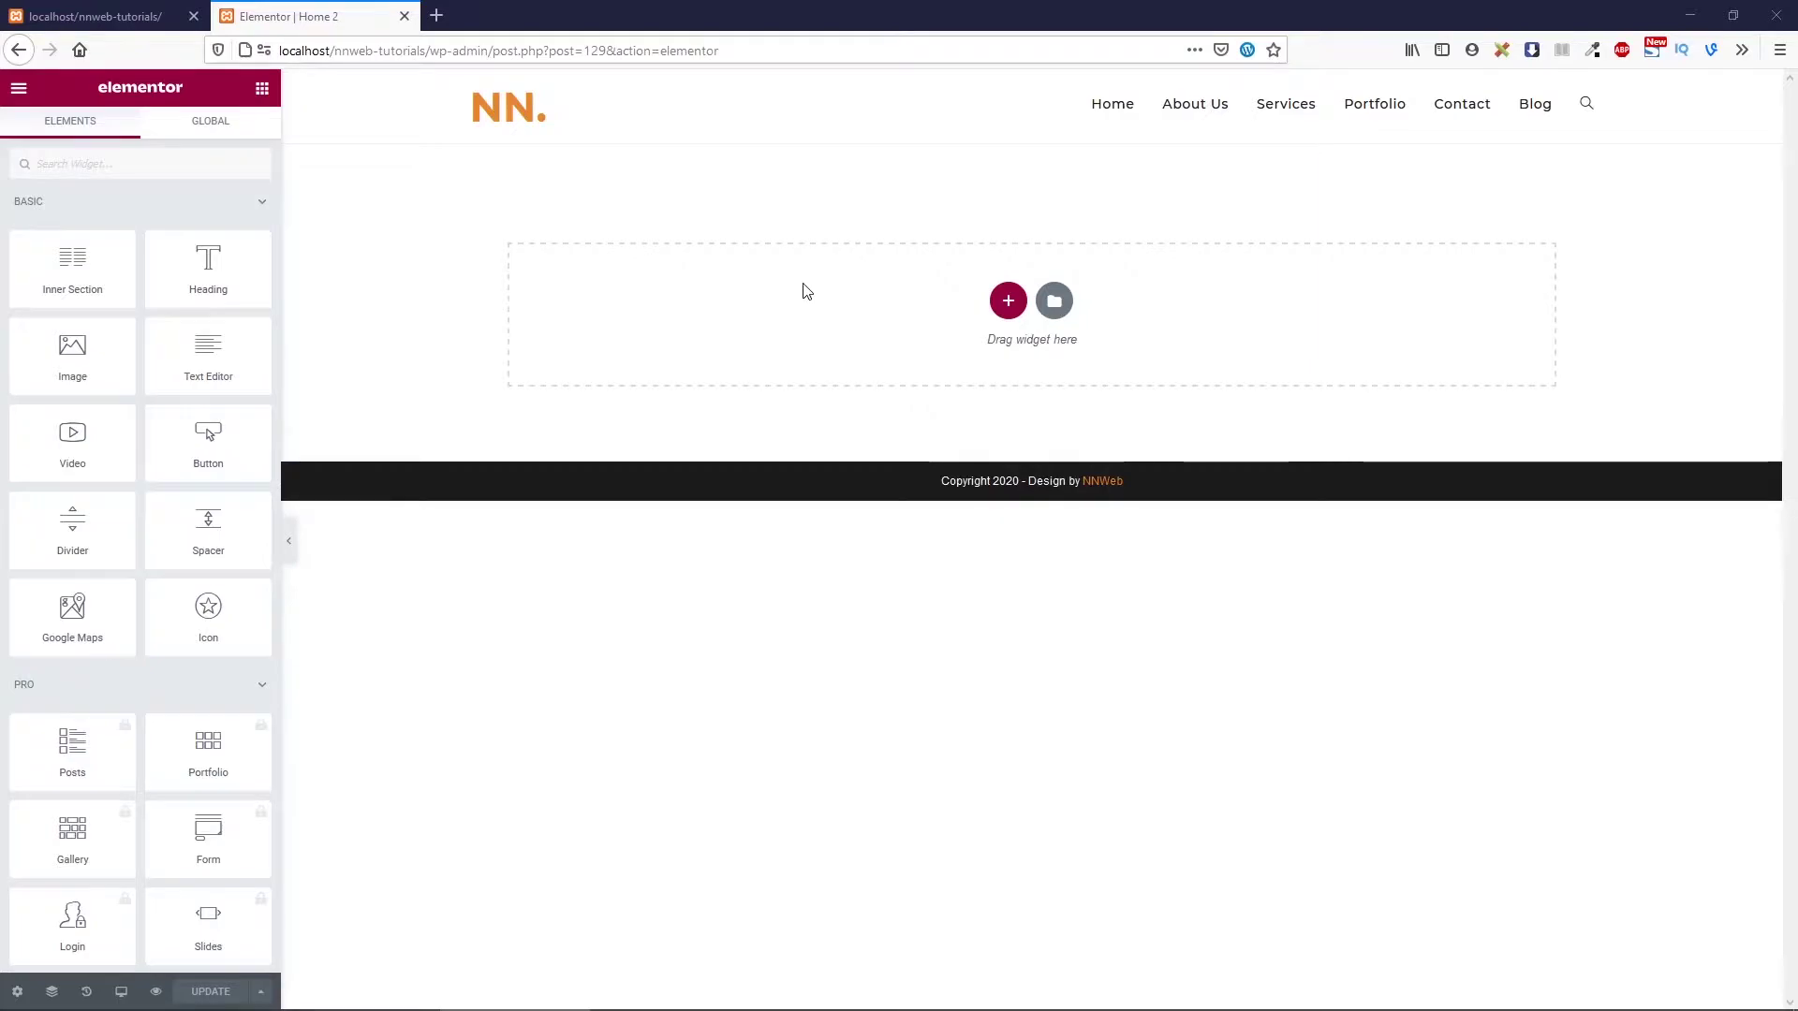
Add a section with two equal columns to the page and set its columns gap to No Gap
click(1009, 301)
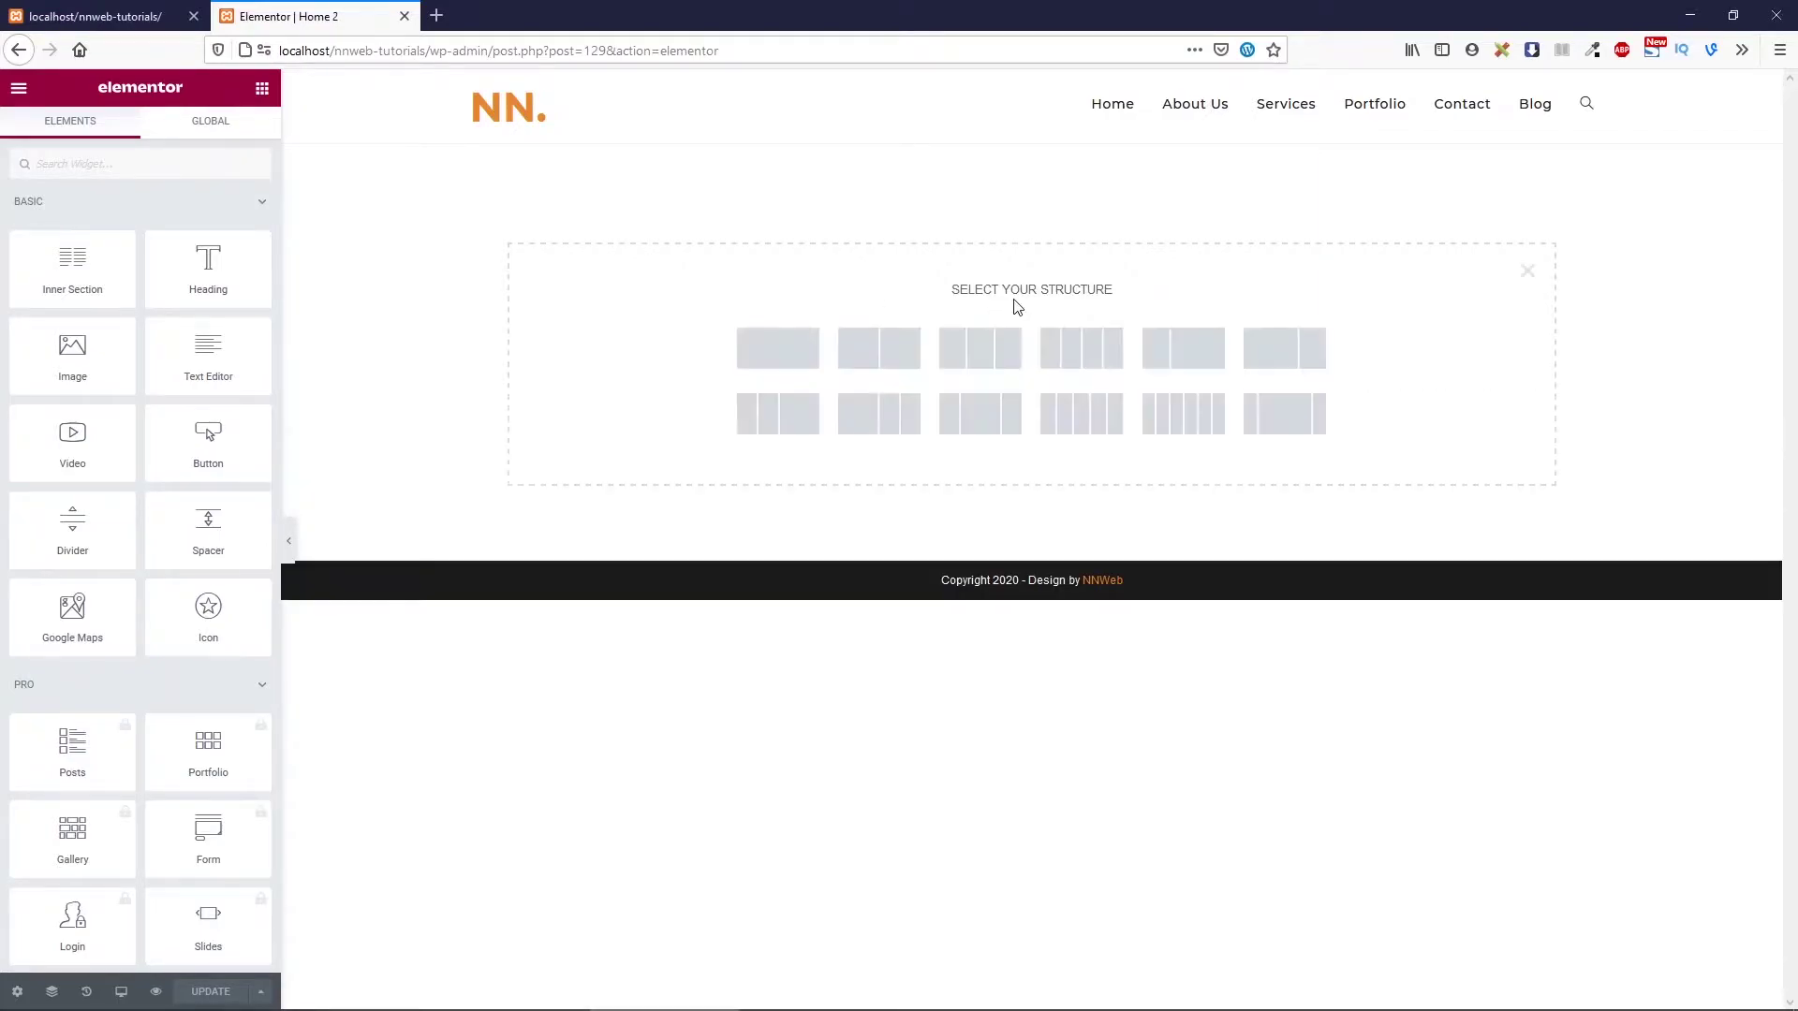
click(866, 354)
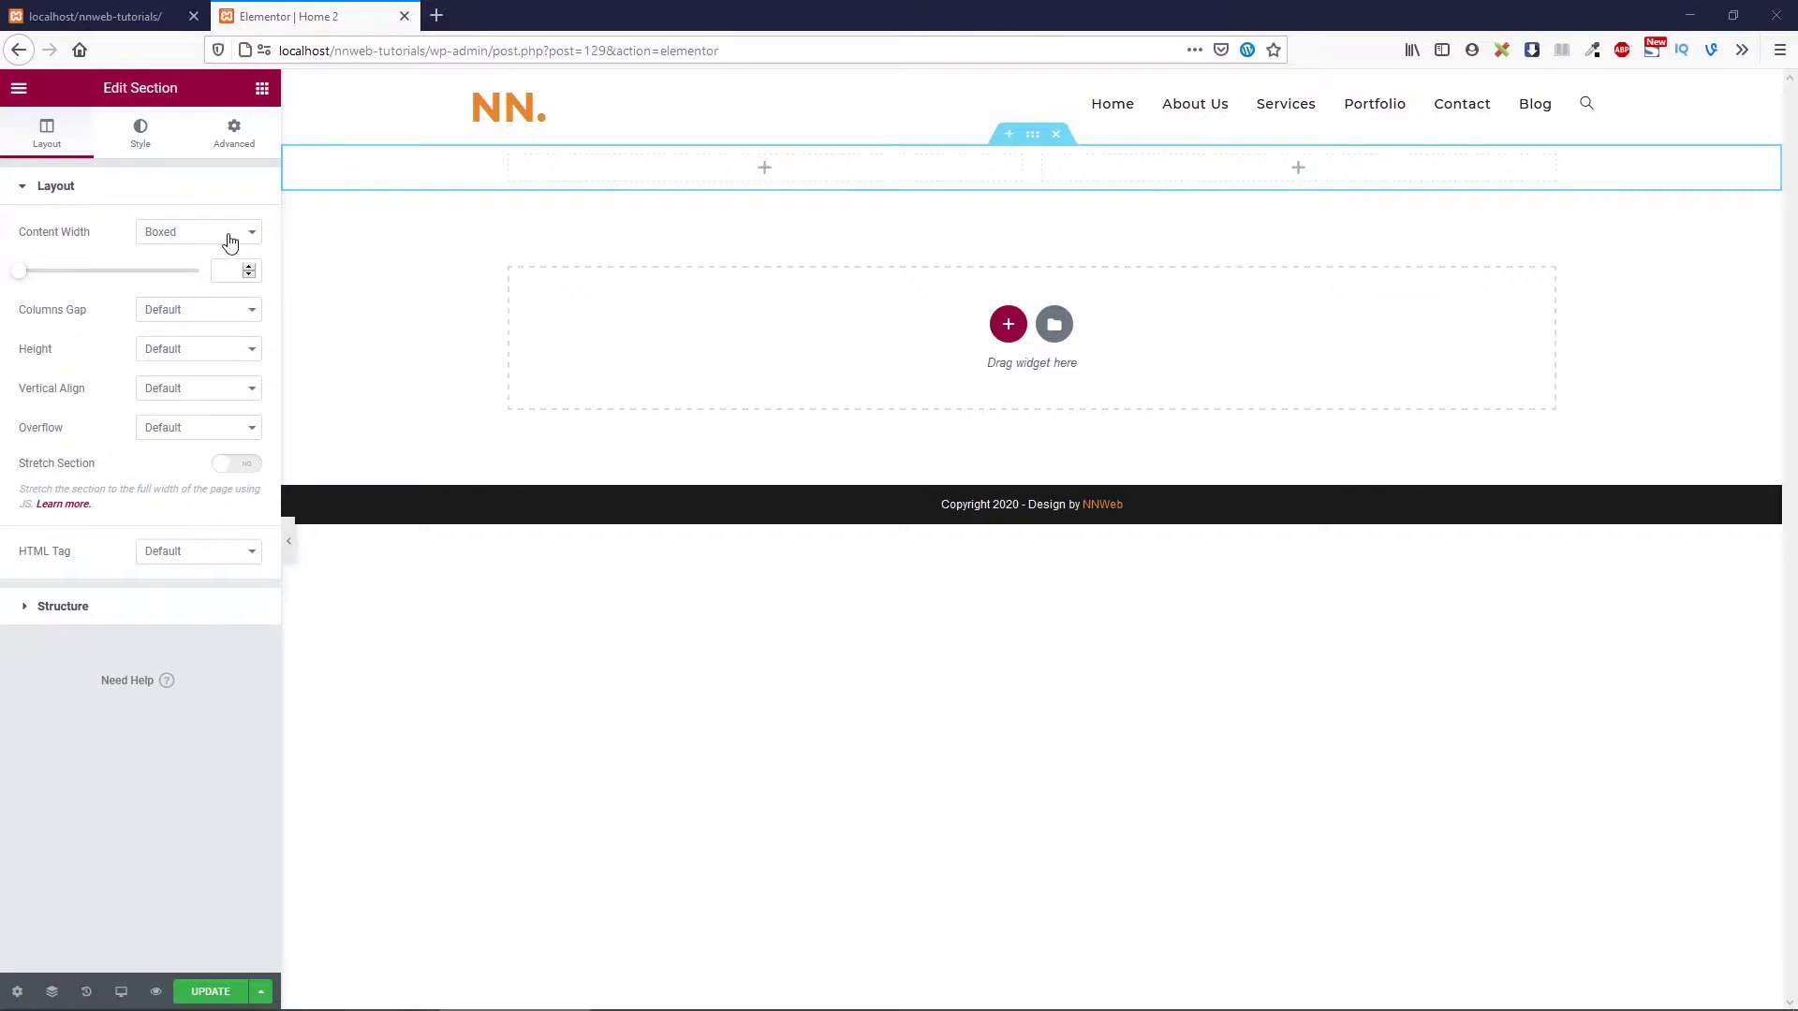
click(207, 323)
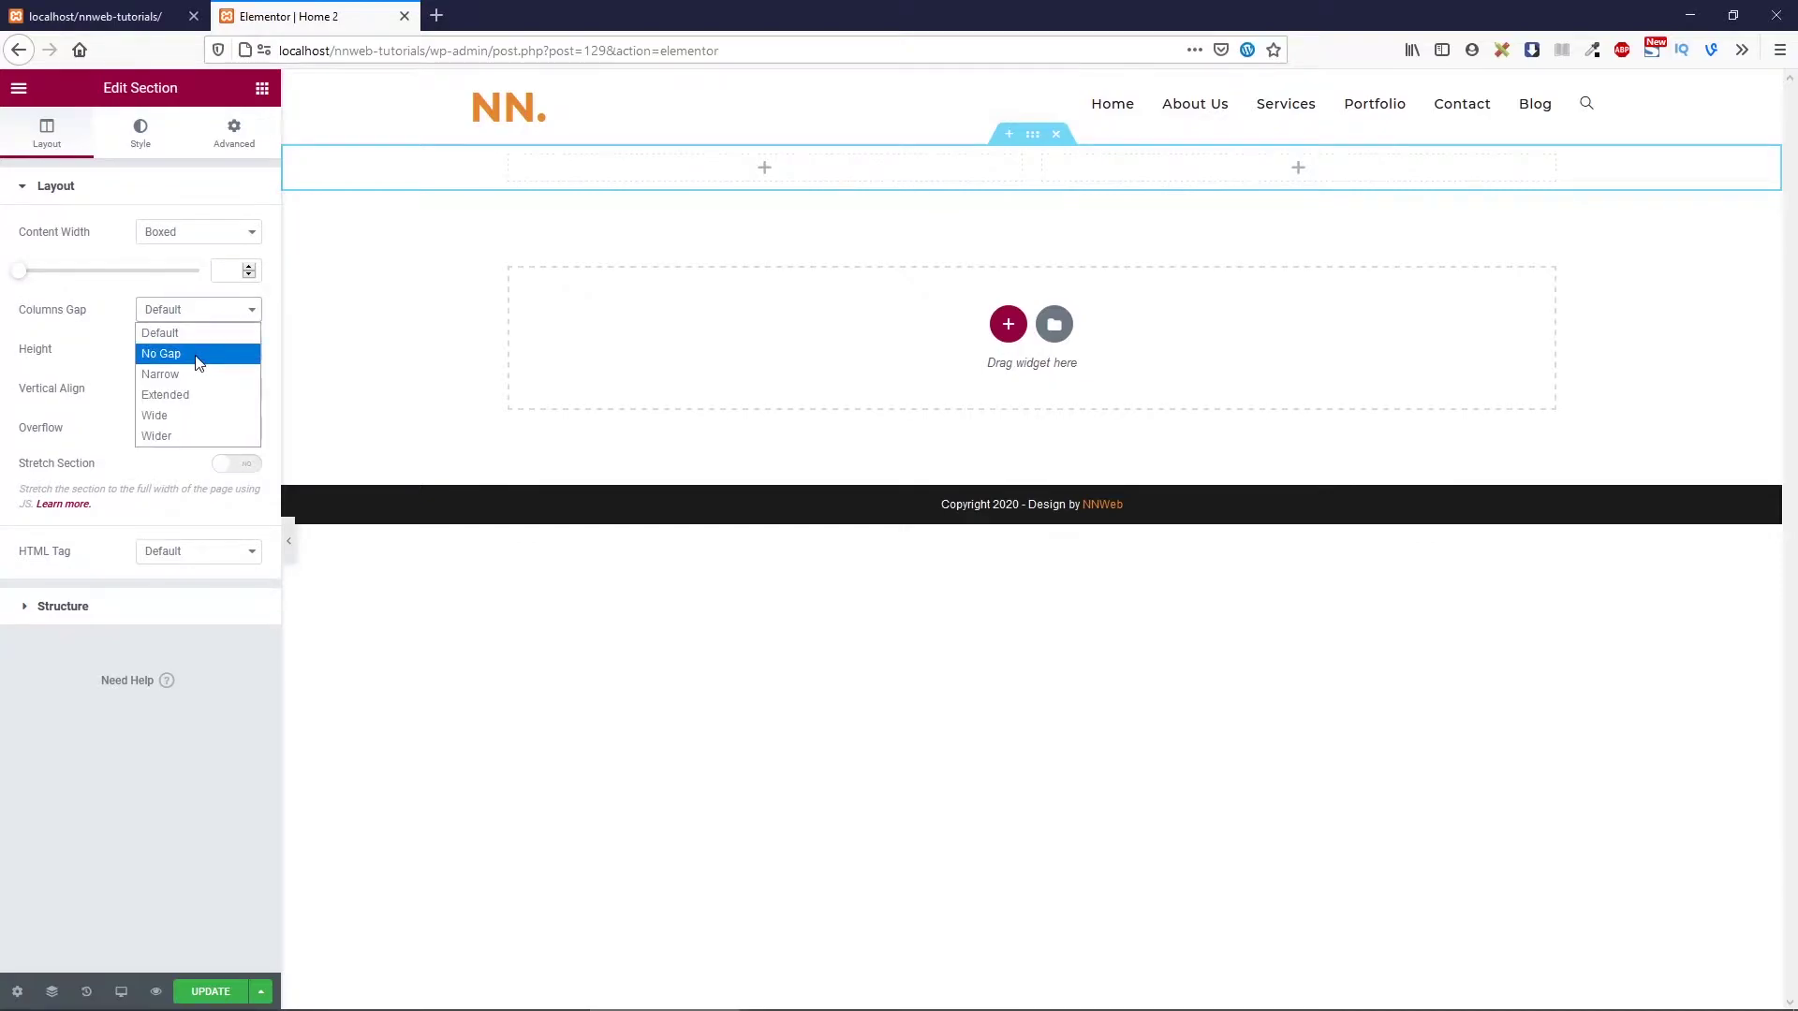
click(195, 358)
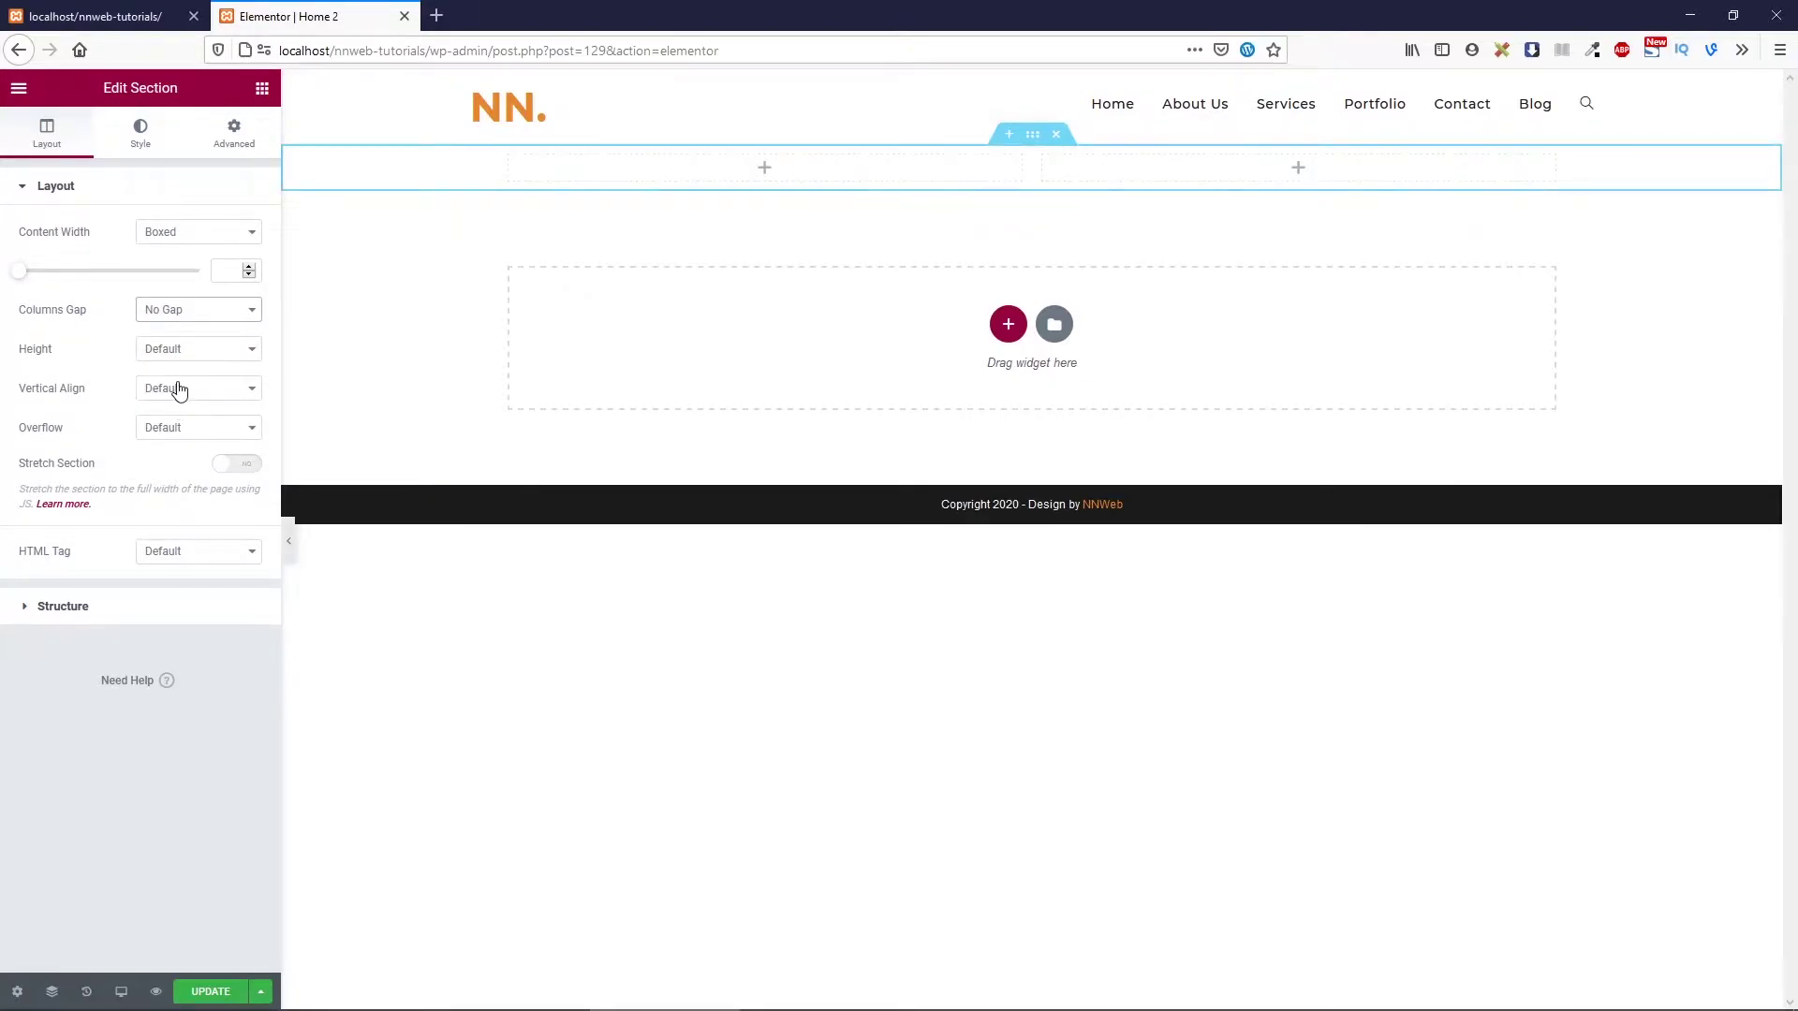
Set the section's height to Min Height with a minimum height of 840 px
click(194, 351)
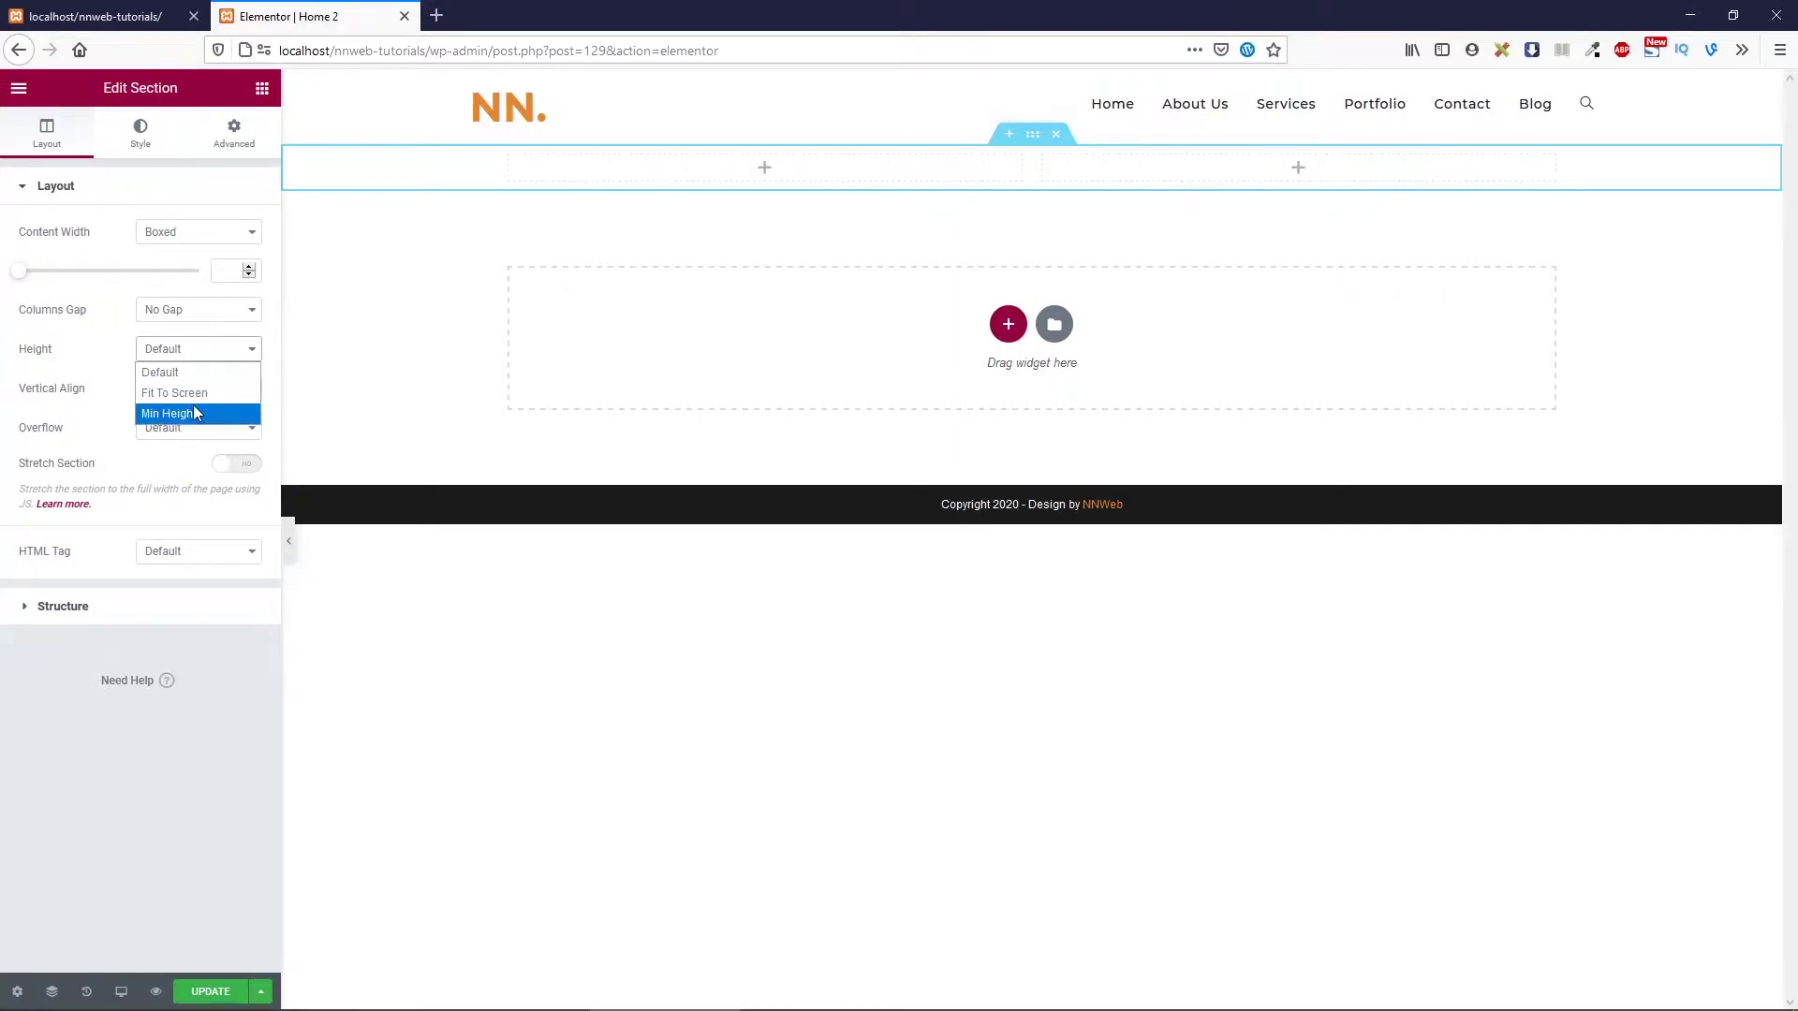
click(191, 410)
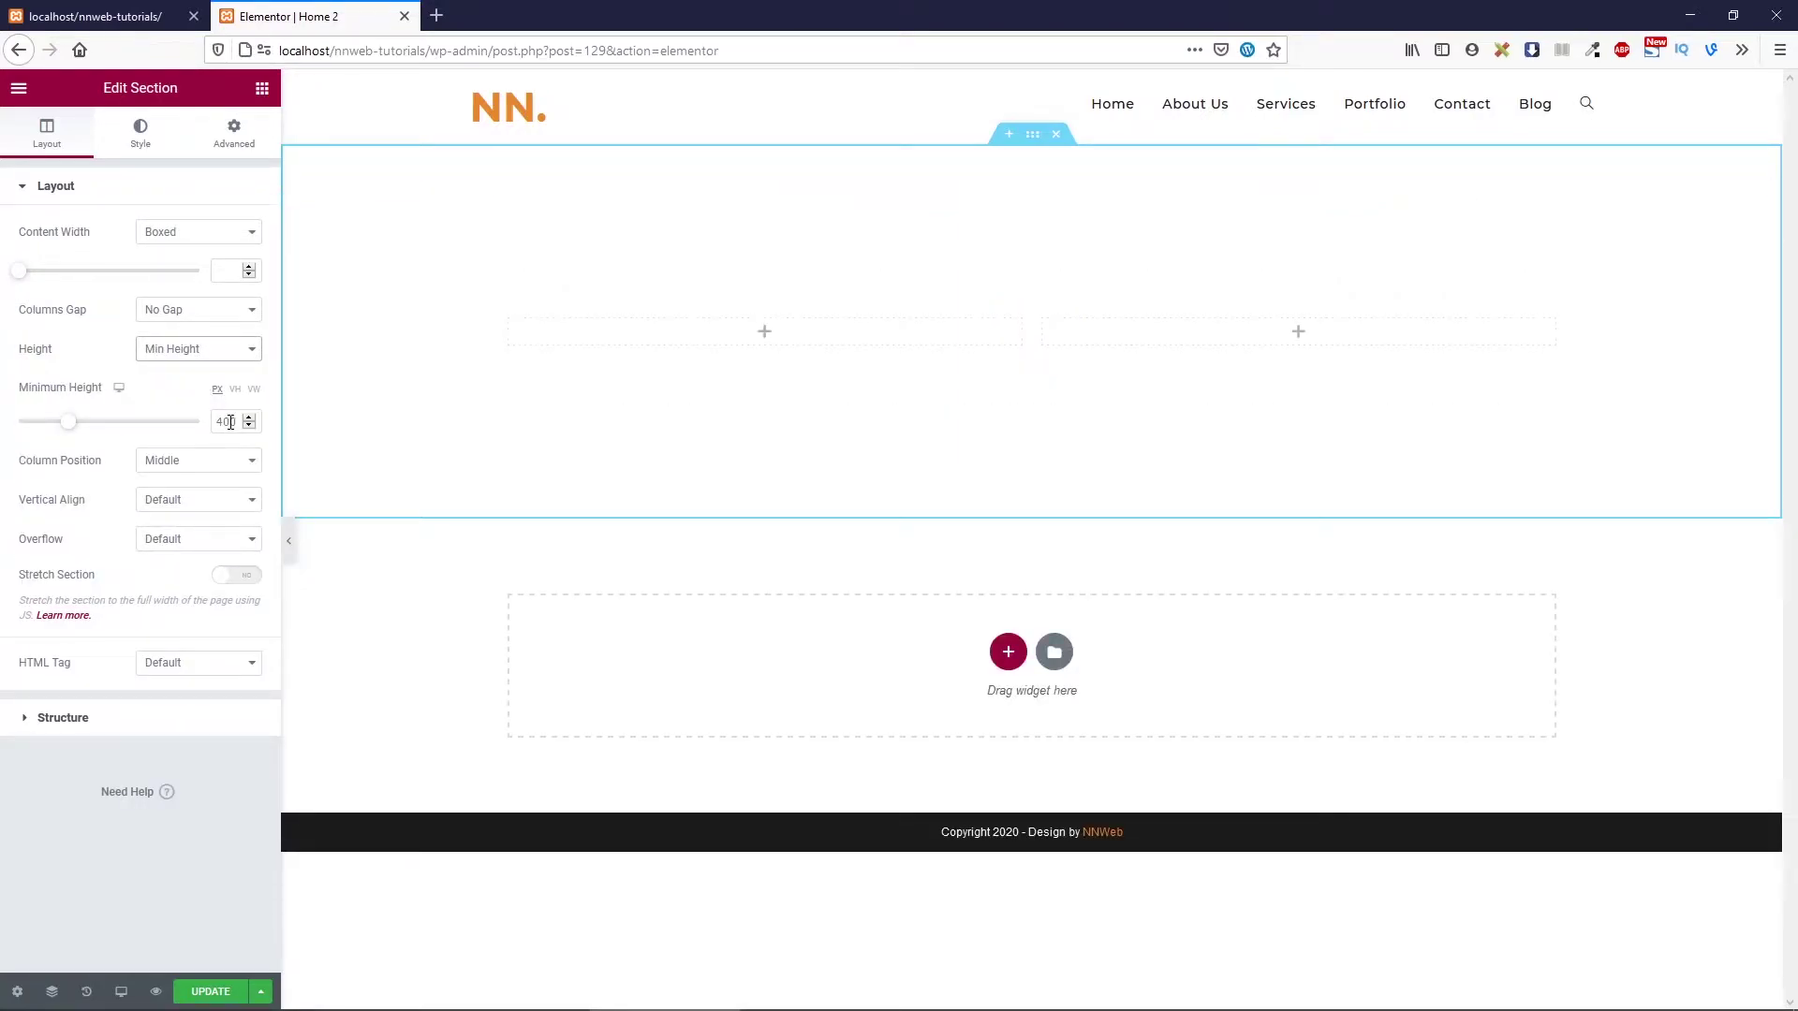
drag(238, 420, 196, 424)
text(840)
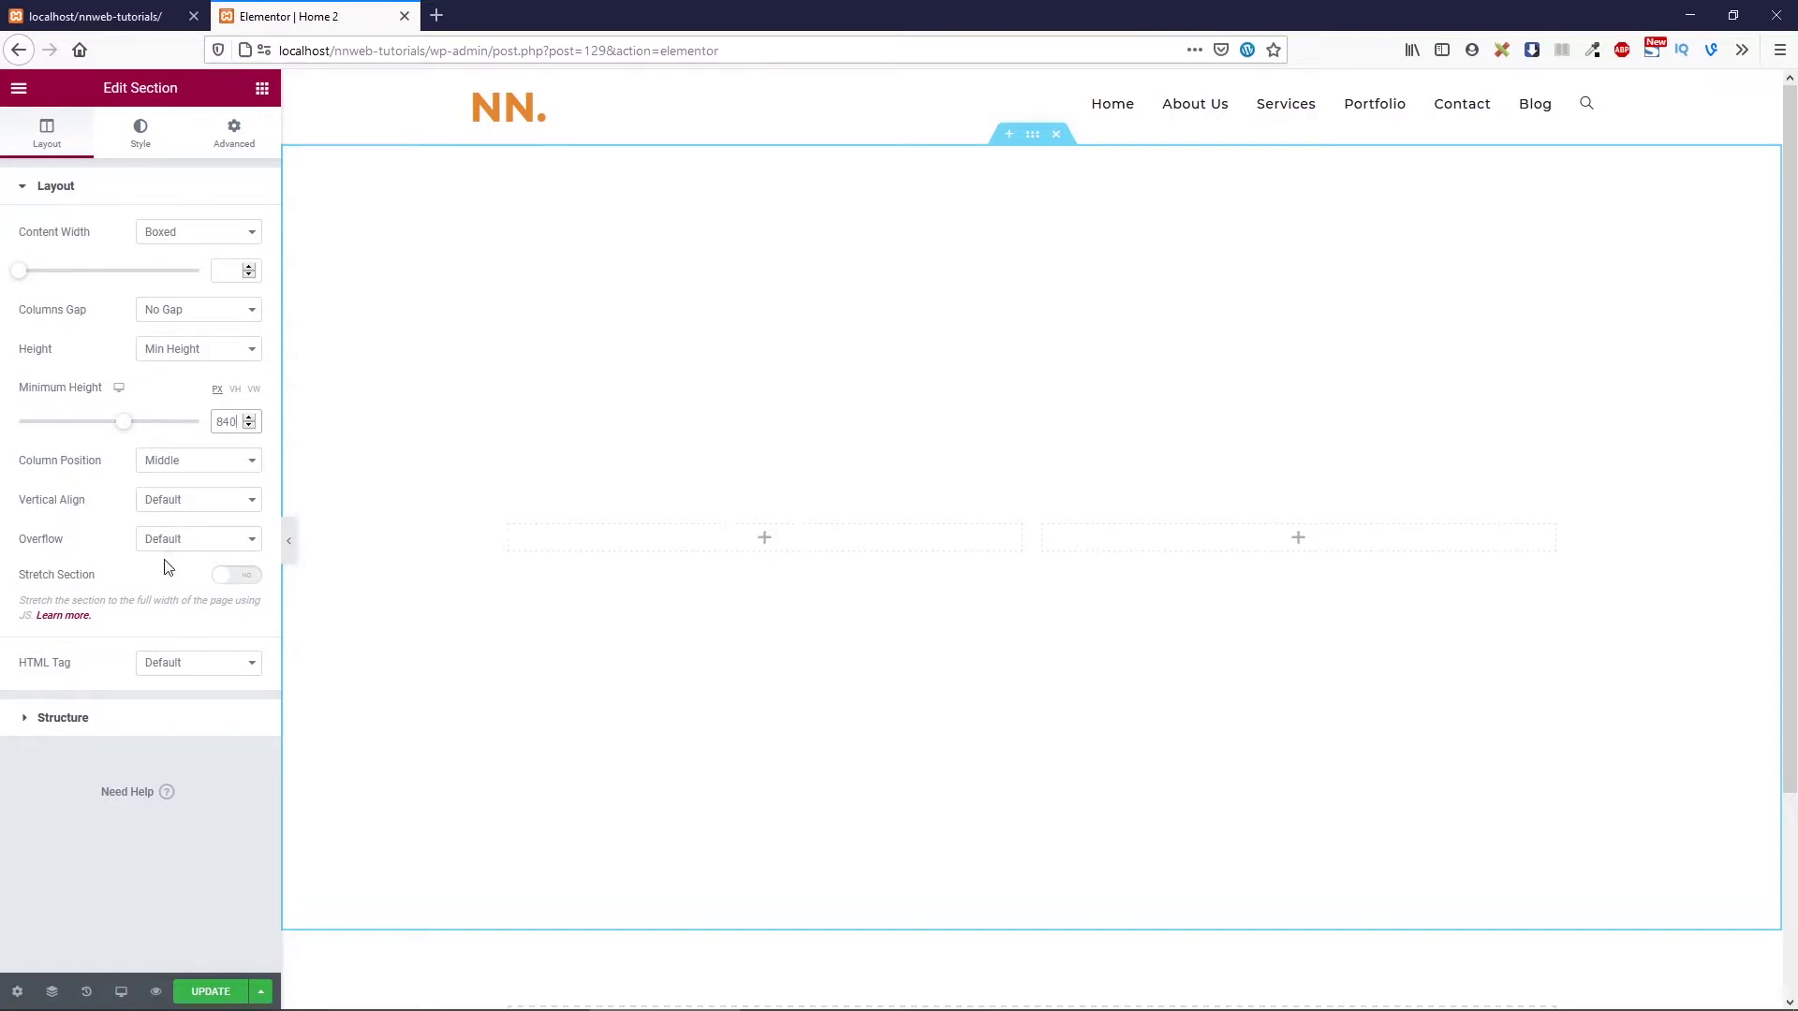
Give the section a classic background with the color #F2EFEF
click(141, 129)
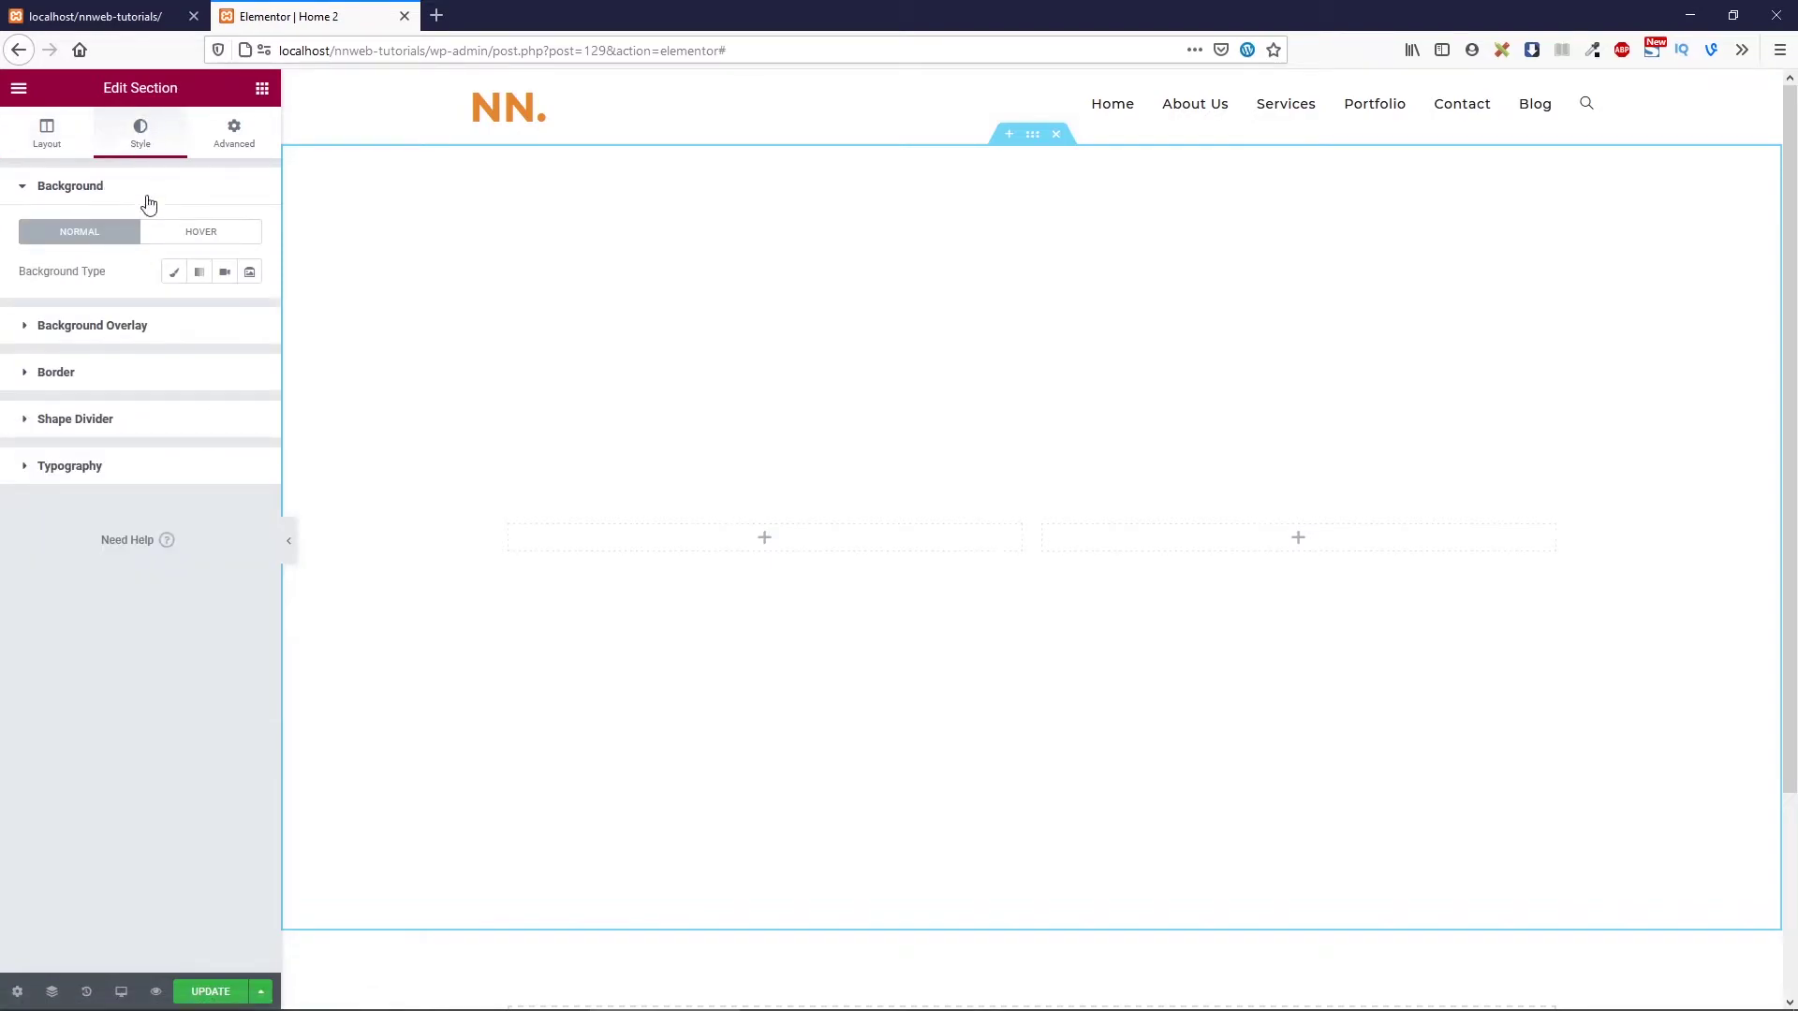
click(173, 272)
click(249, 311)
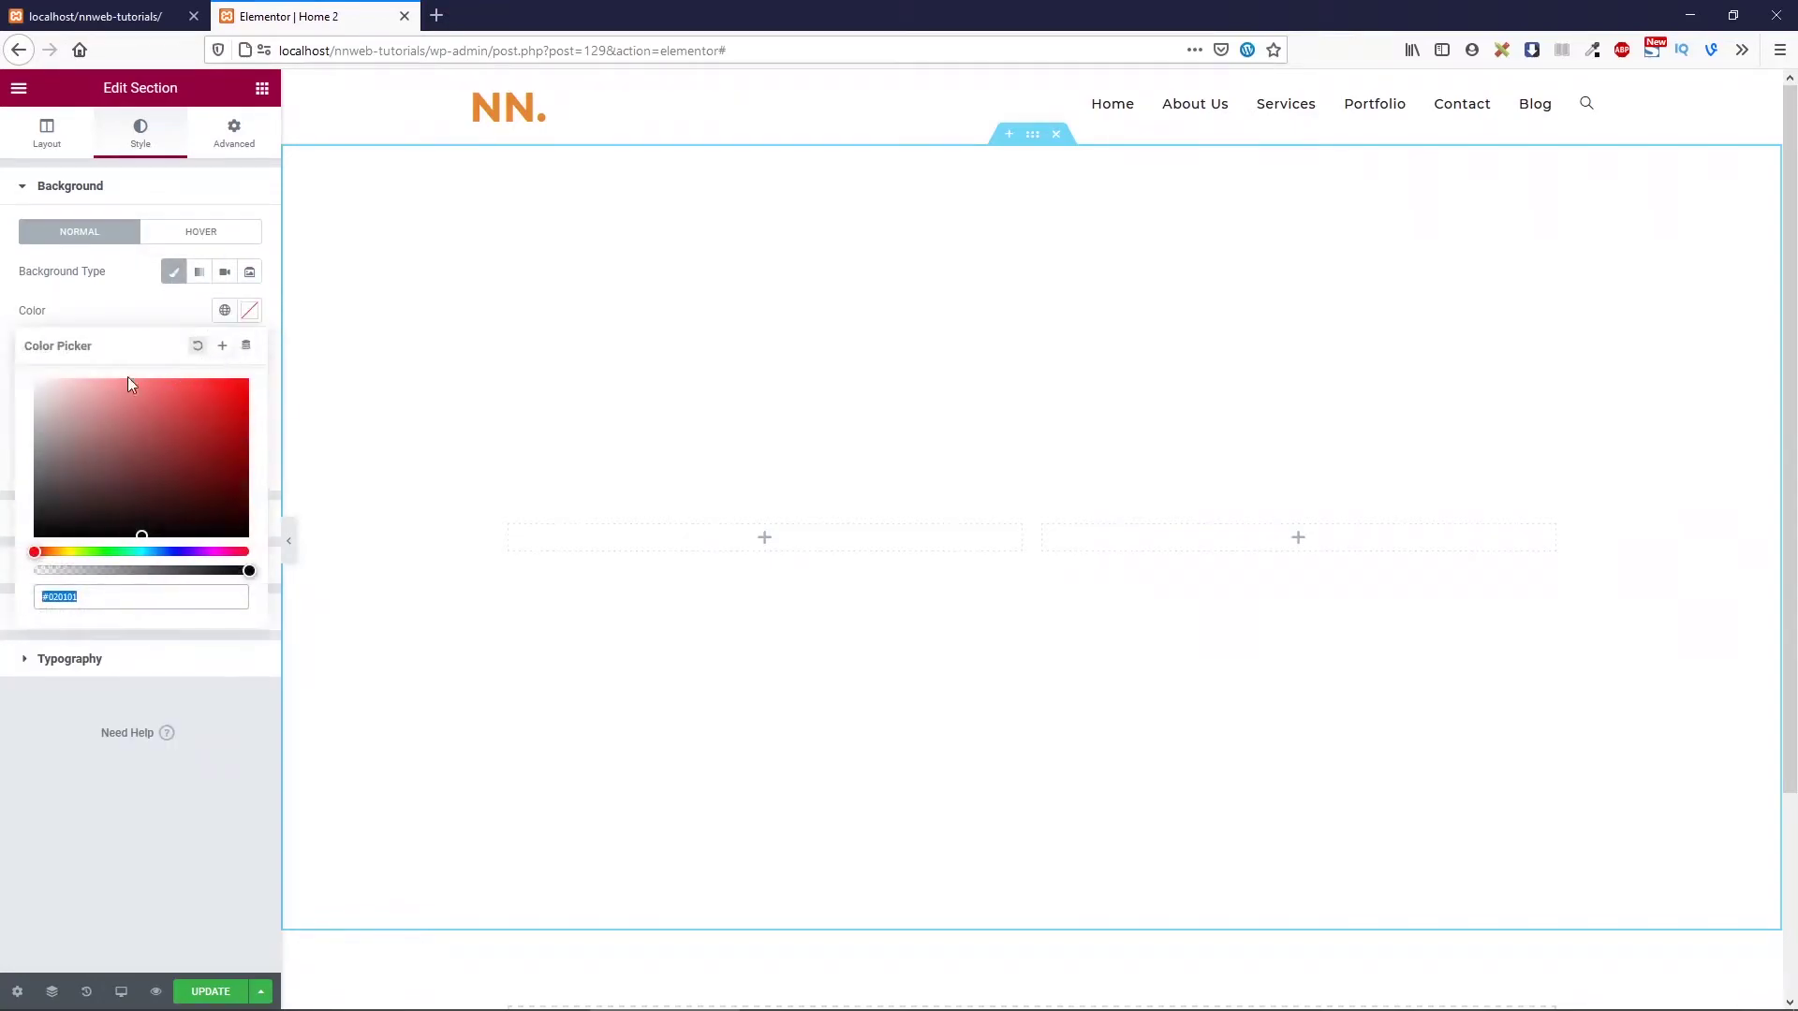
click(97, 598)
double_click(60, 598)
click(101, 599)
triple_click(101, 599)
text(#F2EFEF)
click(710, 362)
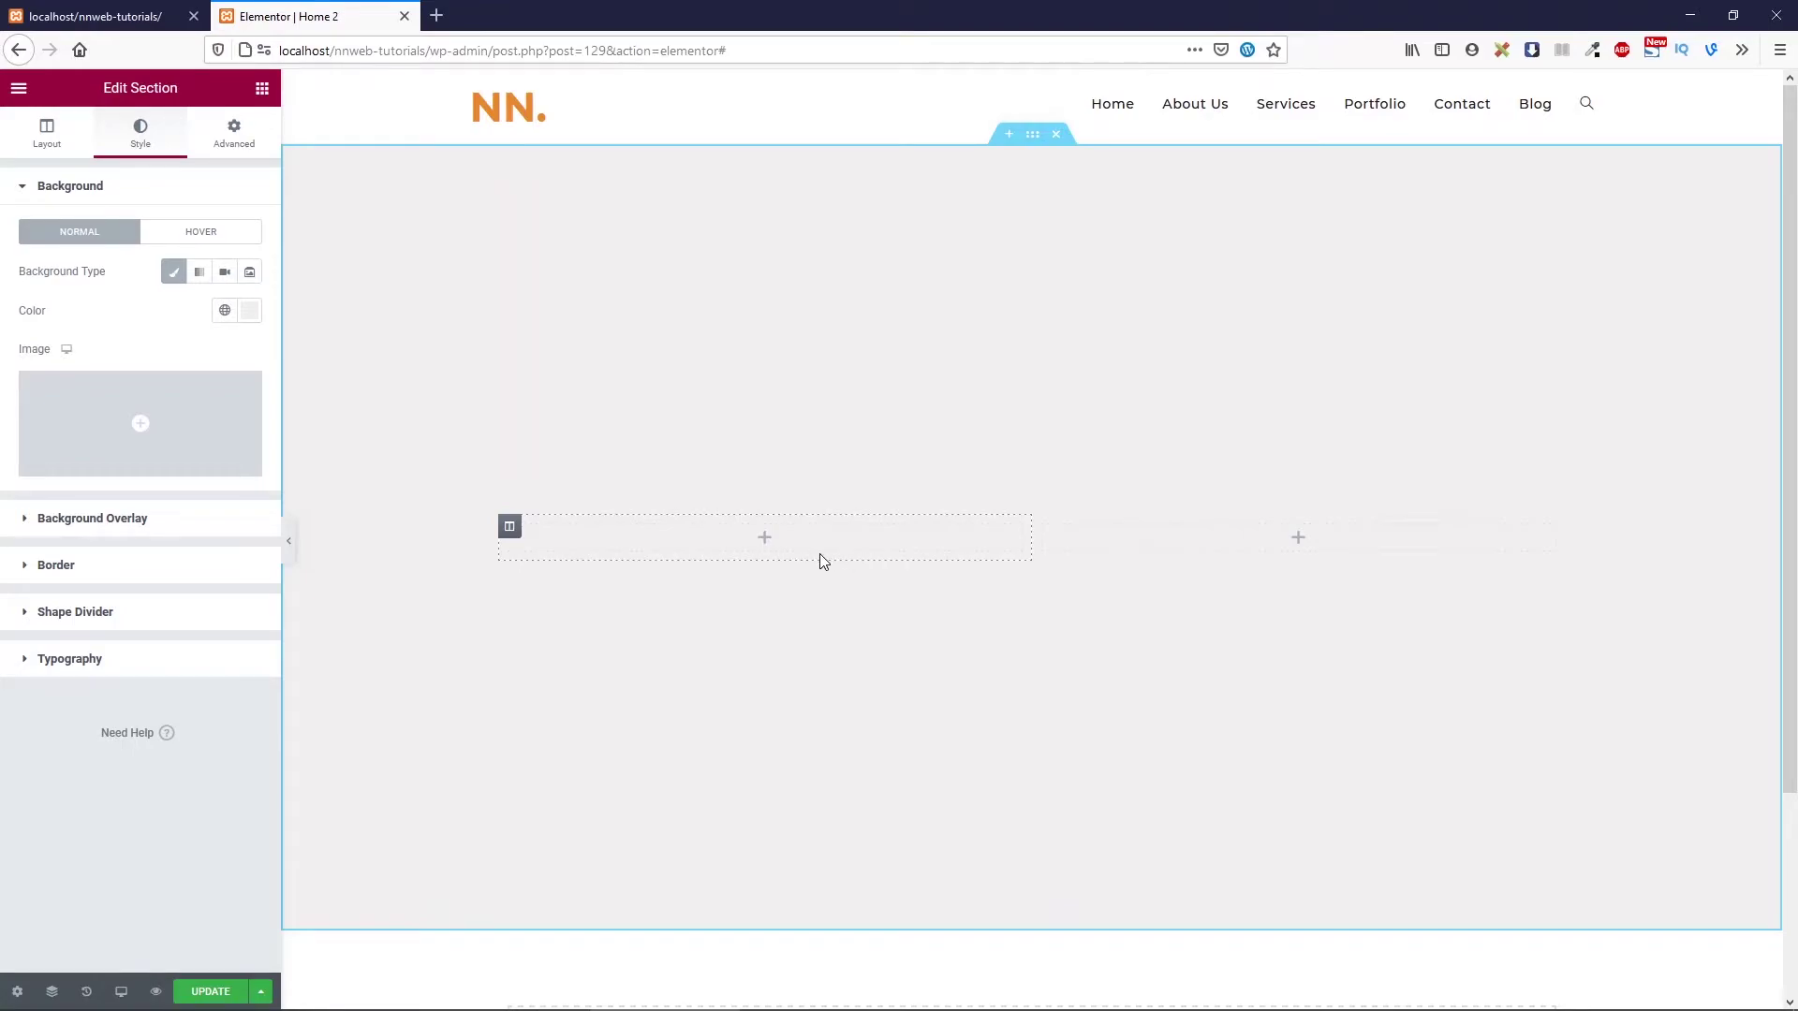
Add a Heading widget to the first column and set its title to "I'm" followed by the site owner's first name
click(262, 88)
drag(208, 269, 605, 542)
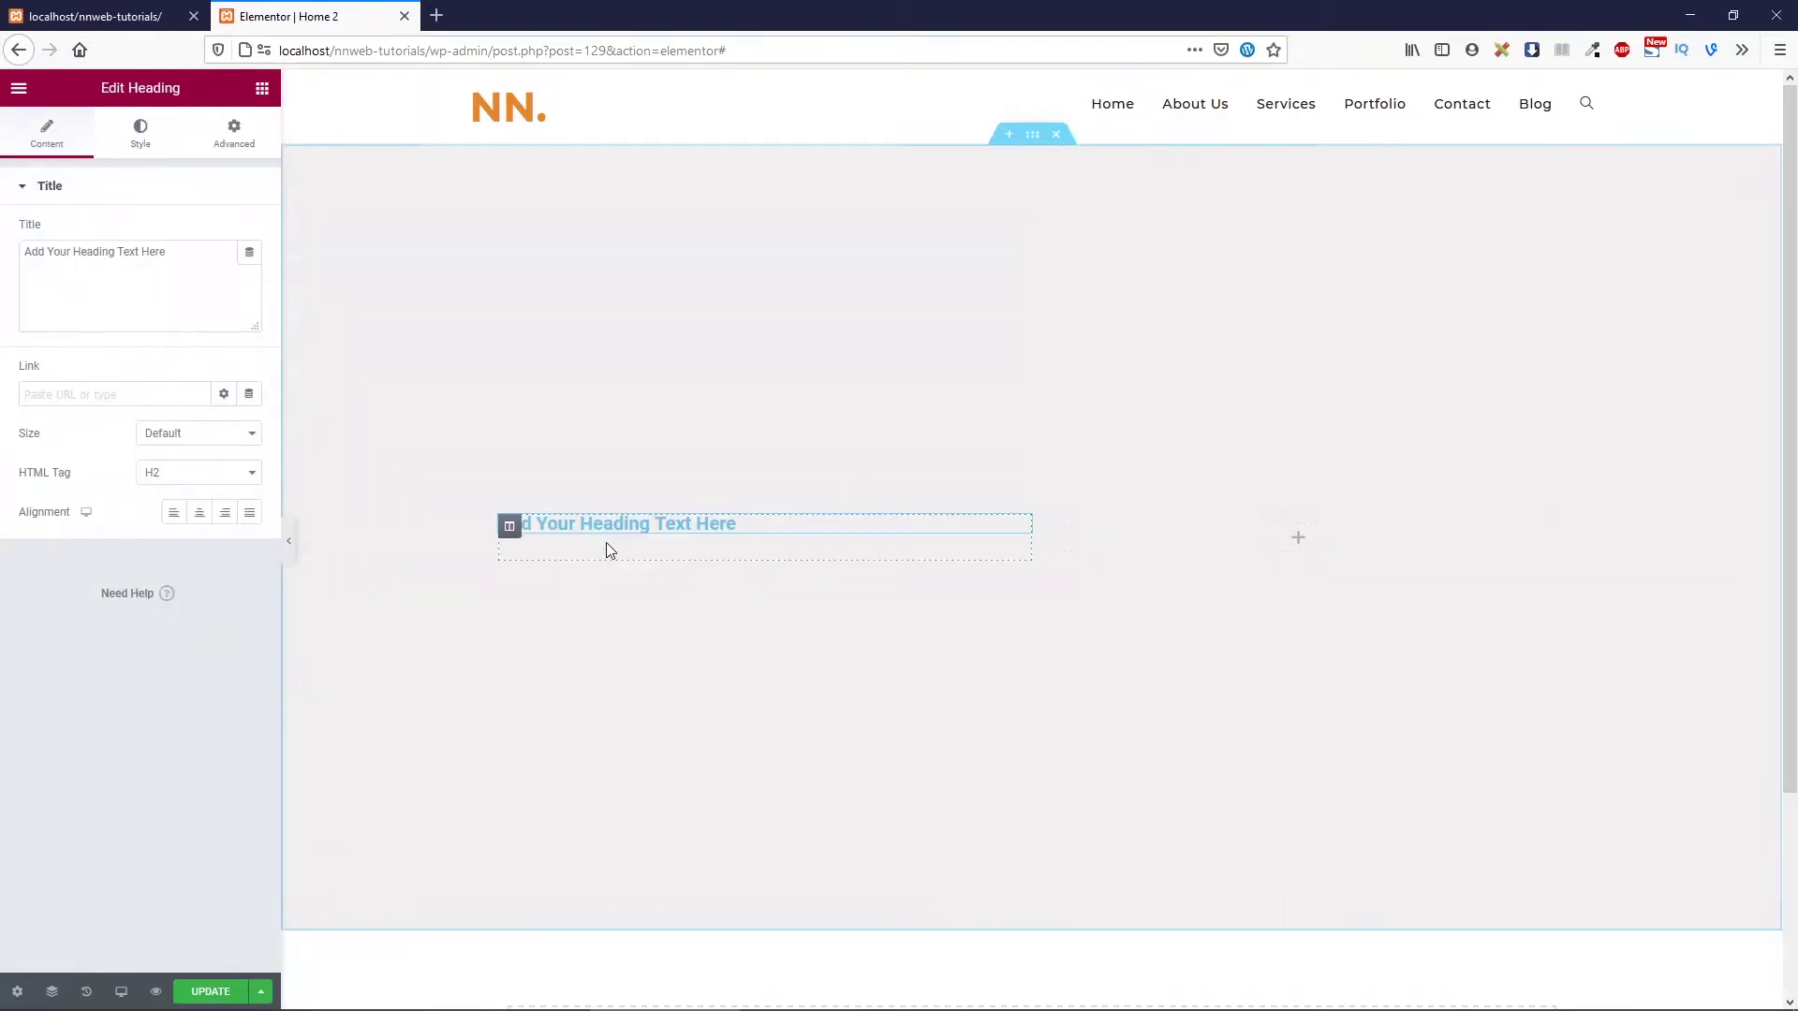
click(56, 280)
key(ctrl+a)
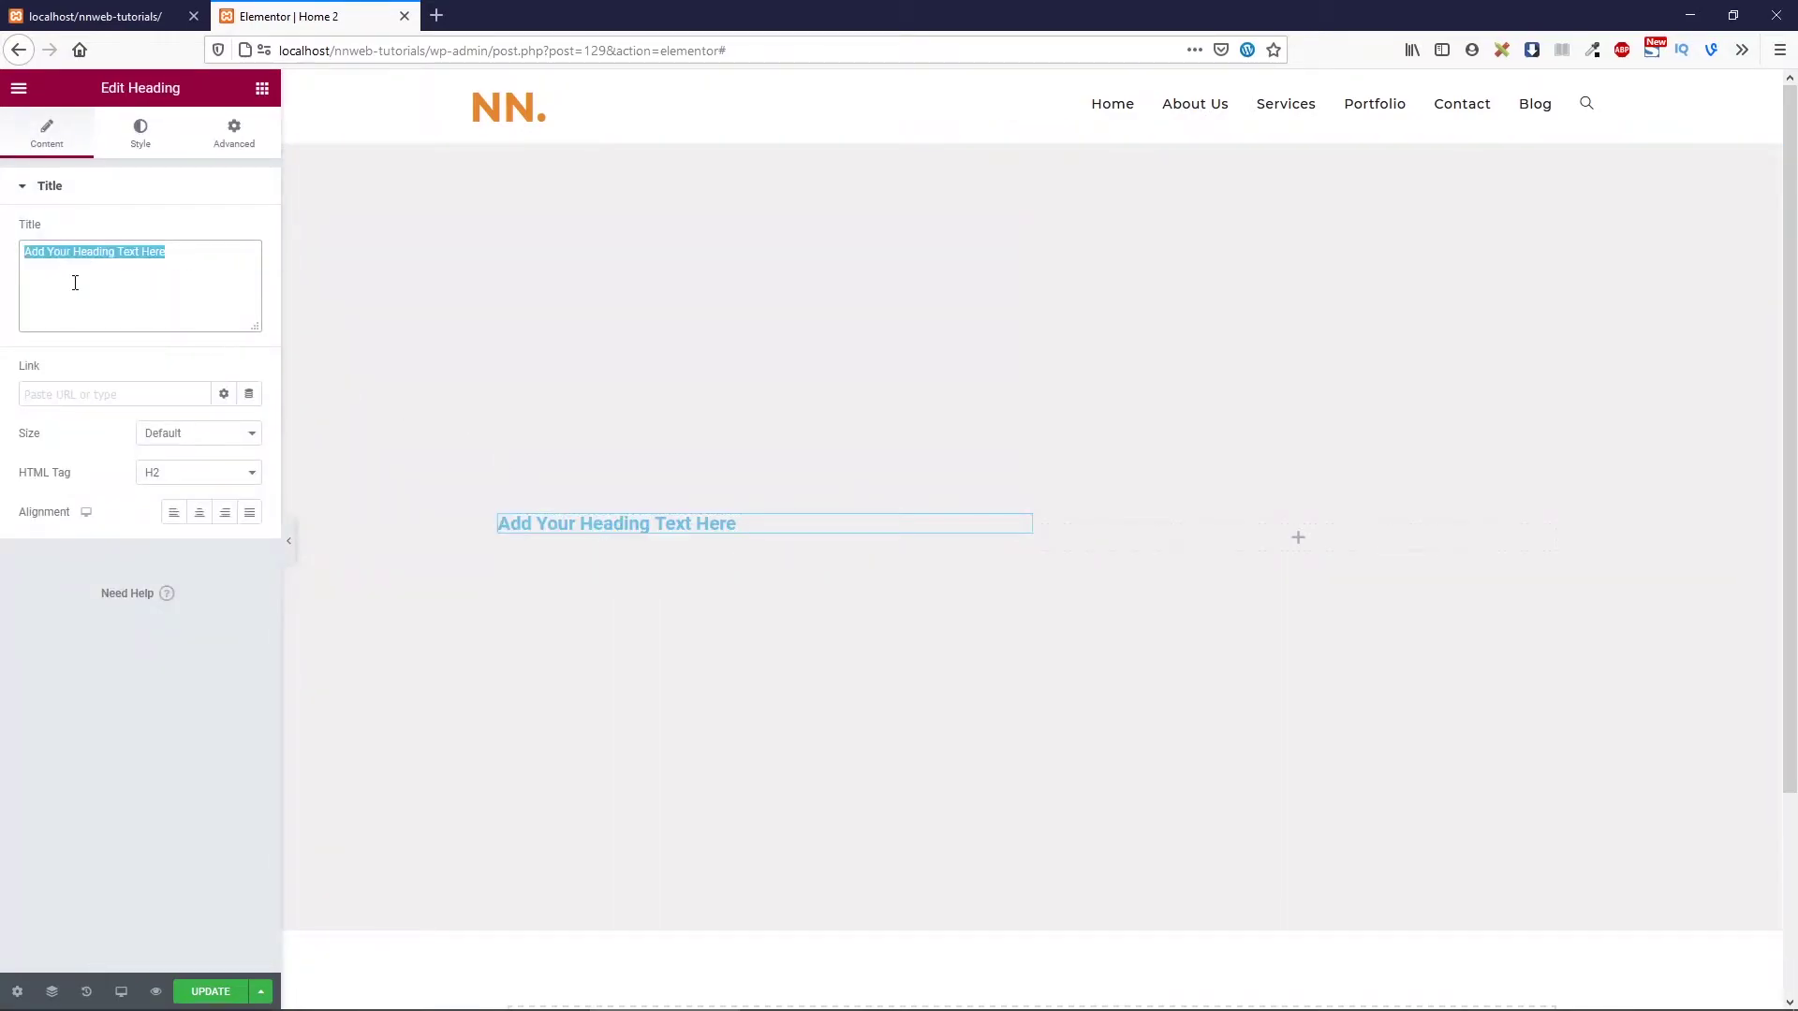
key(BackSpace)
text(I'm )
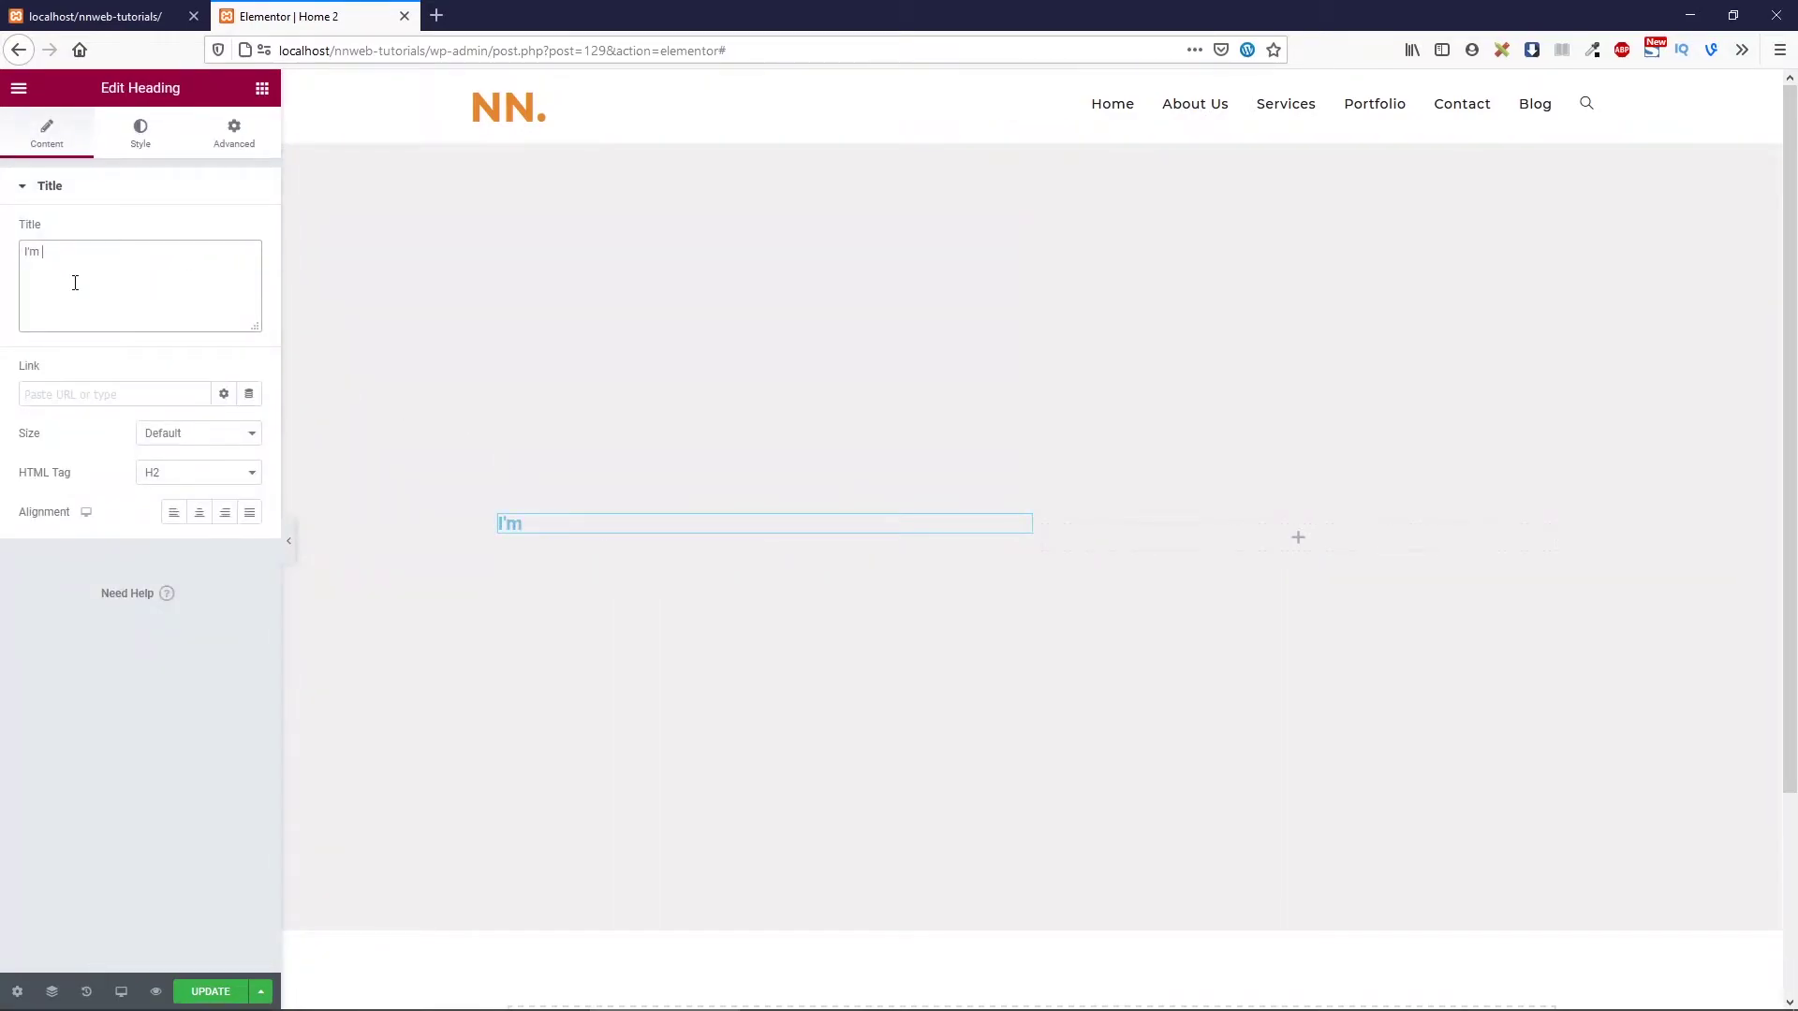
text(Nikola)
Set the heading's text color to #333333
click(145, 138)
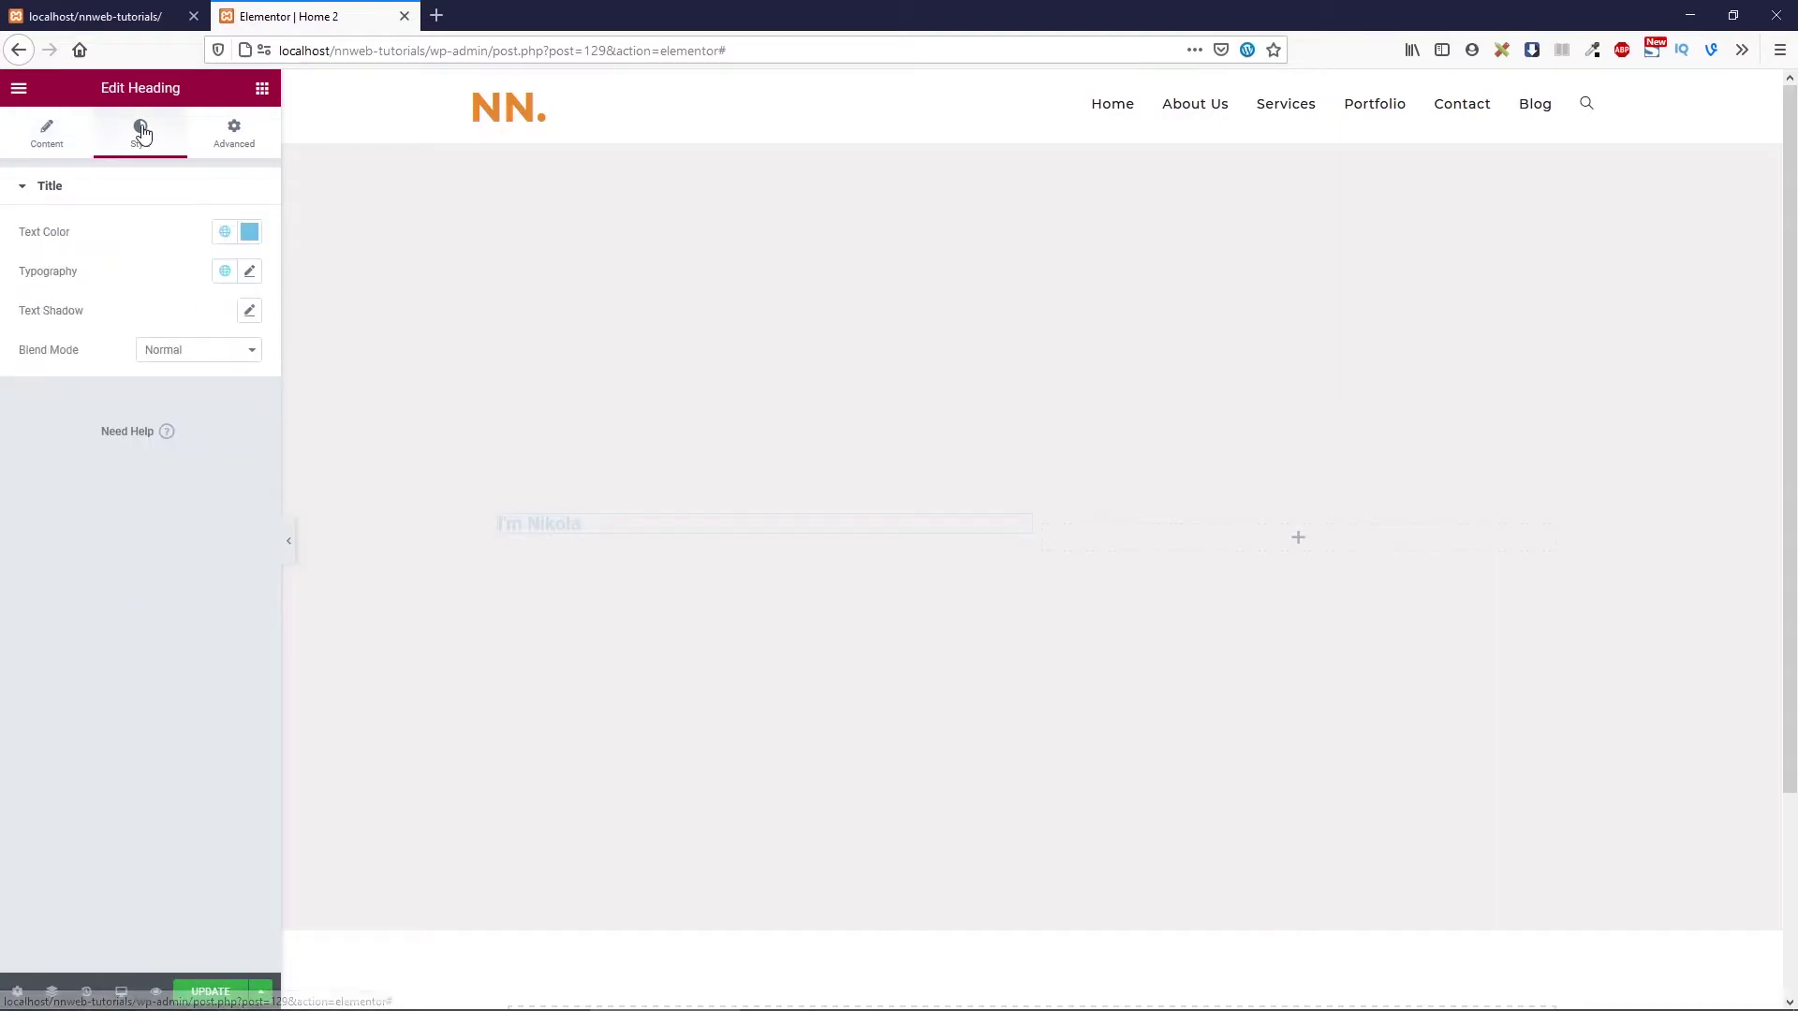
click(253, 242)
drag(116, 454, 11, 444)
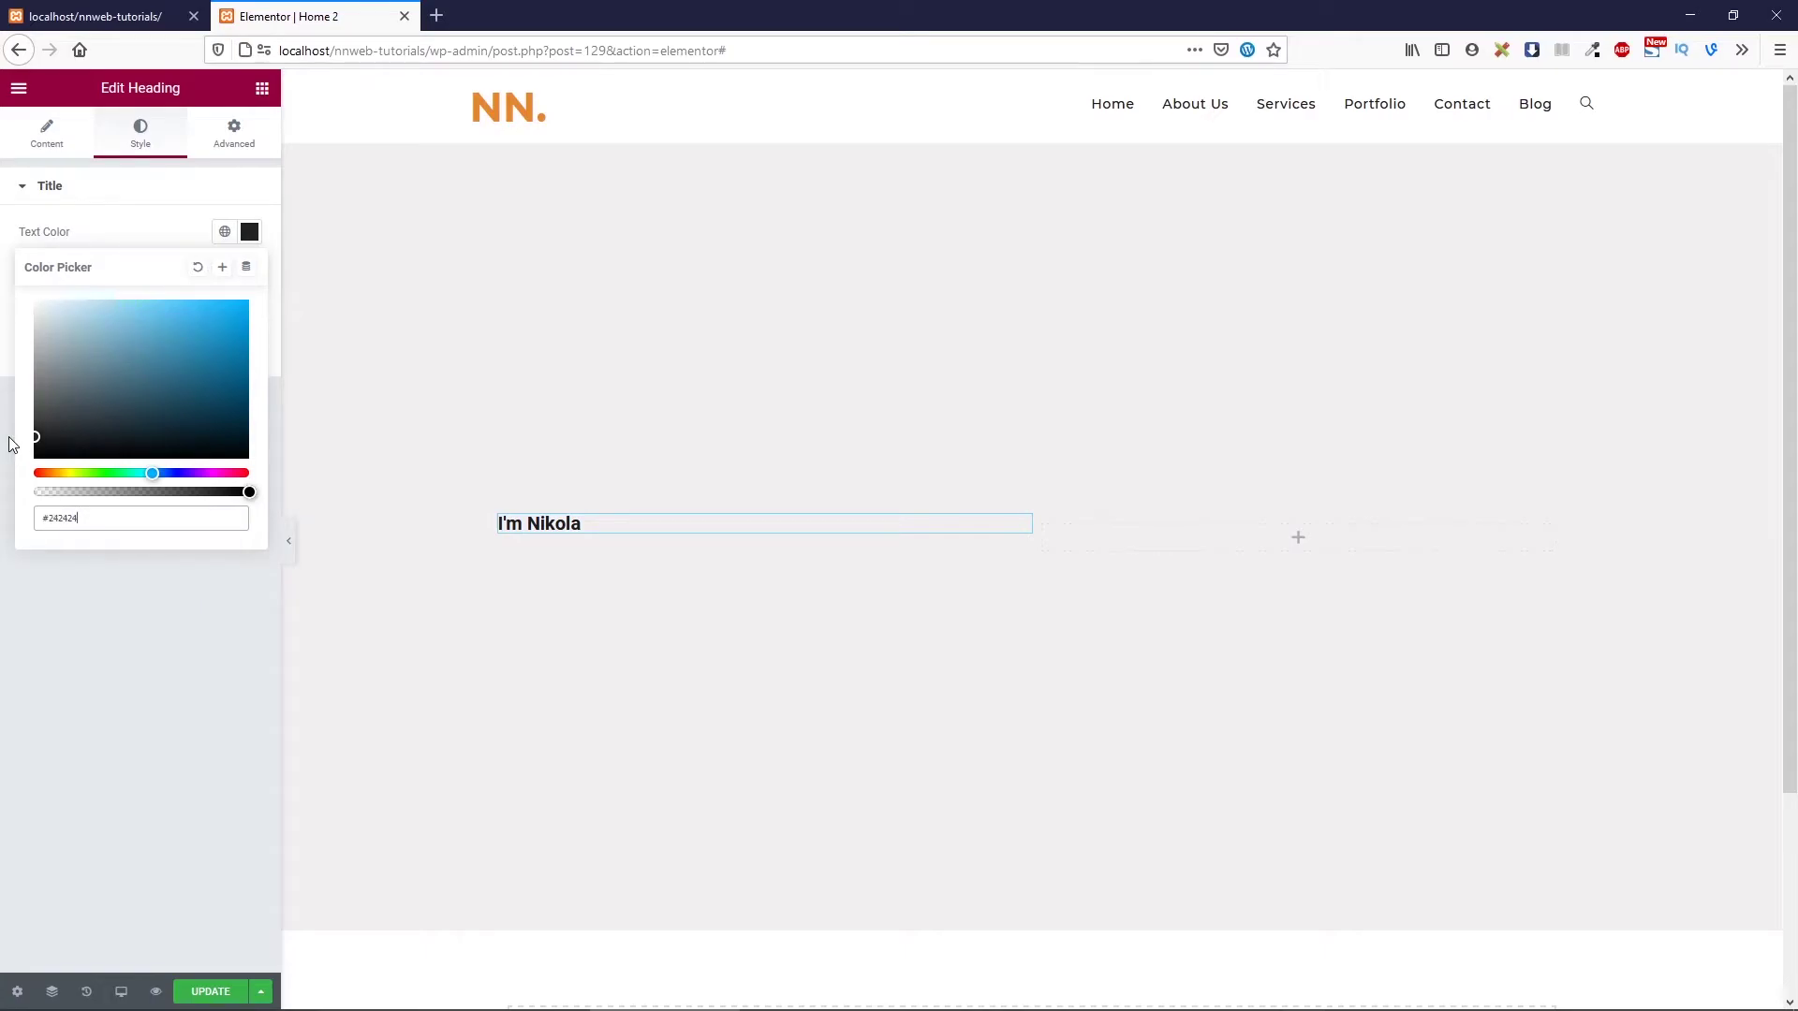
drag(48, 518, 116, 517)
text(333333)
click(128, 593)
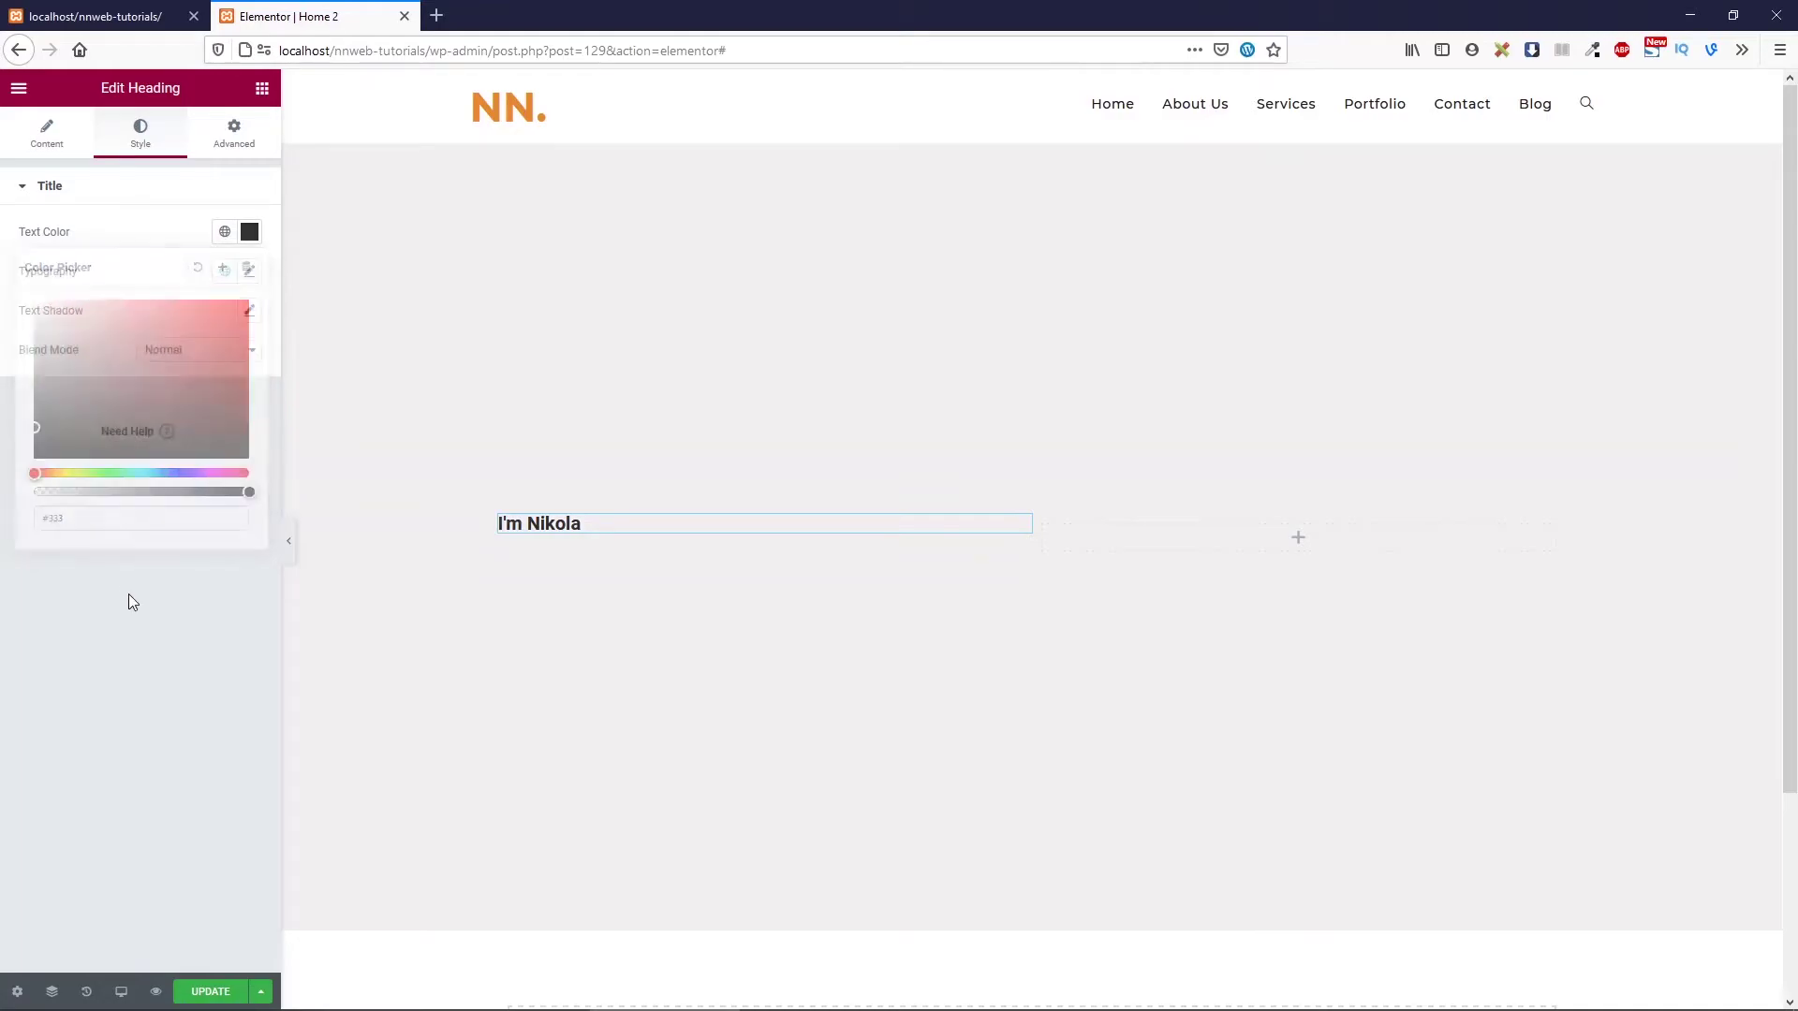
Set the heading's typography to the Montserrat family at a size of 70 px
click(249, 274)
click(213, 362)
text(mont)
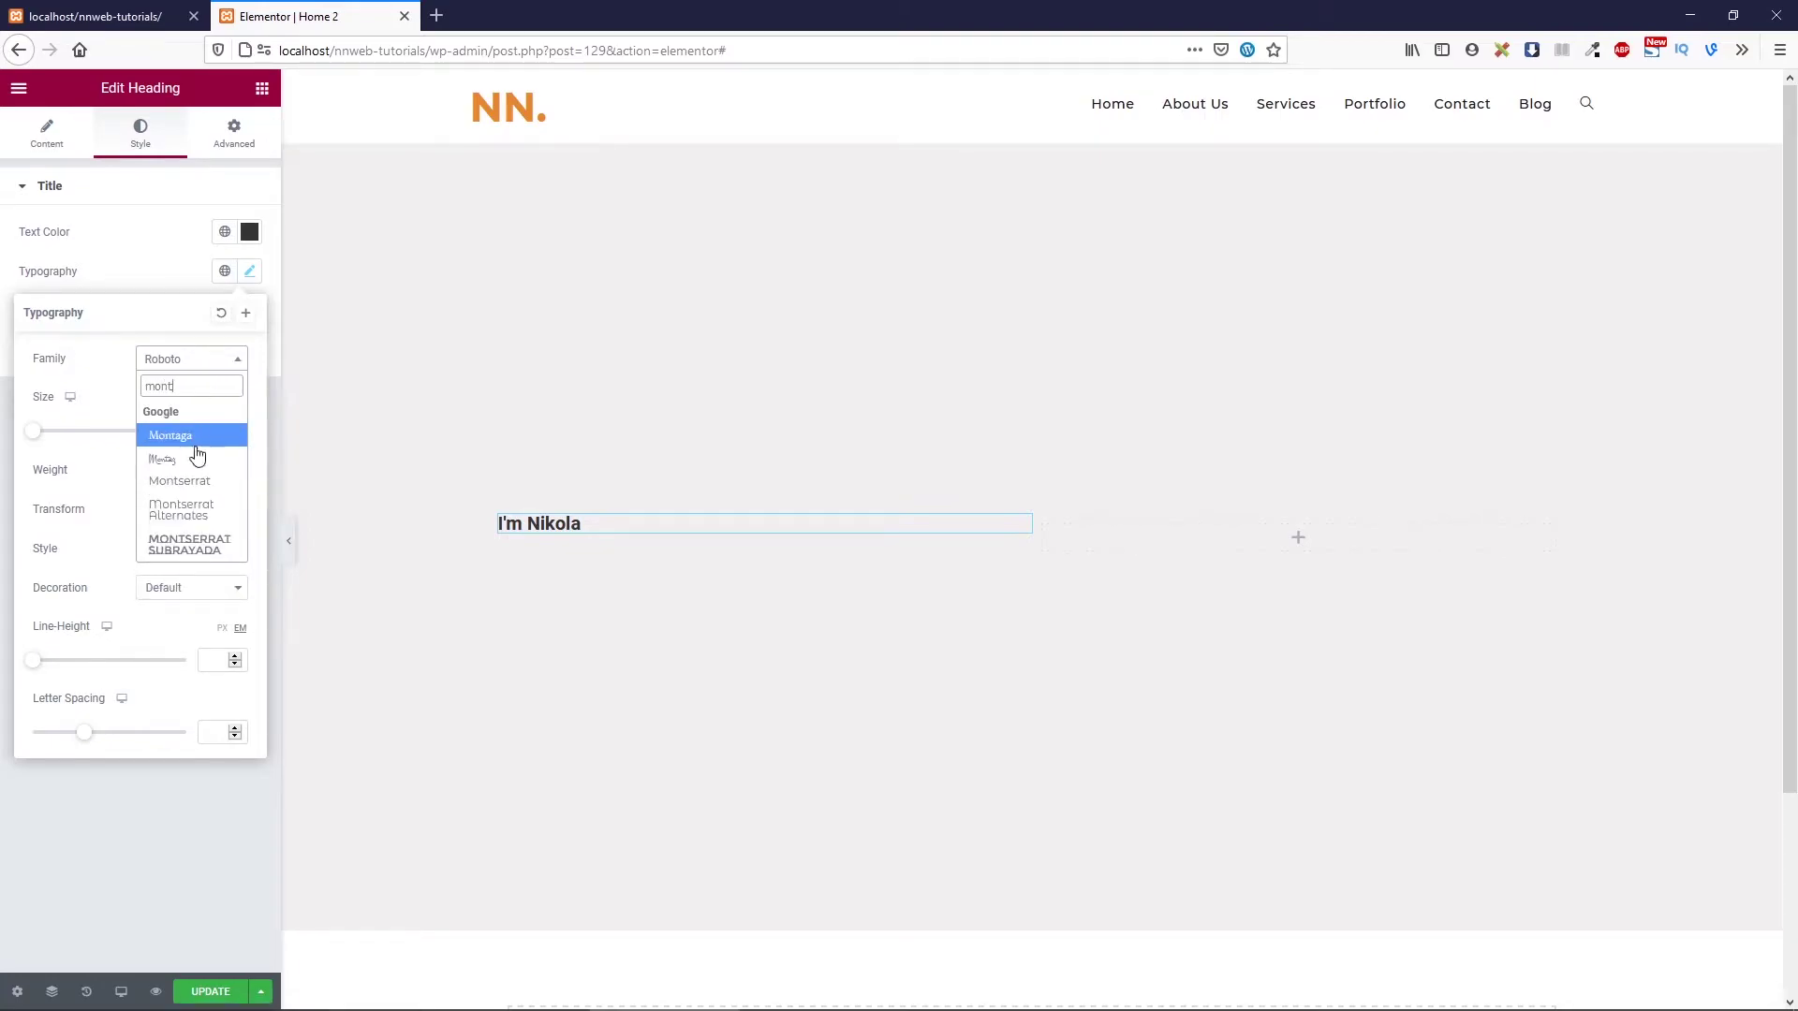
click(191, 482)
click(224, 436)
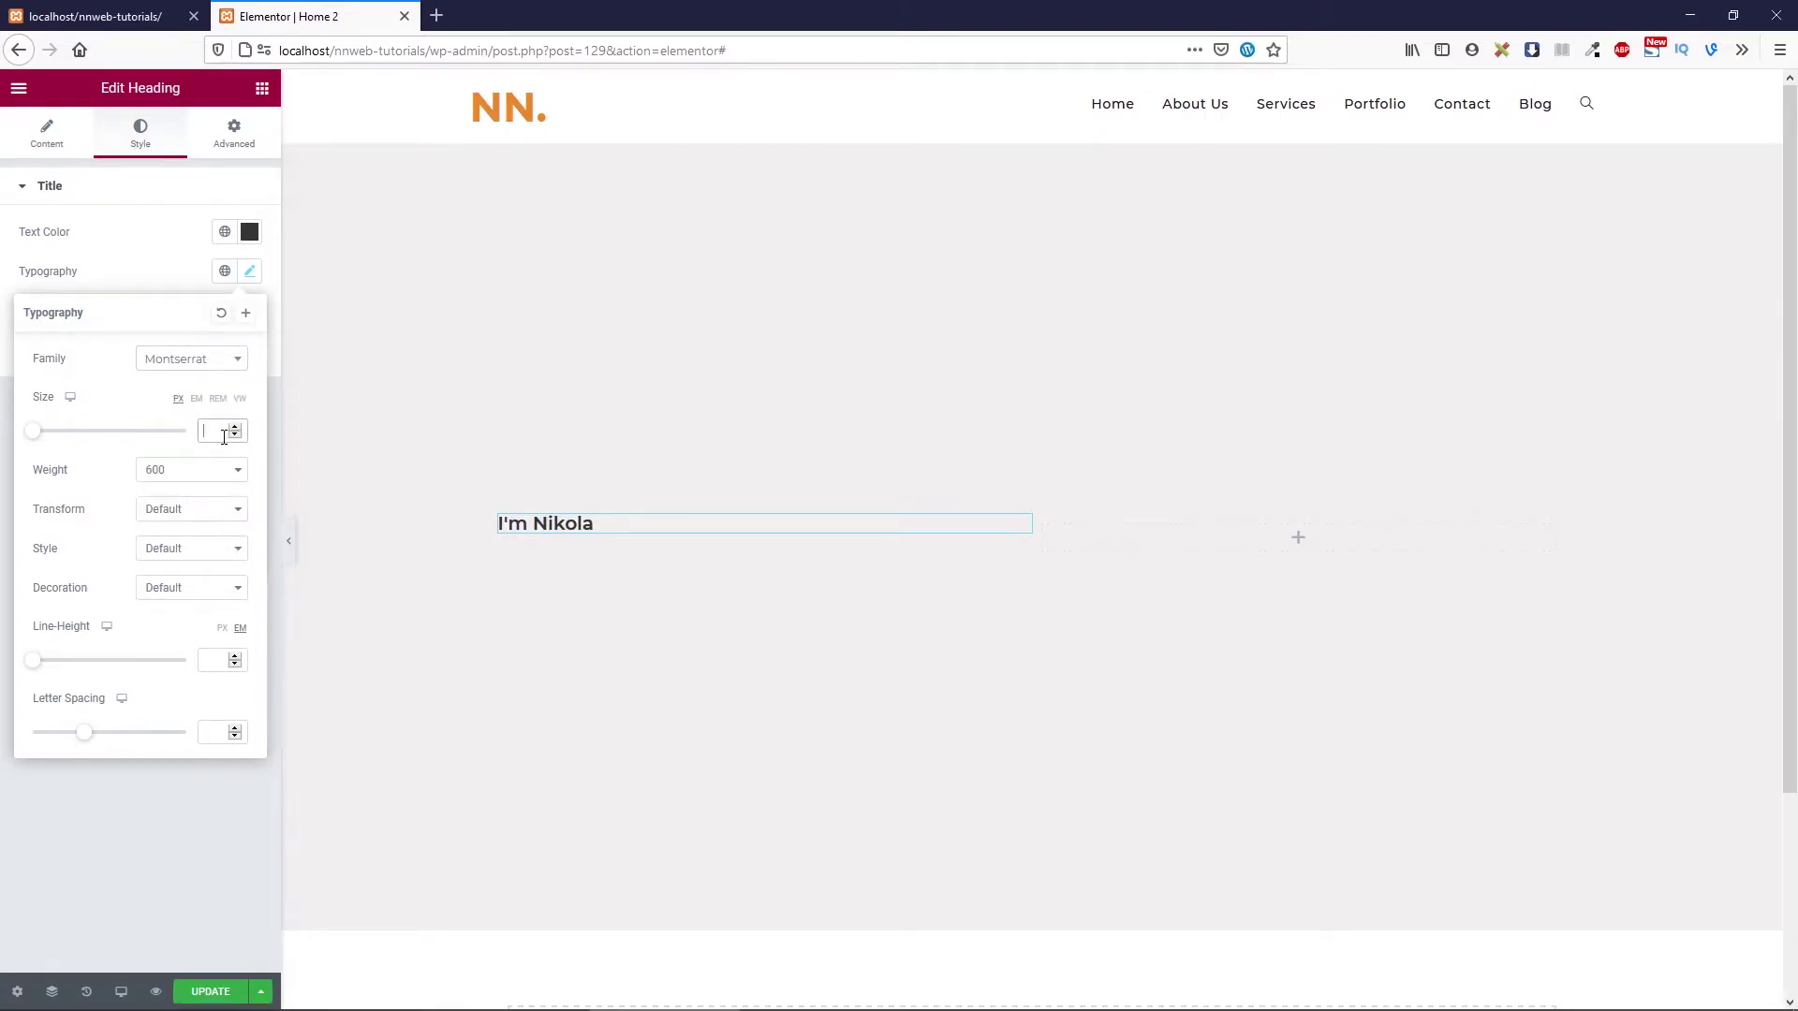
text(70)
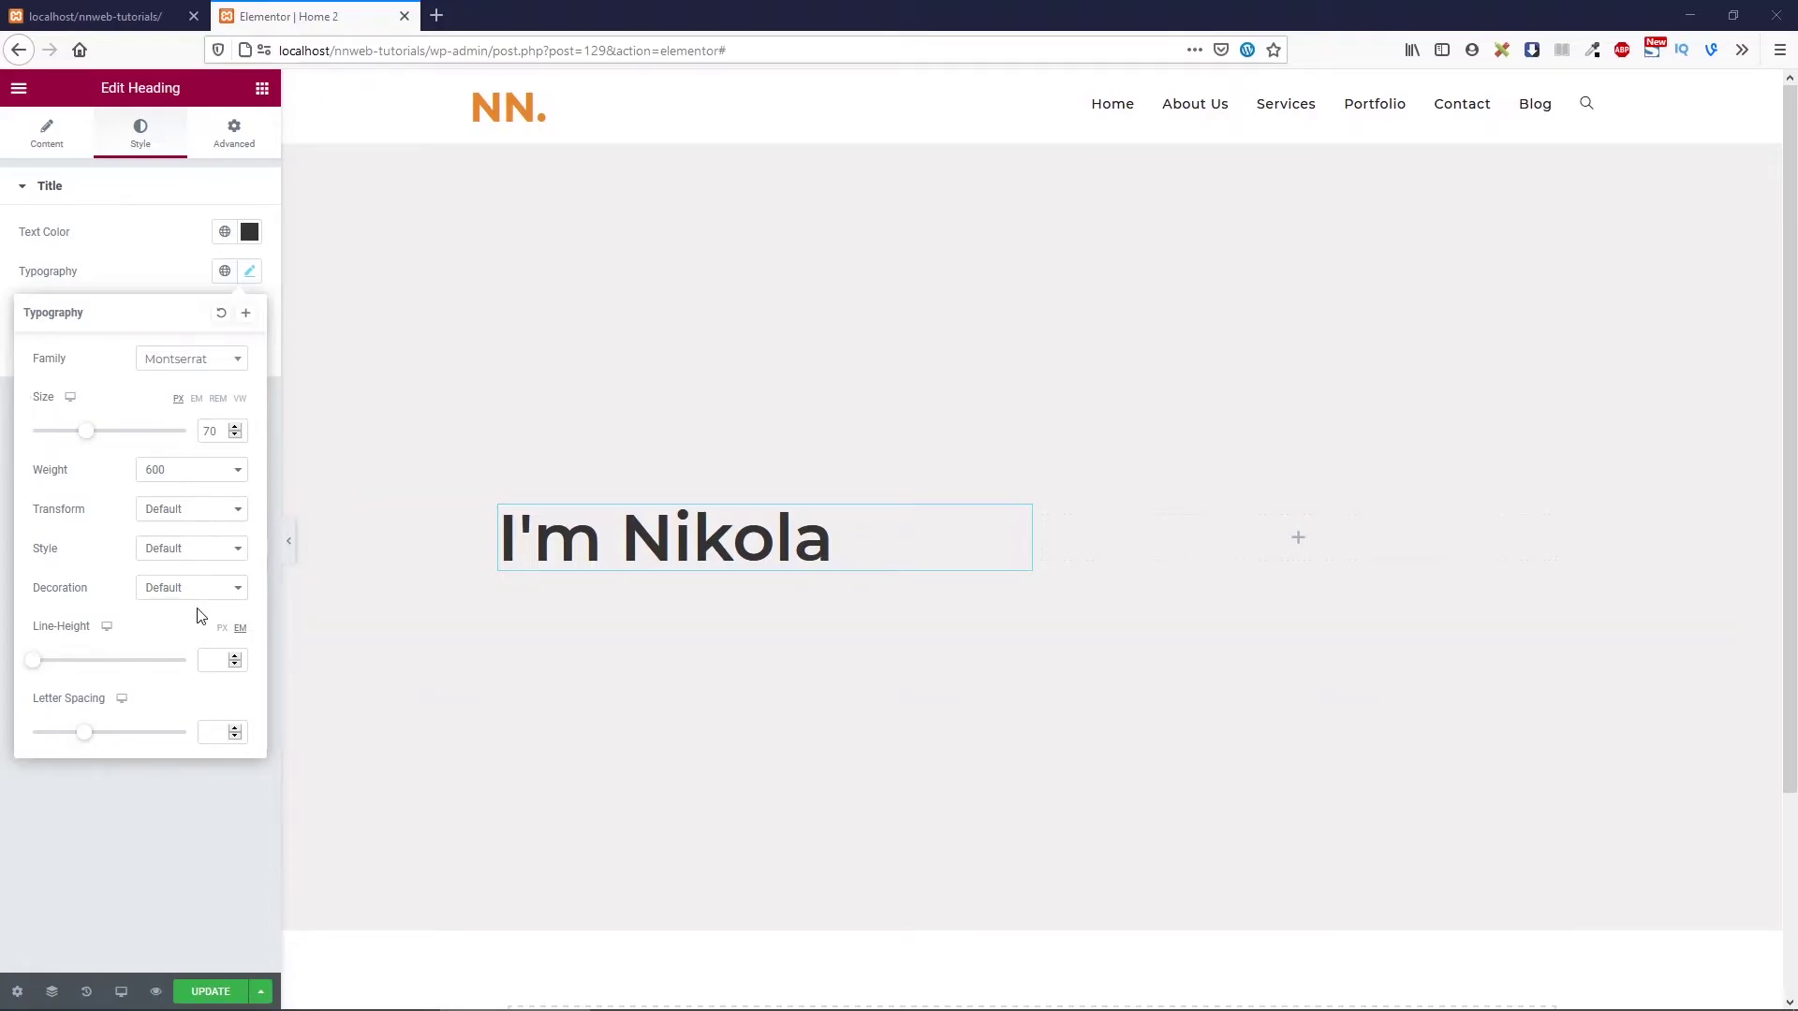
click(250, 273)
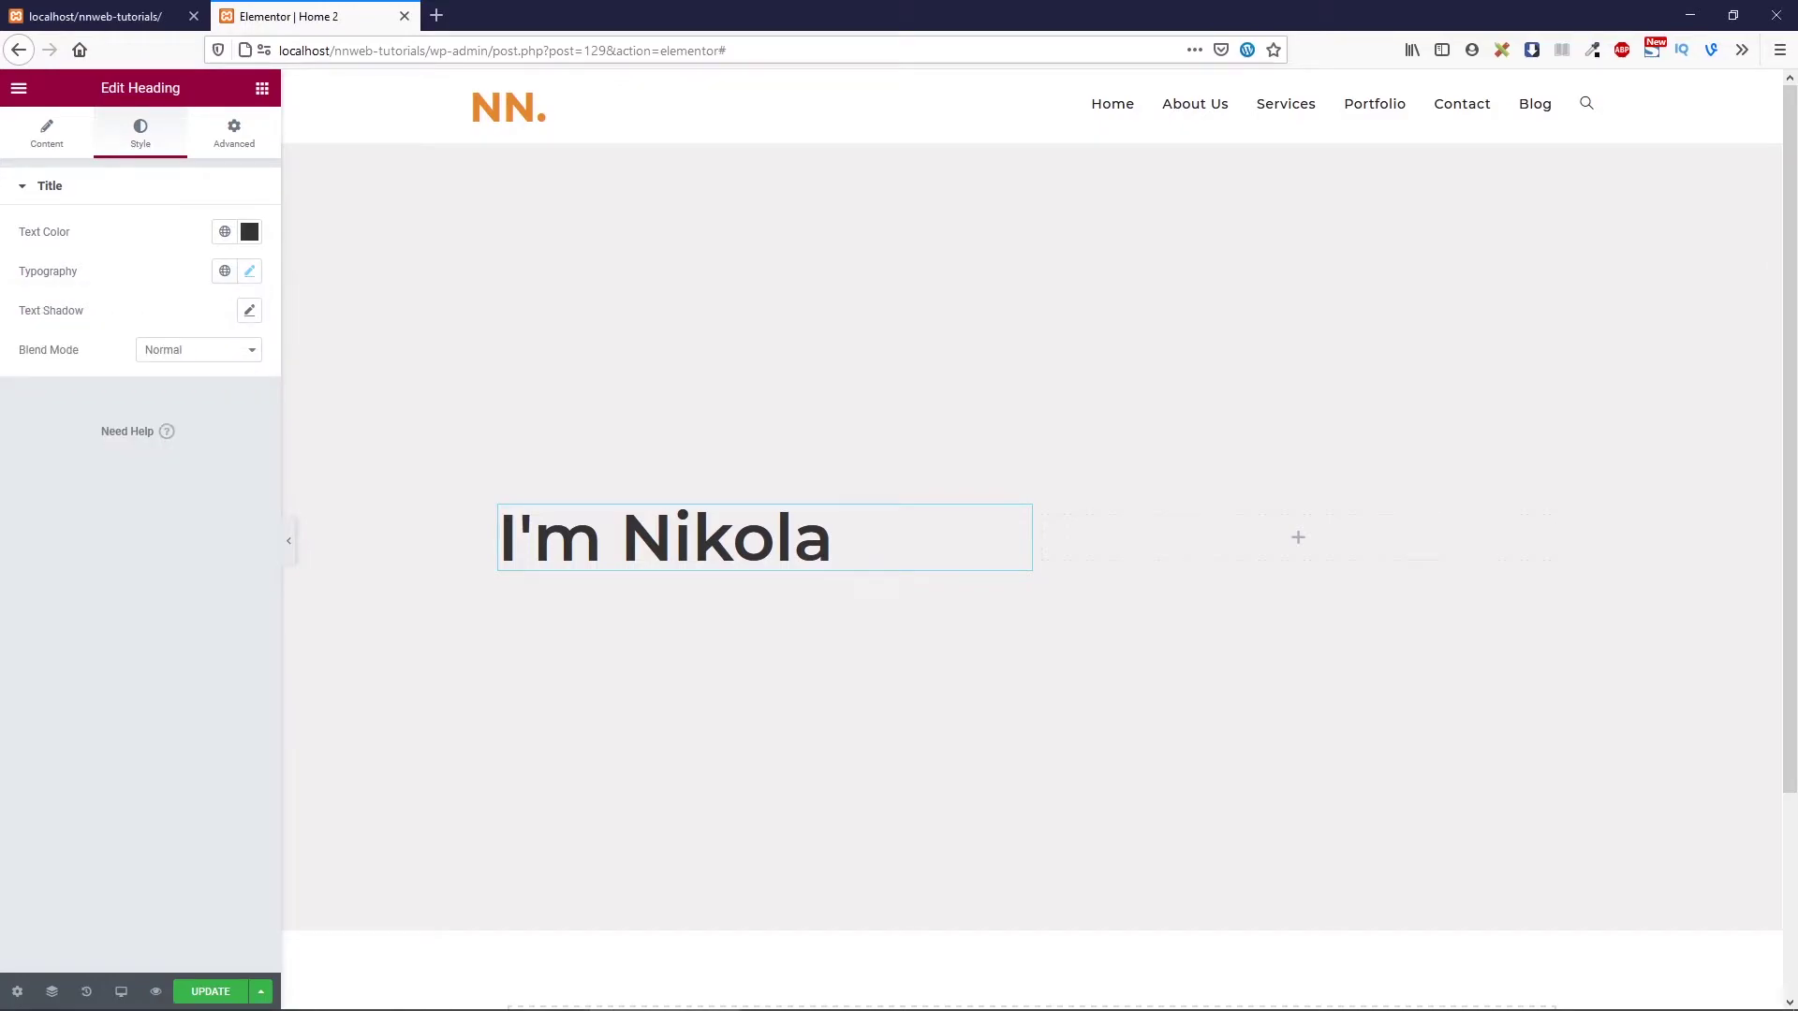
Add a Text Editor widget below the heading with the text "I teach about WordPress, HTML & CSS, and Web Design"
click(262, 89)
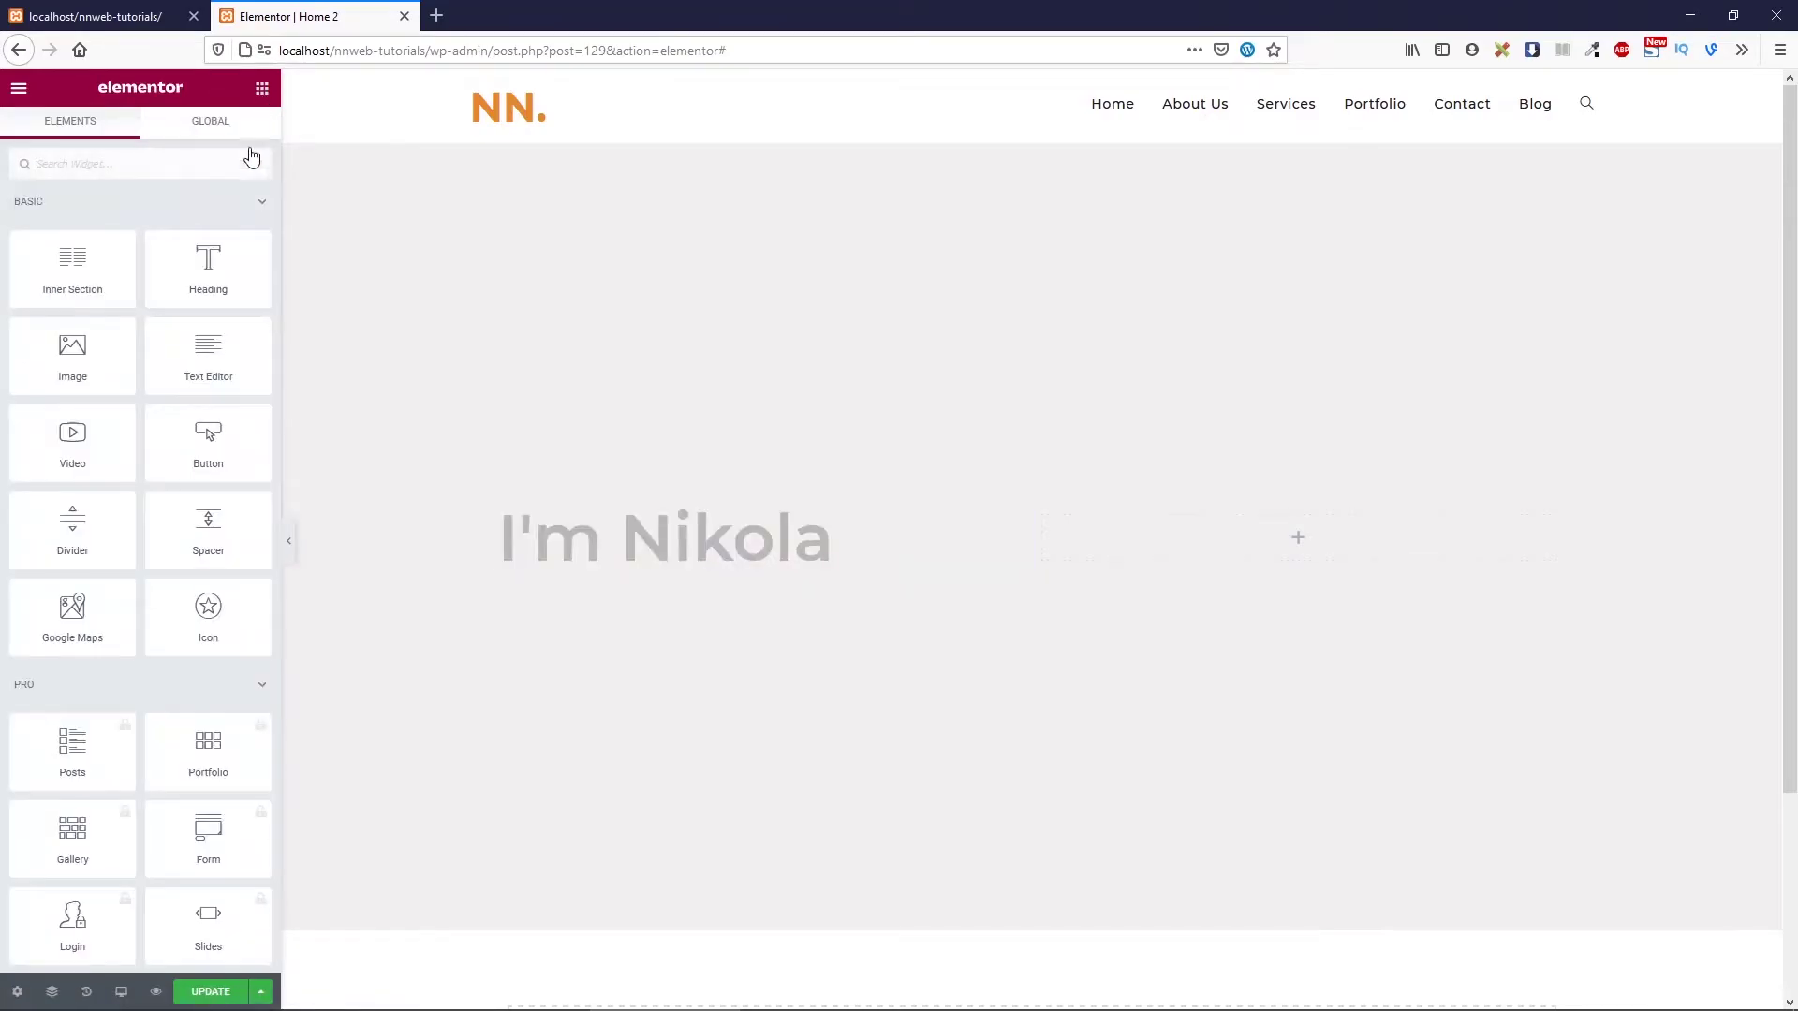
drag(213, 360, 634, 567)
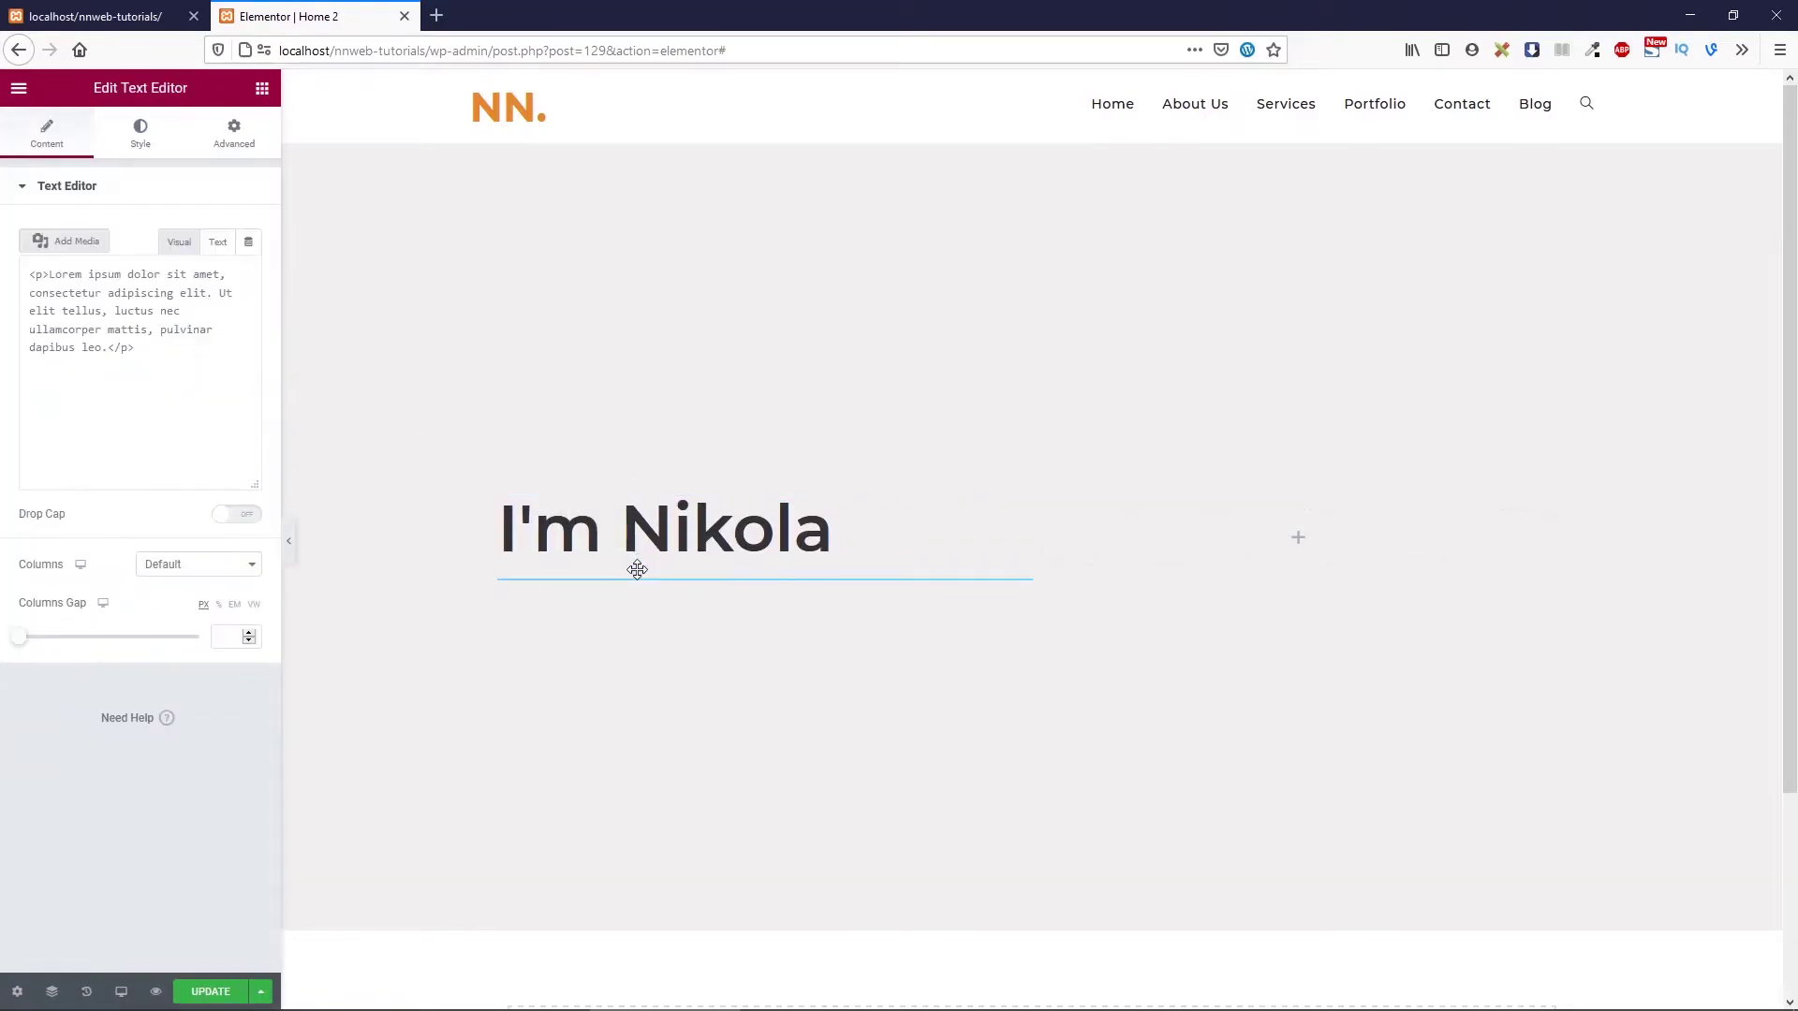
drag(219, 405, 29, 336)
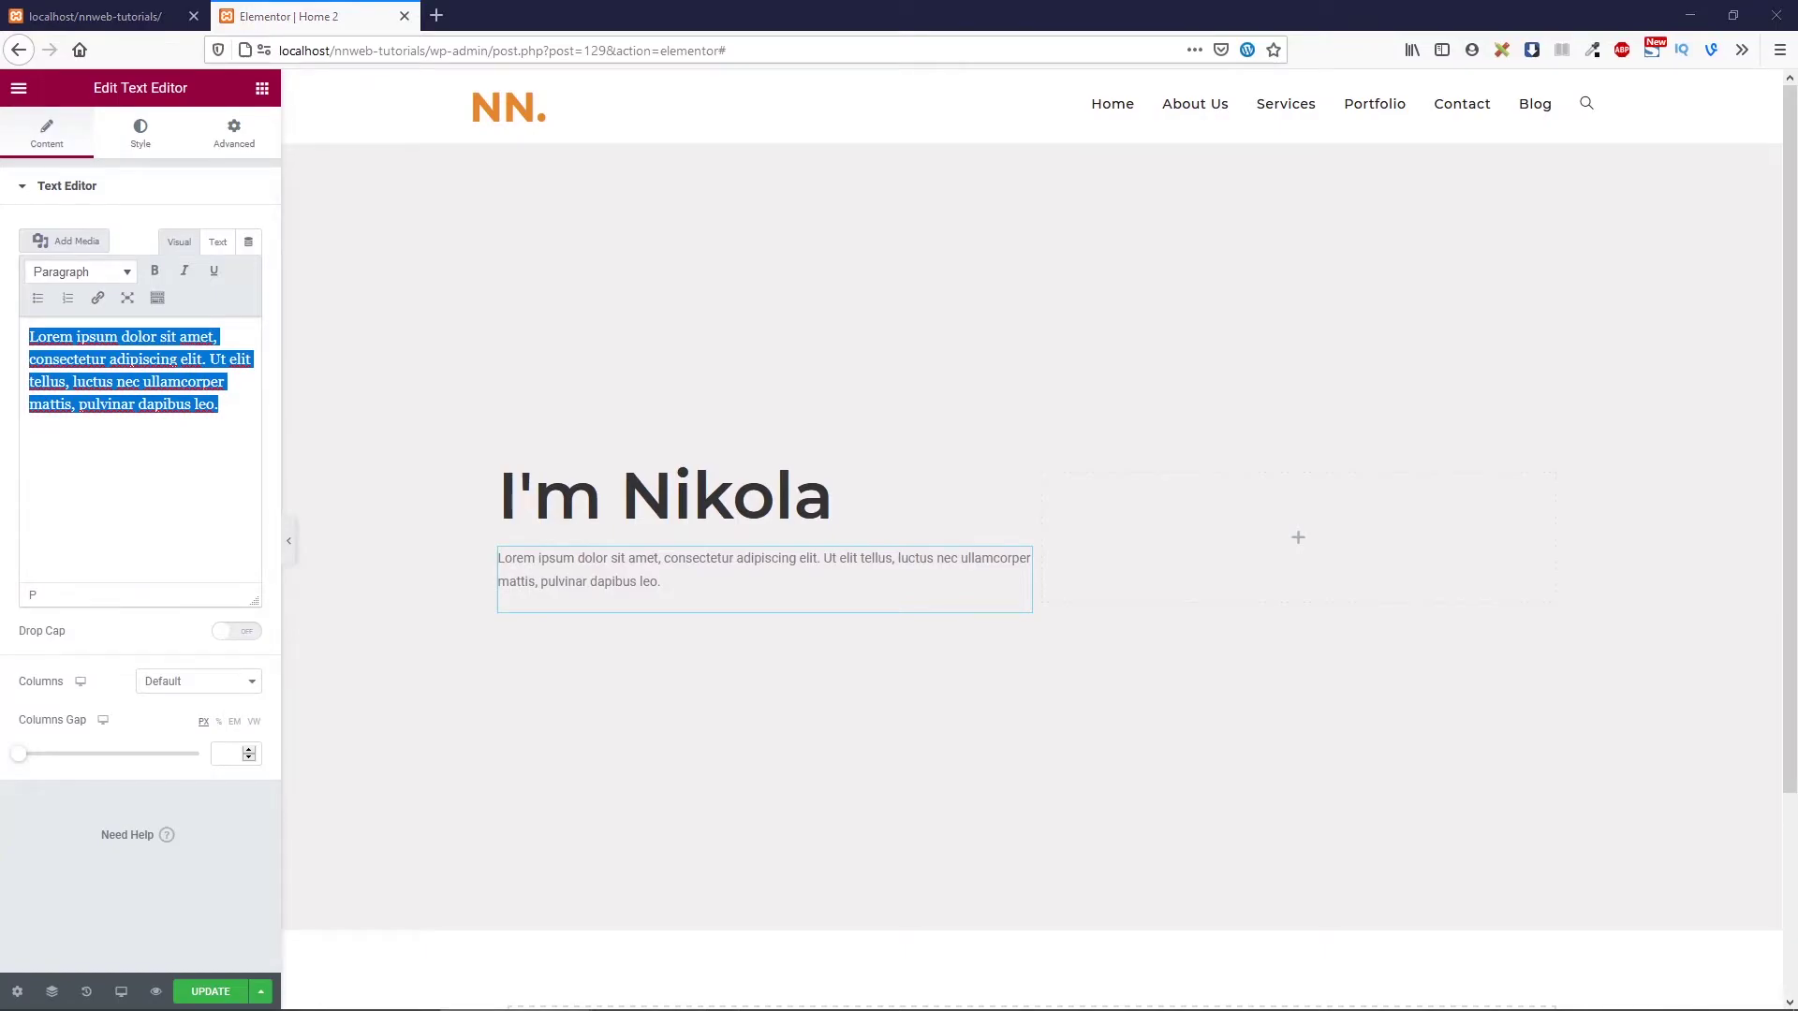
text(I teach about WordPress, HTML & CSS, and Web Design)
Insert <br> line breaks in the paragraph's HTML after "WordPress," and after "CSS, and"
click(217, 242)
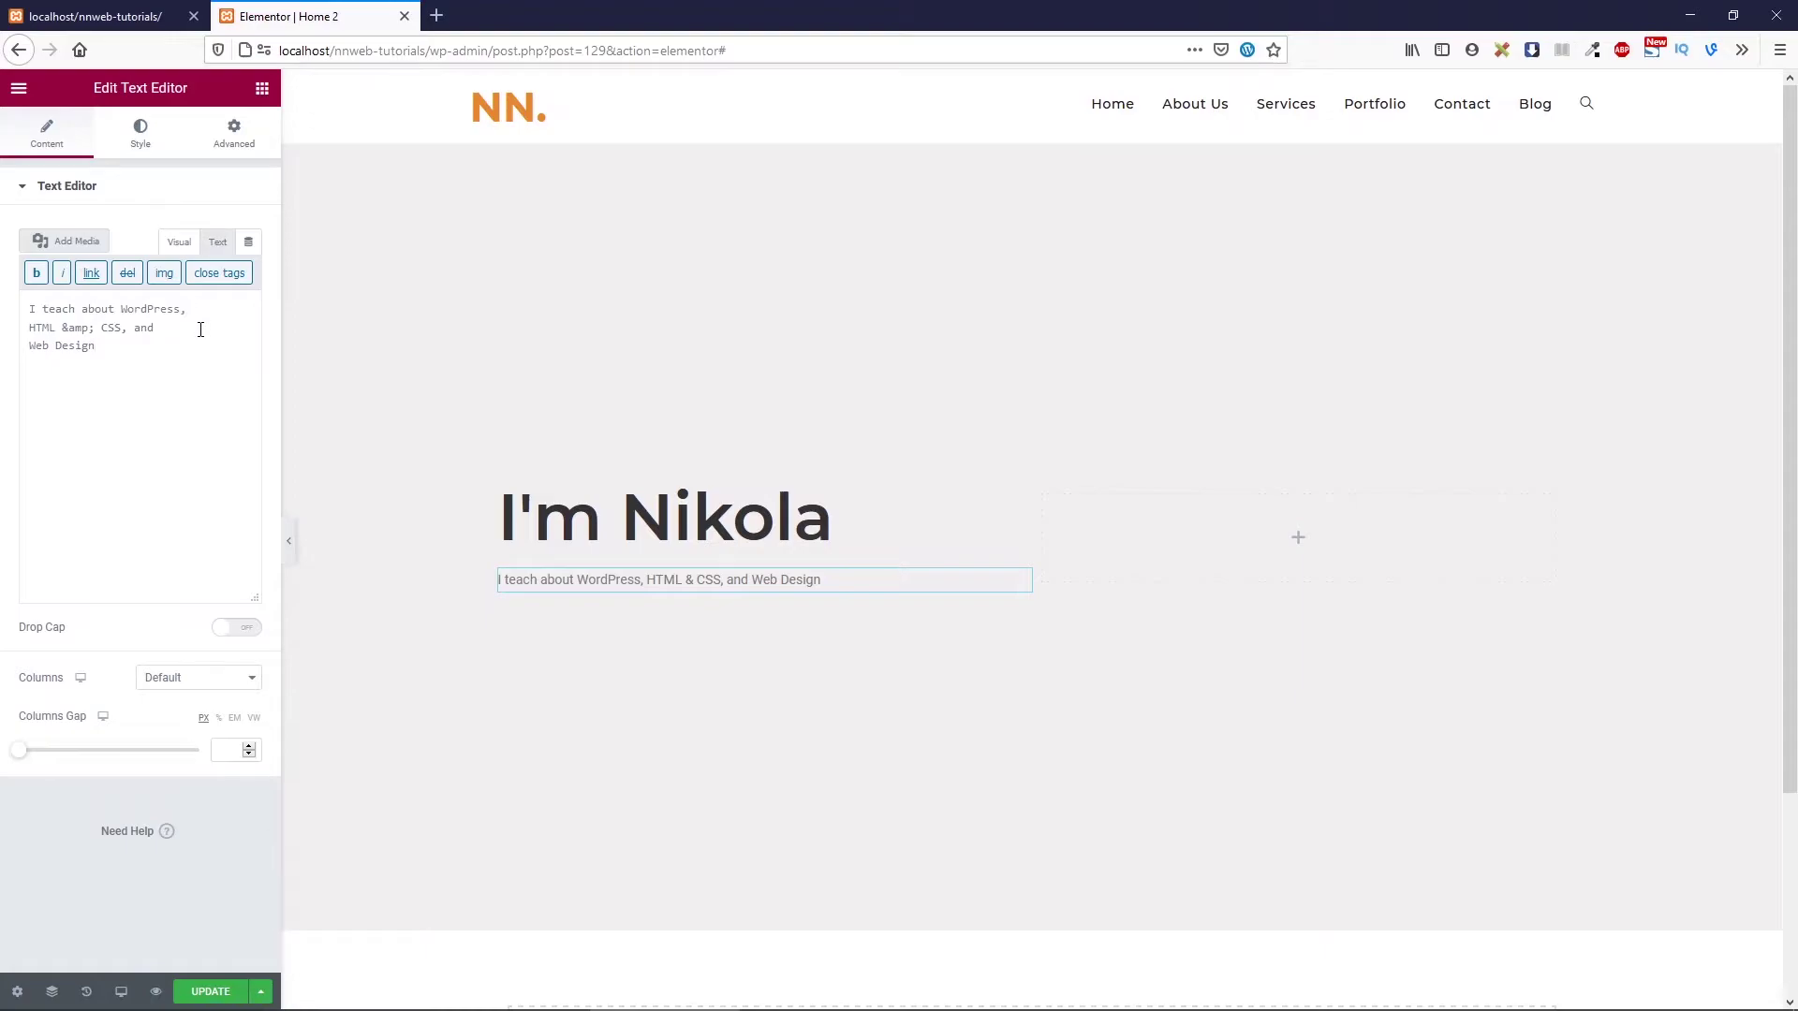
text(br>)
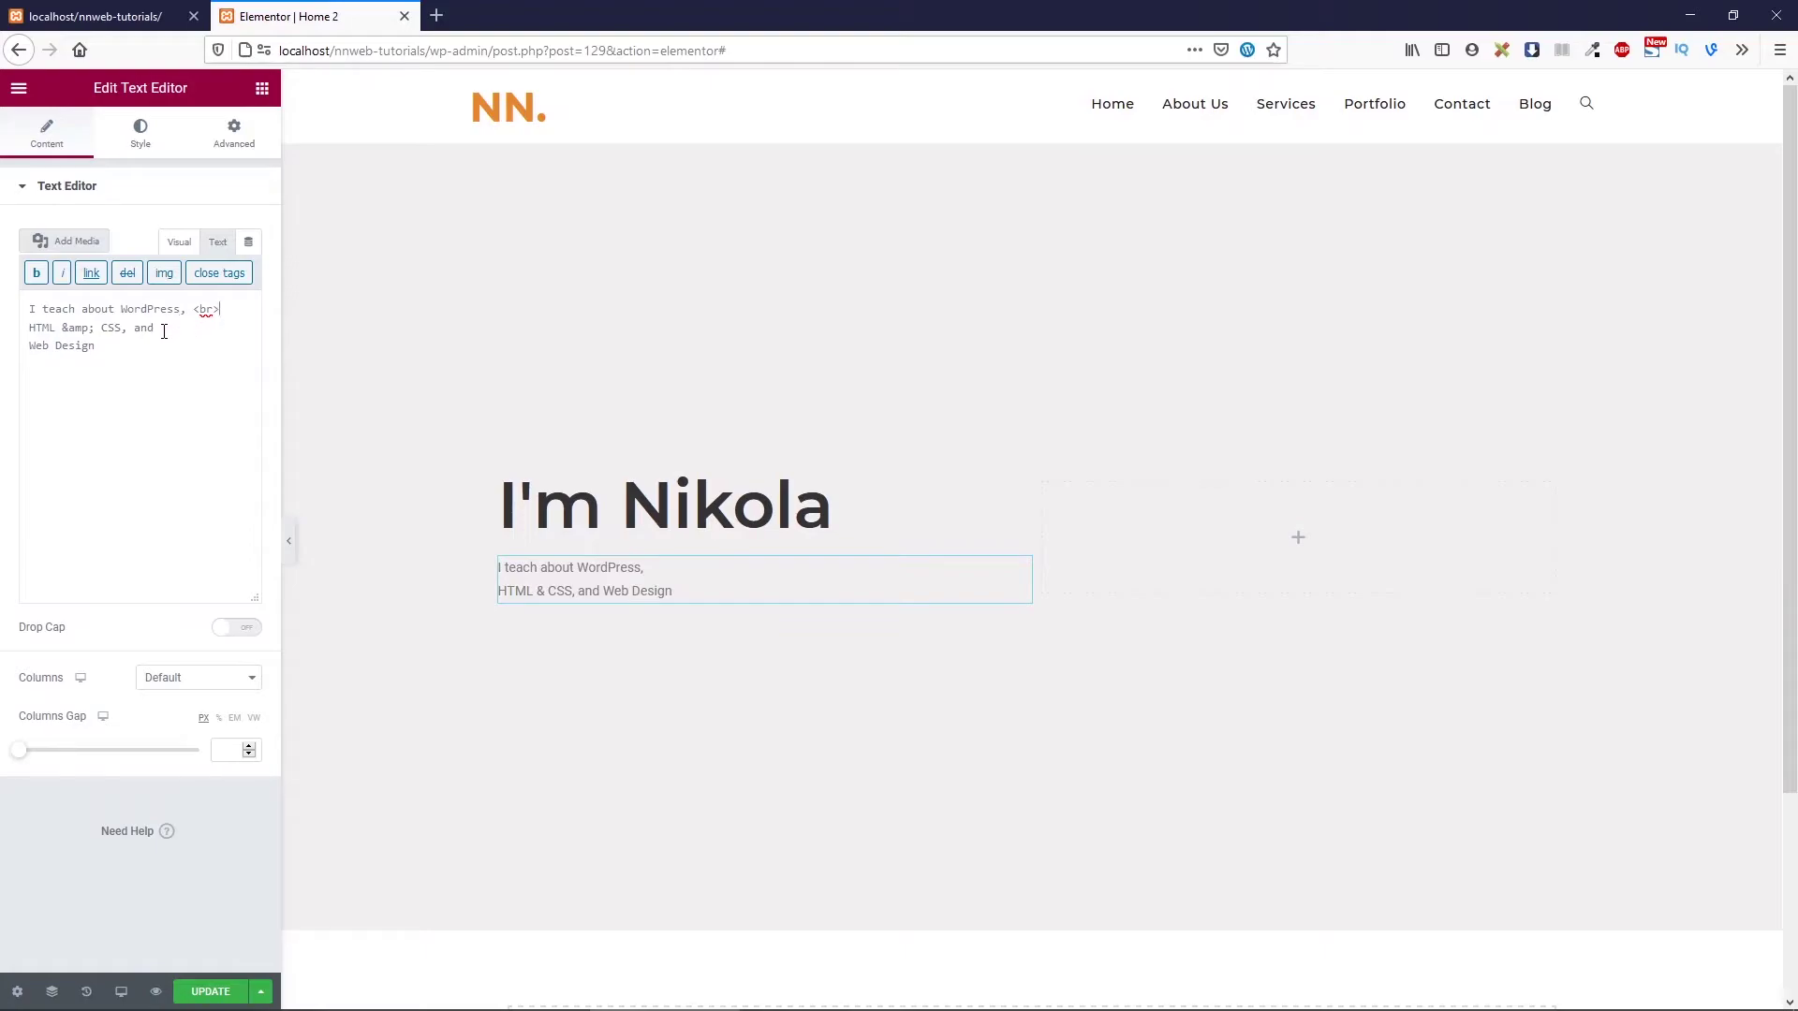
text( <br>)
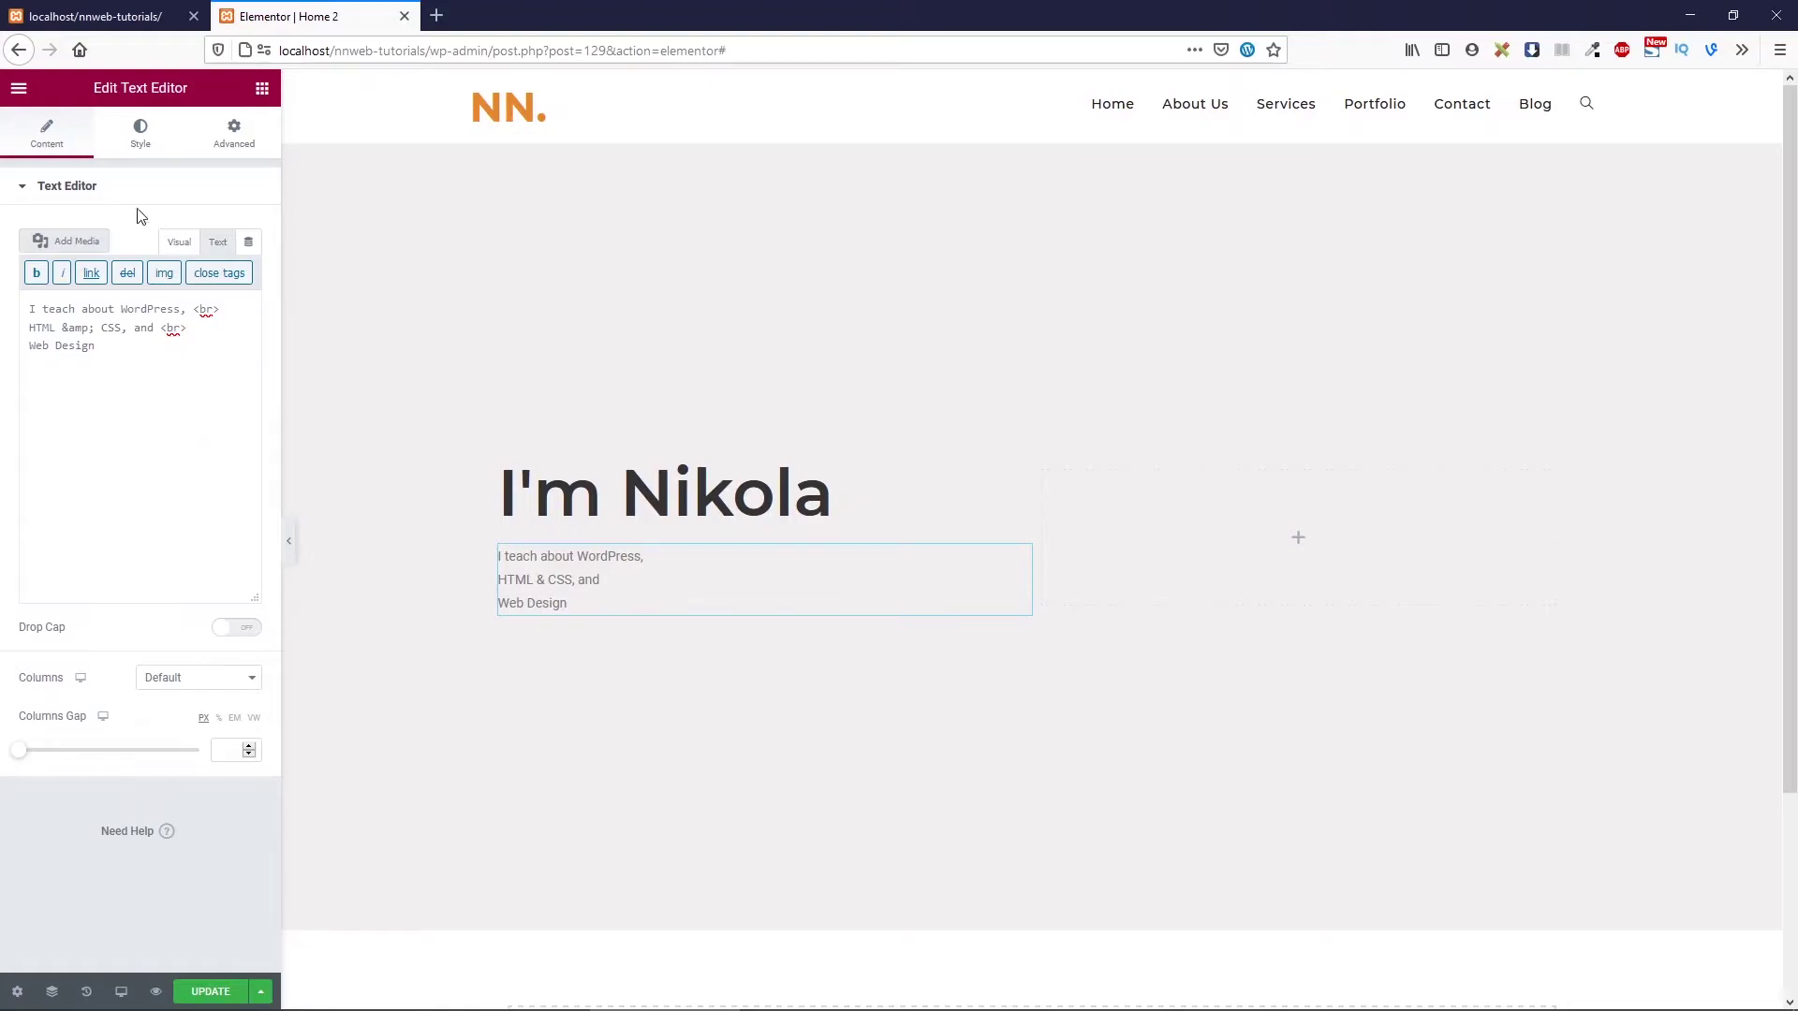
click(34, 186)
Set the paragraph's text color to #333
click(150, 136)
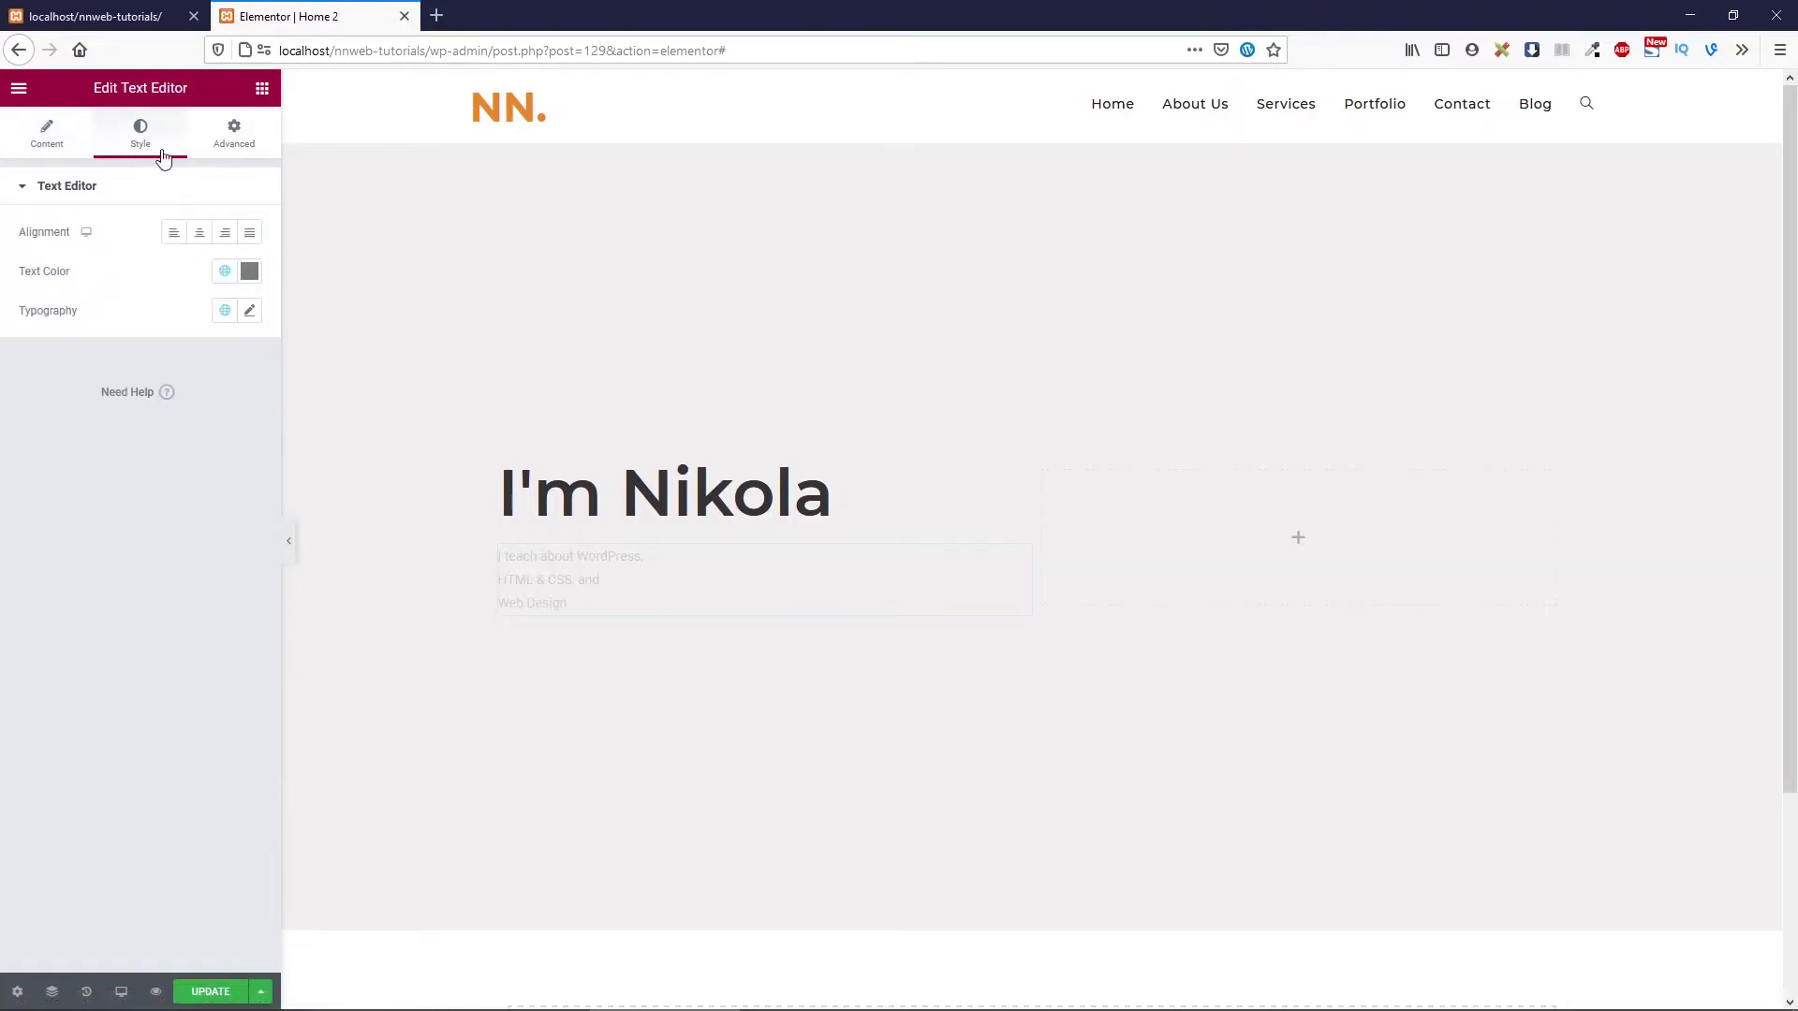
click(249, 272)
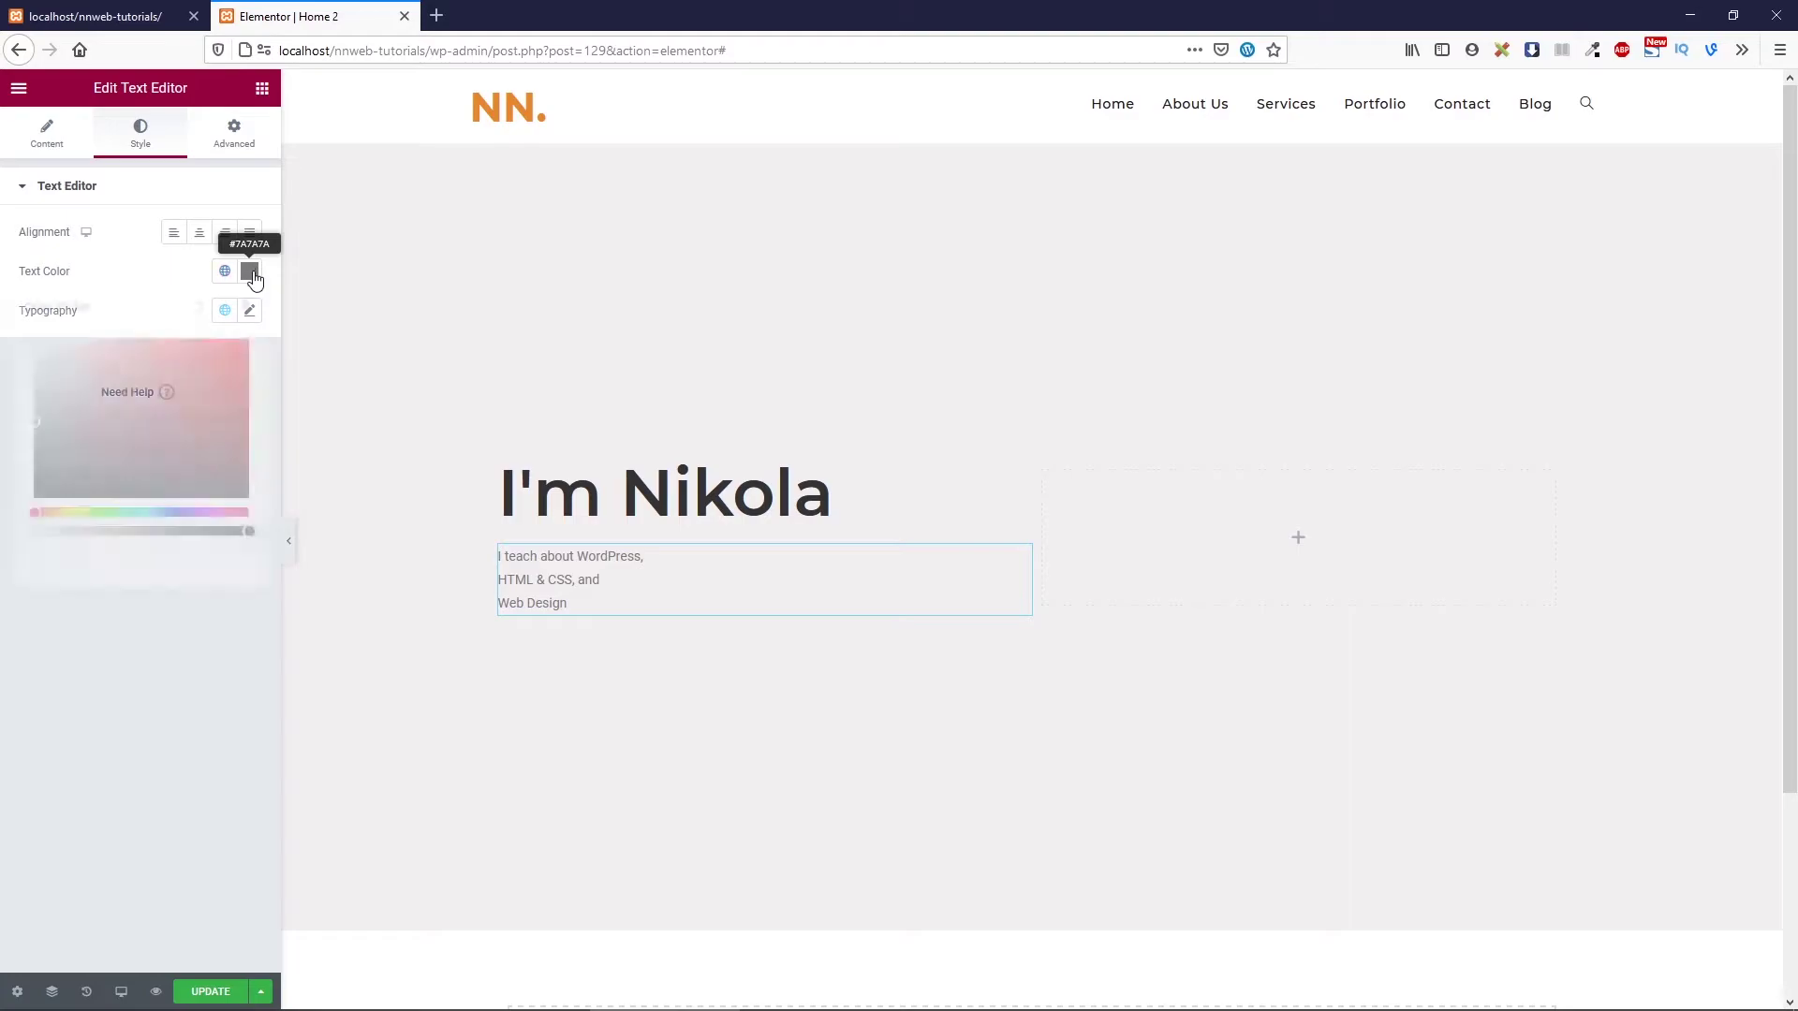
text(#333)
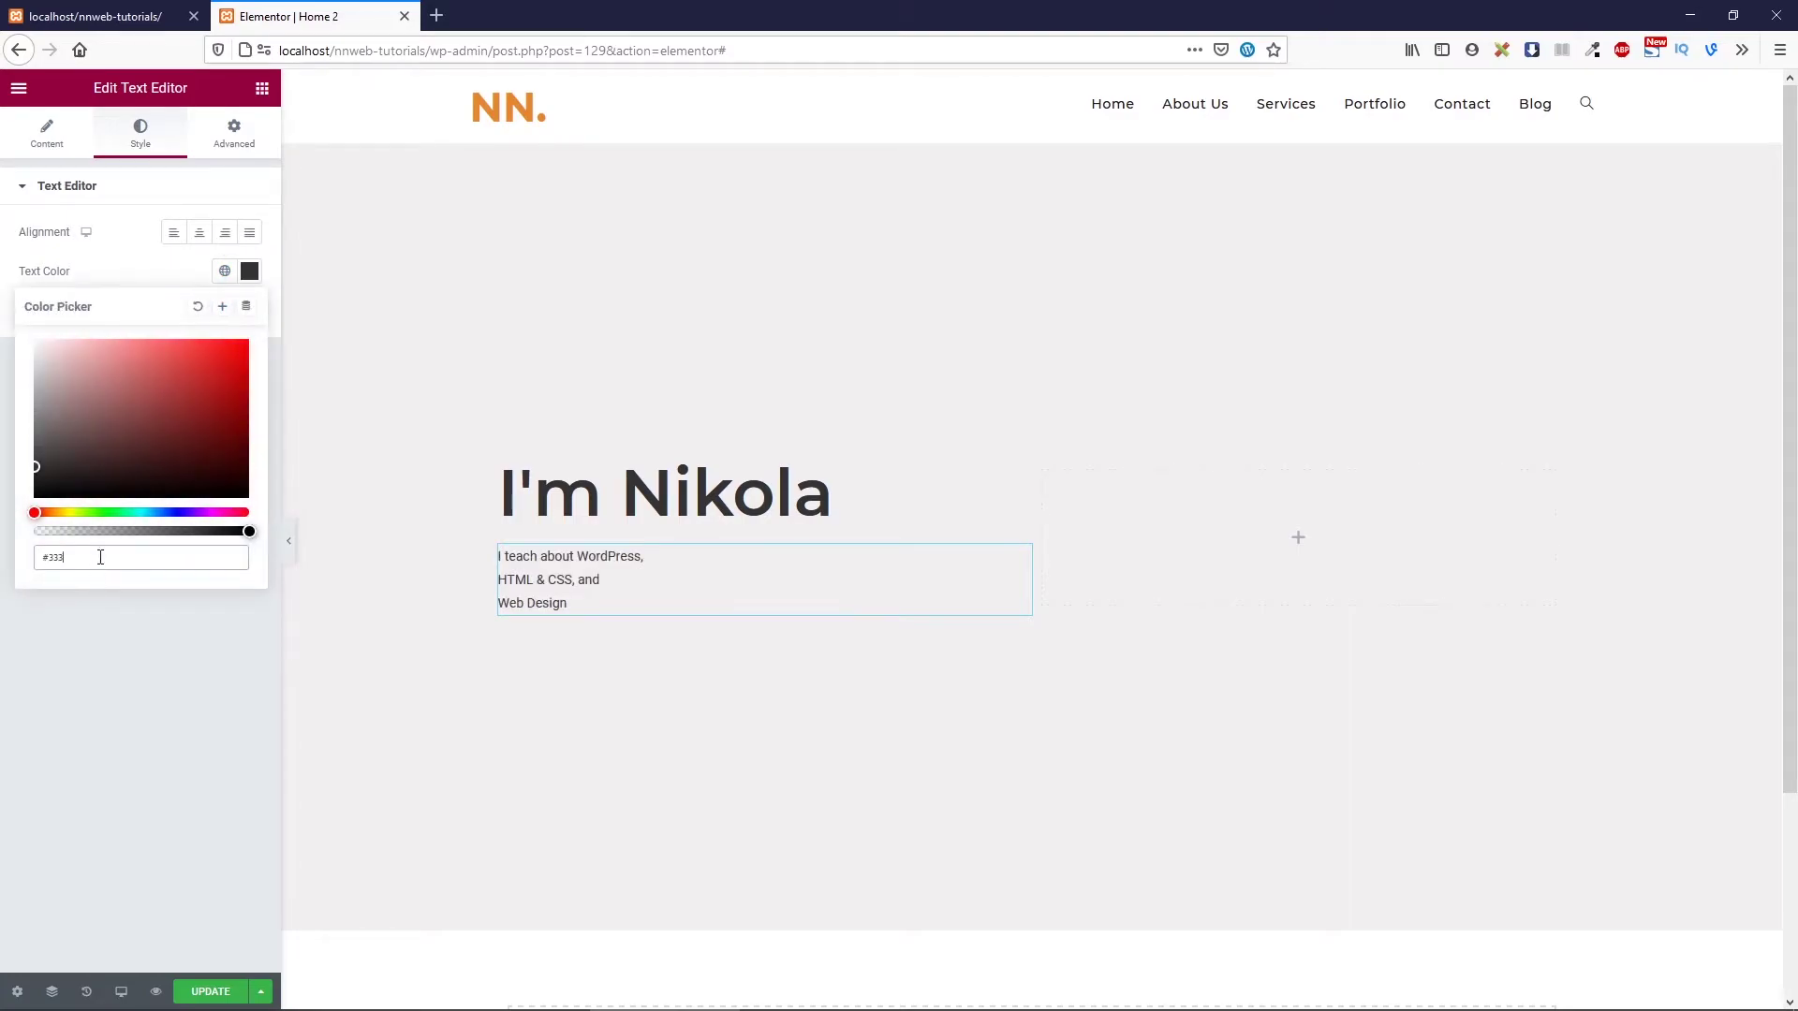
click(249, 271)
Set the paragraph's typography to the Montserrat family at a size of 22 px
click(250, 312)
click(206, 400)
text(mont)
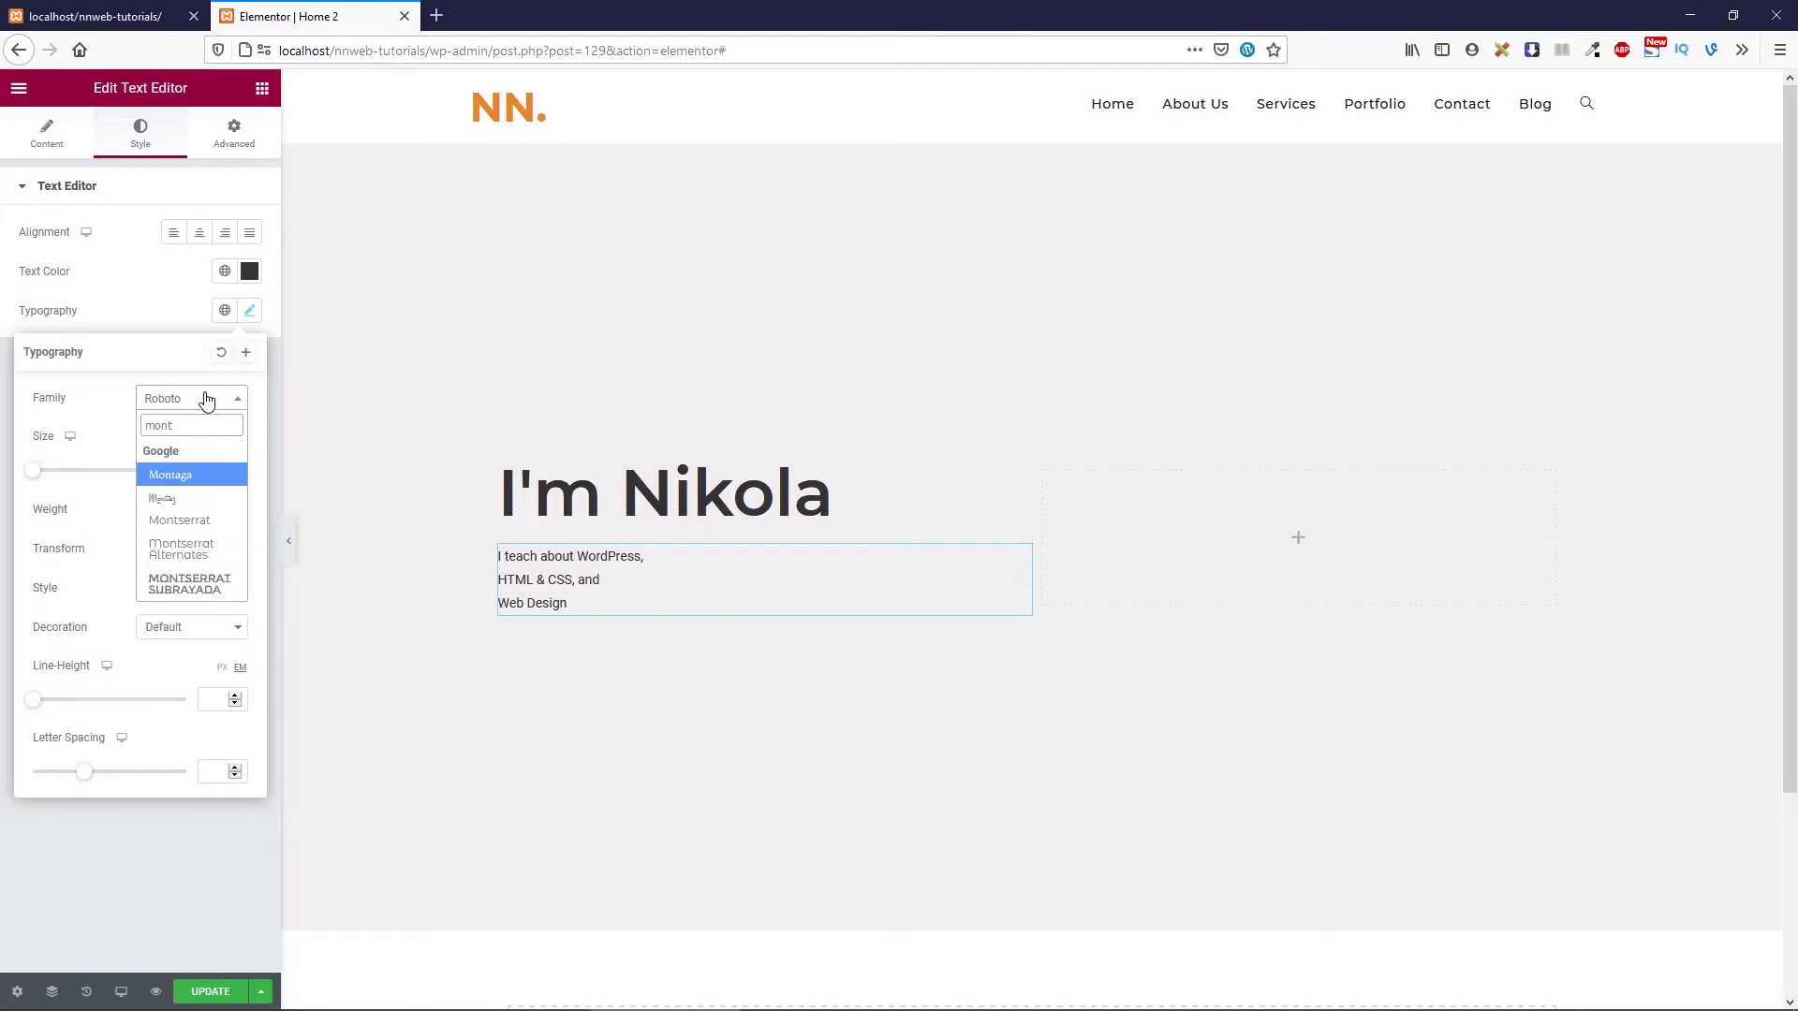
click(212, 521)
click(217, 473)
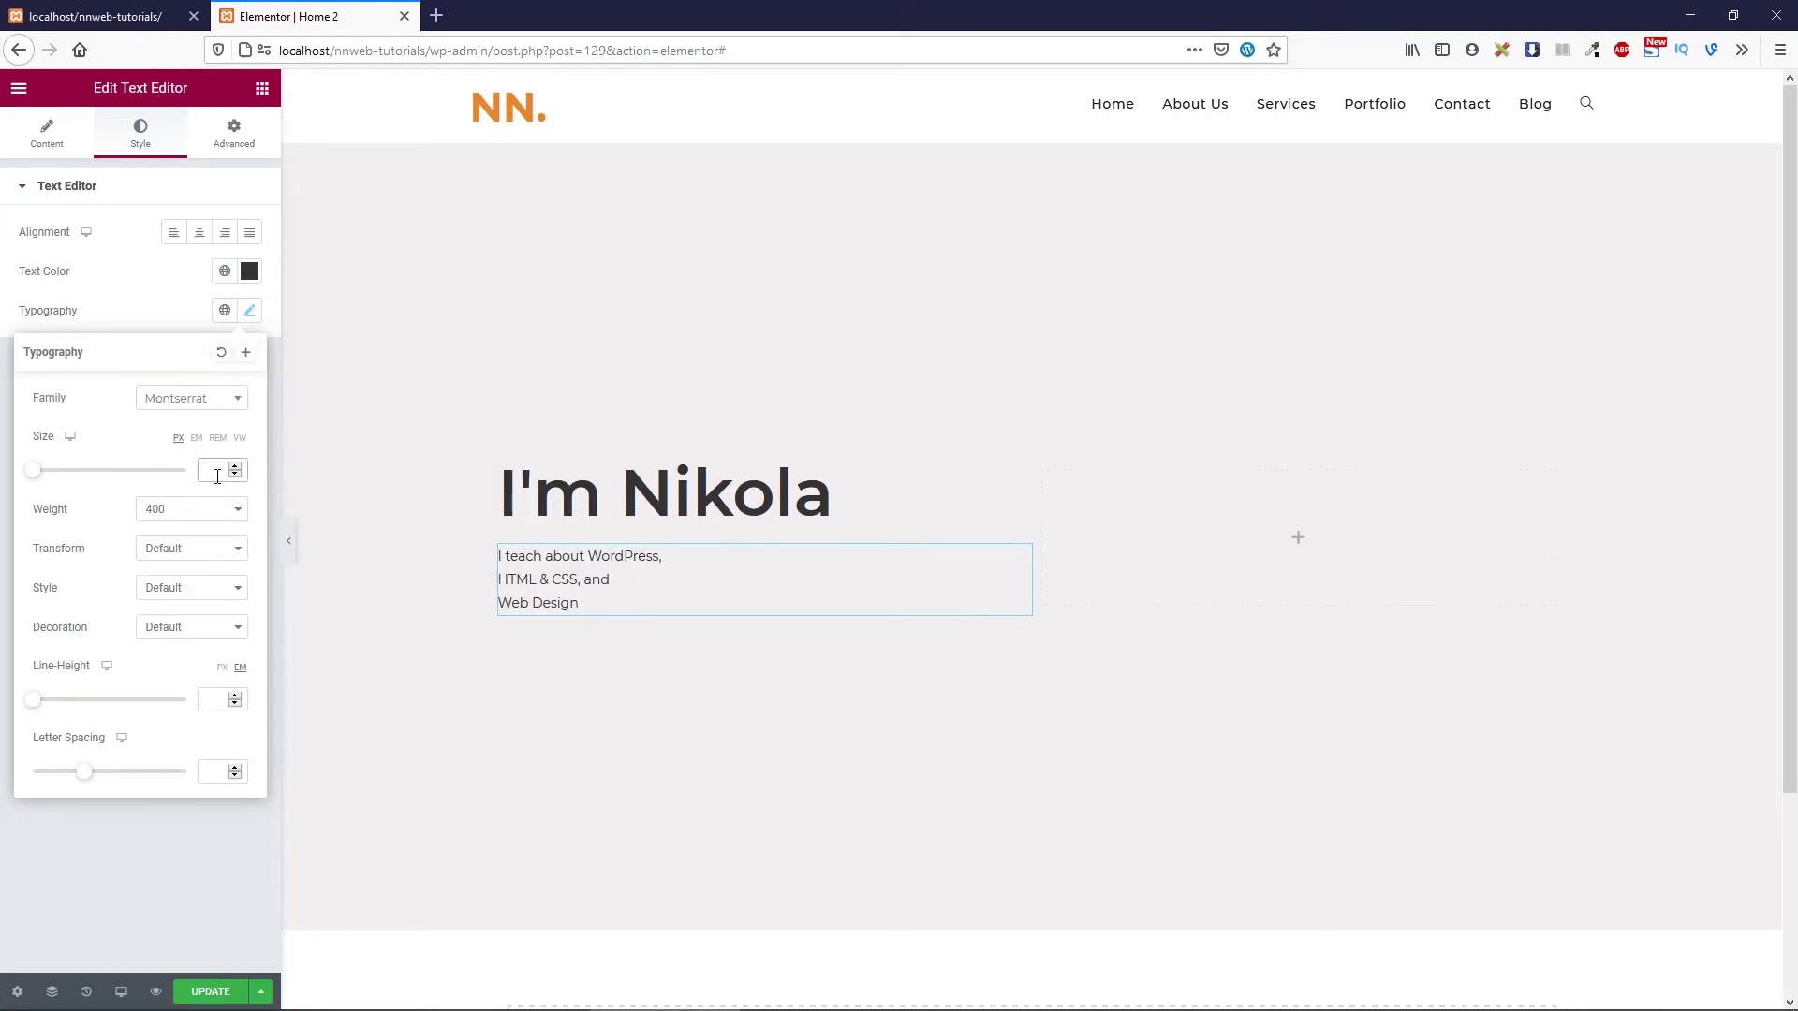
text(40)
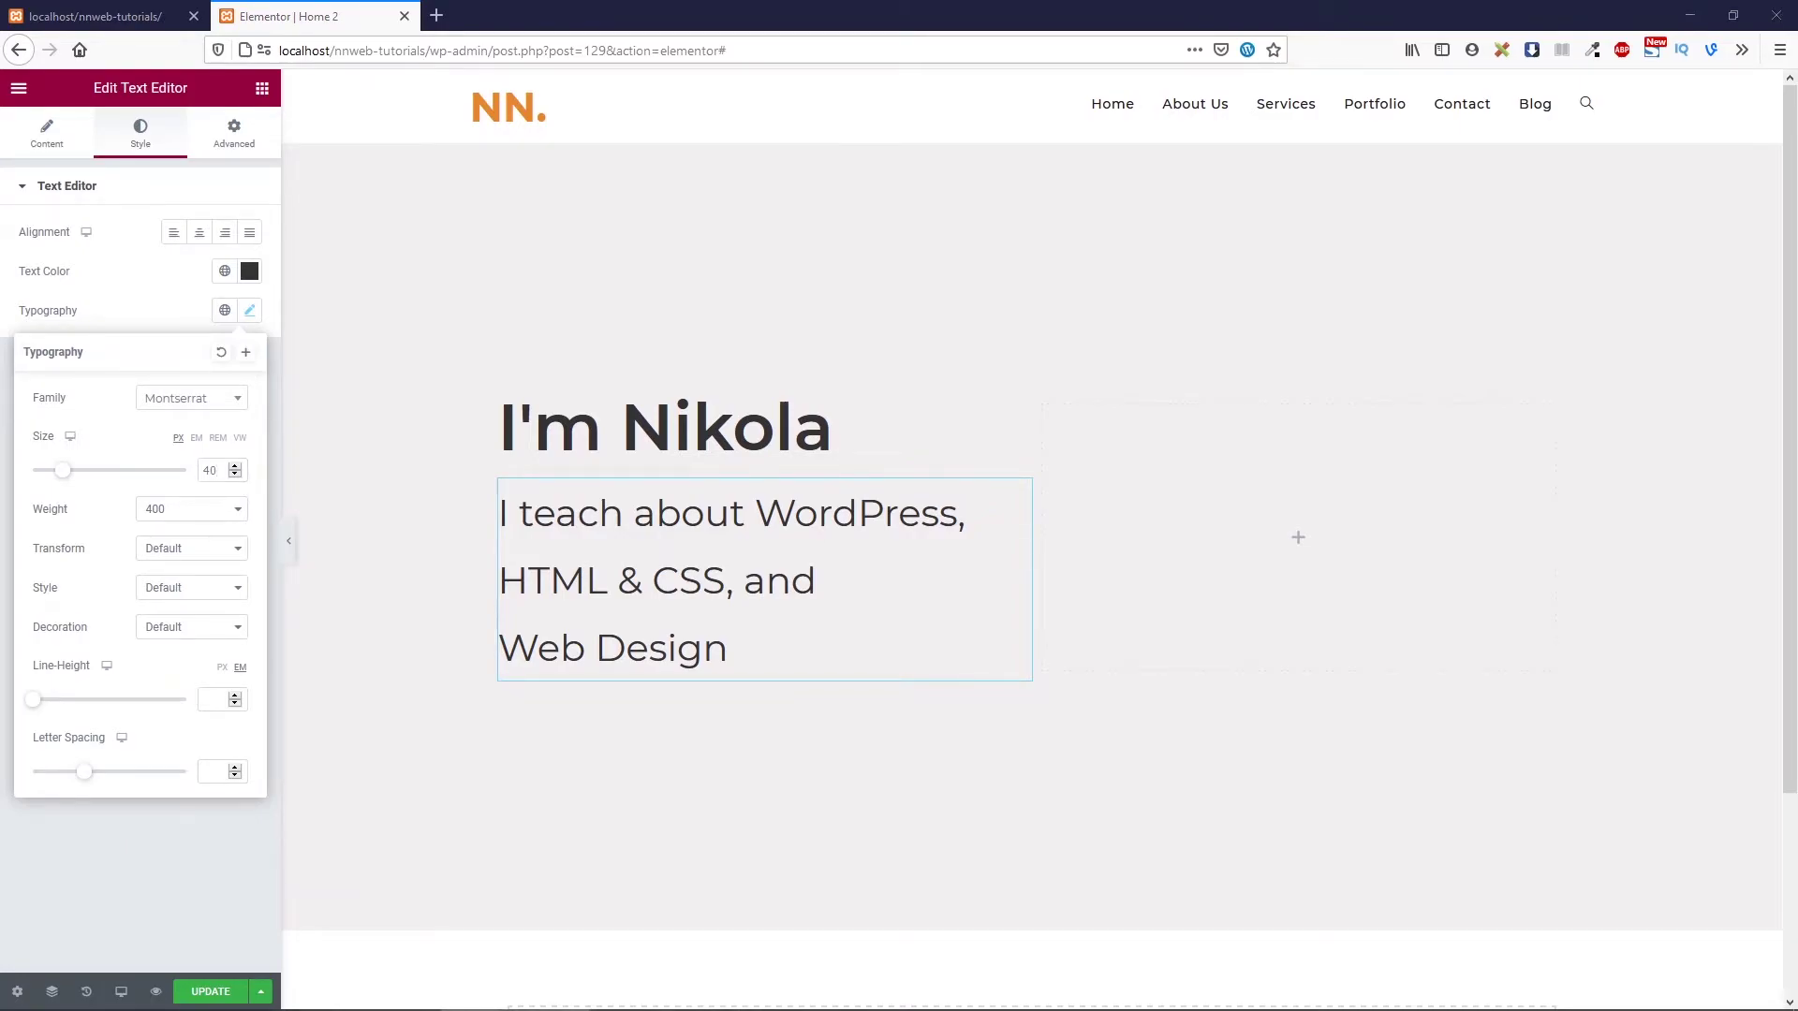
drag(219, 471, 193, 478)
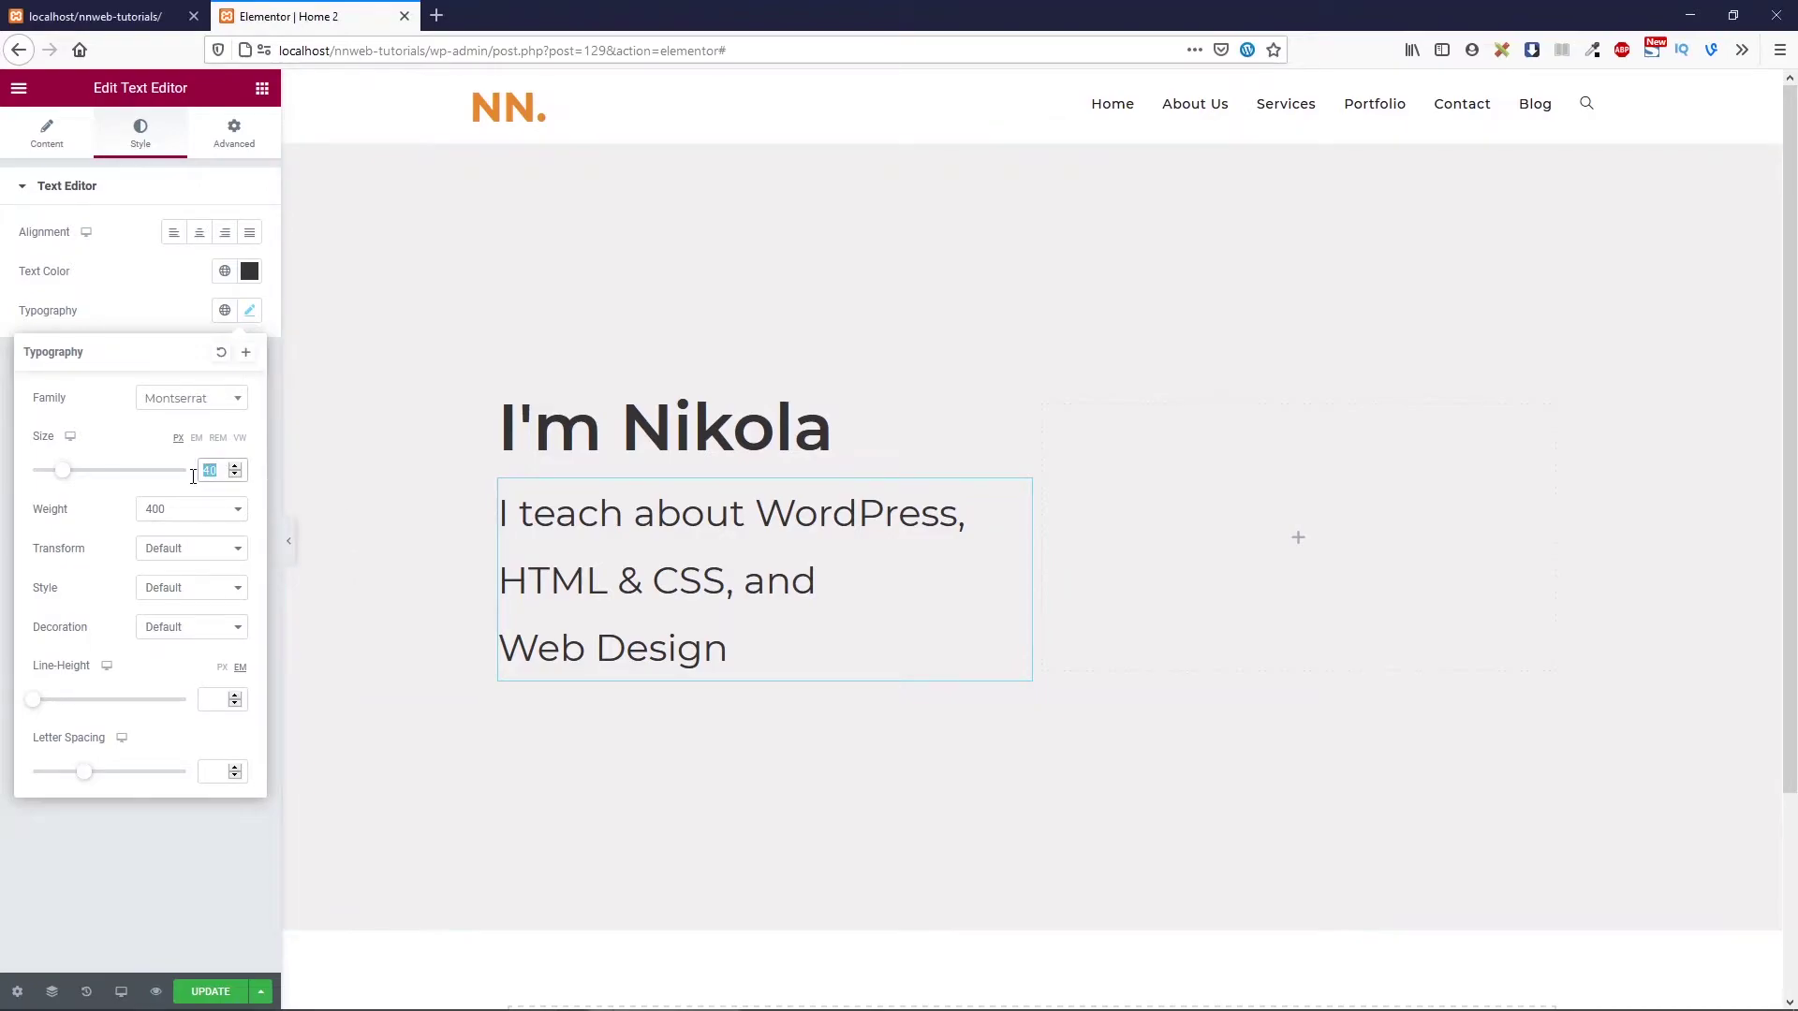
text(22)
Set the paragraph's font weight to 500
click(194, 509)
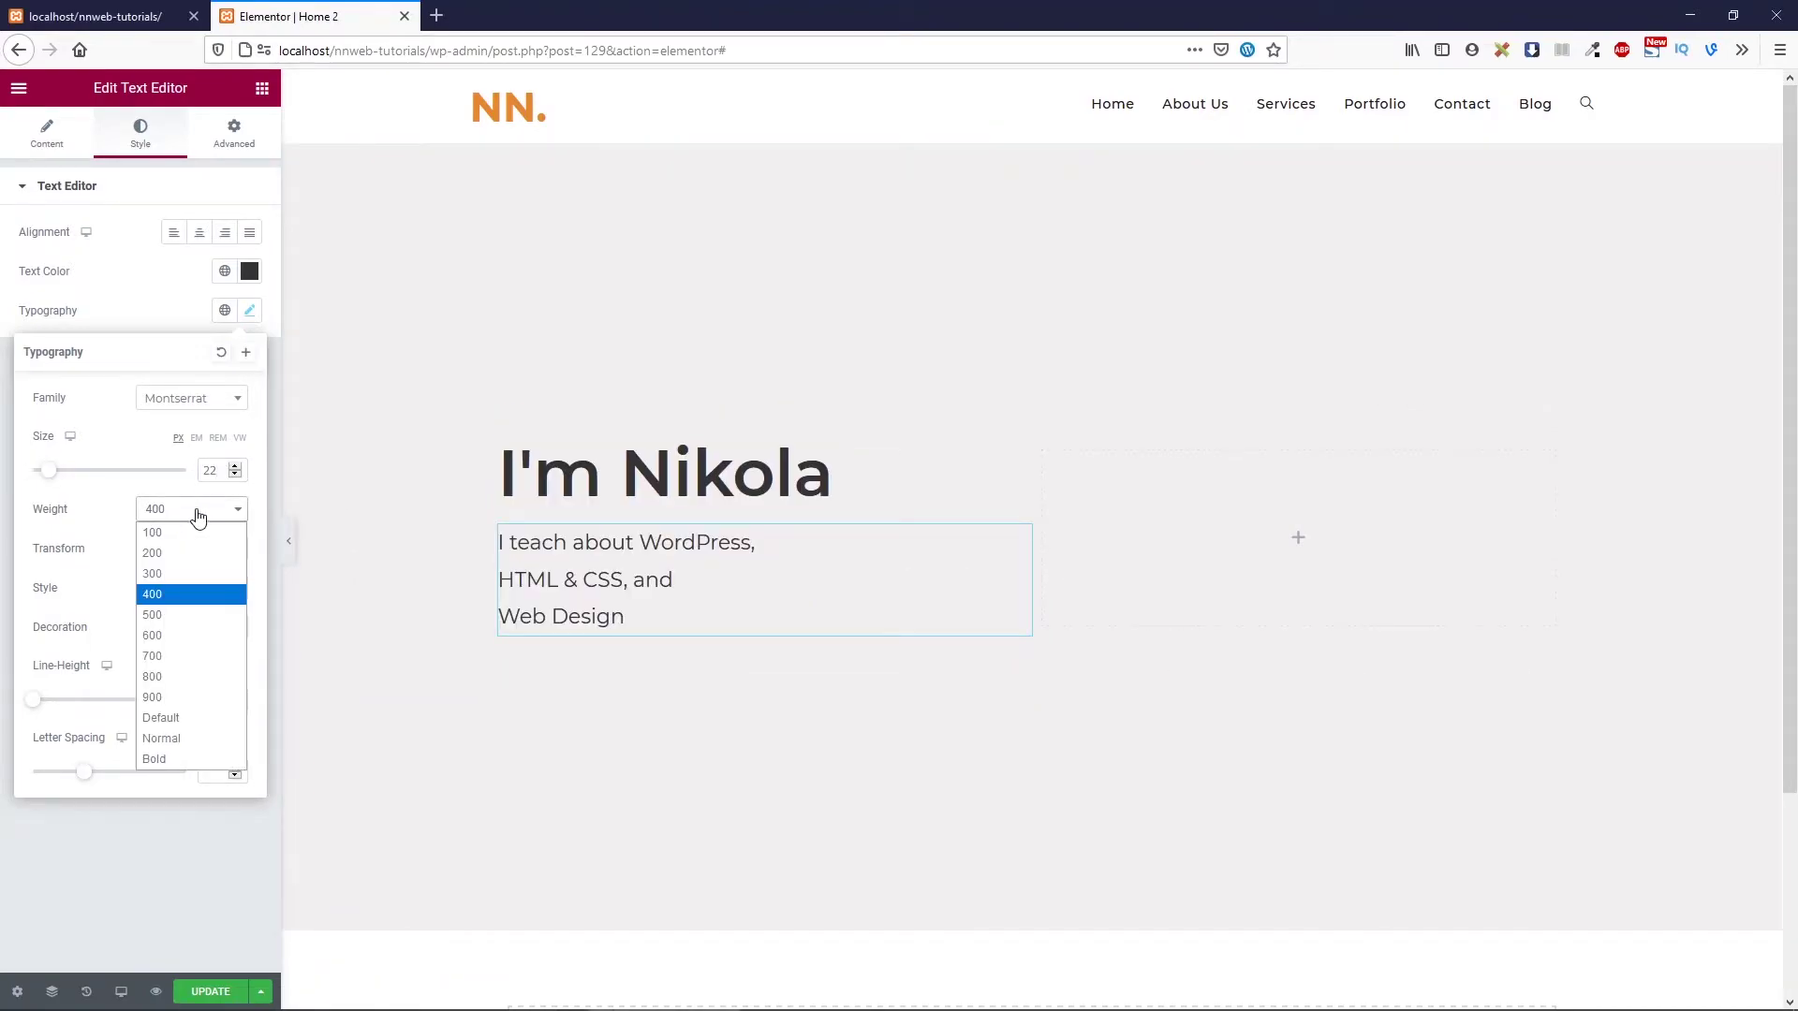
click(182, 610)
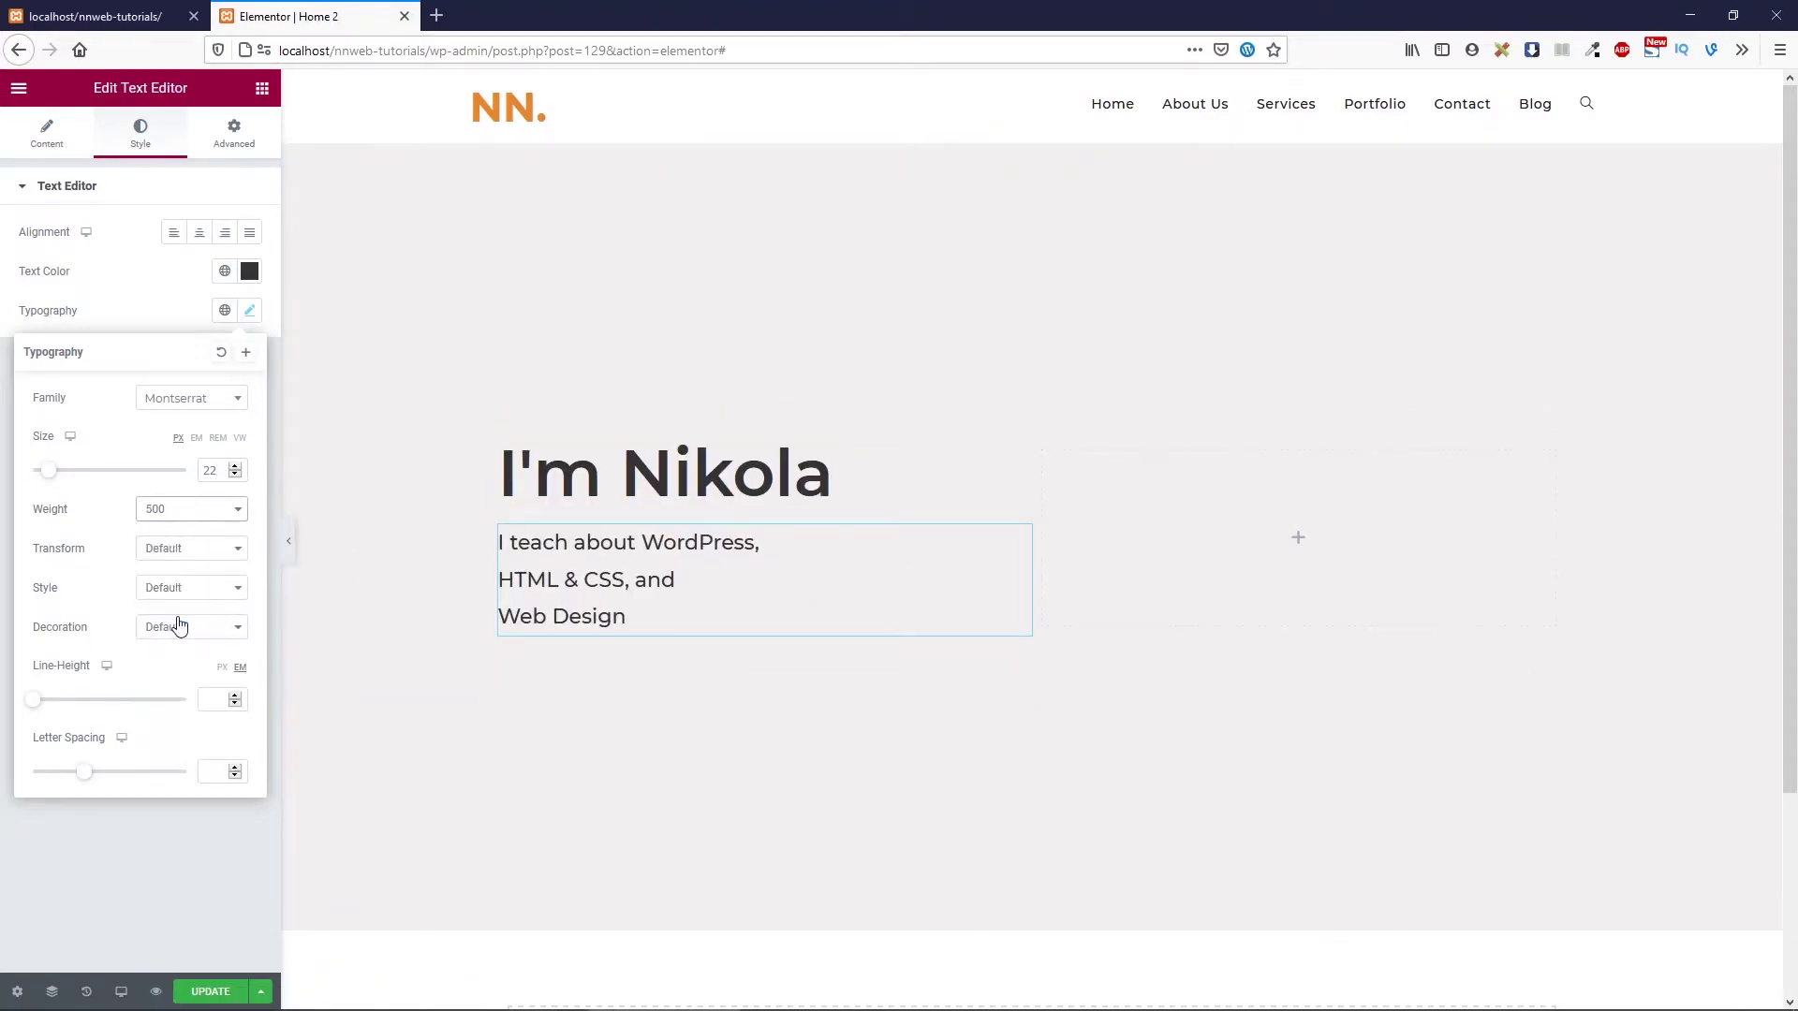
click(206, 515)
click(207, 516)
click(249, 312)
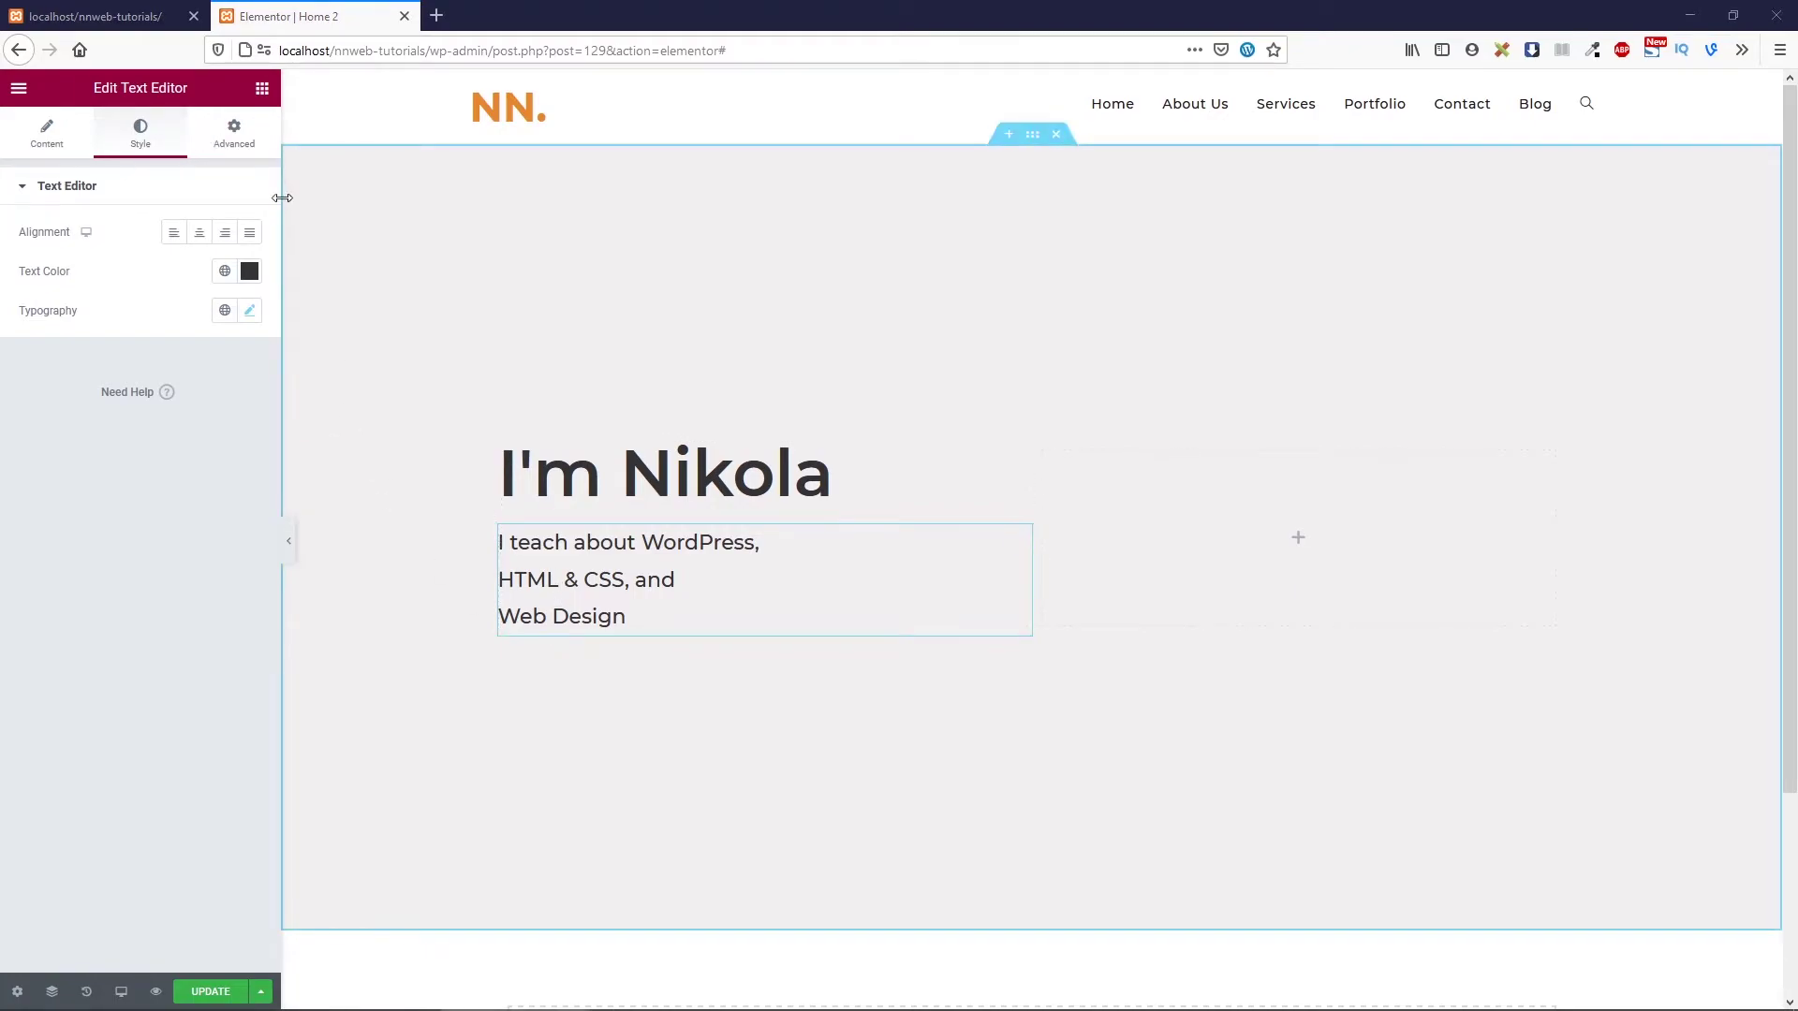
Add a Button widget below the paragraph with the text "Hire Me" and the size Large
click(262, 89)
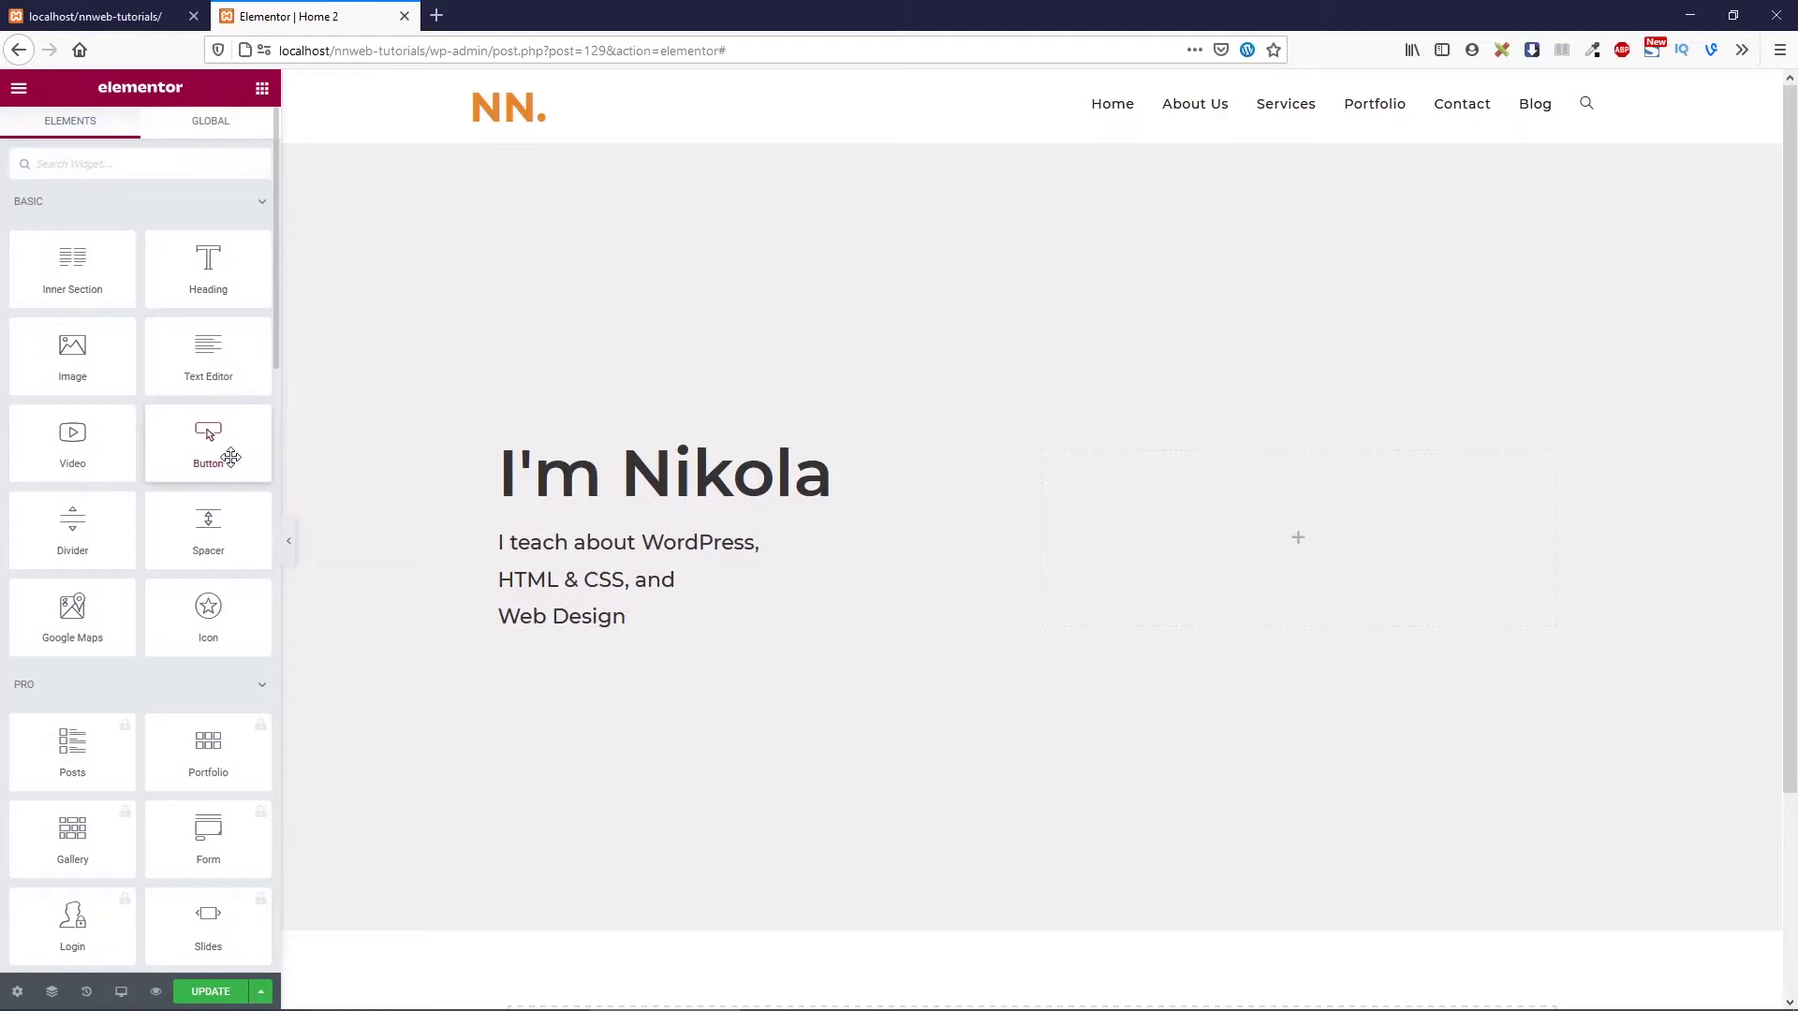
drag(230, 456, 586, 636)
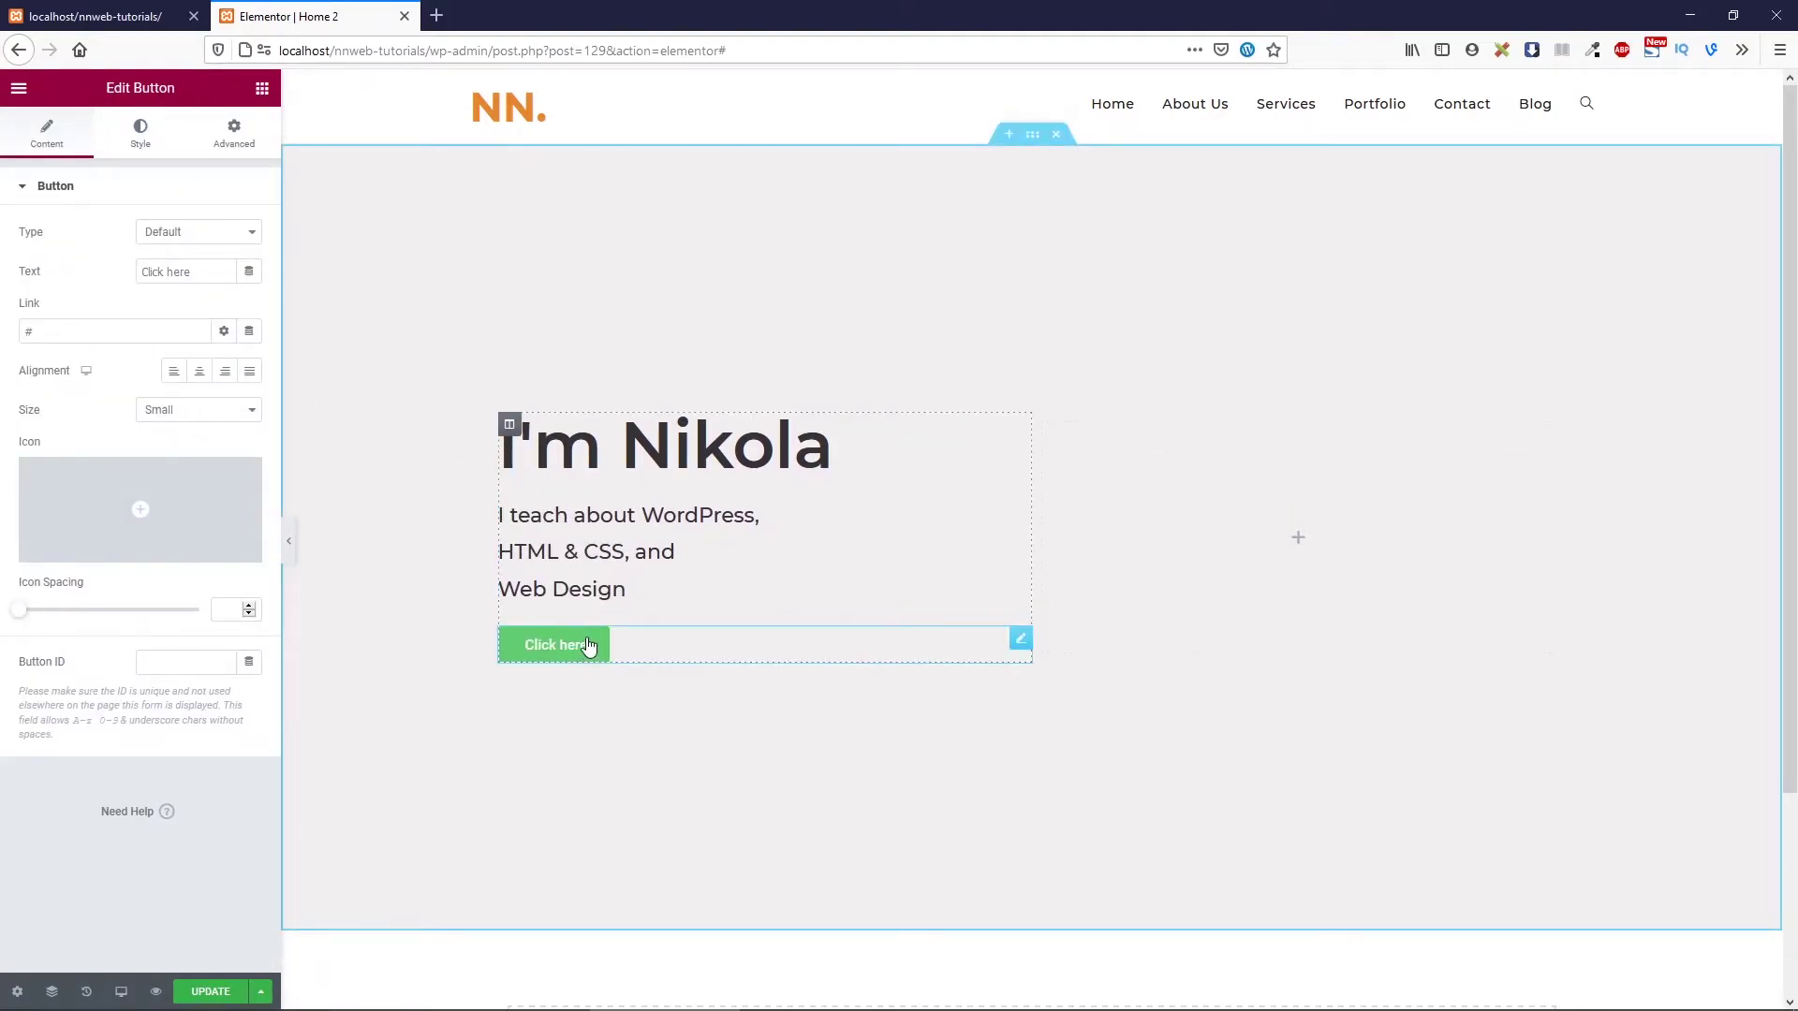
drag(193, 271, 109, 271)
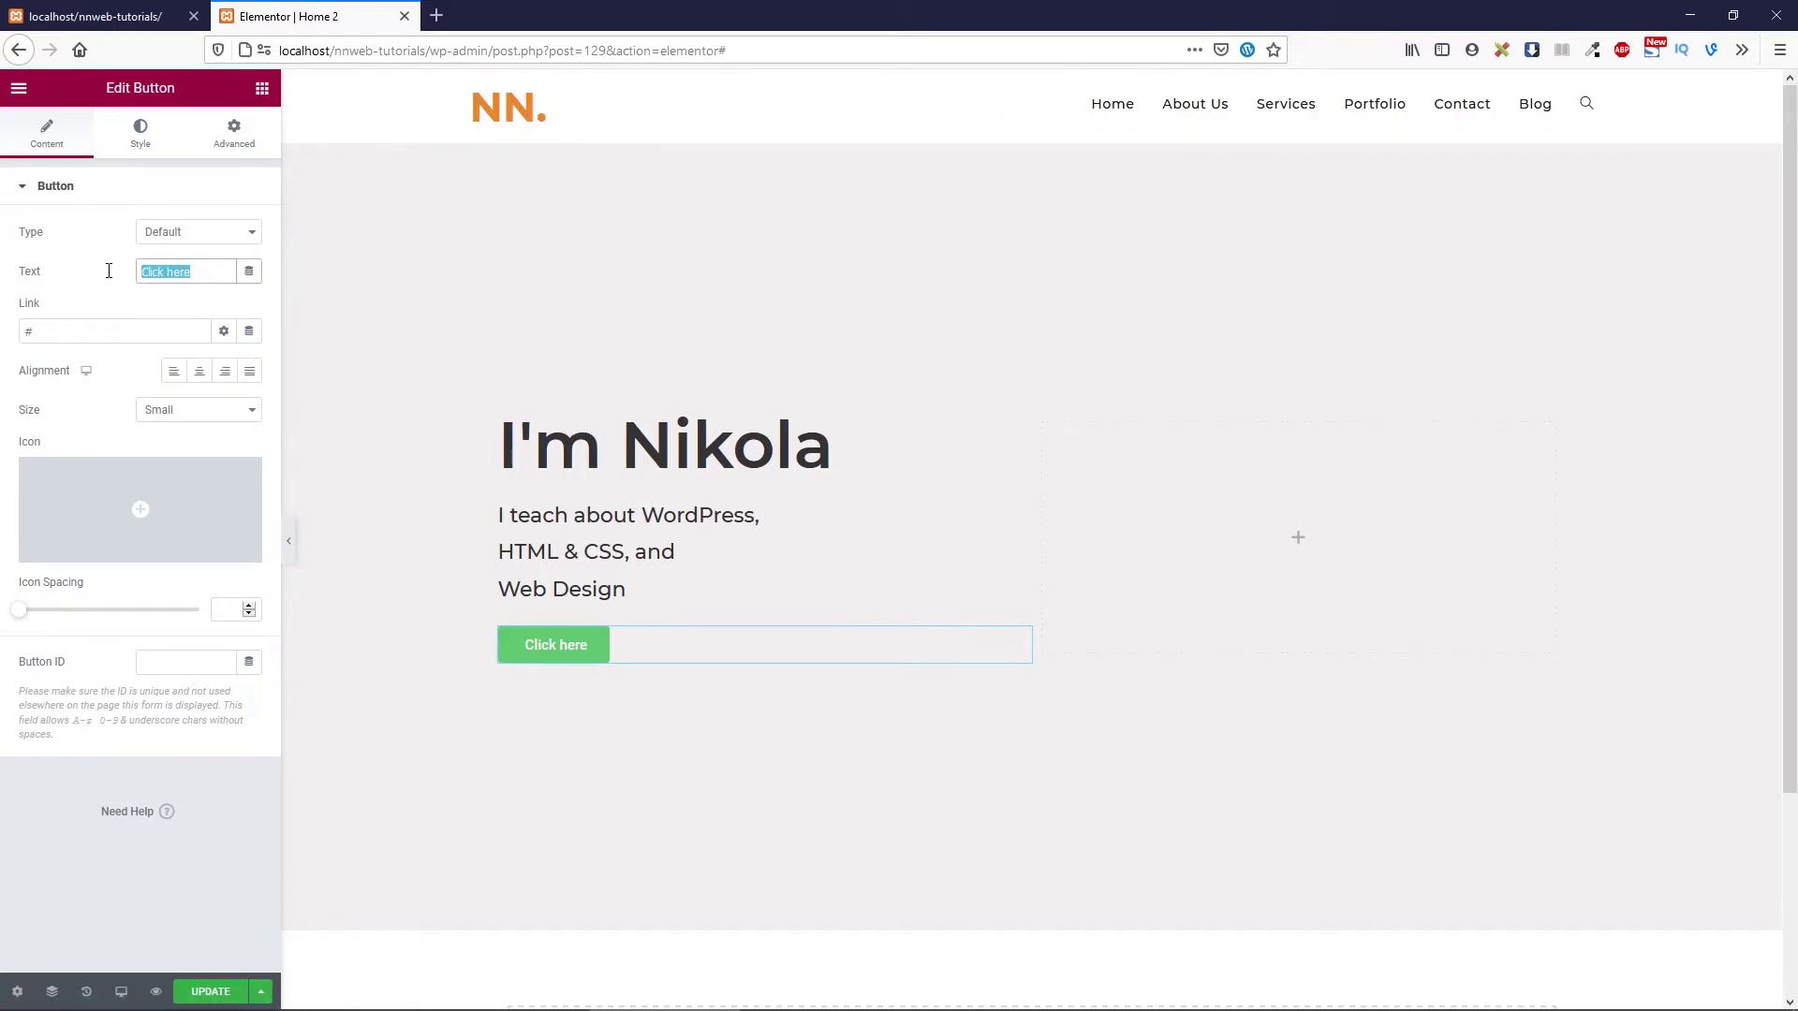
text(Hire Me)
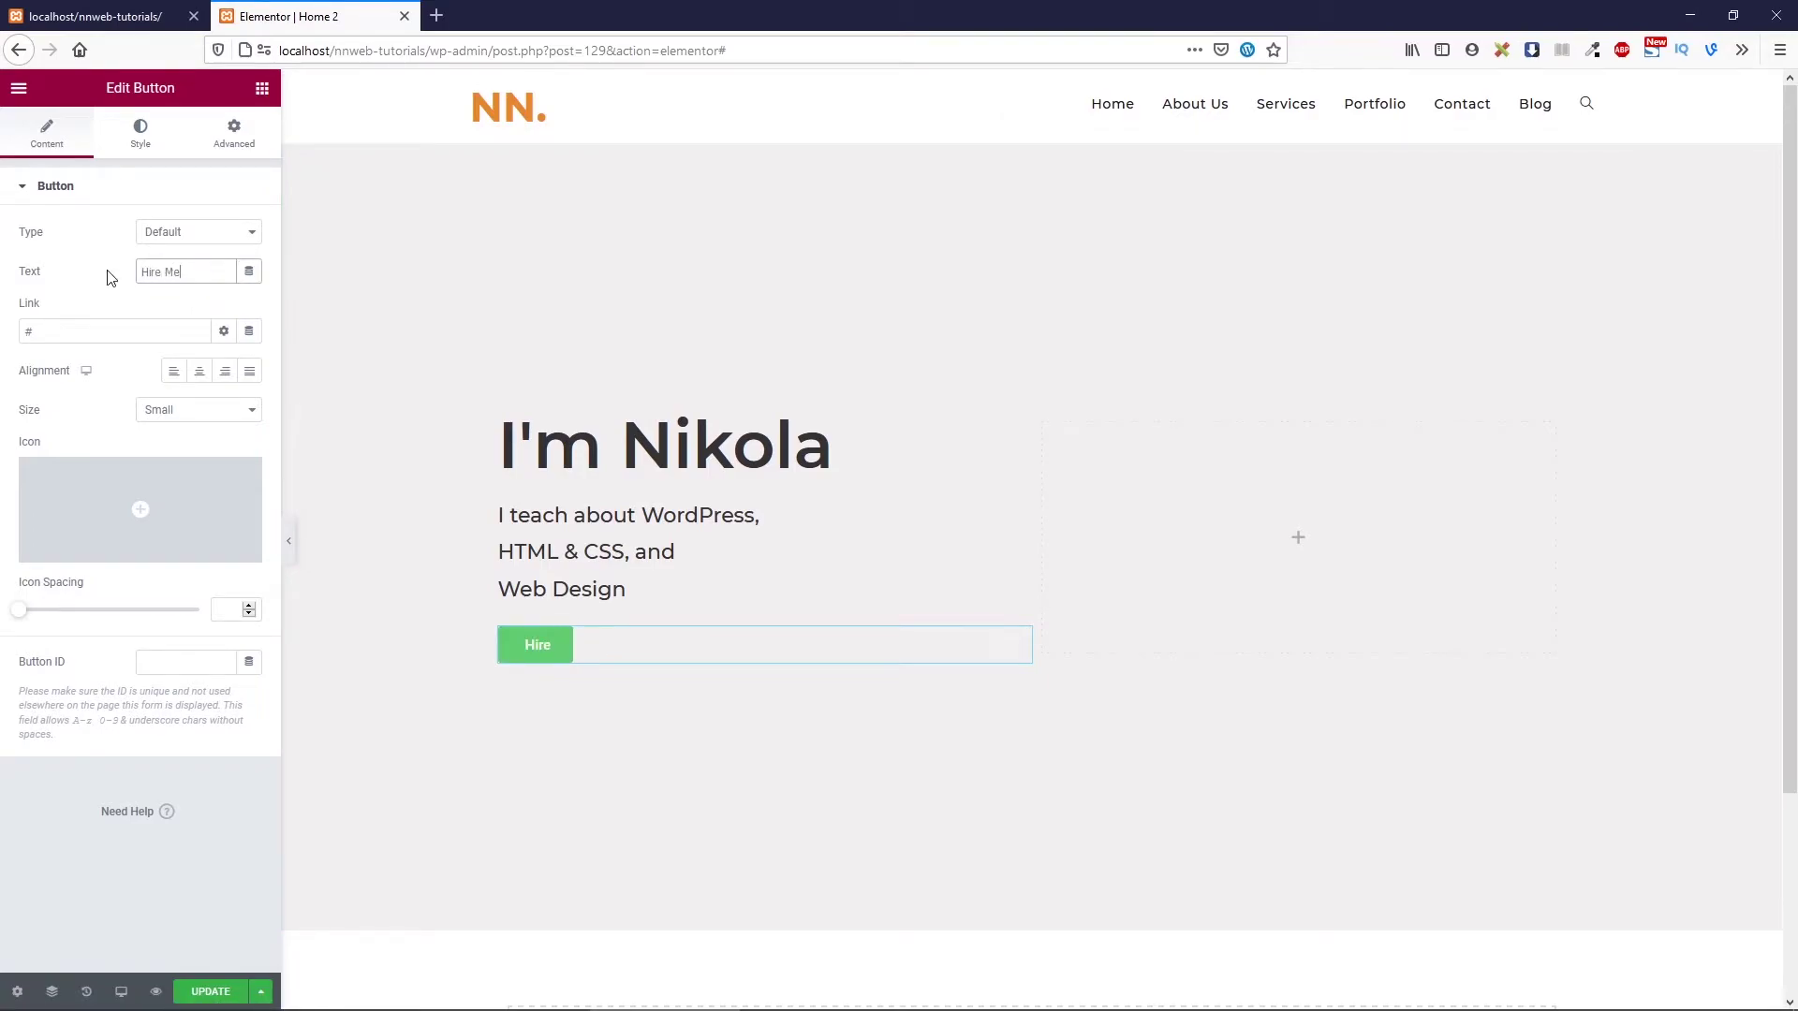
click(183, 410)
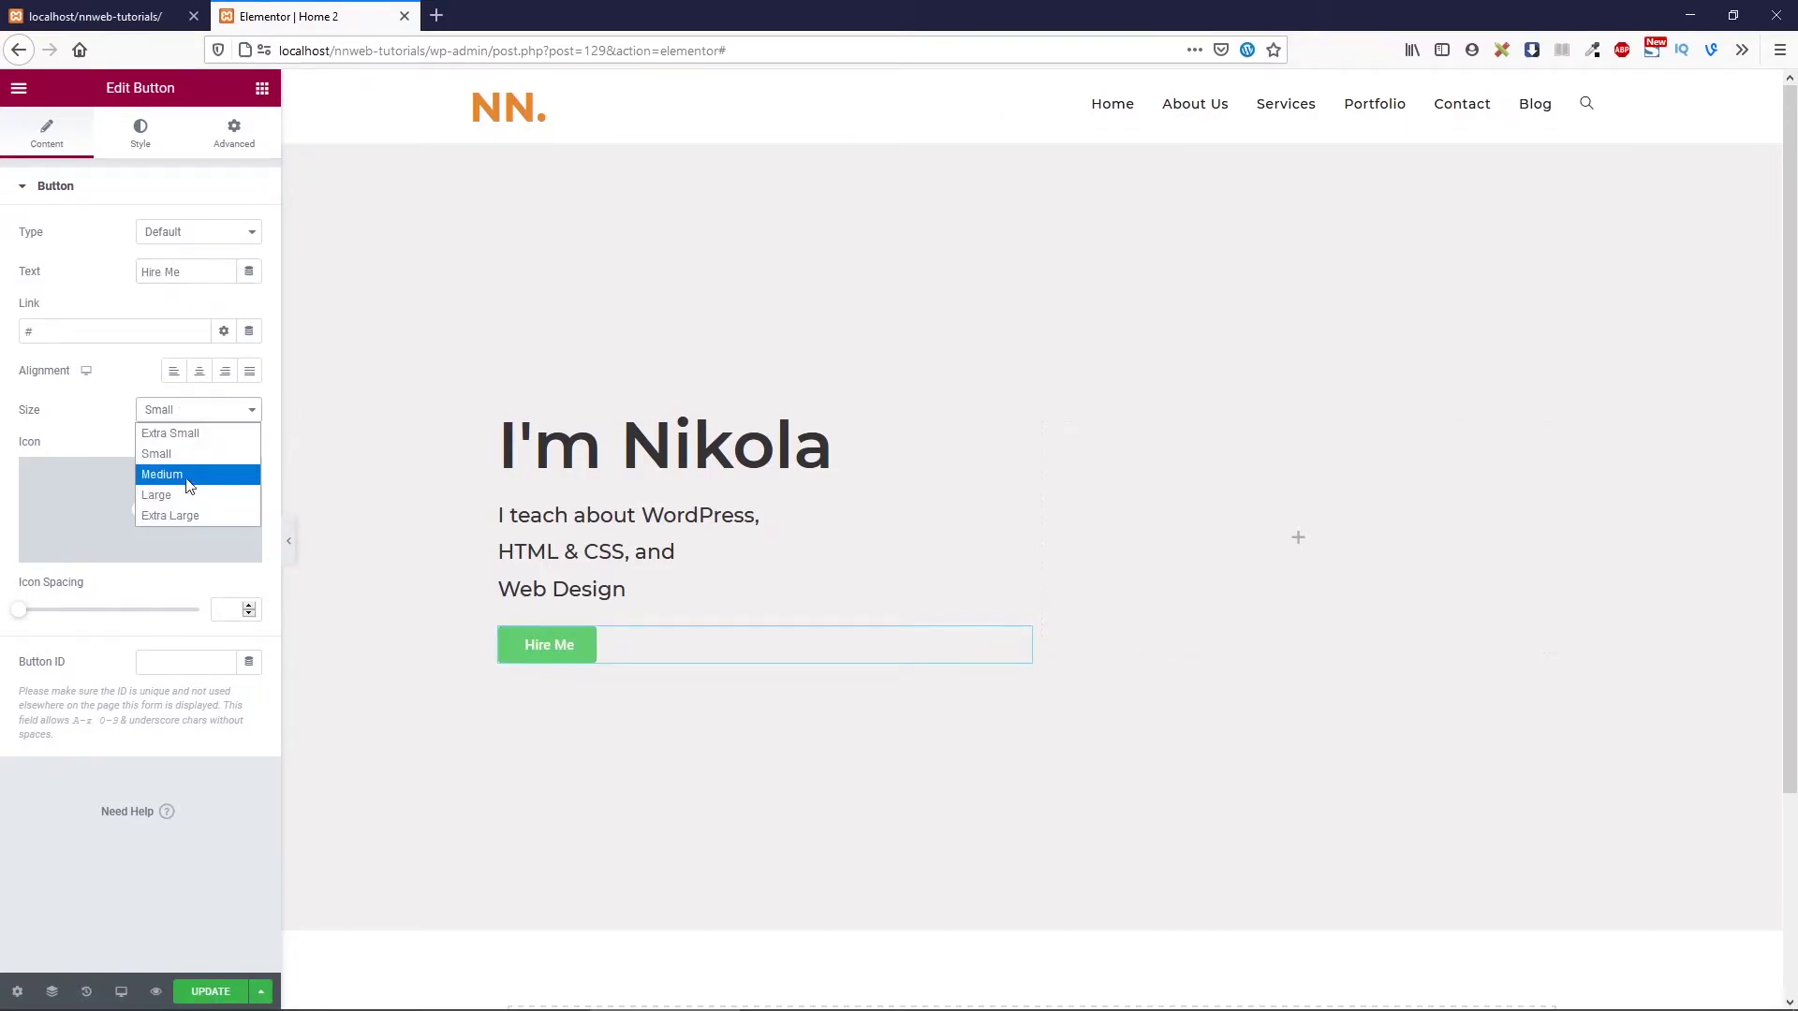
click(189, 496)
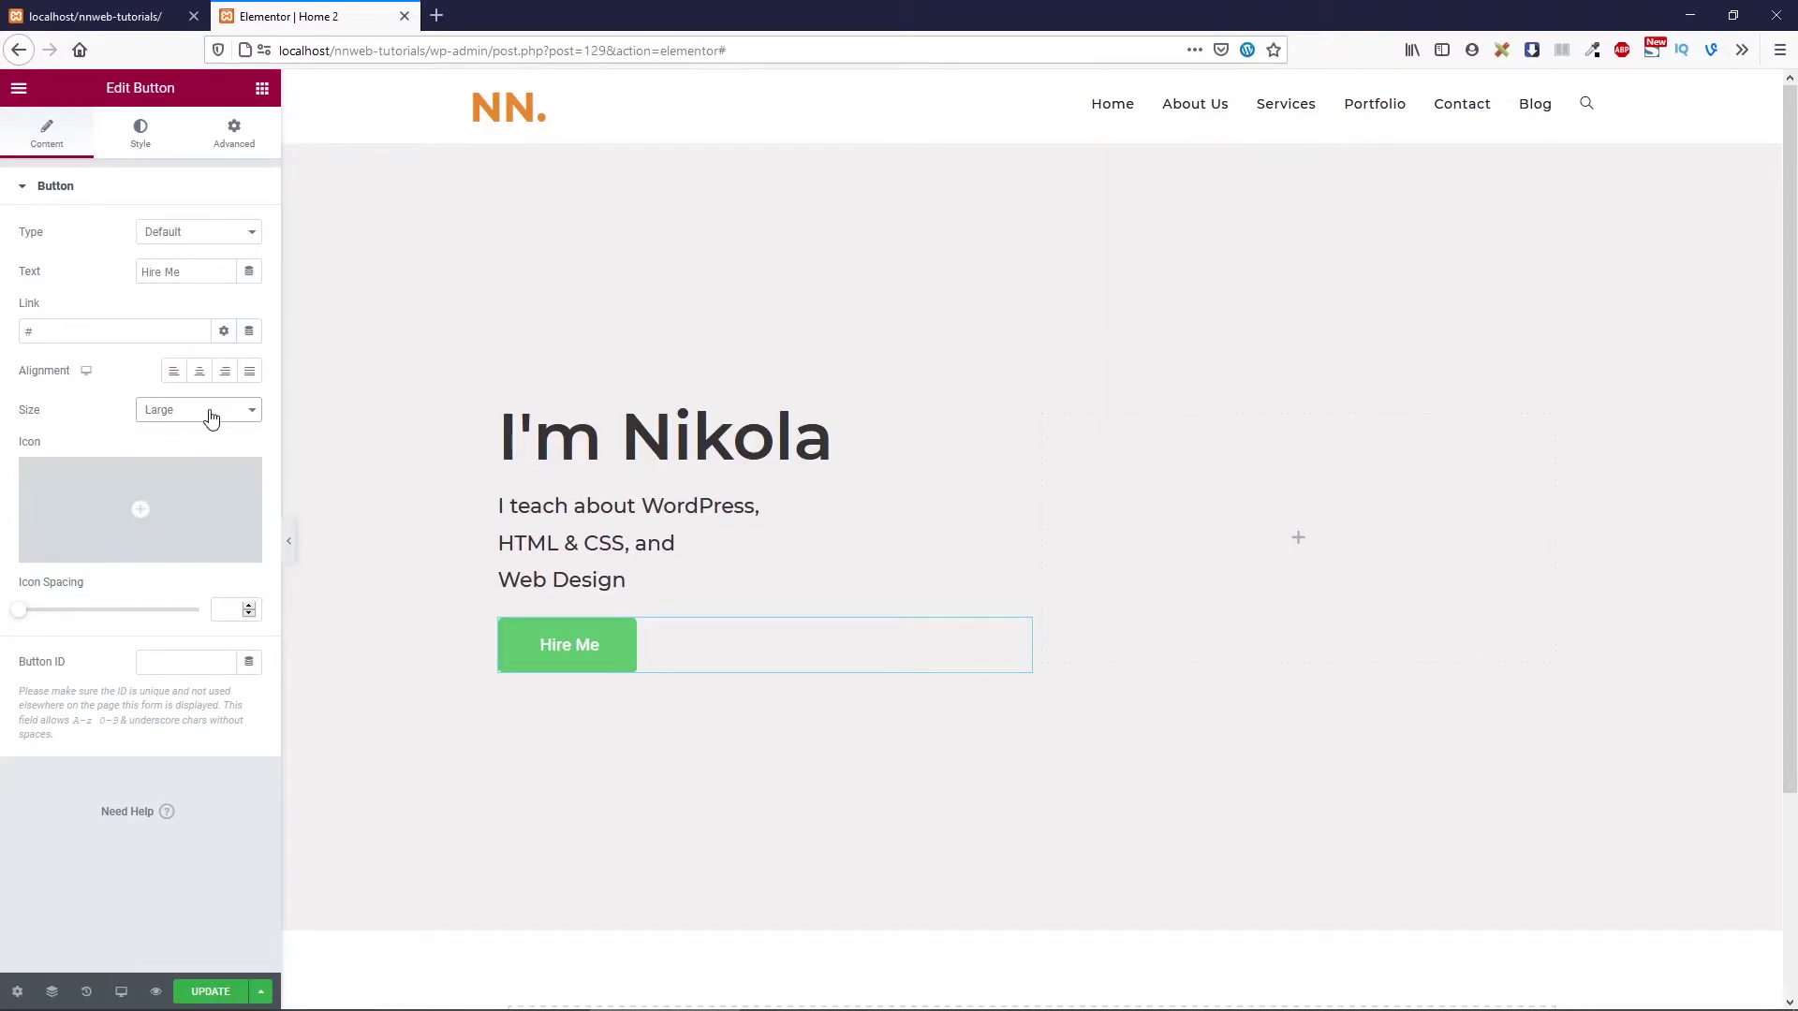
Set the Hire Me button's typography to the Montserrat family at a size of 18 px
mouse_move(122, 575)
click(147, 130)
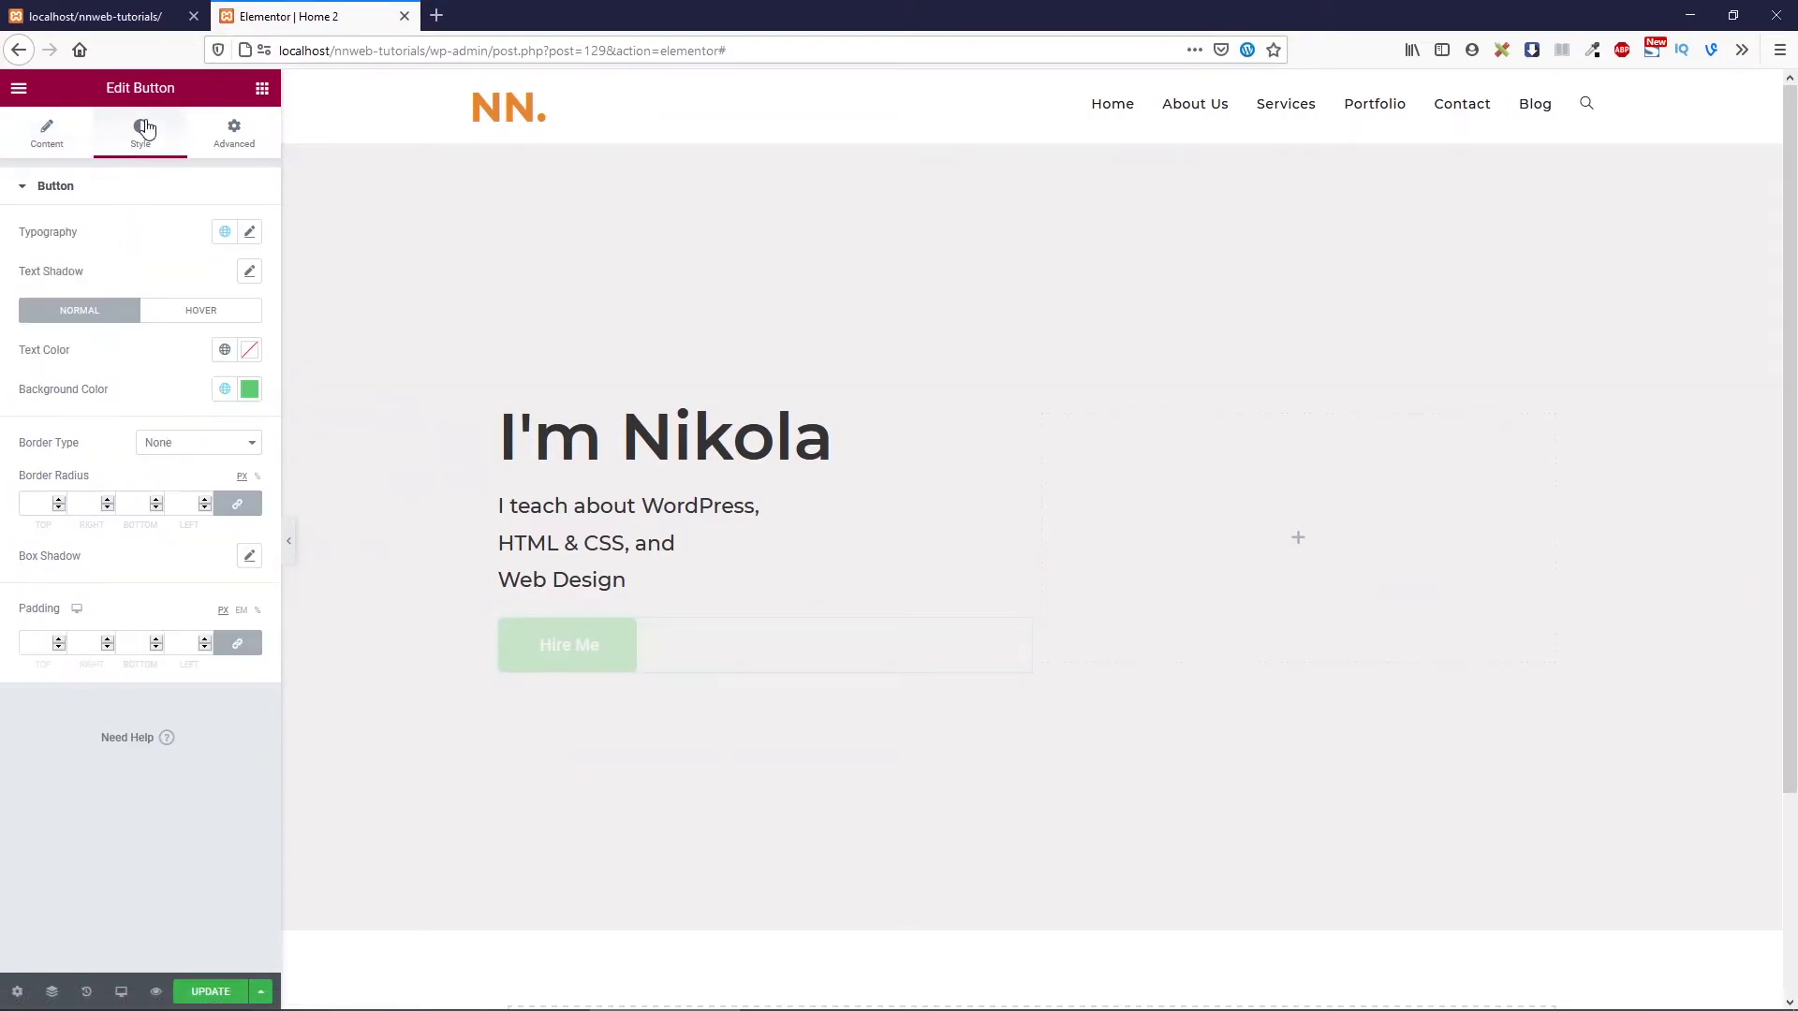
click(251, 236)
click(210, 326)
text(mont)
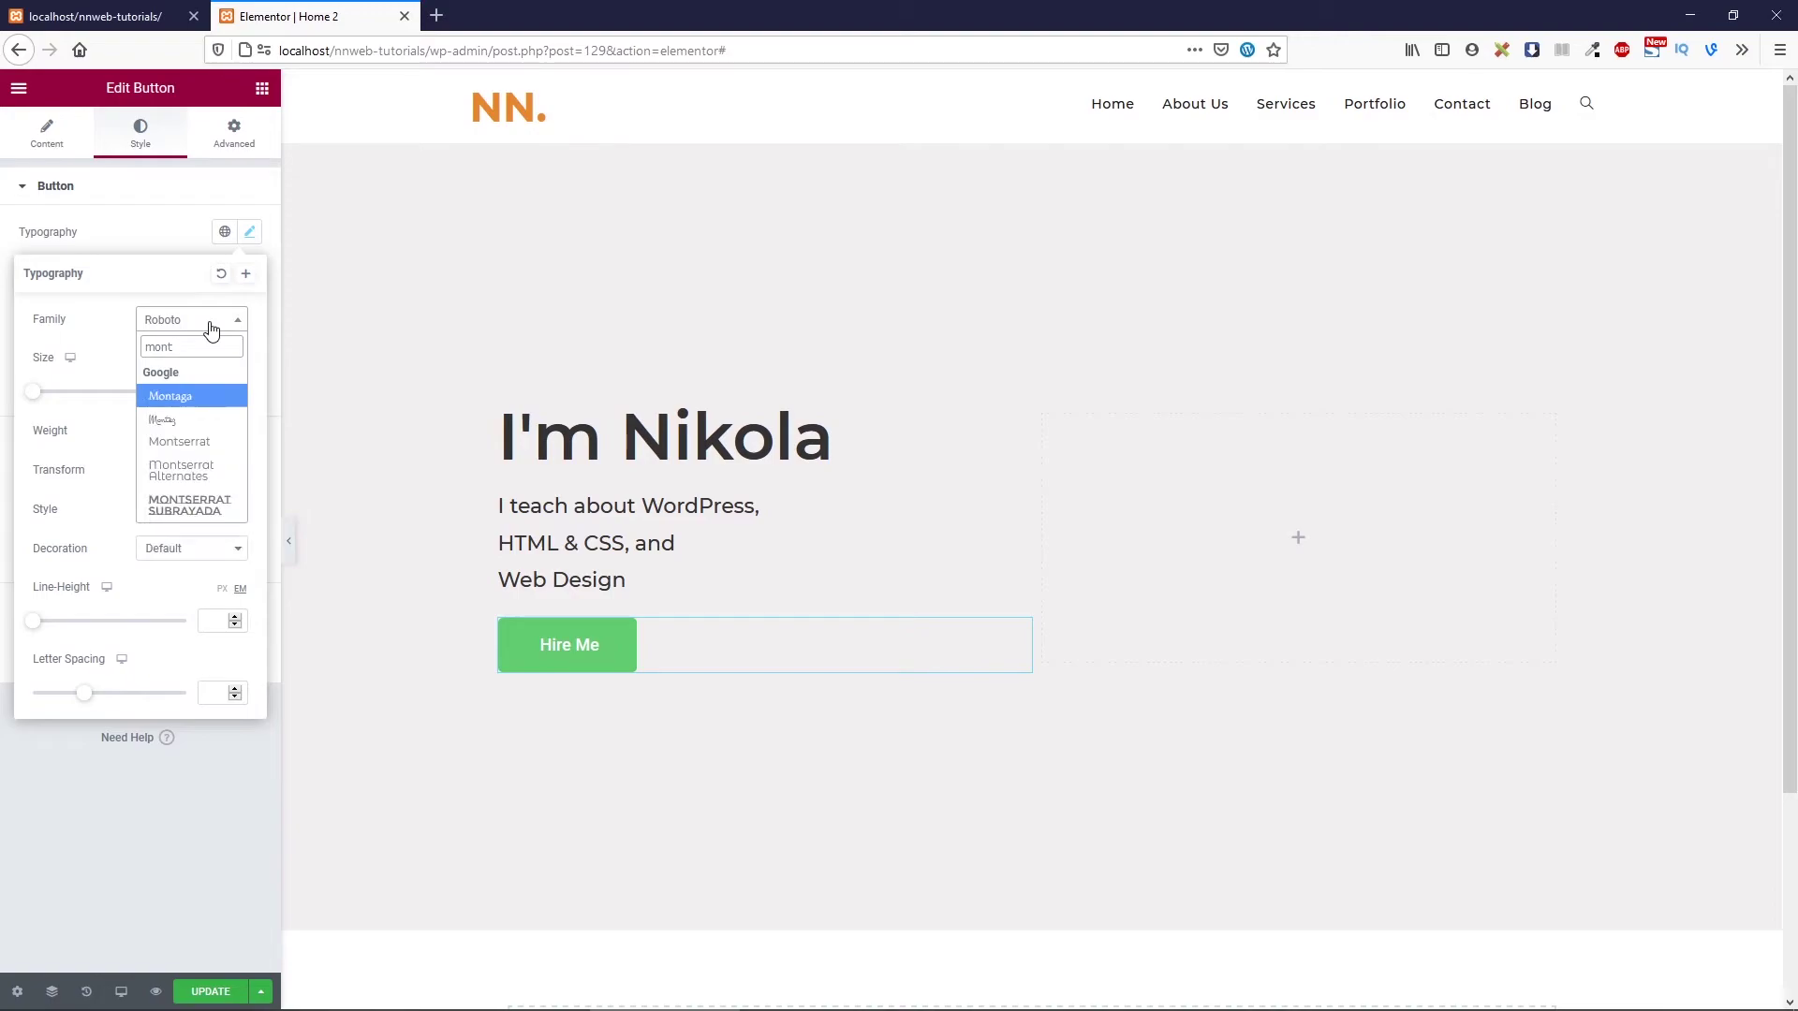
key(Down)
key(Down)
key(Return)
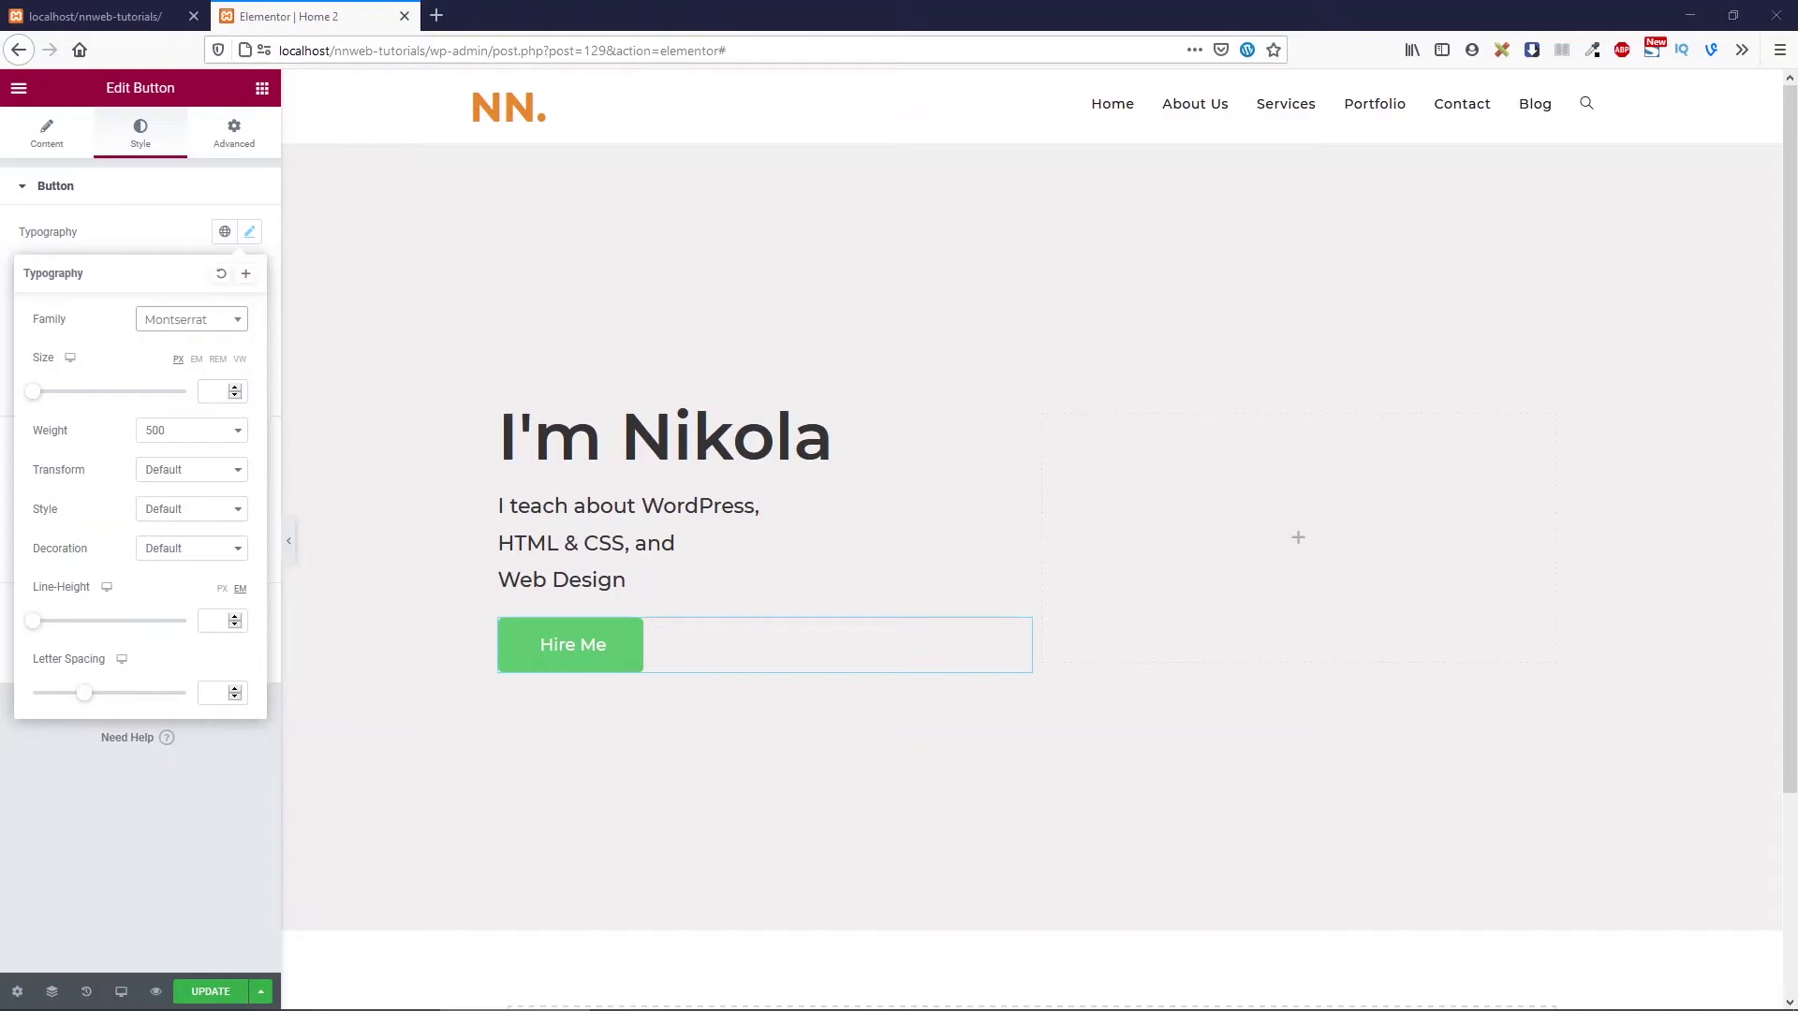
click(221, 394)
text(18)
click(183, 244)
Set the Hire Me button's normal background color to #E3872D
click(249, 389)
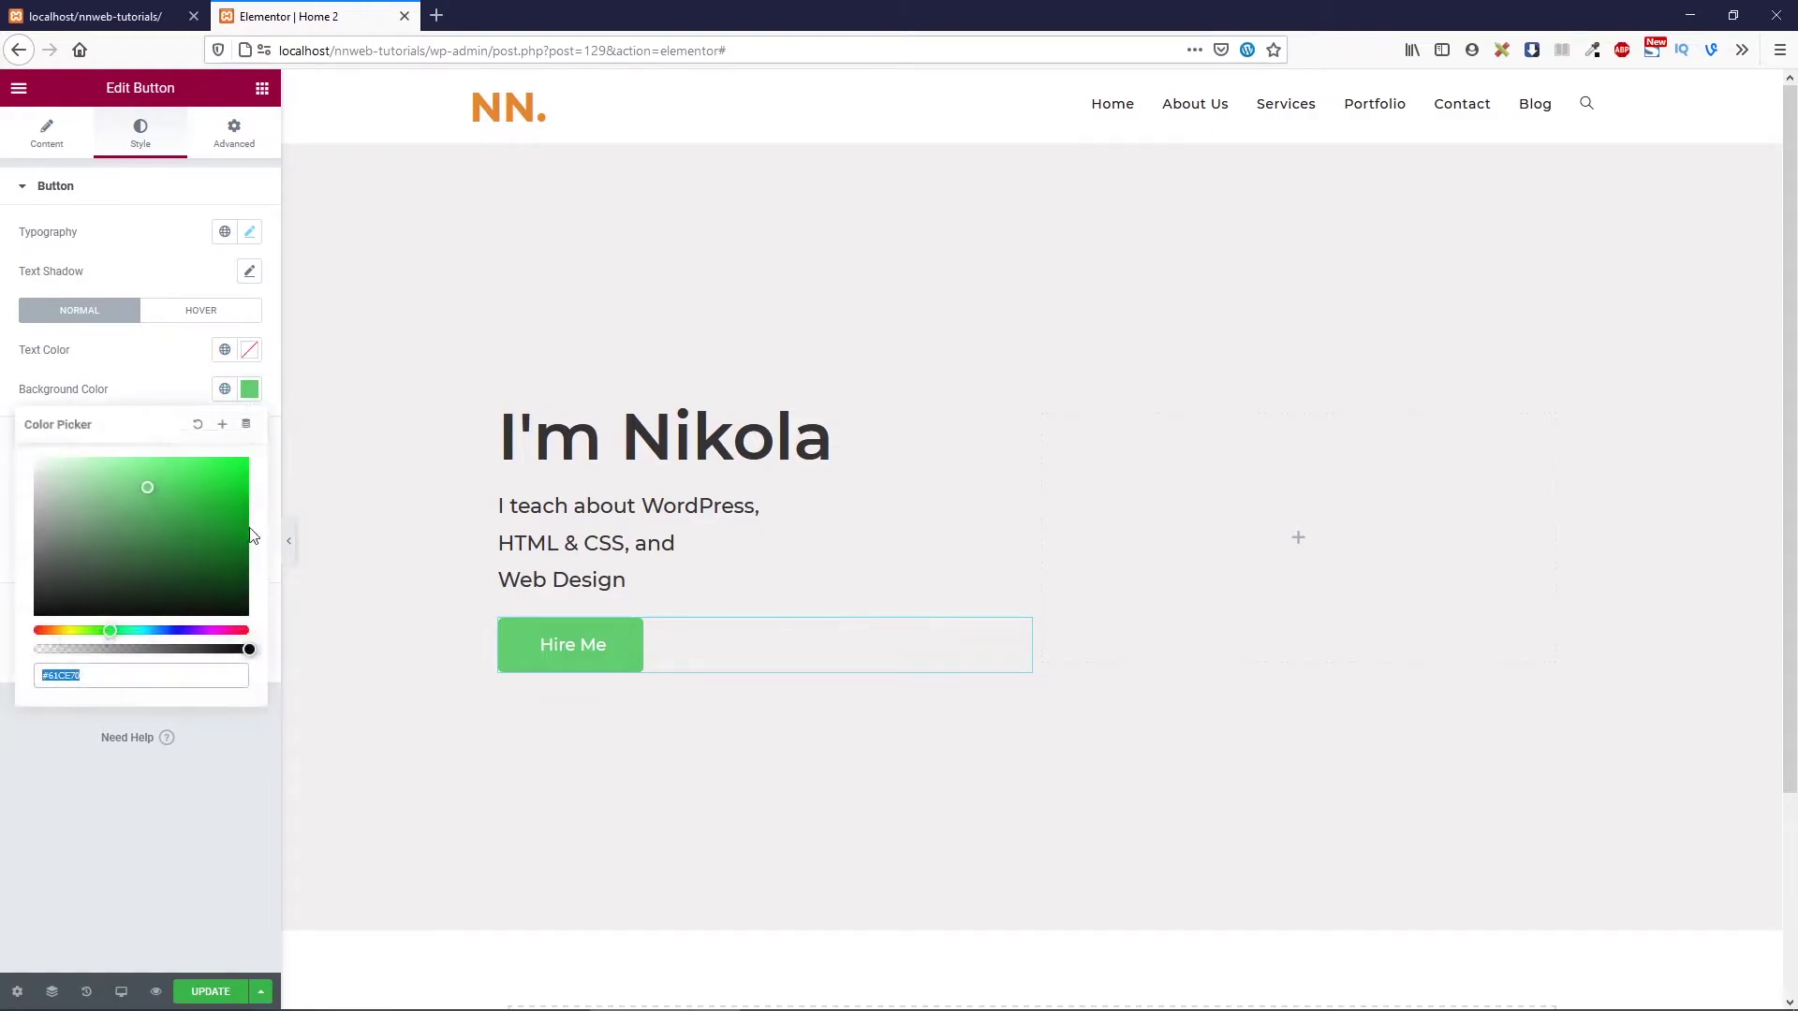
click(105, 680)
key(ctrl+a)
text(#E3872D)
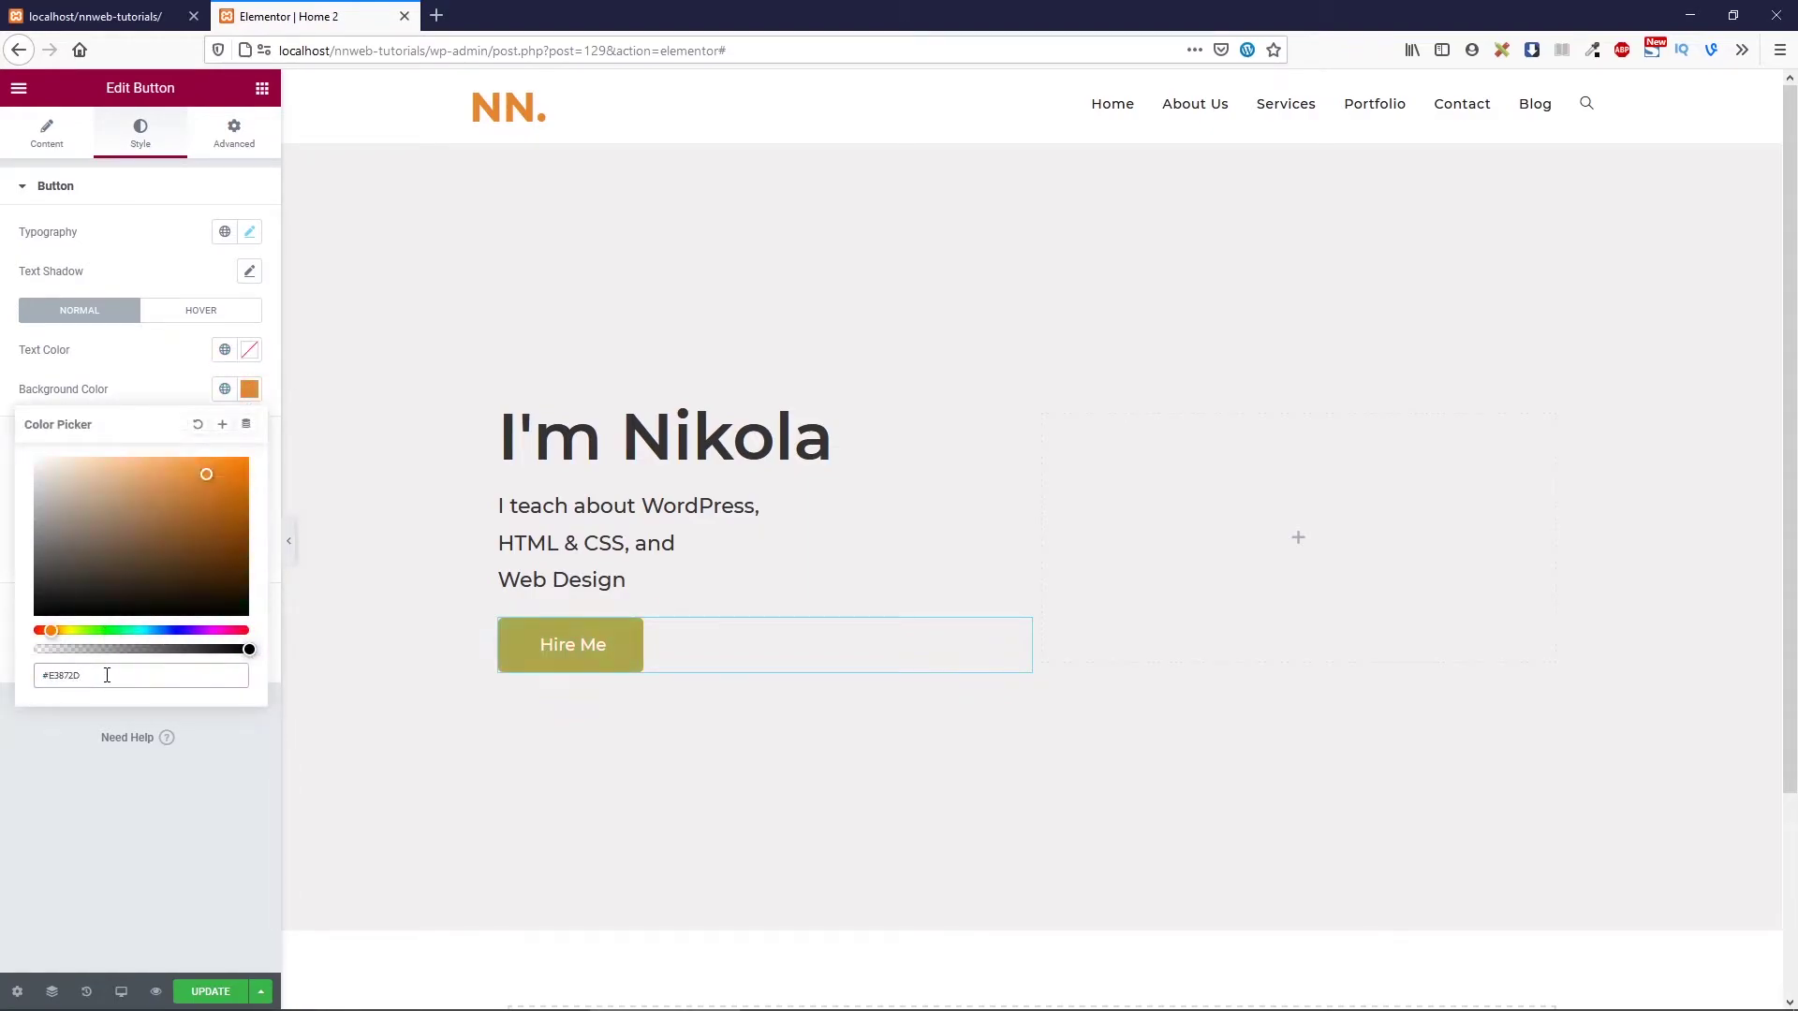
click(195, 811)
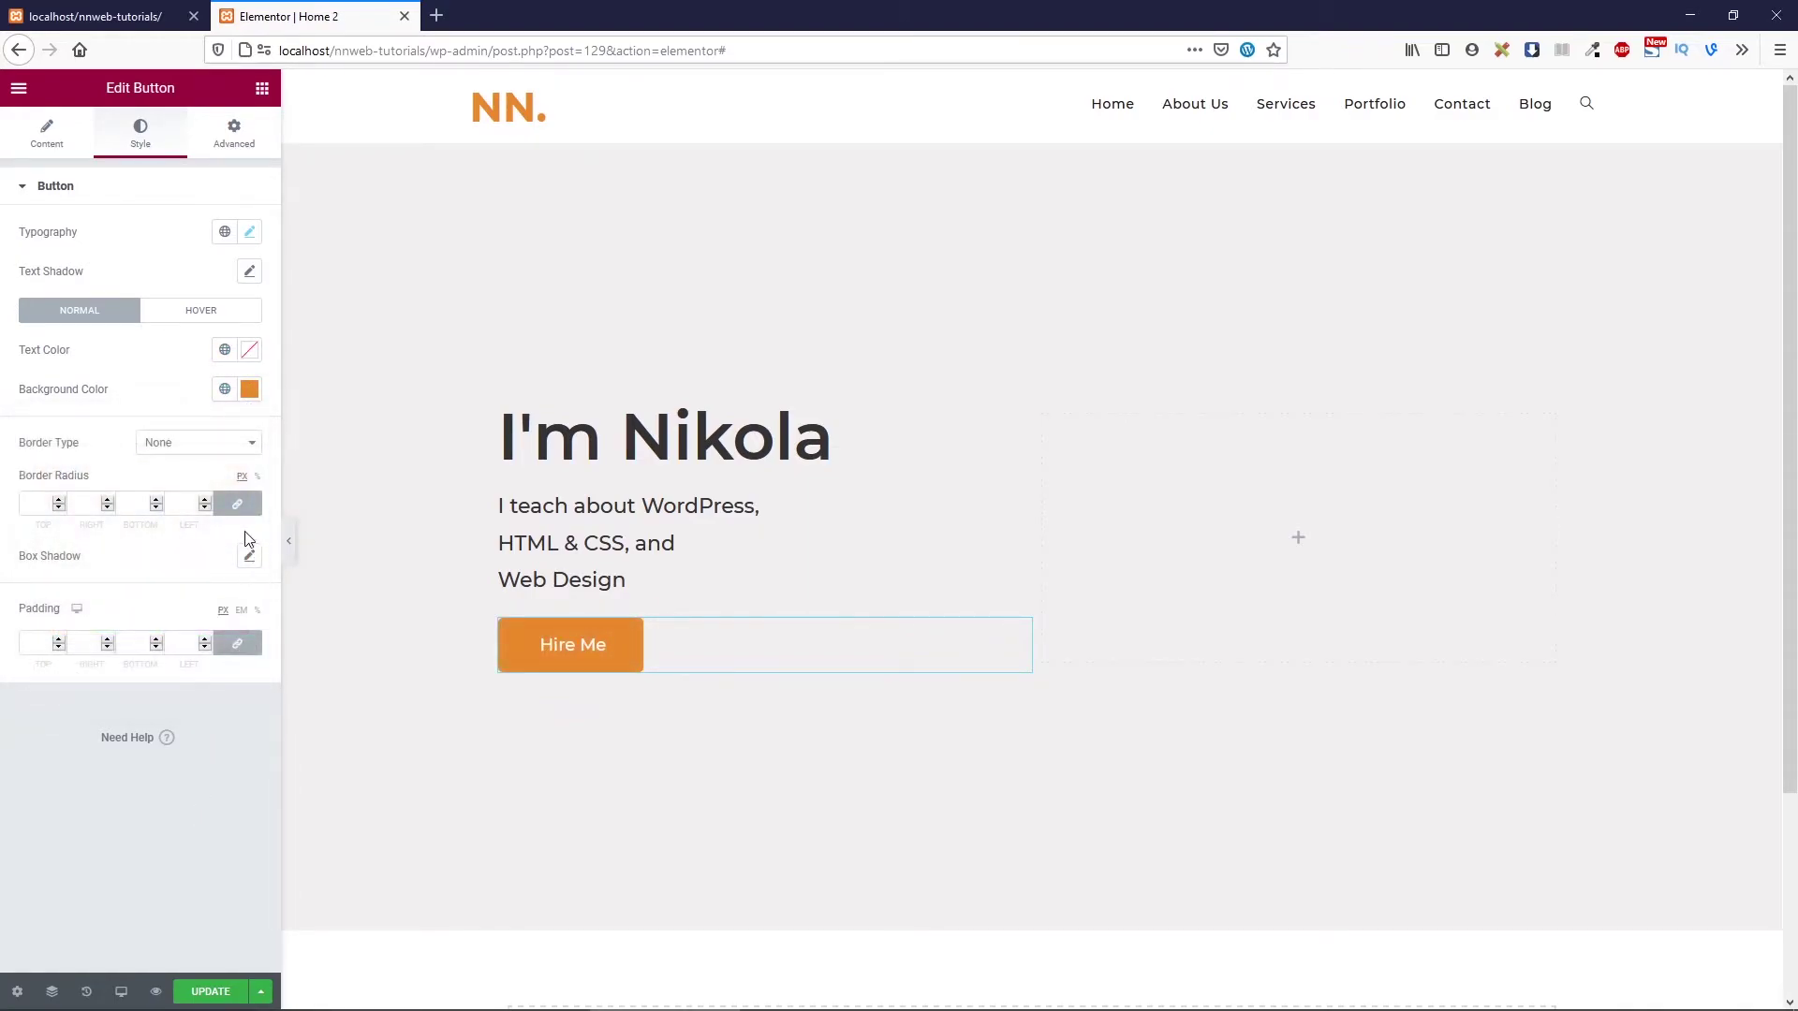
For the button's hover state, set the text color to #E3872D and make the background color fully transparent
click(187, 309)
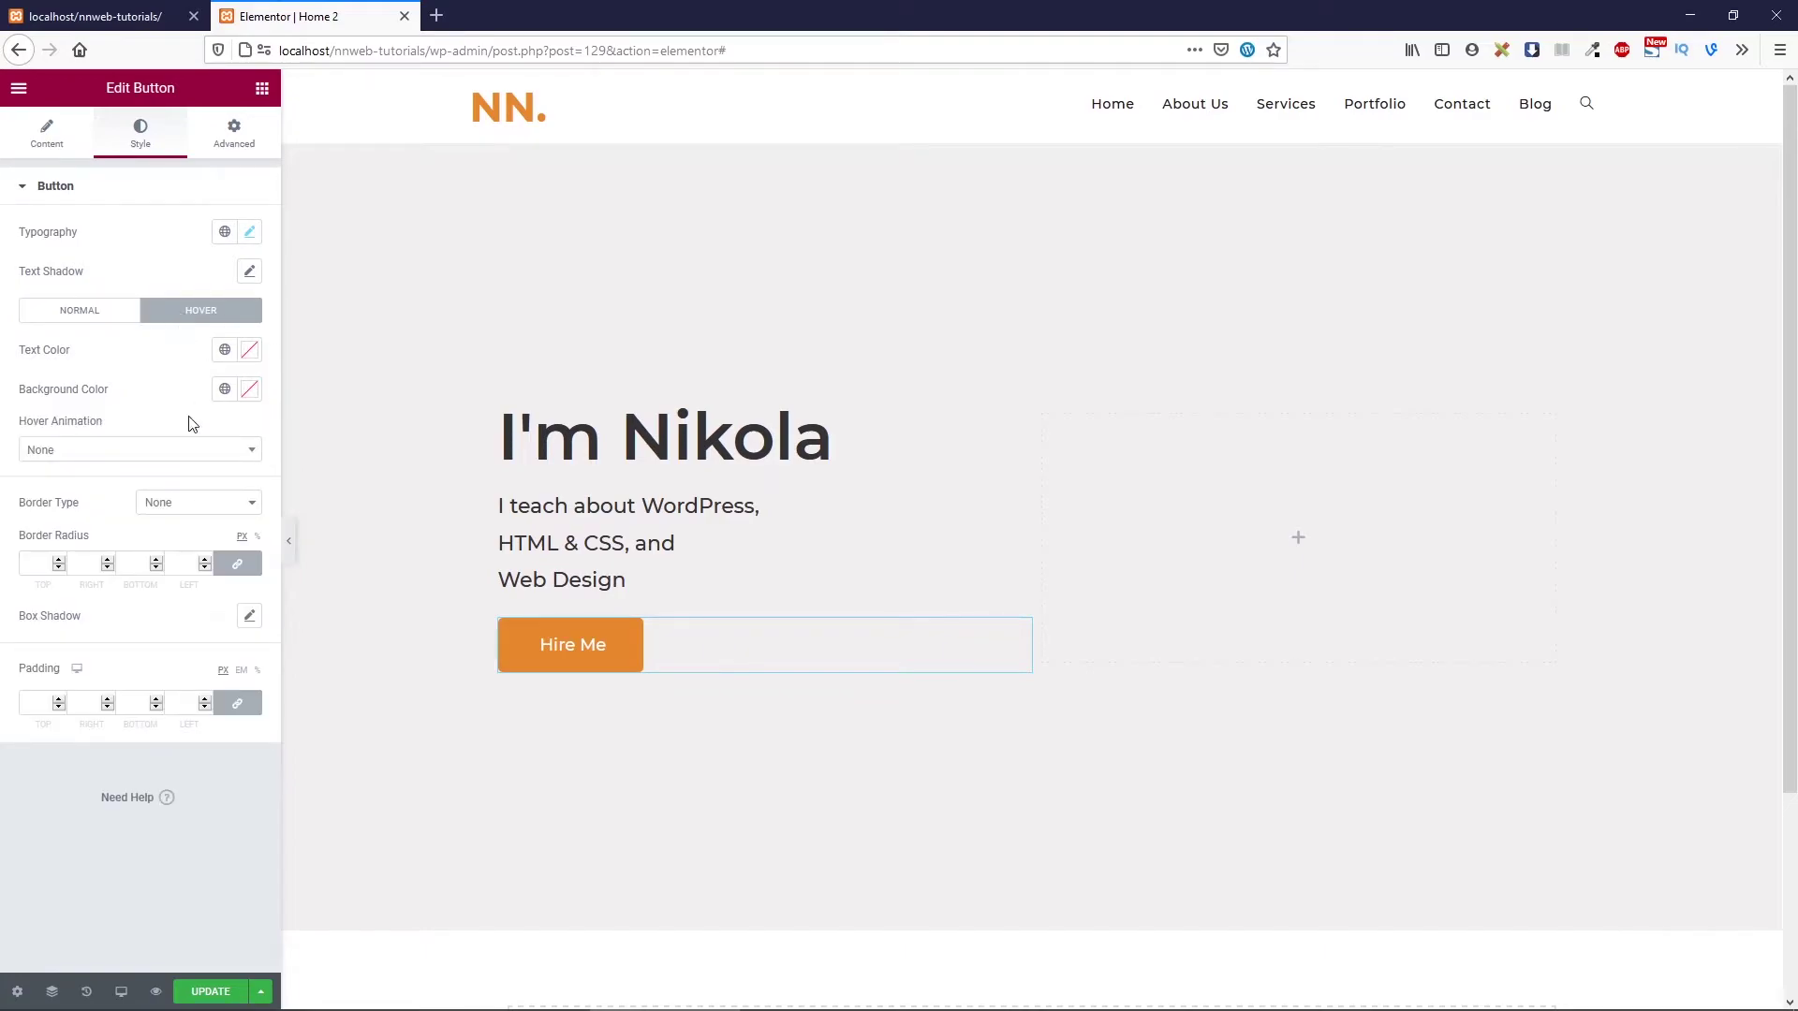
click(249, 350)
click(85, 637)
key(ctrl+a)
key(ctrl+v)
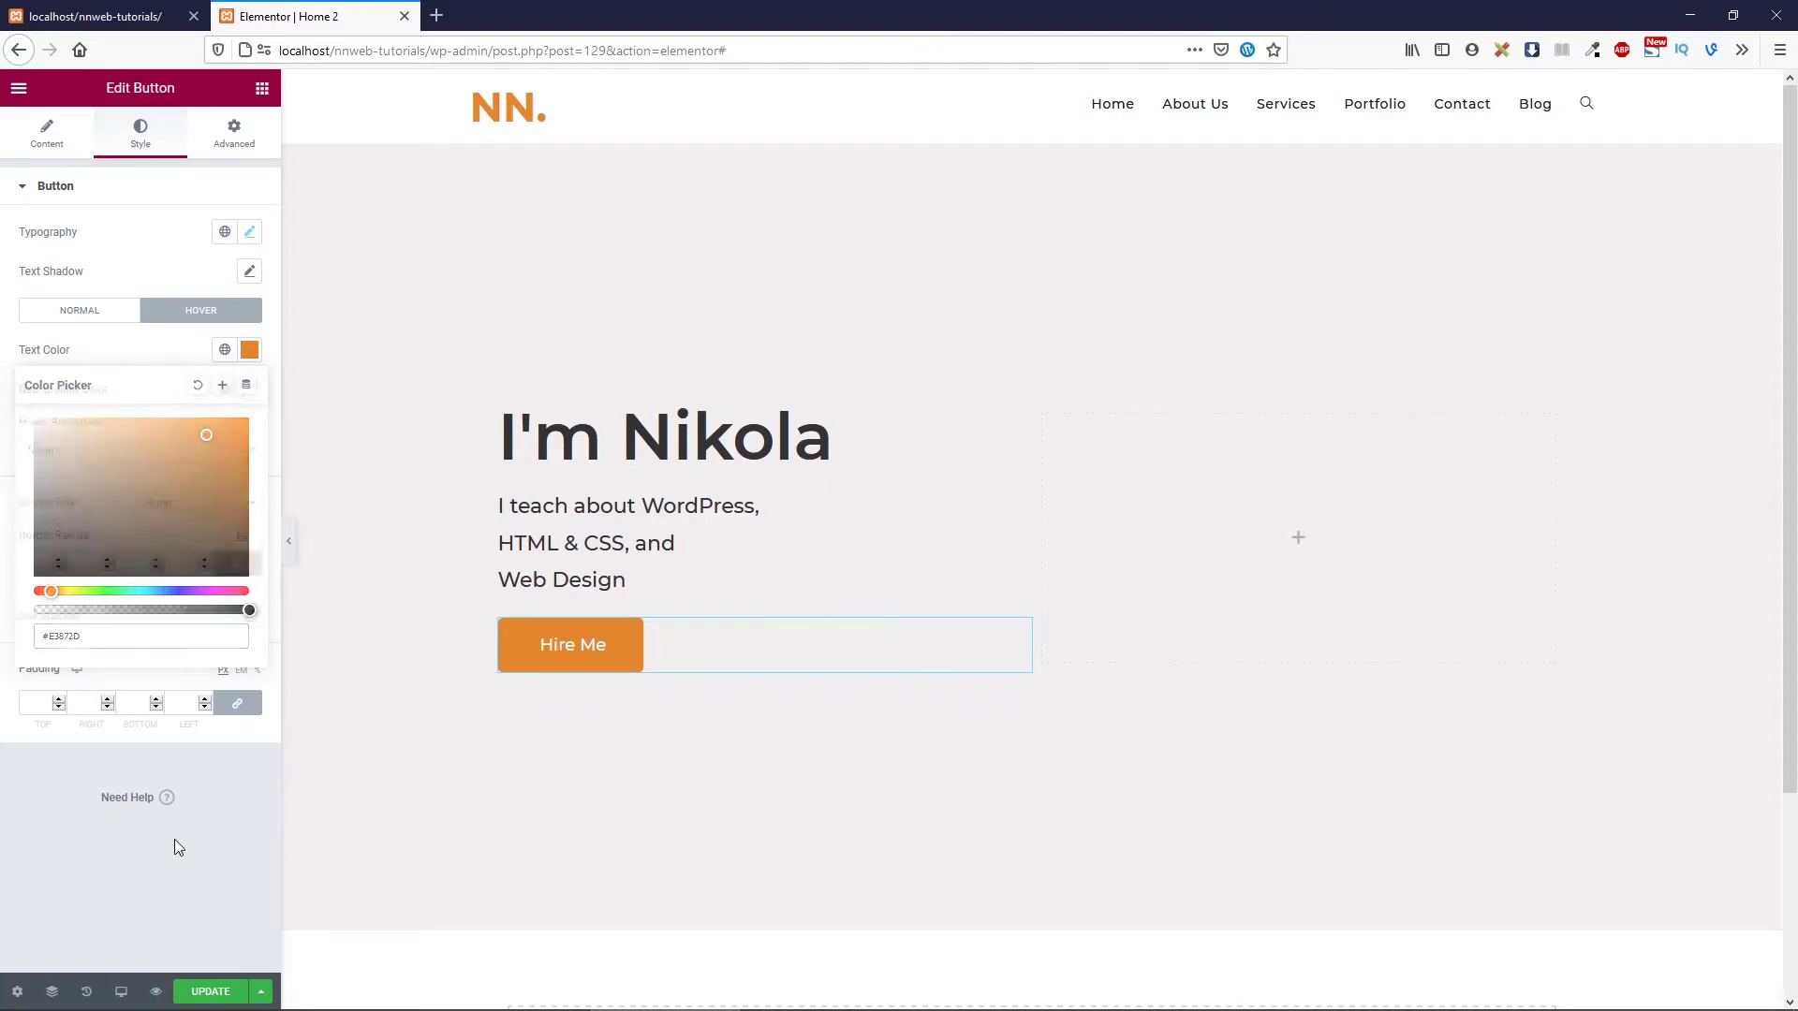
click(175, 839)
click(249, 389)
drag(245, 649, 20, 700)
click(94, 836)
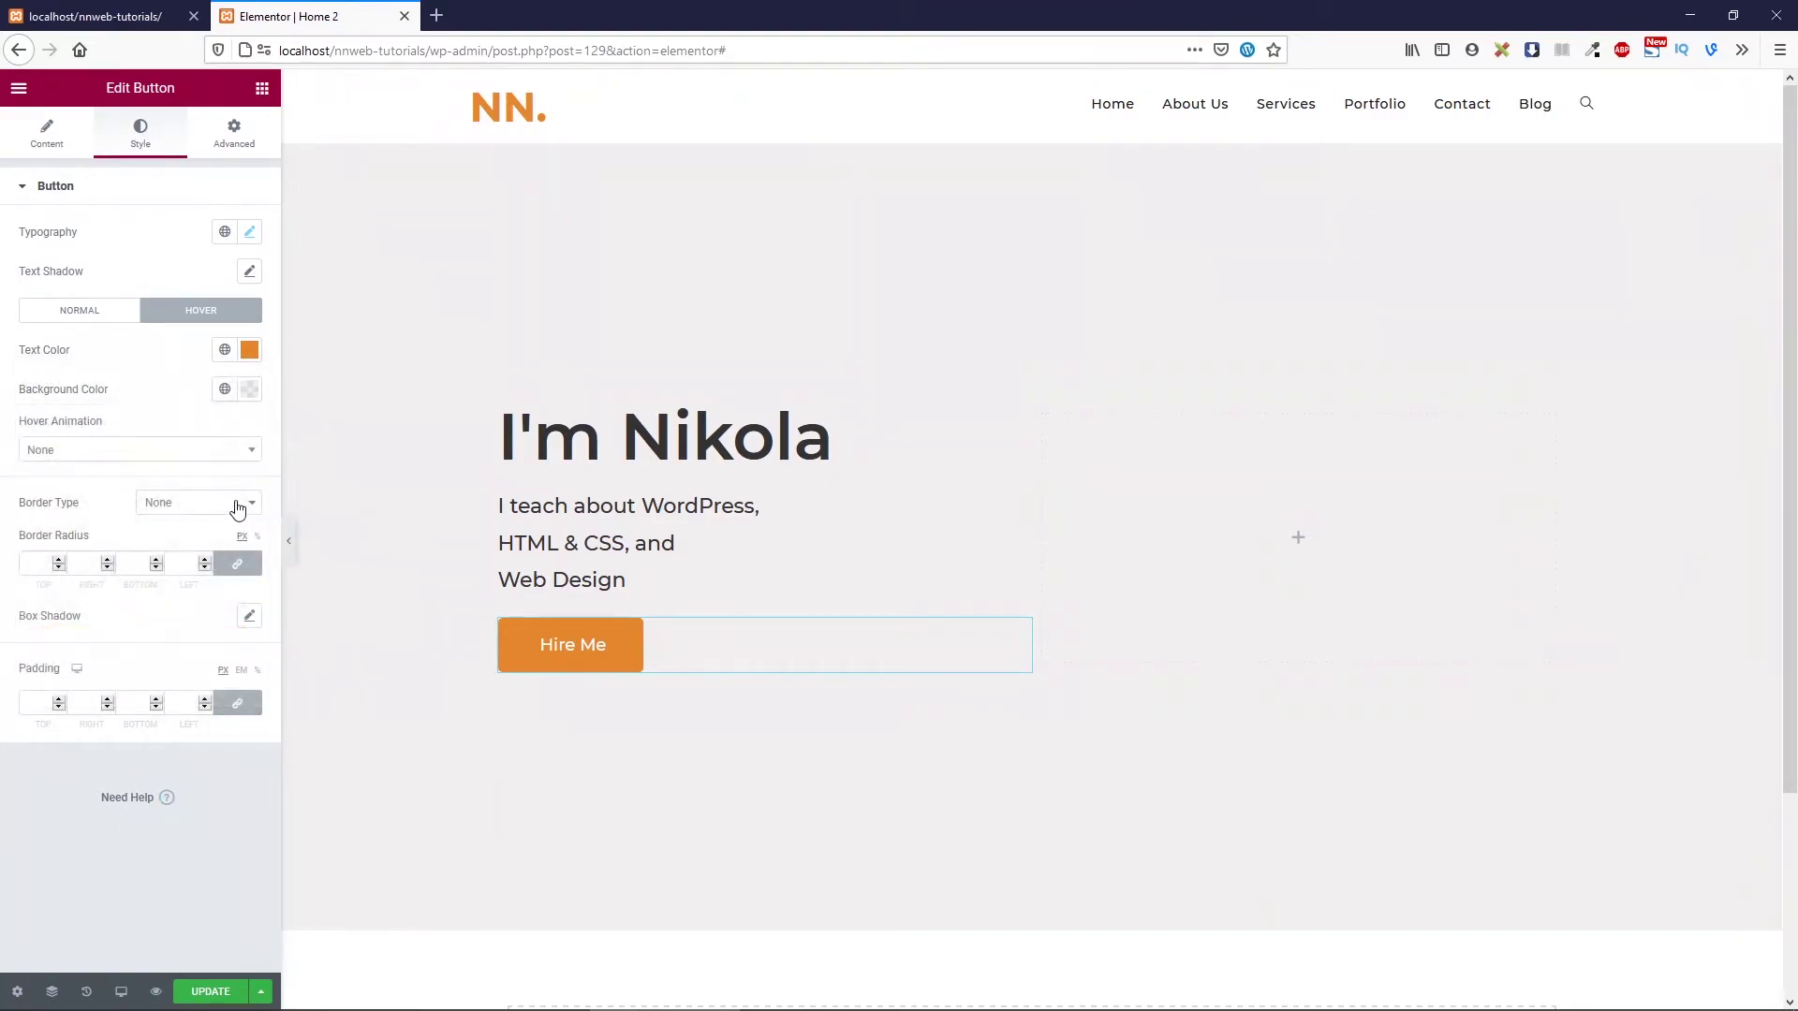
Give the button a solid border with a width of 2 px on all sides and the color #E3872D
click(236, 507)
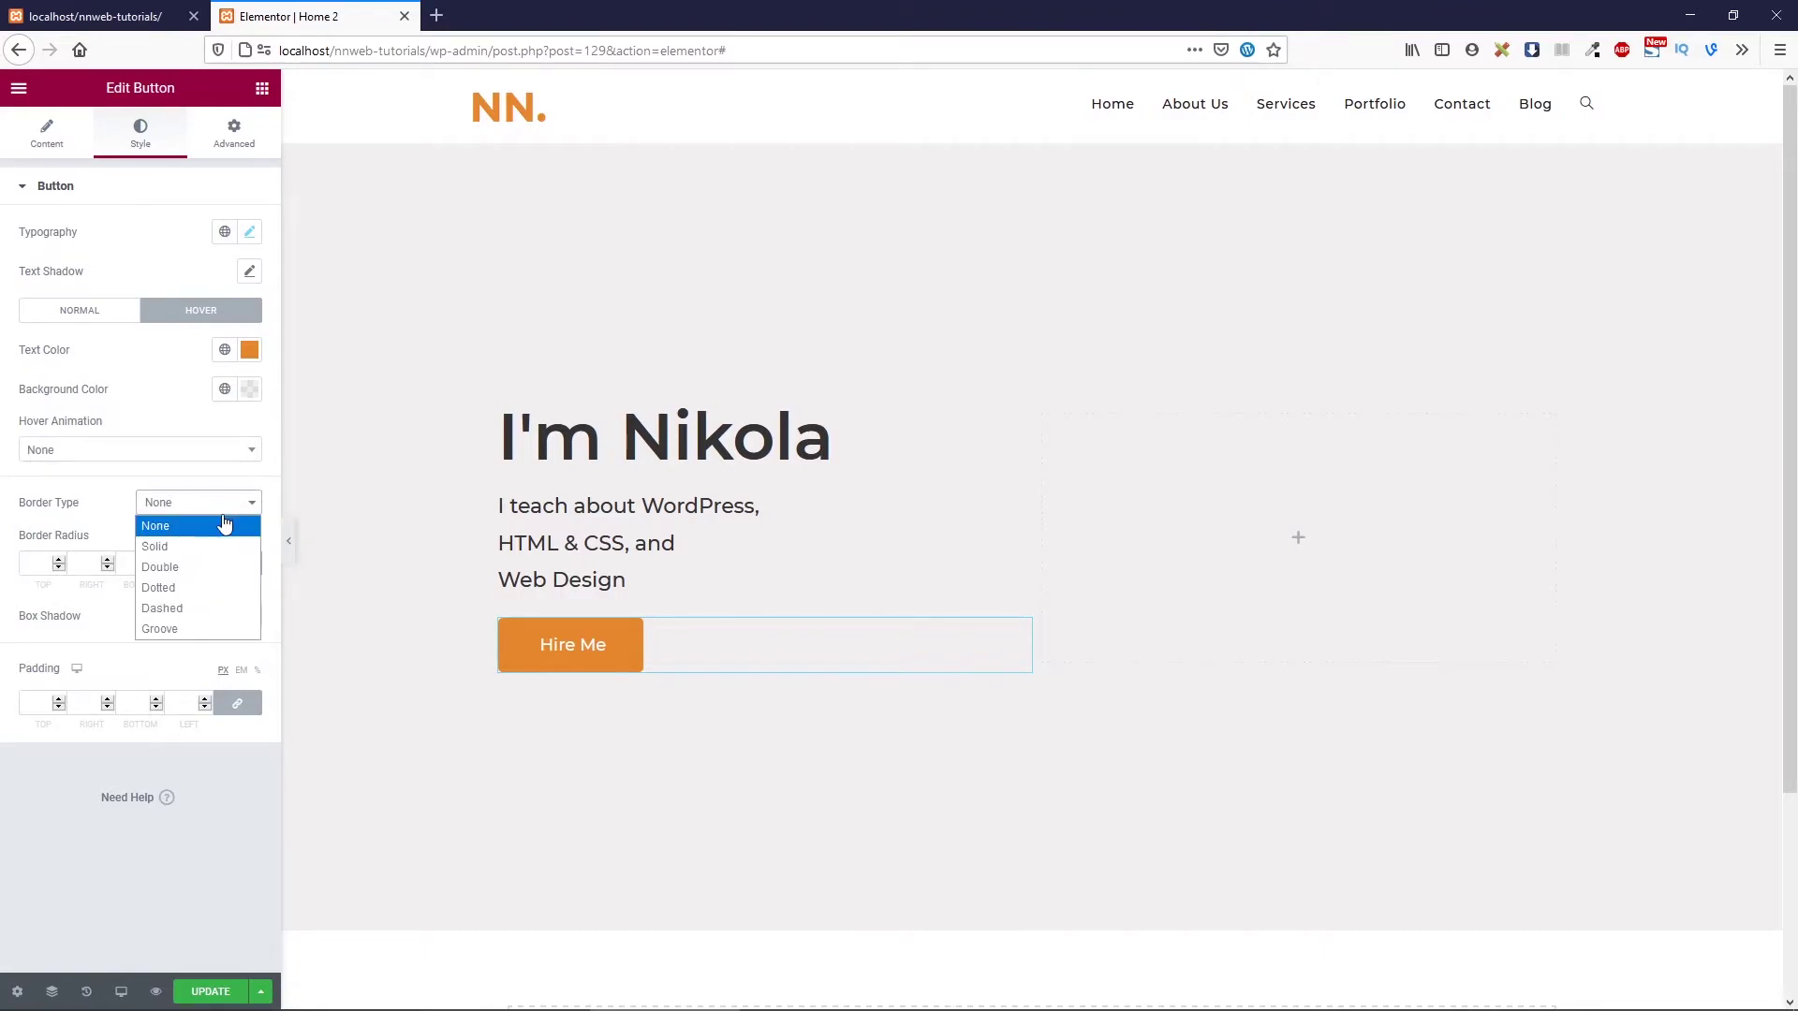
click(215, 538)
click(206, 610)
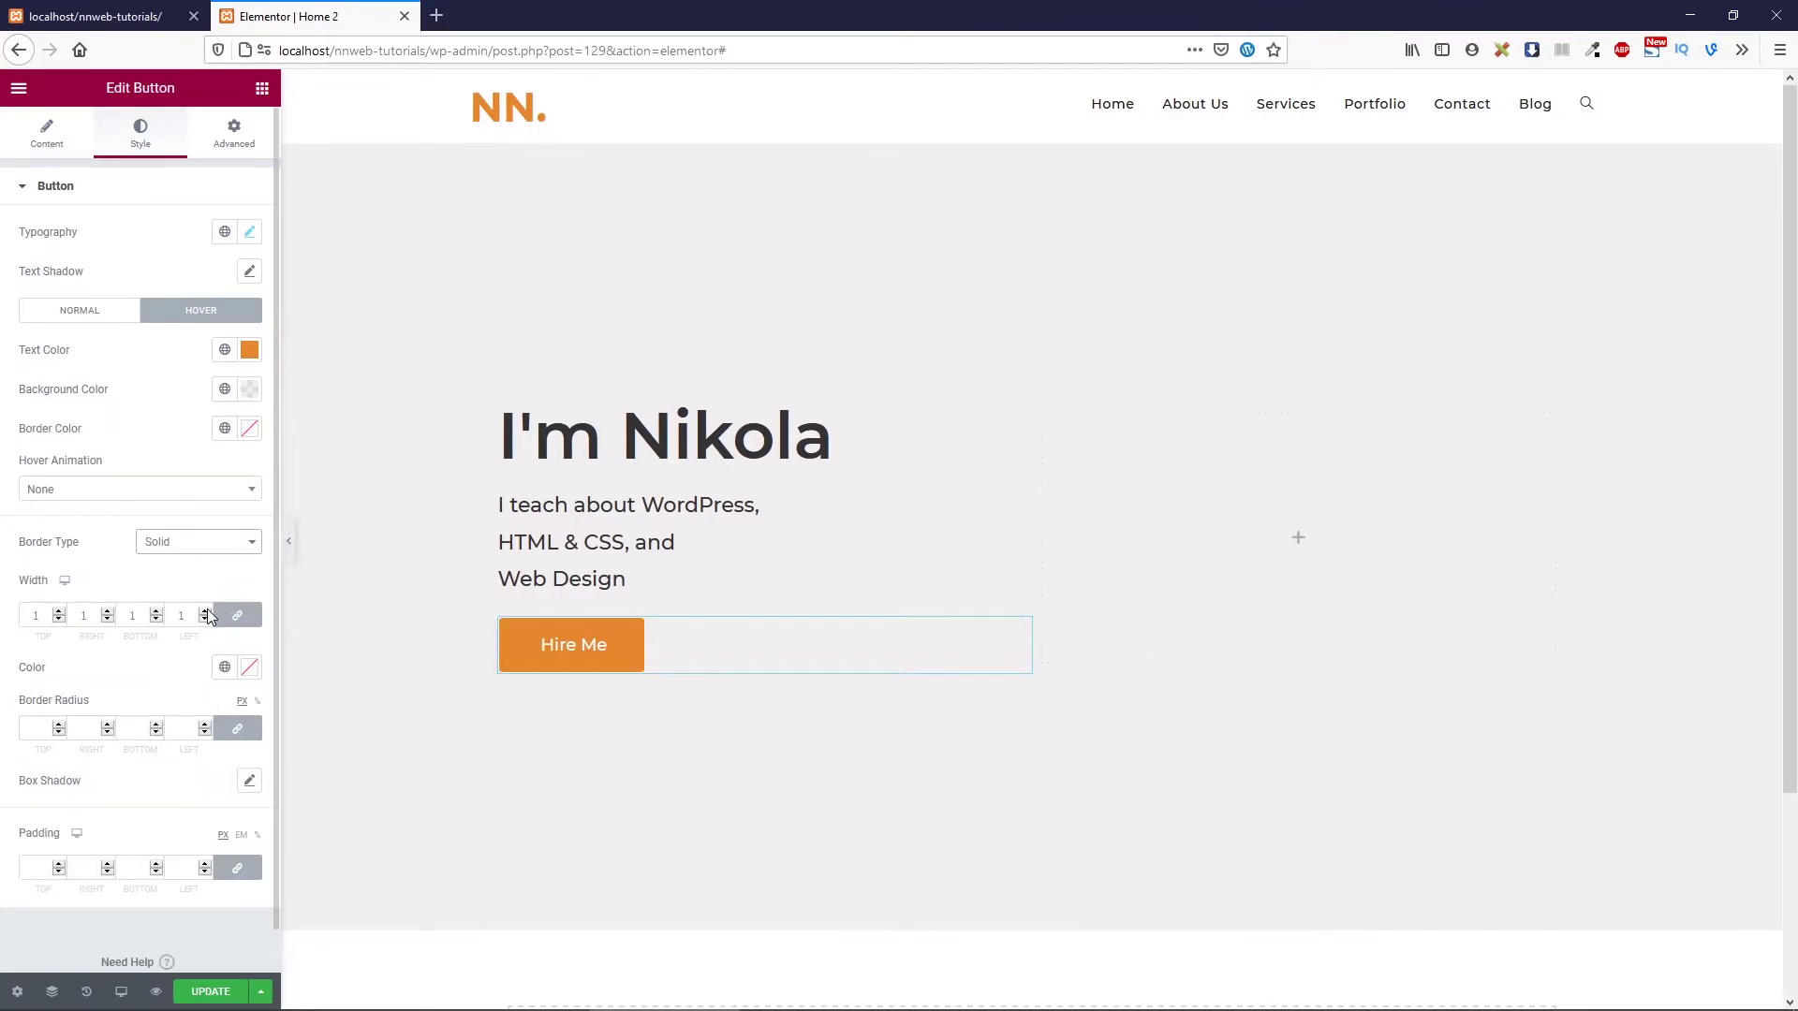
click(206, 610)
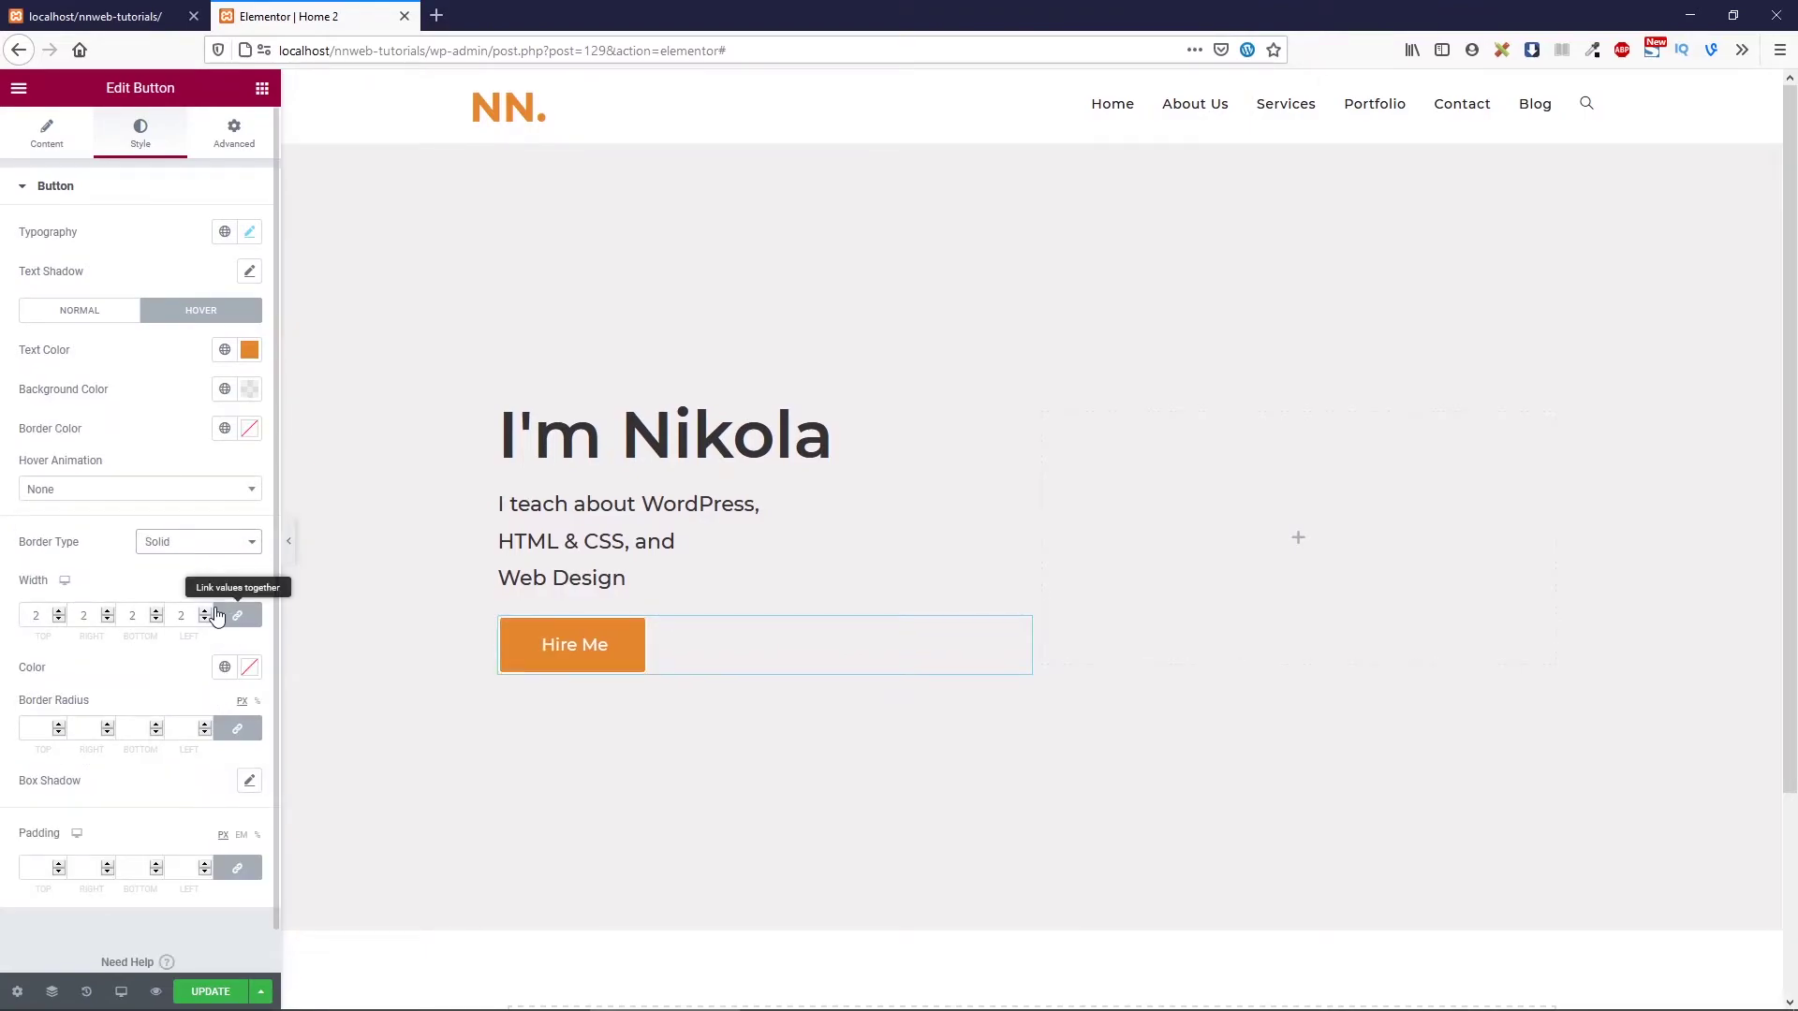
click(249, 667)
text(#E3872D)
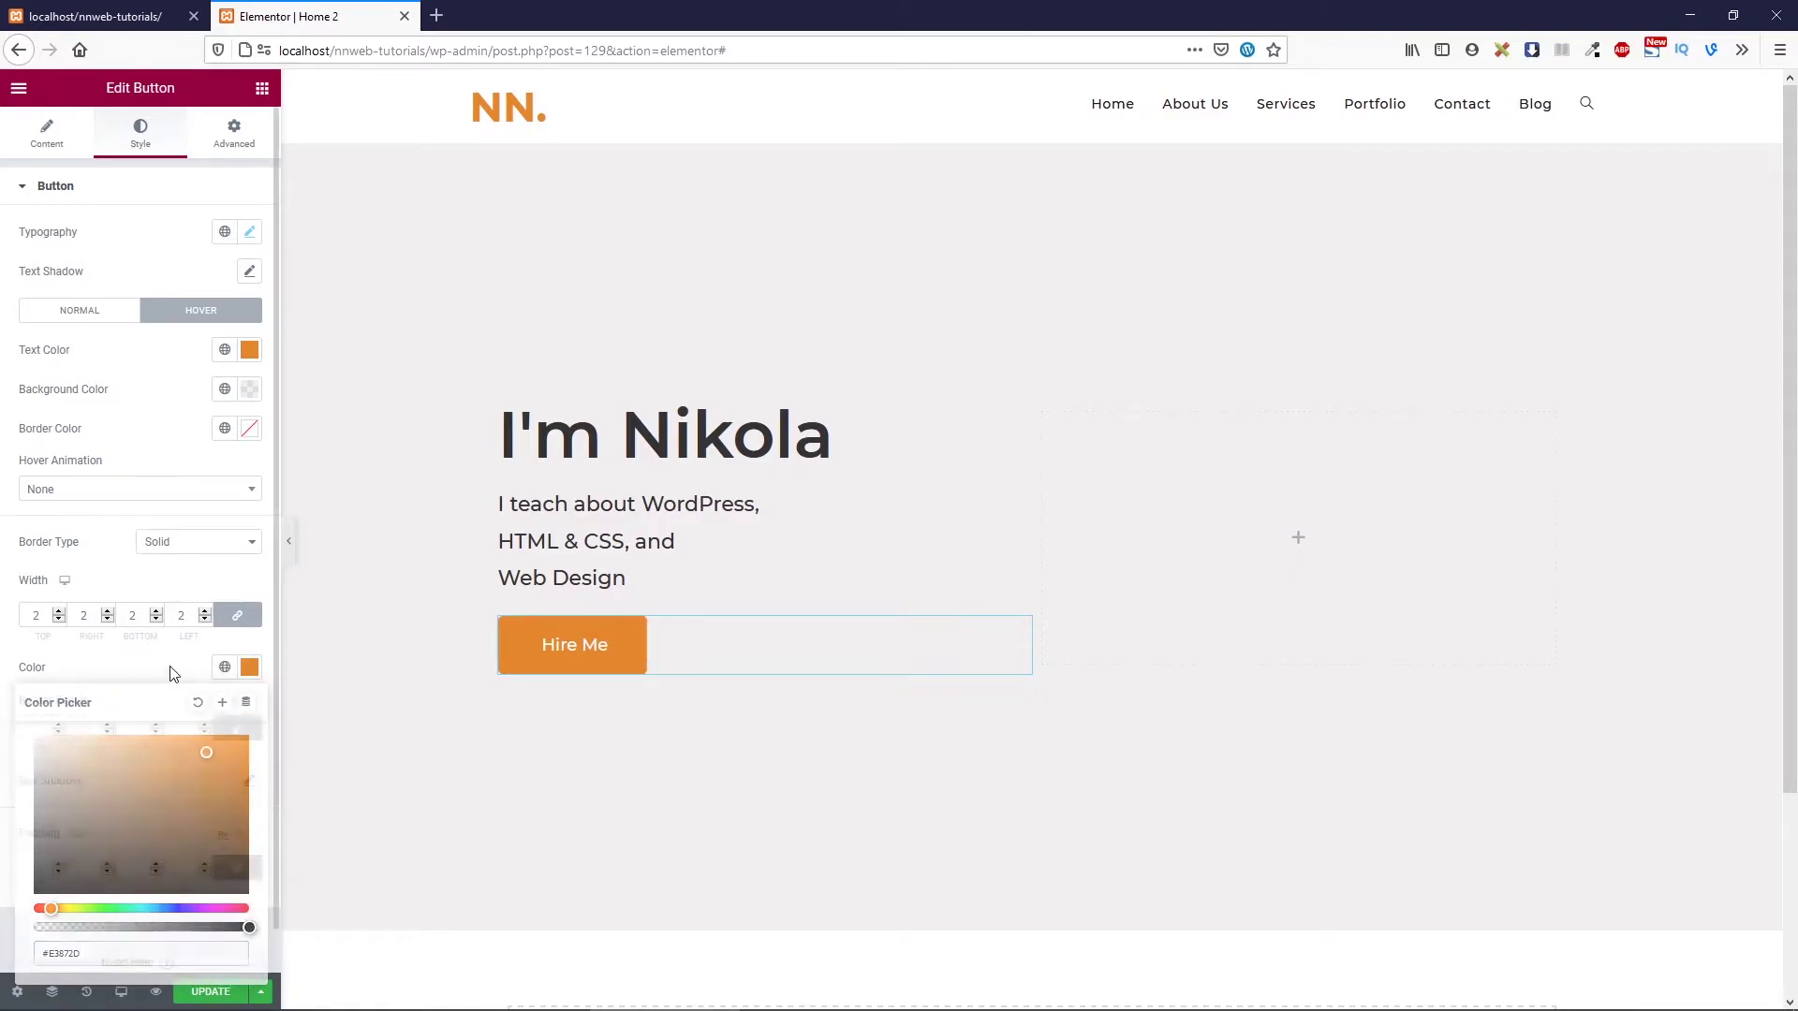
click(173, 666)
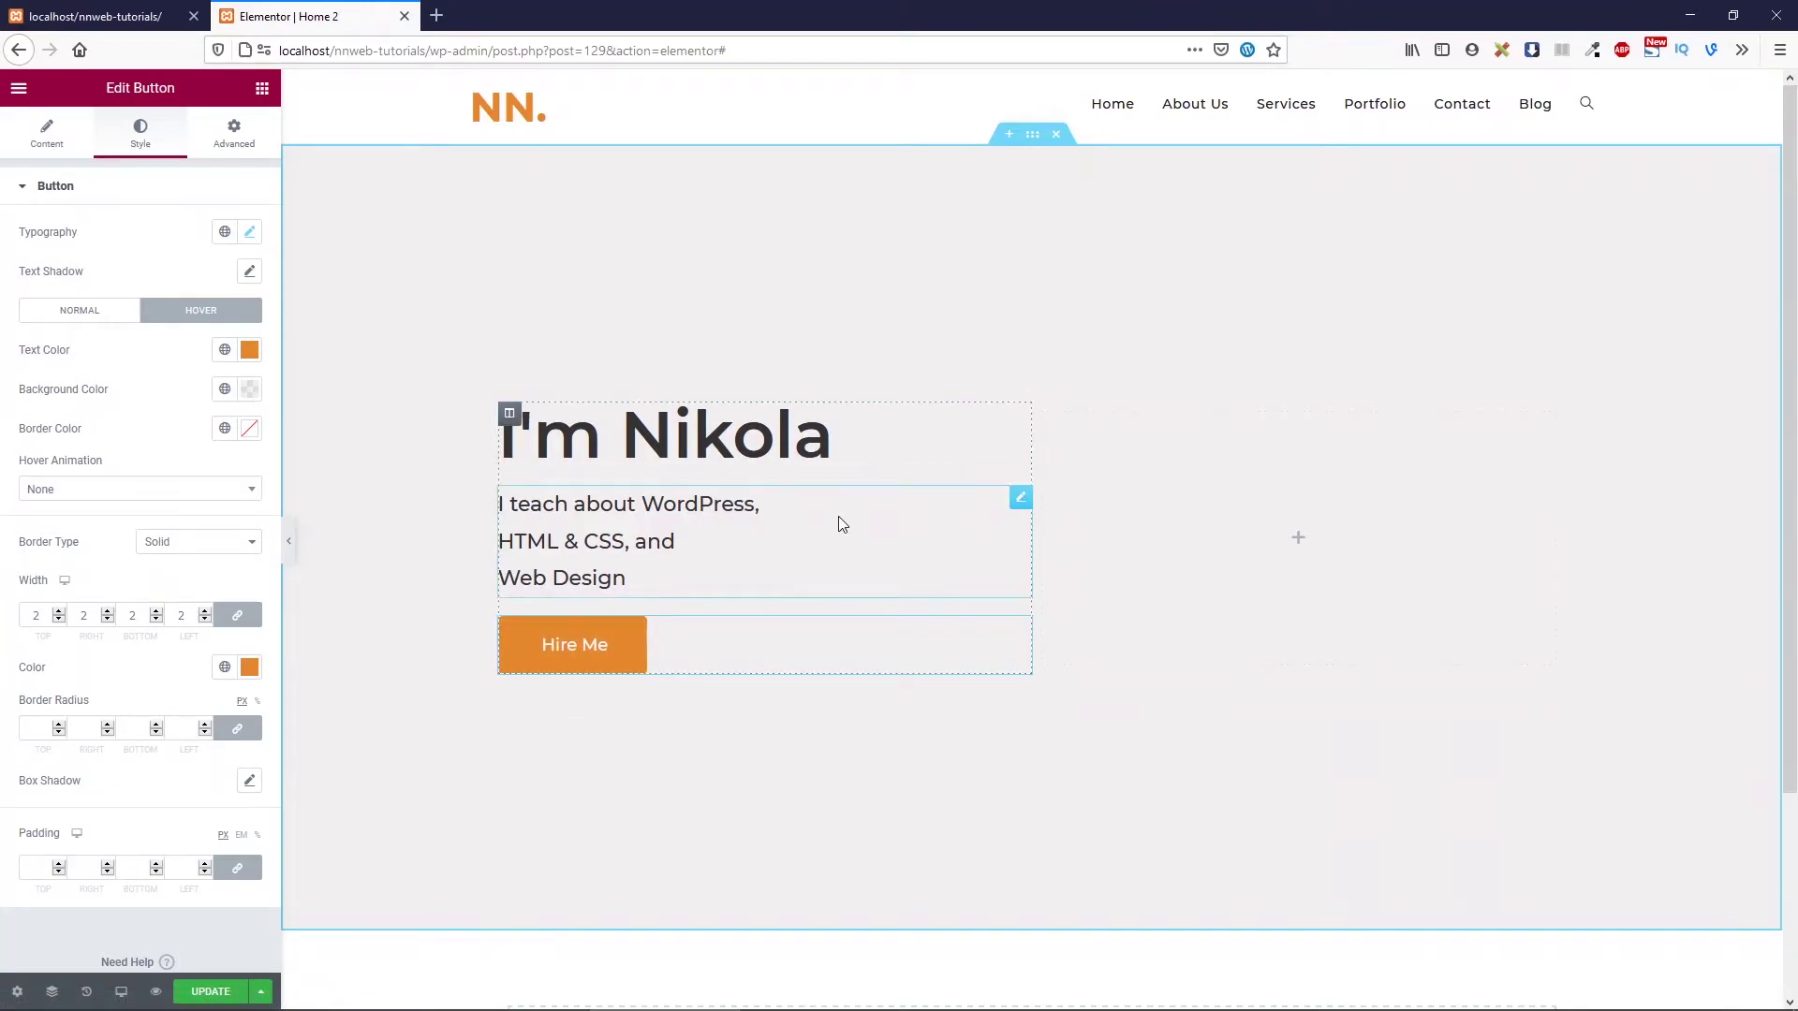
Add an Image widget to the empty second column and insert Untitled-3.png from the media library
click(1193, 452)
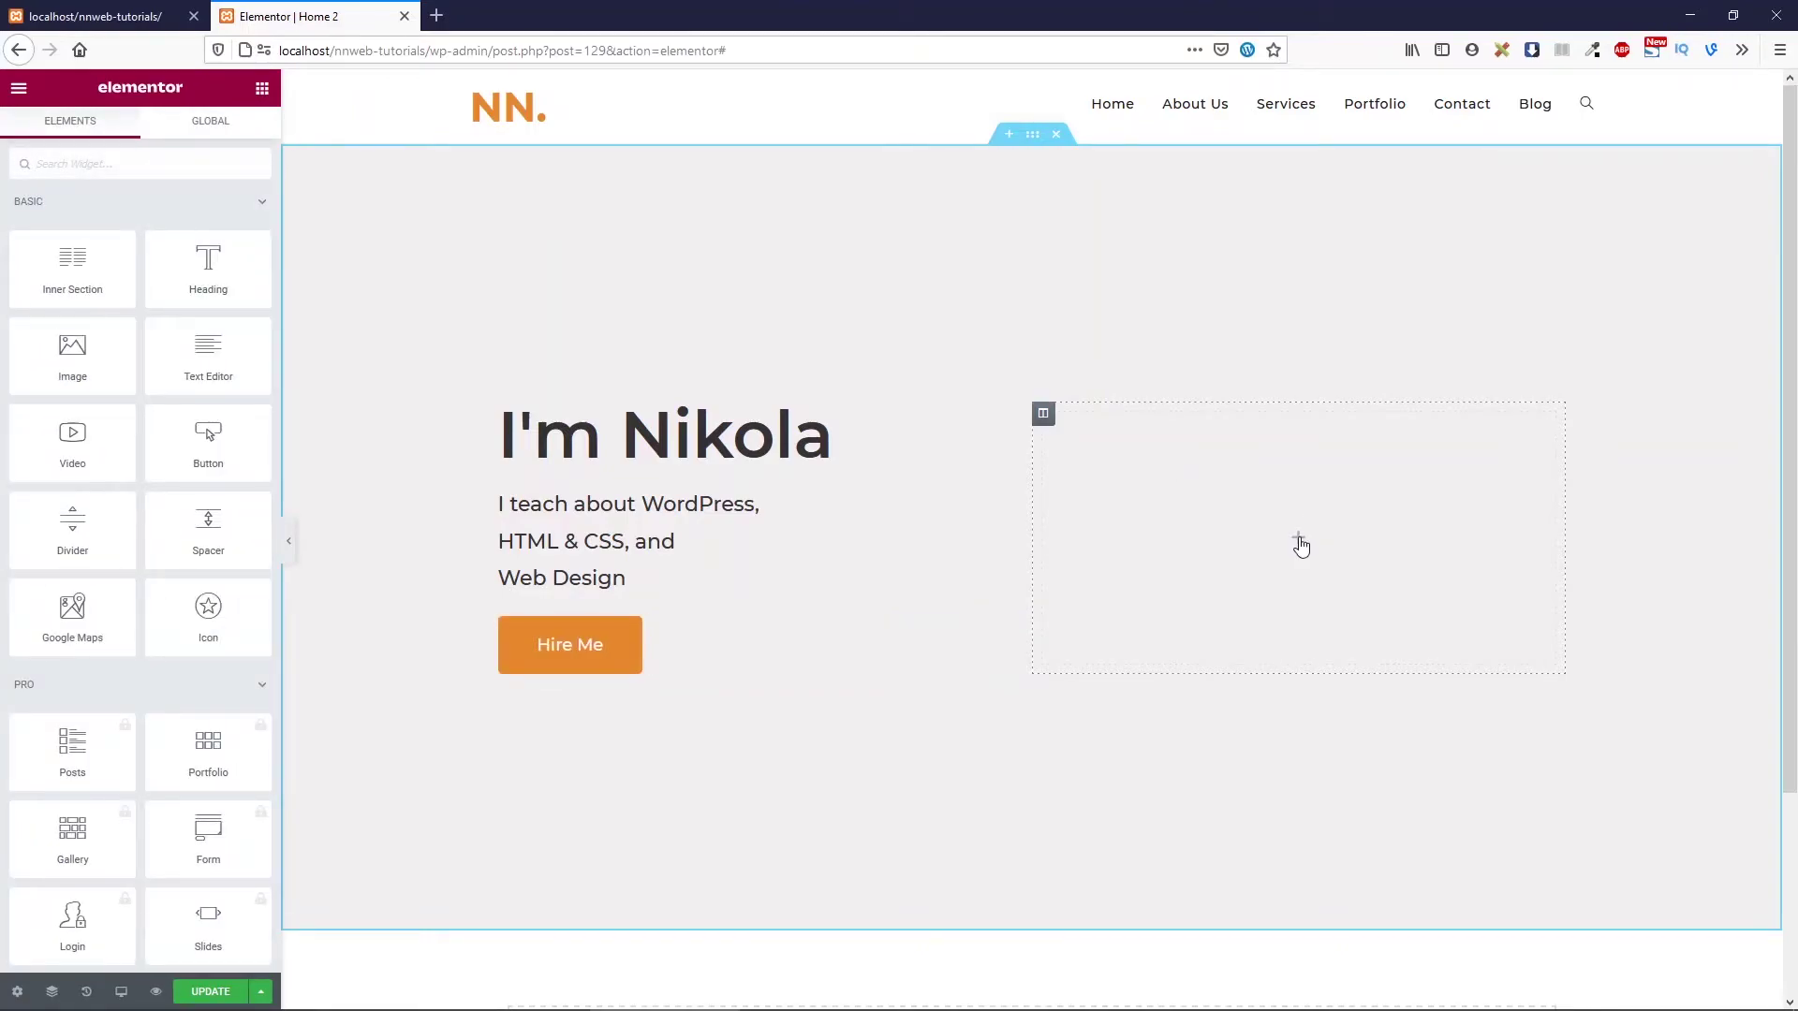
drag(100, 361, 1363, 494)
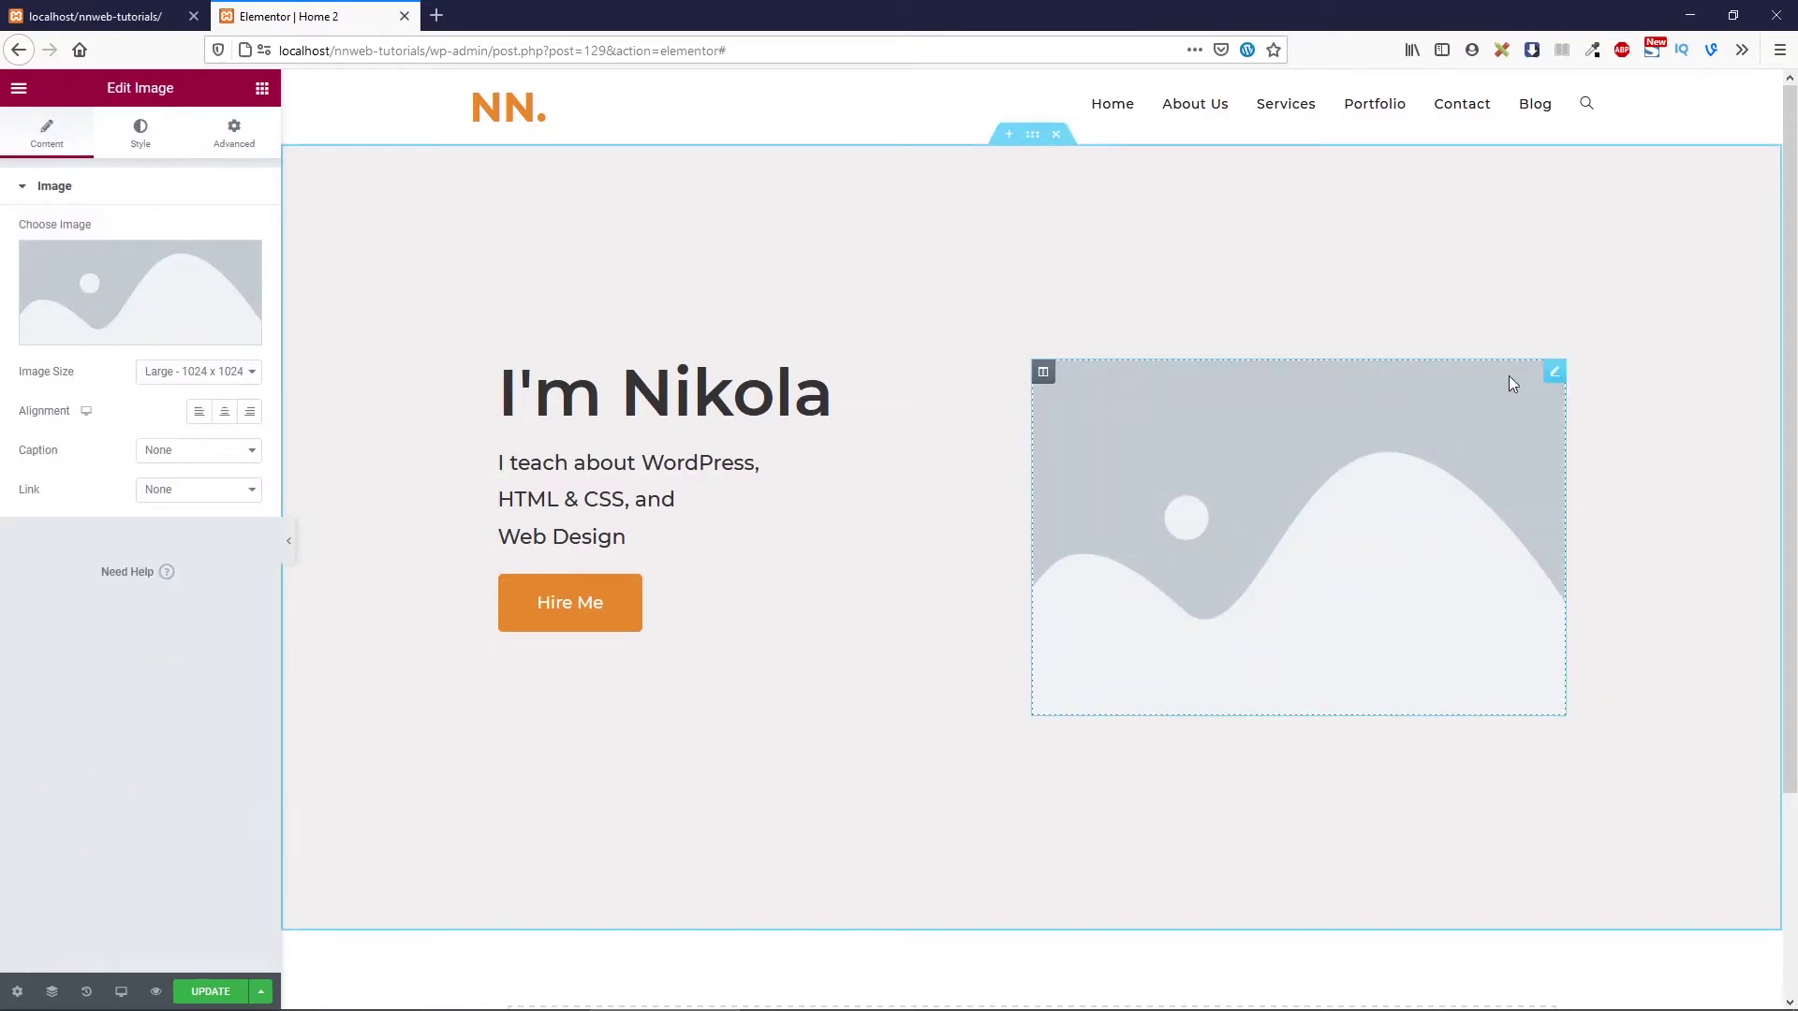
click(217, 339)
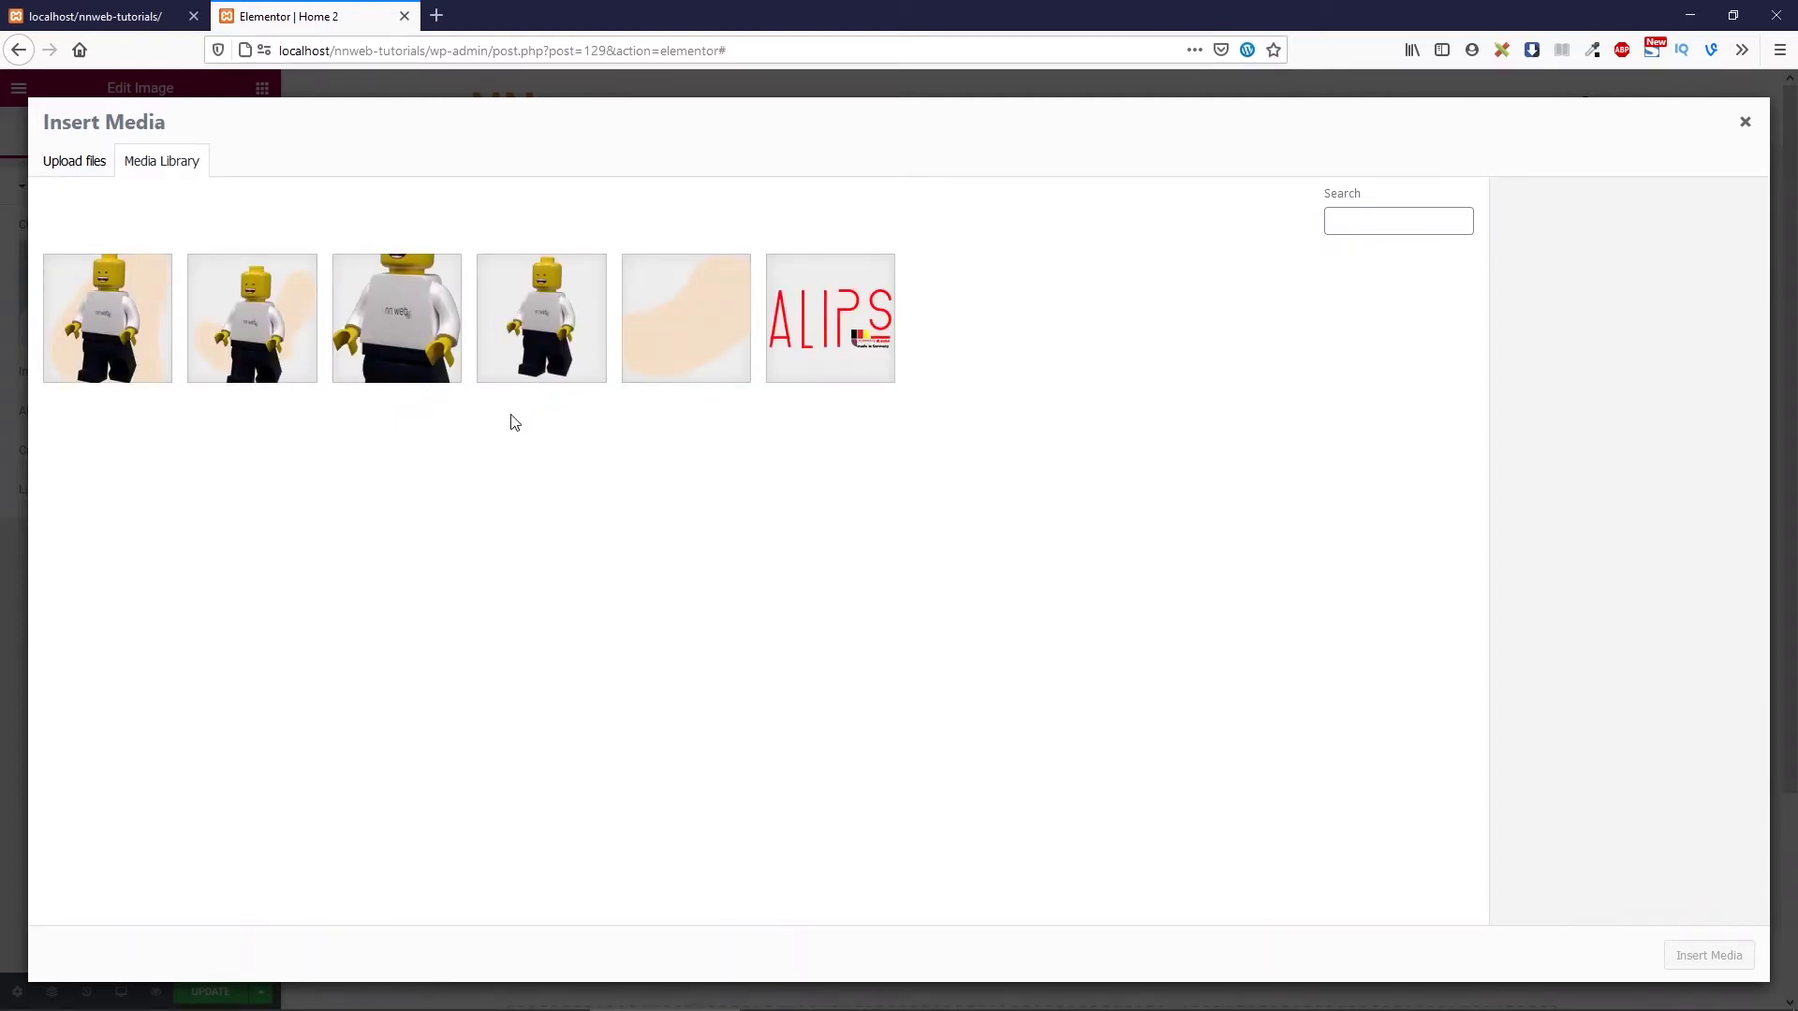
click(134, 323)
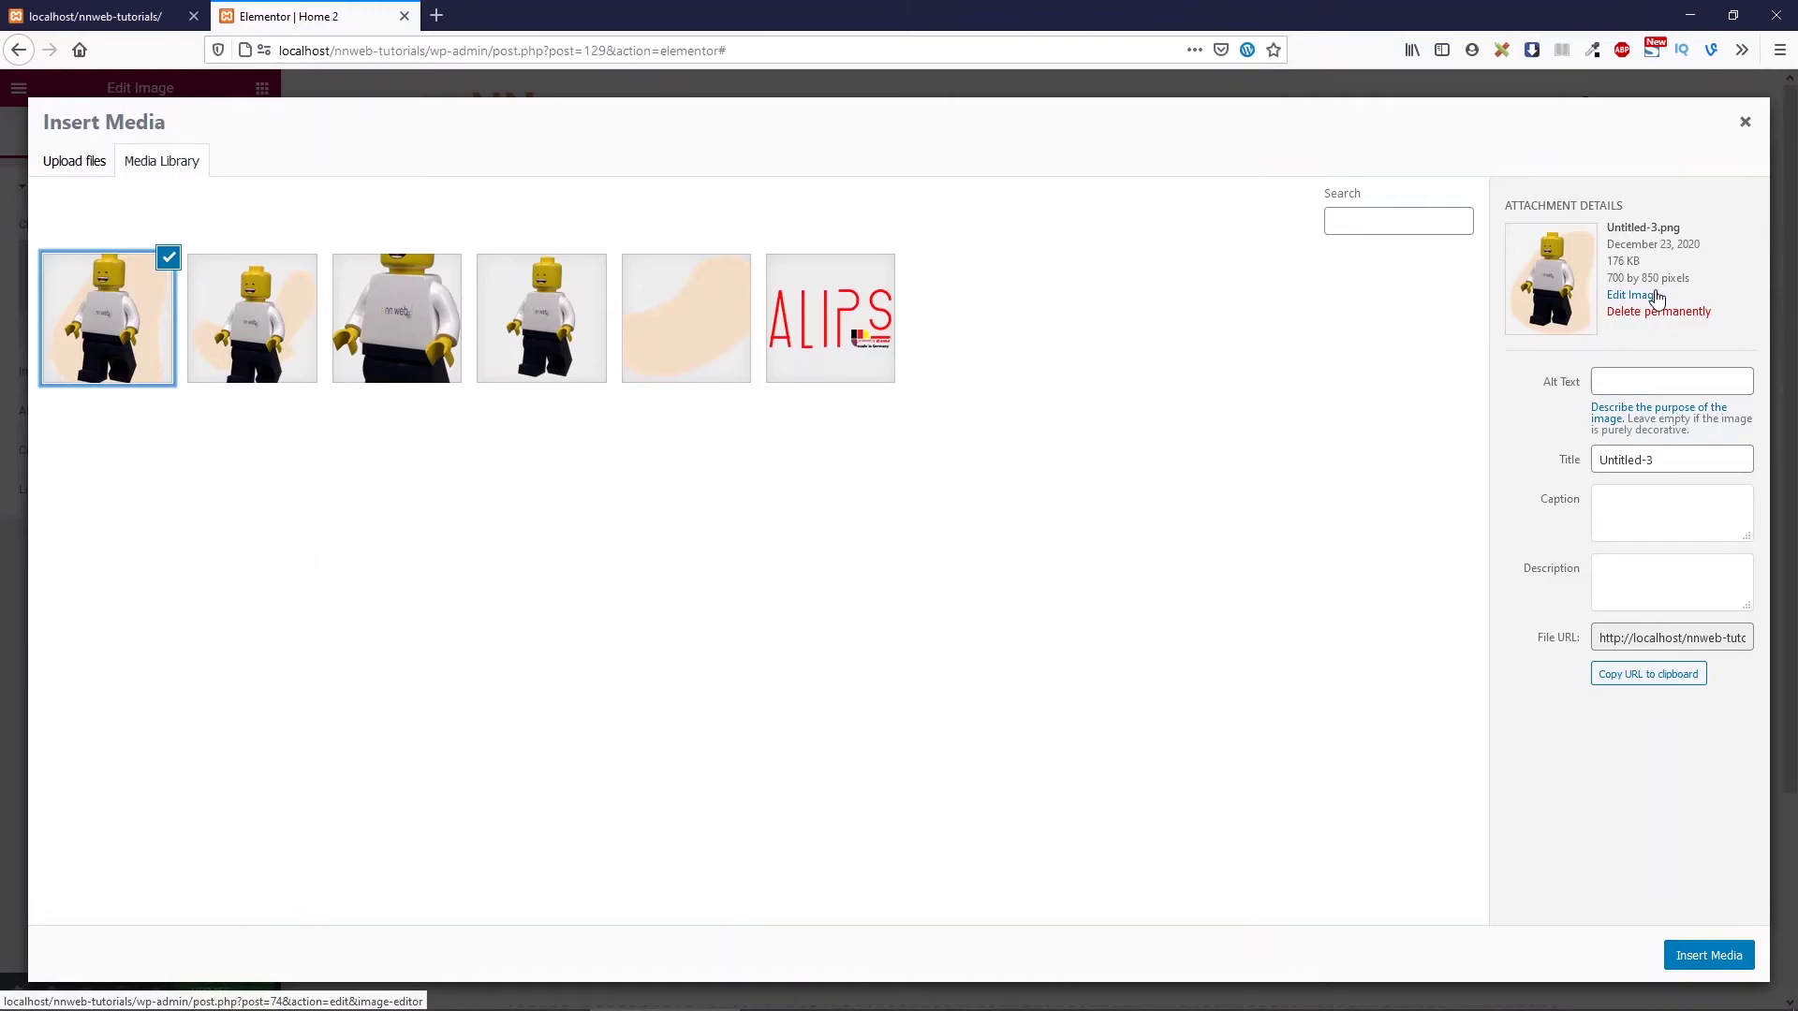
click(1693, 972)
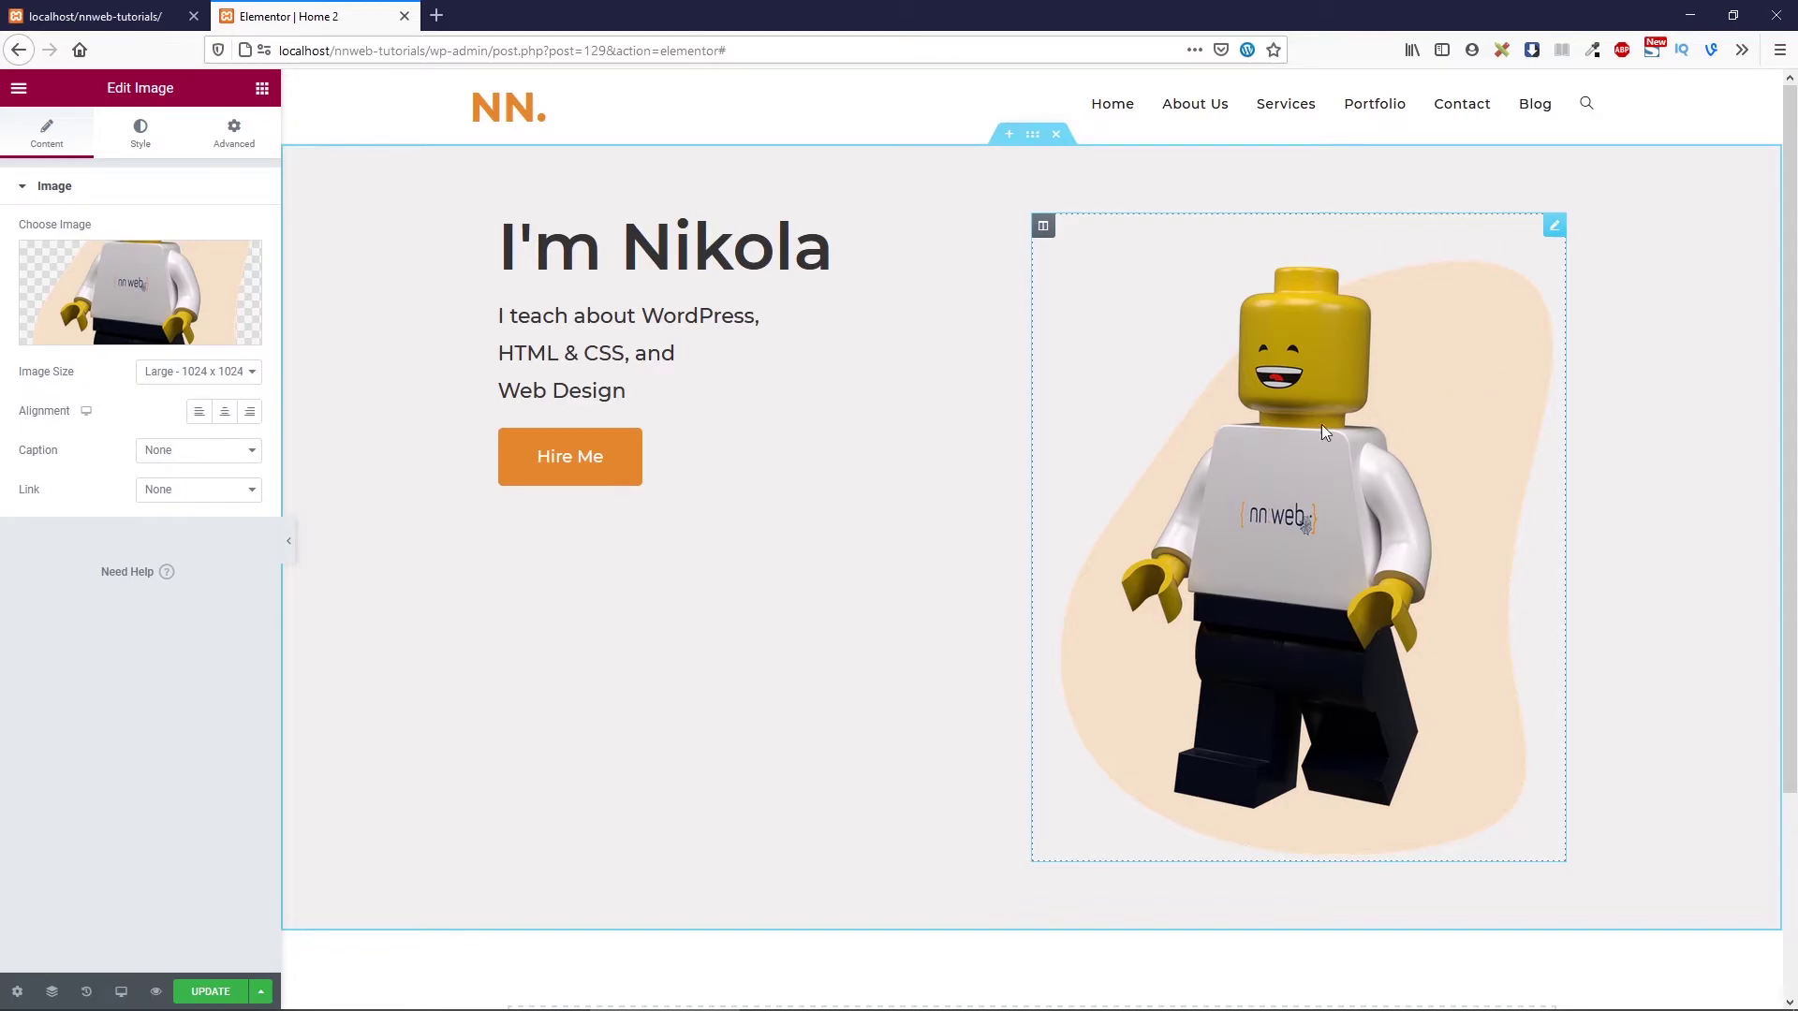
Set the hero image's width to 80%
click(141, 134)
click(220, 265)
text(80)
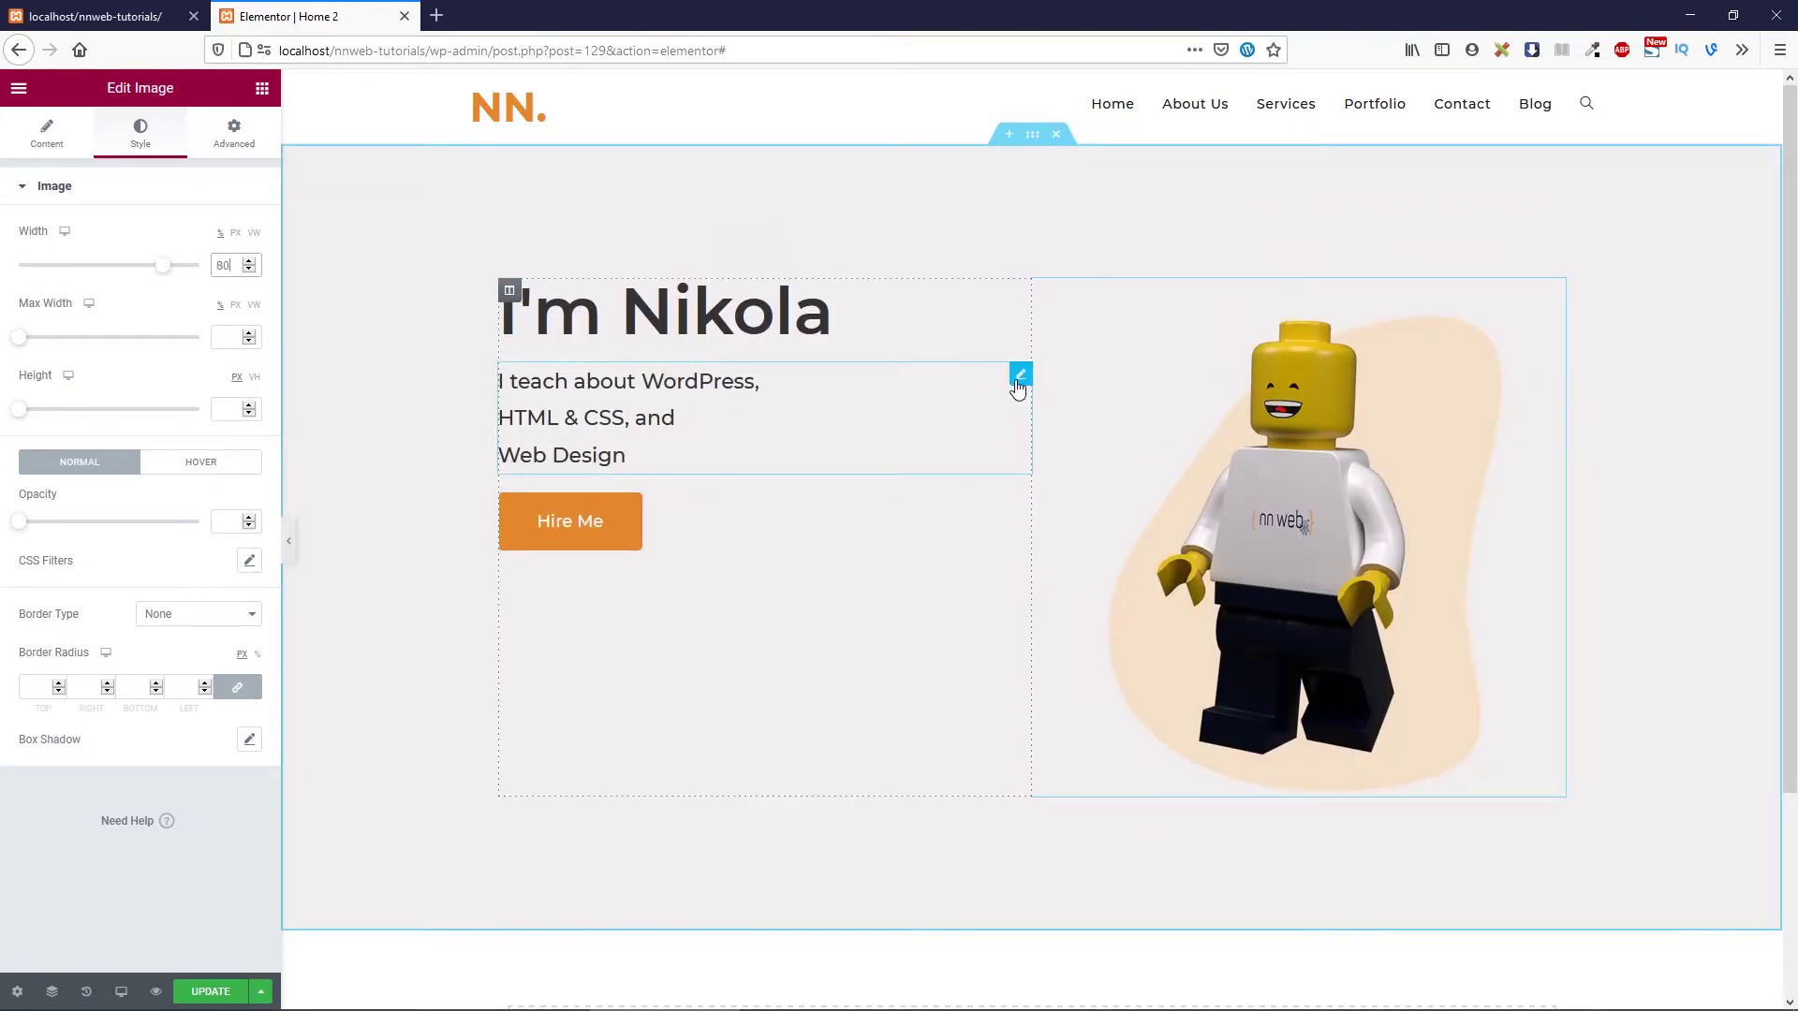
Unlink the paragraph's margin values and set its top and bottom margins to 25 px
click(1019, 379)
click(236, 135)
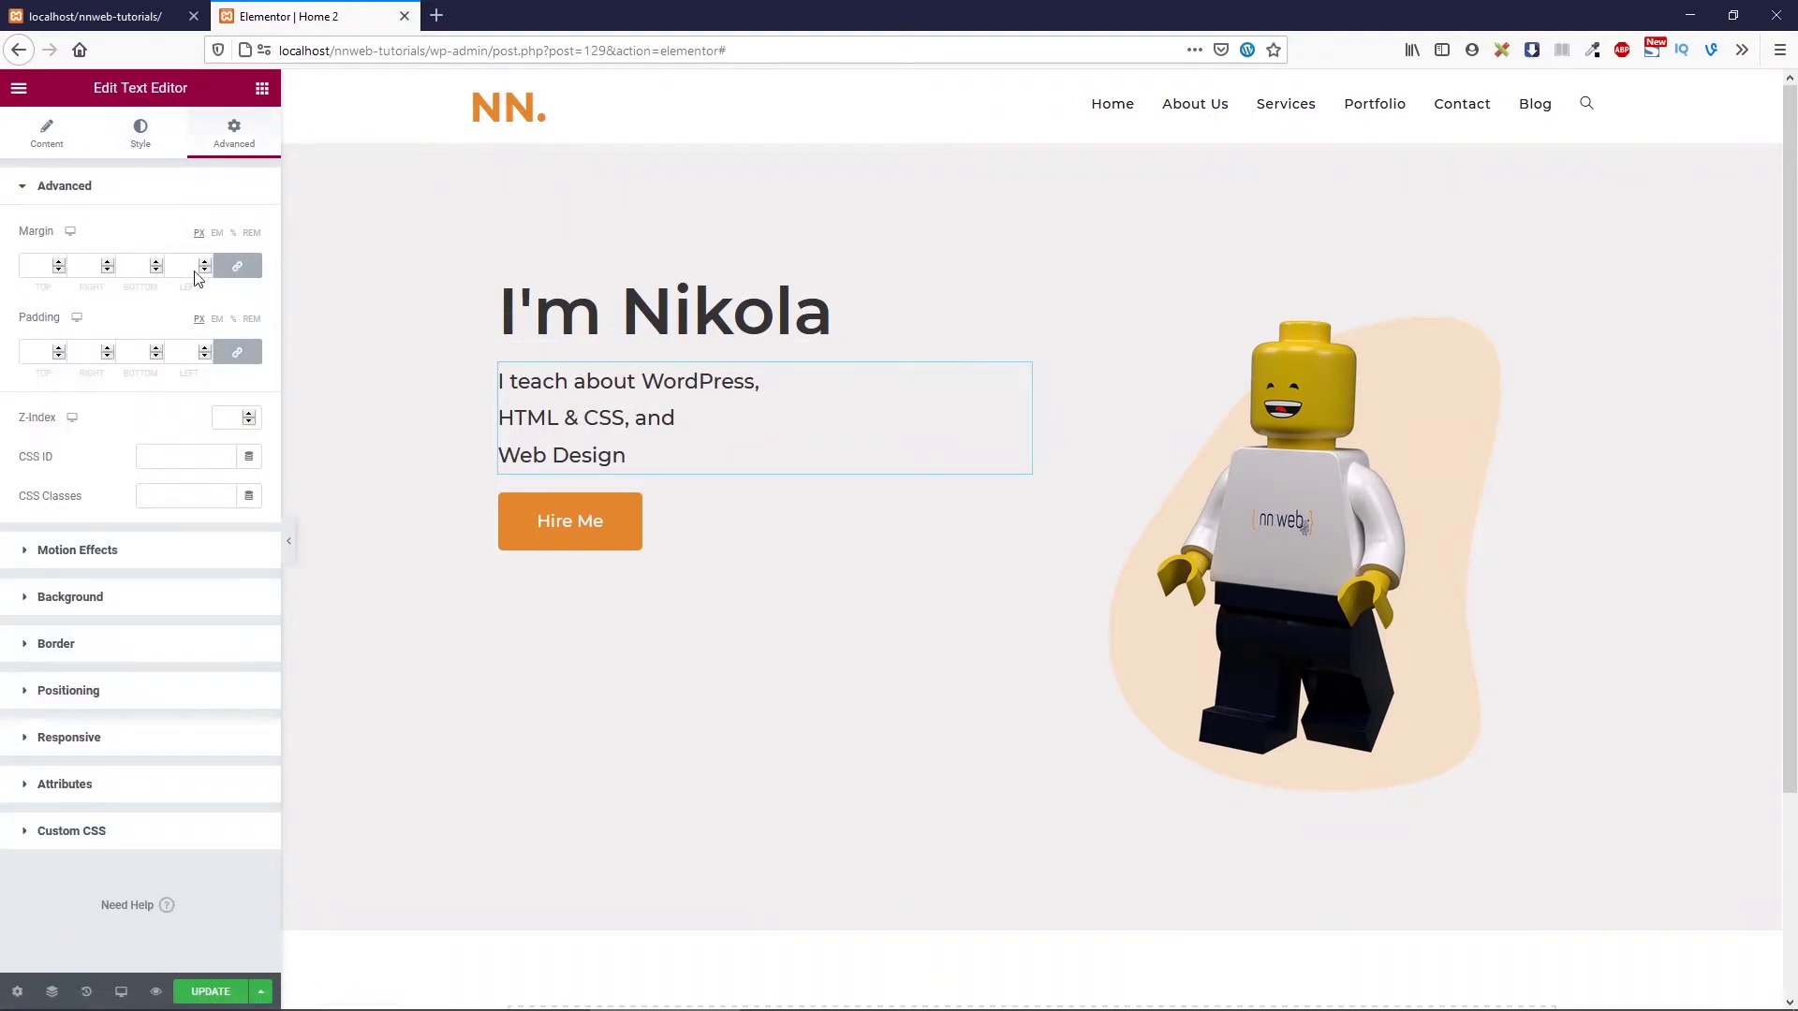
click(237, 266)
double_click(35, 266)
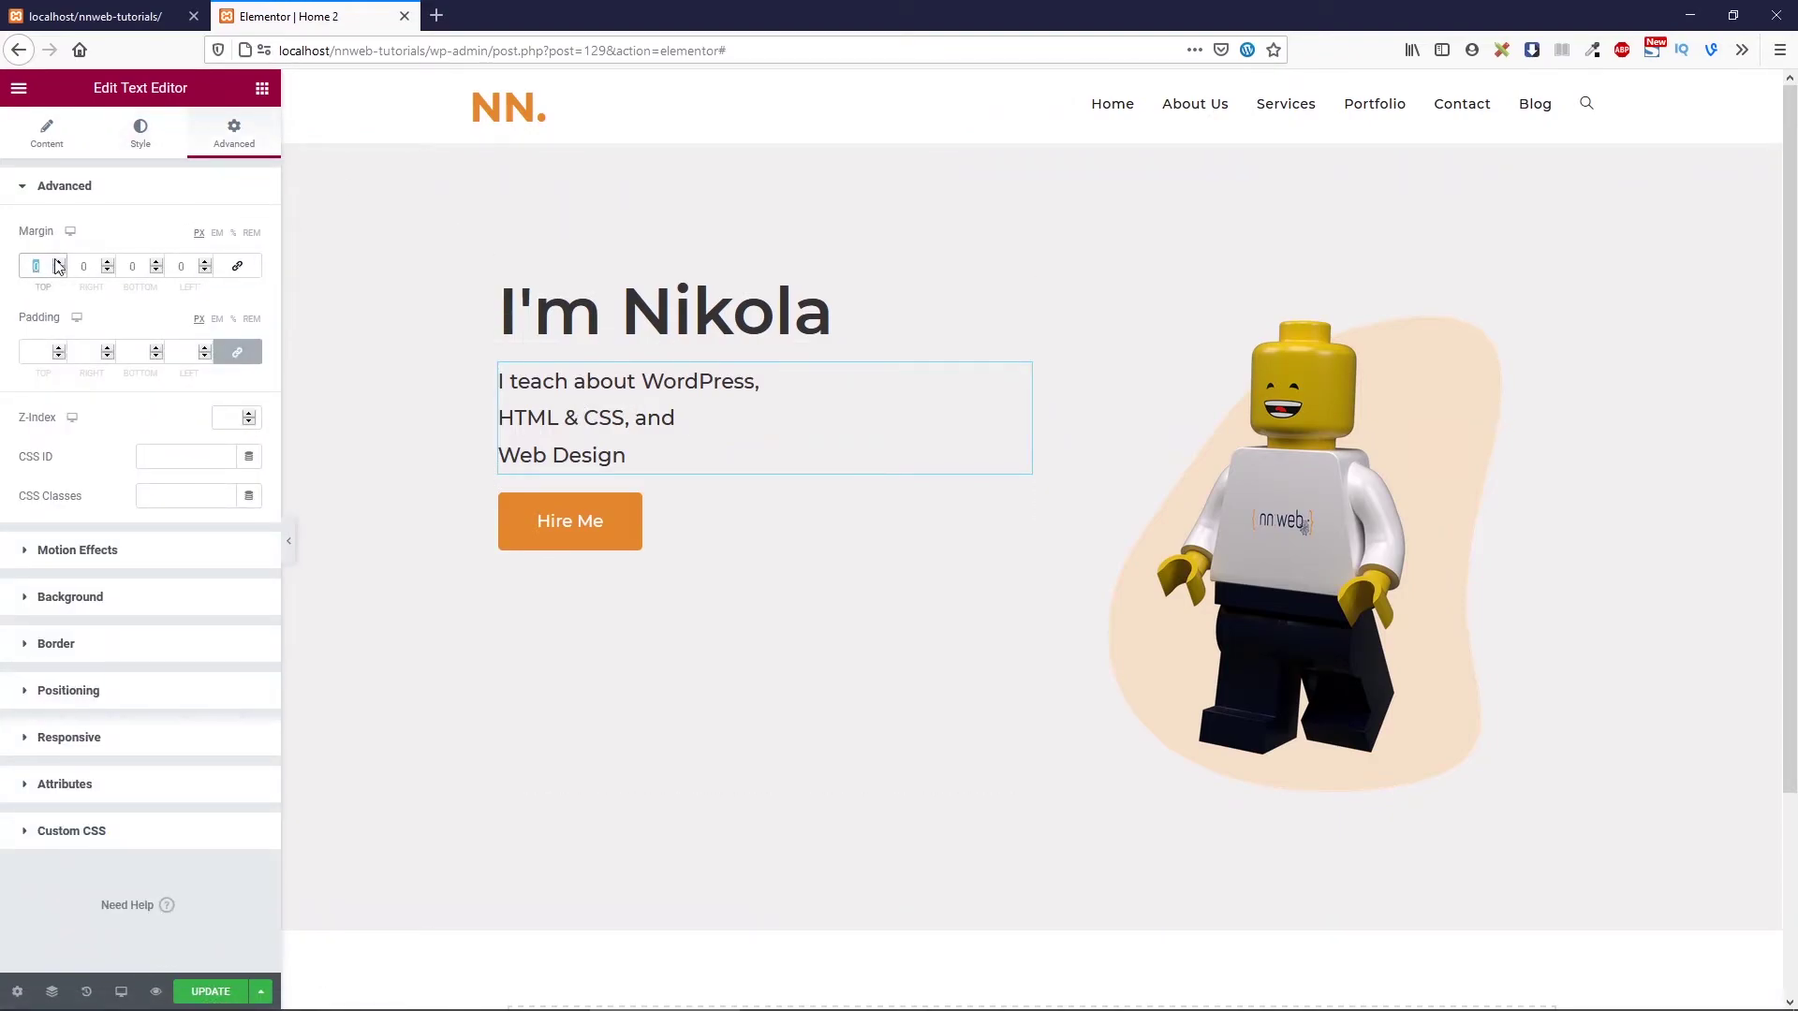
key(Tab)
double_click(38, 268)
text(25)
key(Tab)
key(Tab)
text(25)
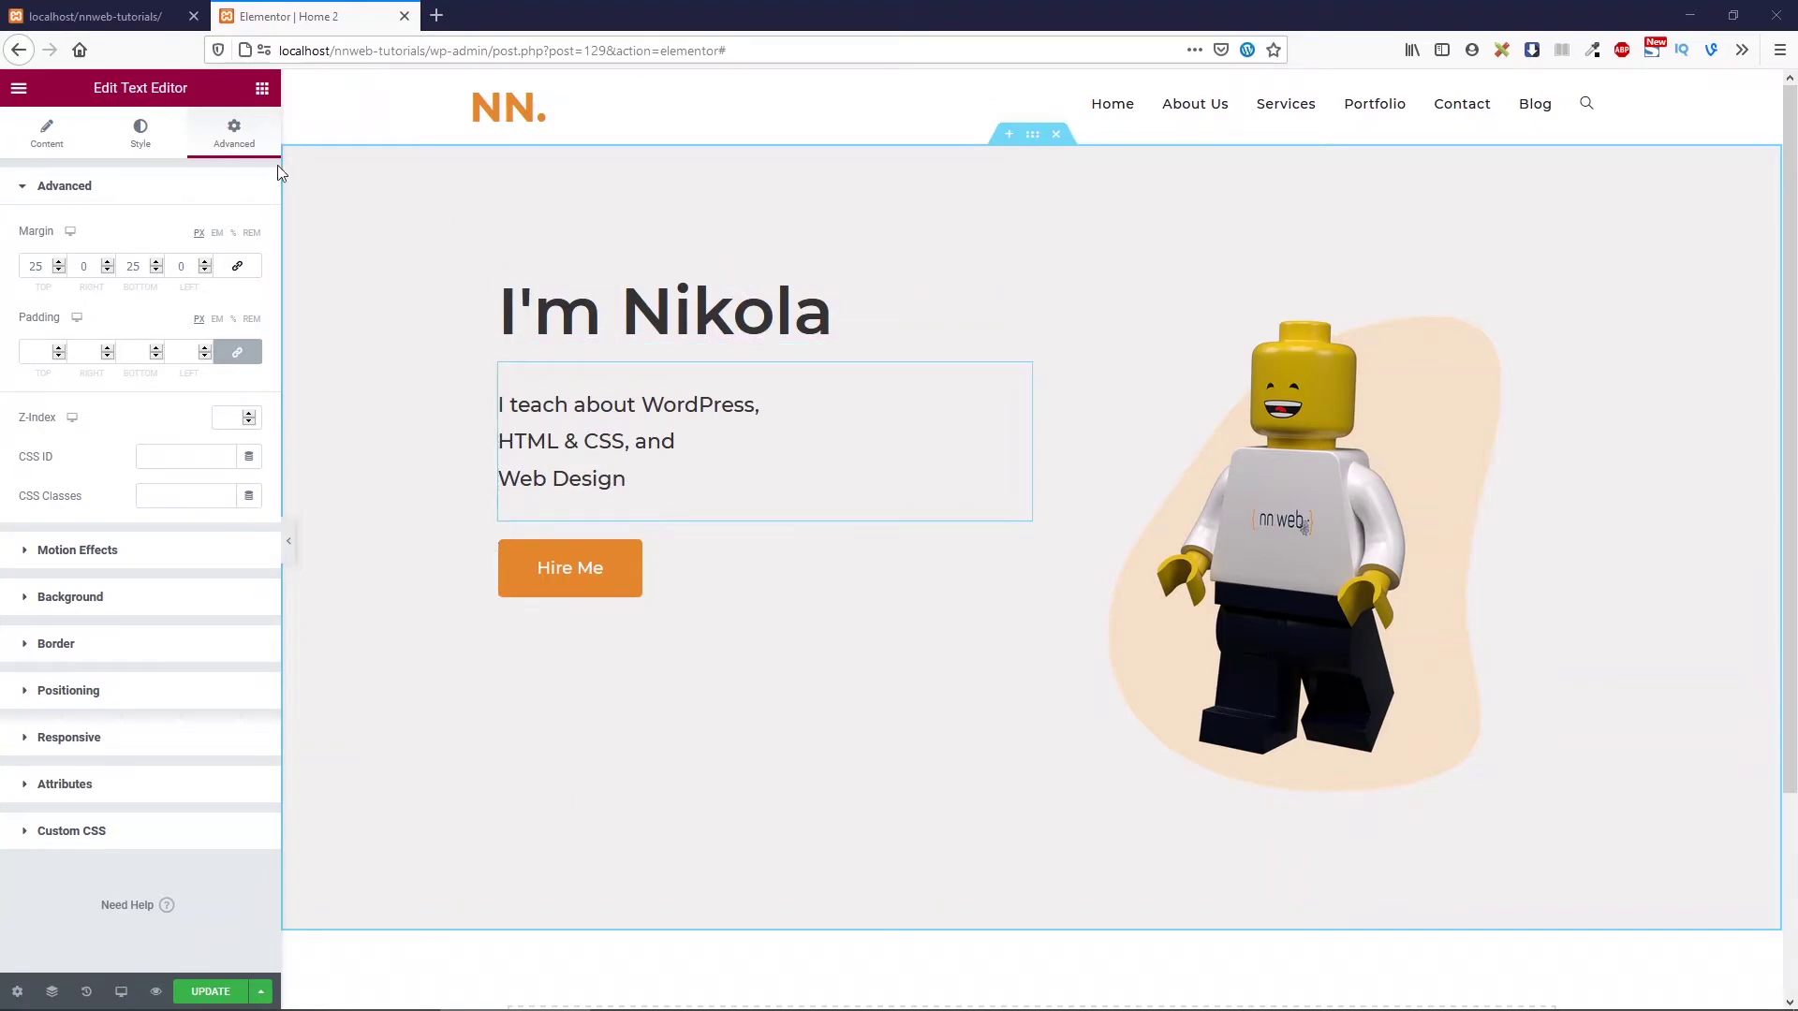
Add a Spacer widget above the heading in the first column with a space of 140 px
click(262, 88)
drag(208, 522, 661, 285)
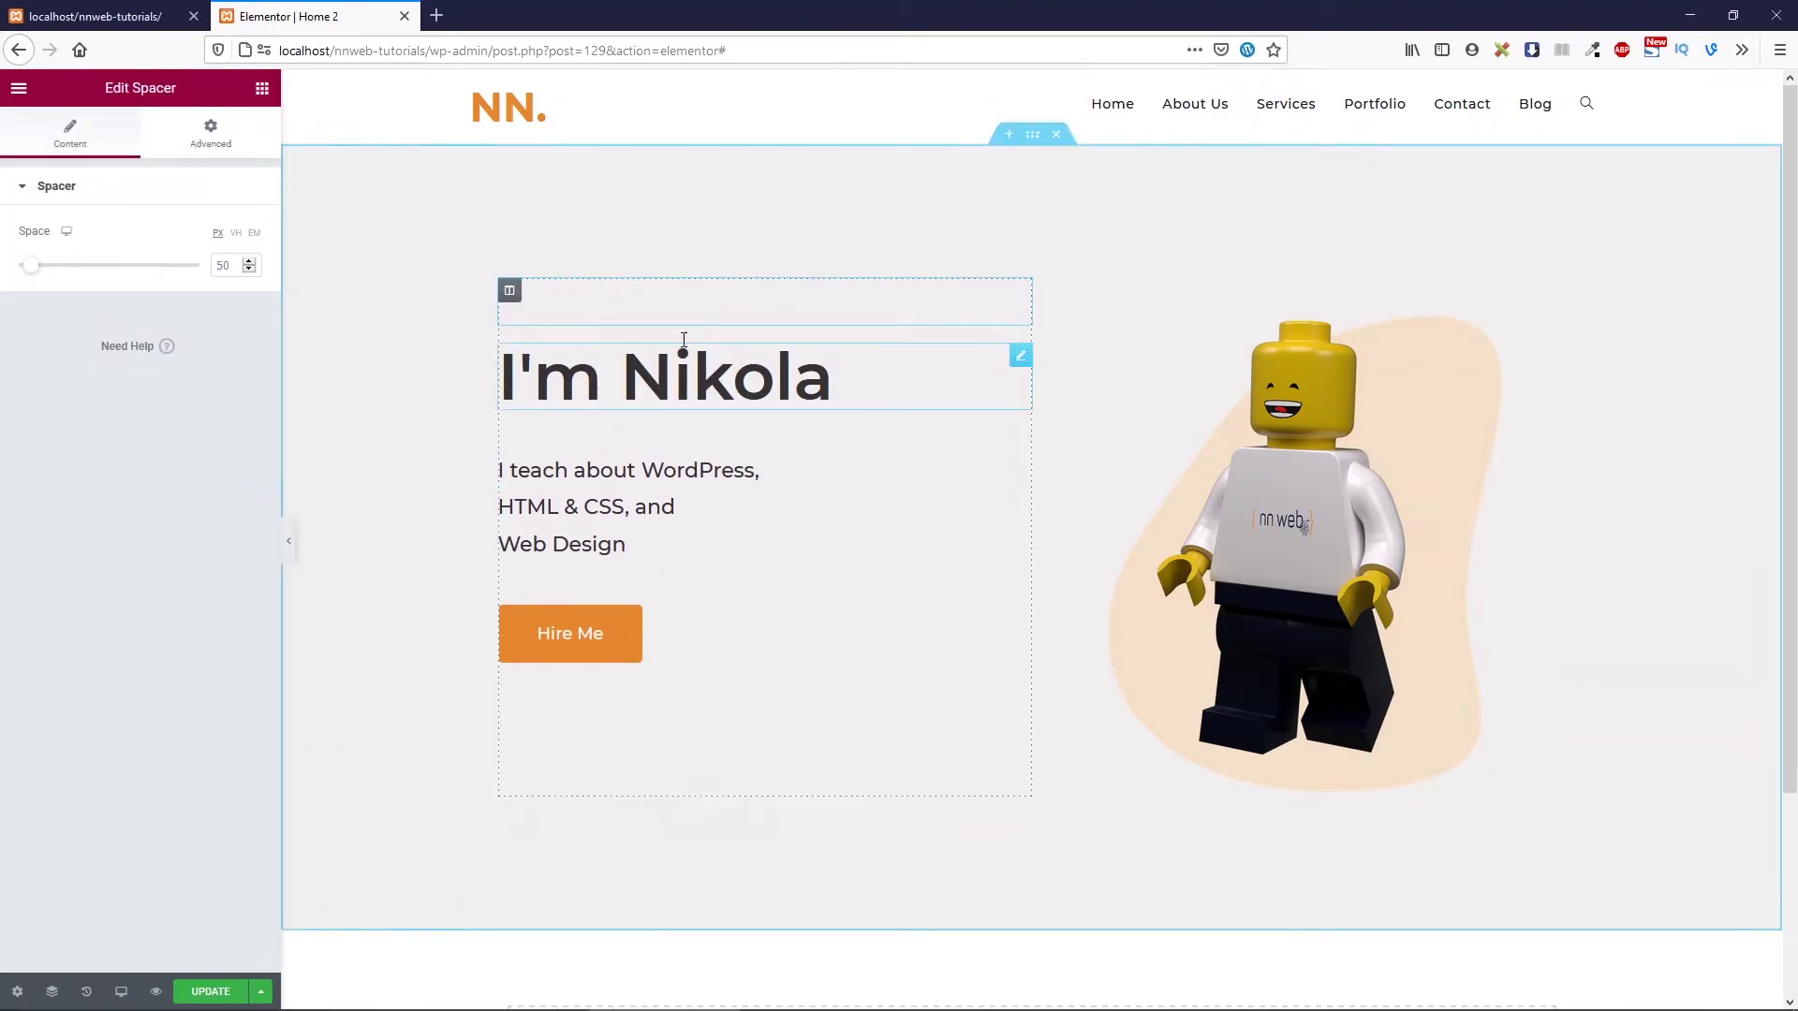
double_click(235, 267)
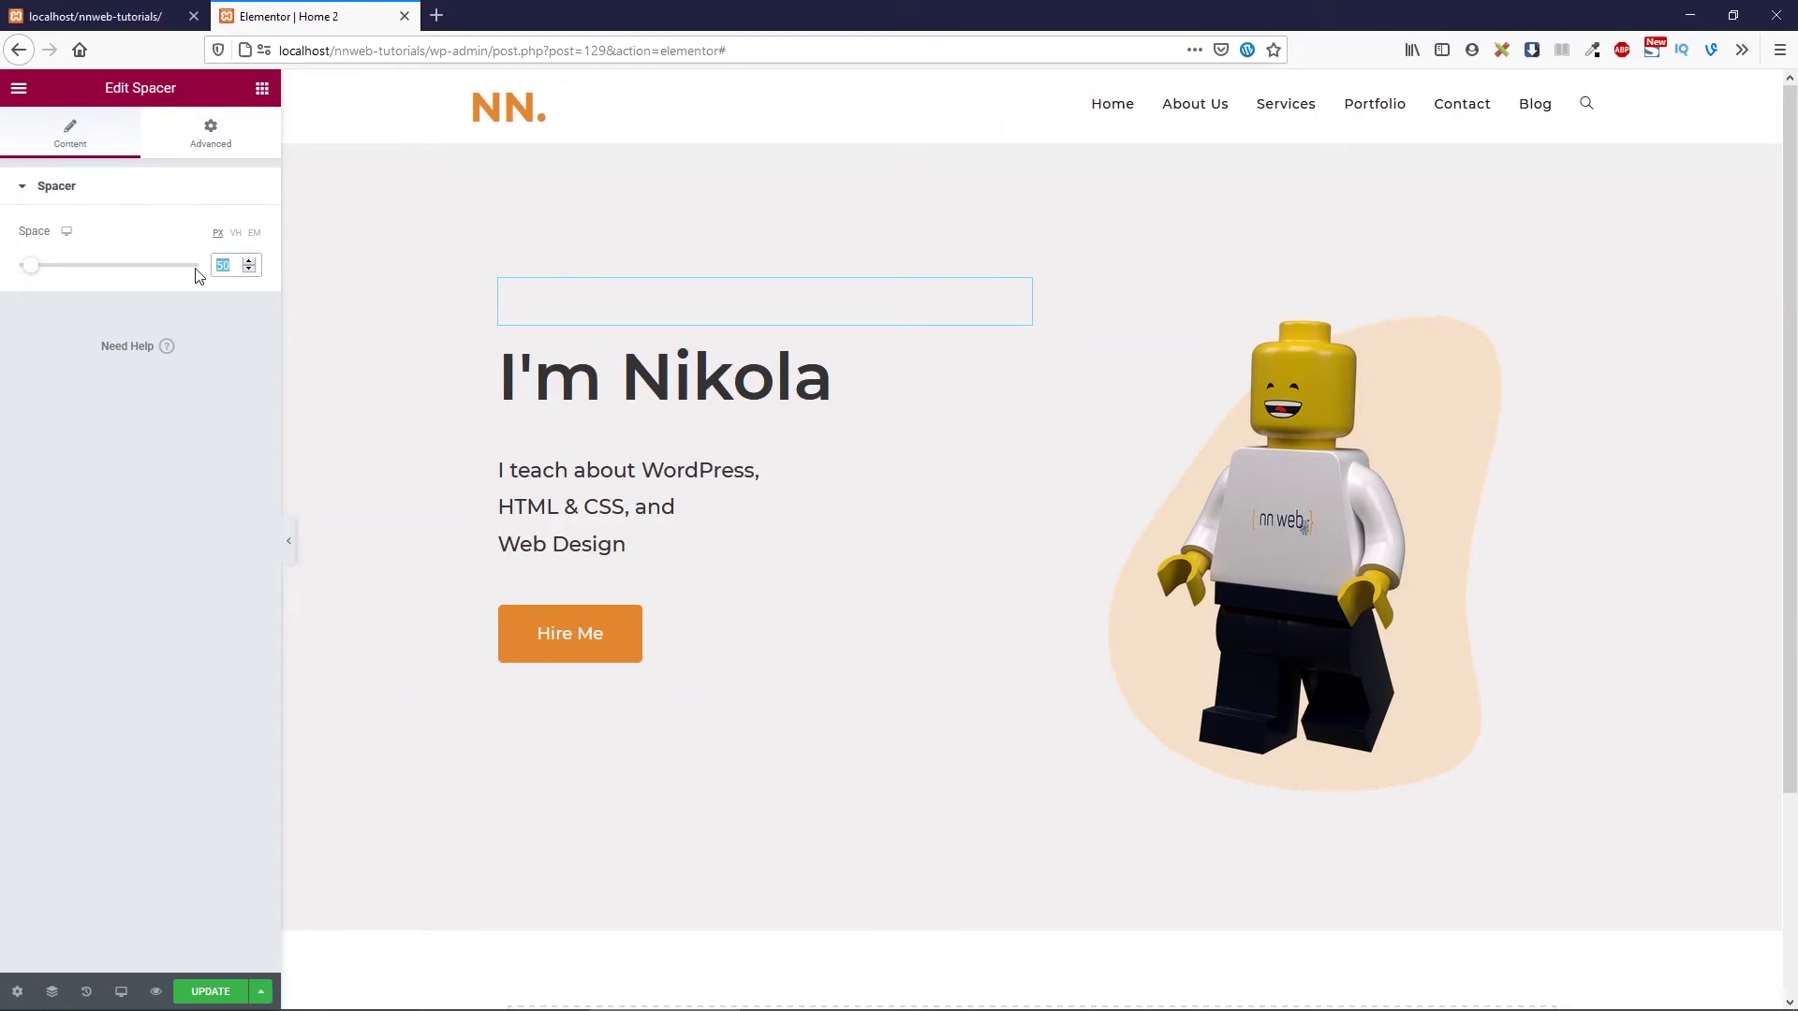
text(140)
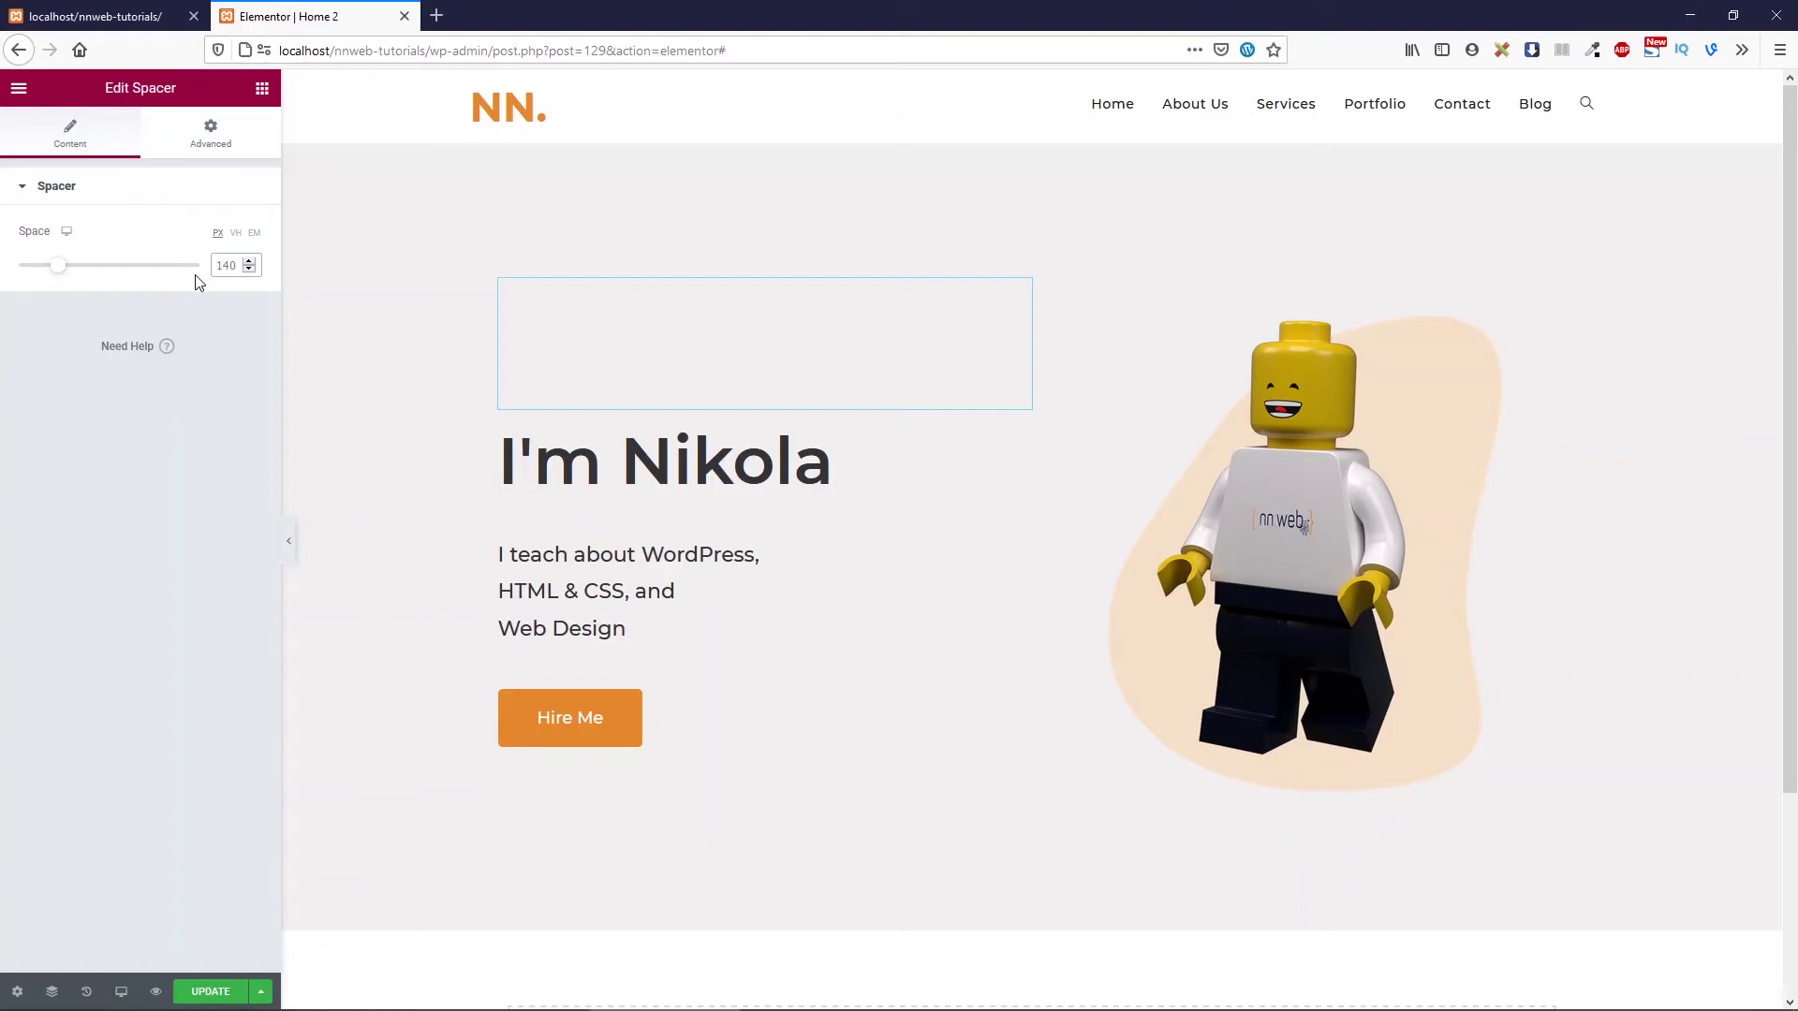
Add a Spacer widget below the Hire Me button with a space of 100 px and update the page
scroll(594, 384, down, 1)
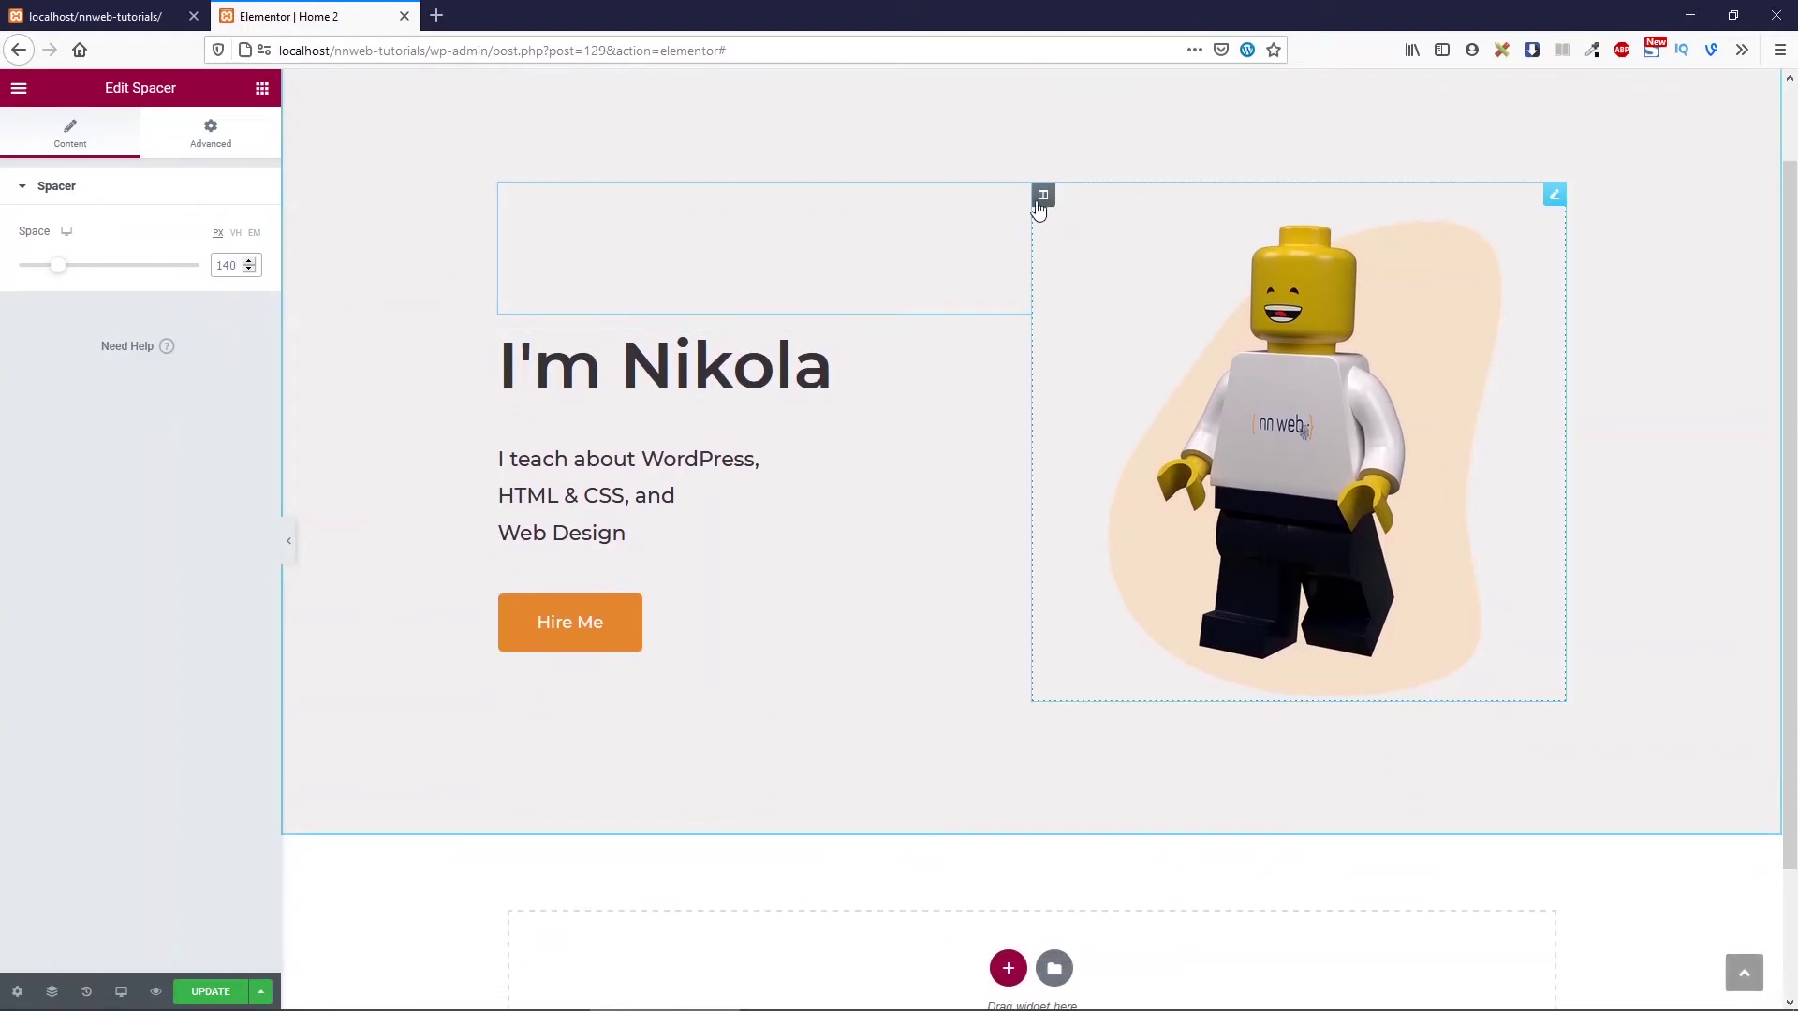
click(262, 88)
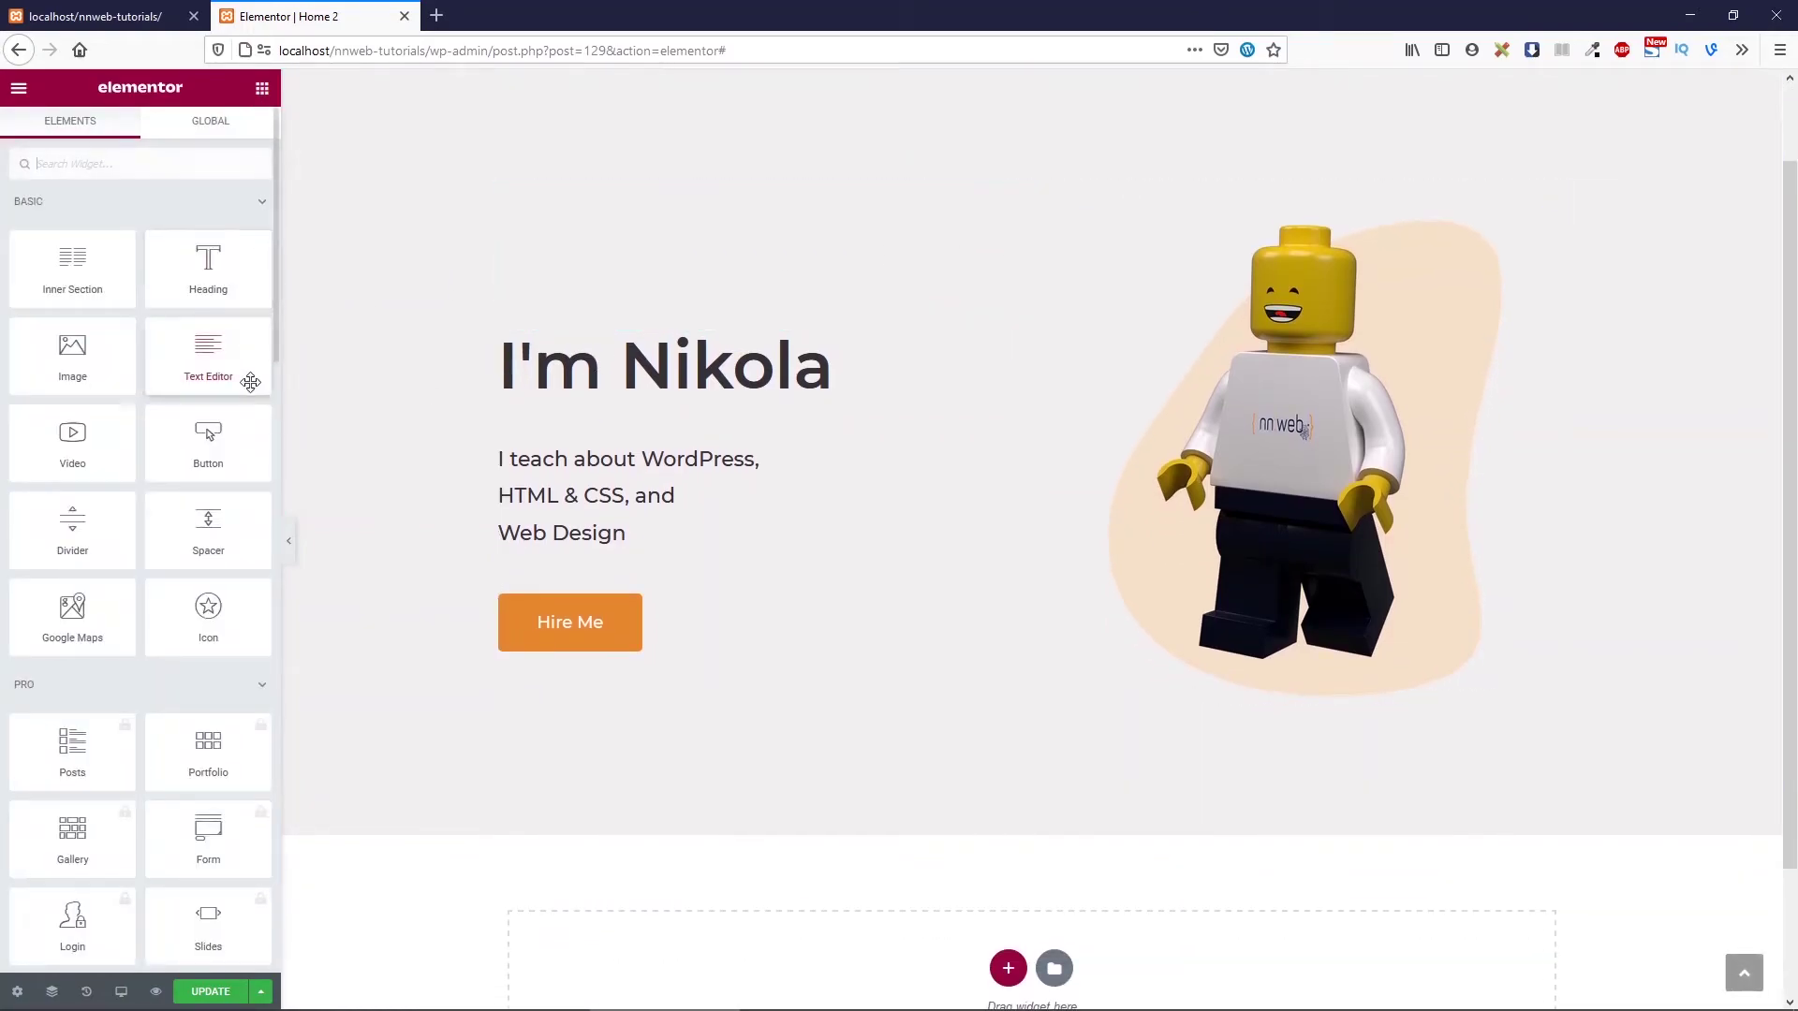
mouse_move(212, 435)
mouse_down()
mouse_move(342, 414)
mouse_move(223, 443)
mouse_move(281, 542)
mouse_move(605, 650)
mouse_move(216, 447)
mouse_up()
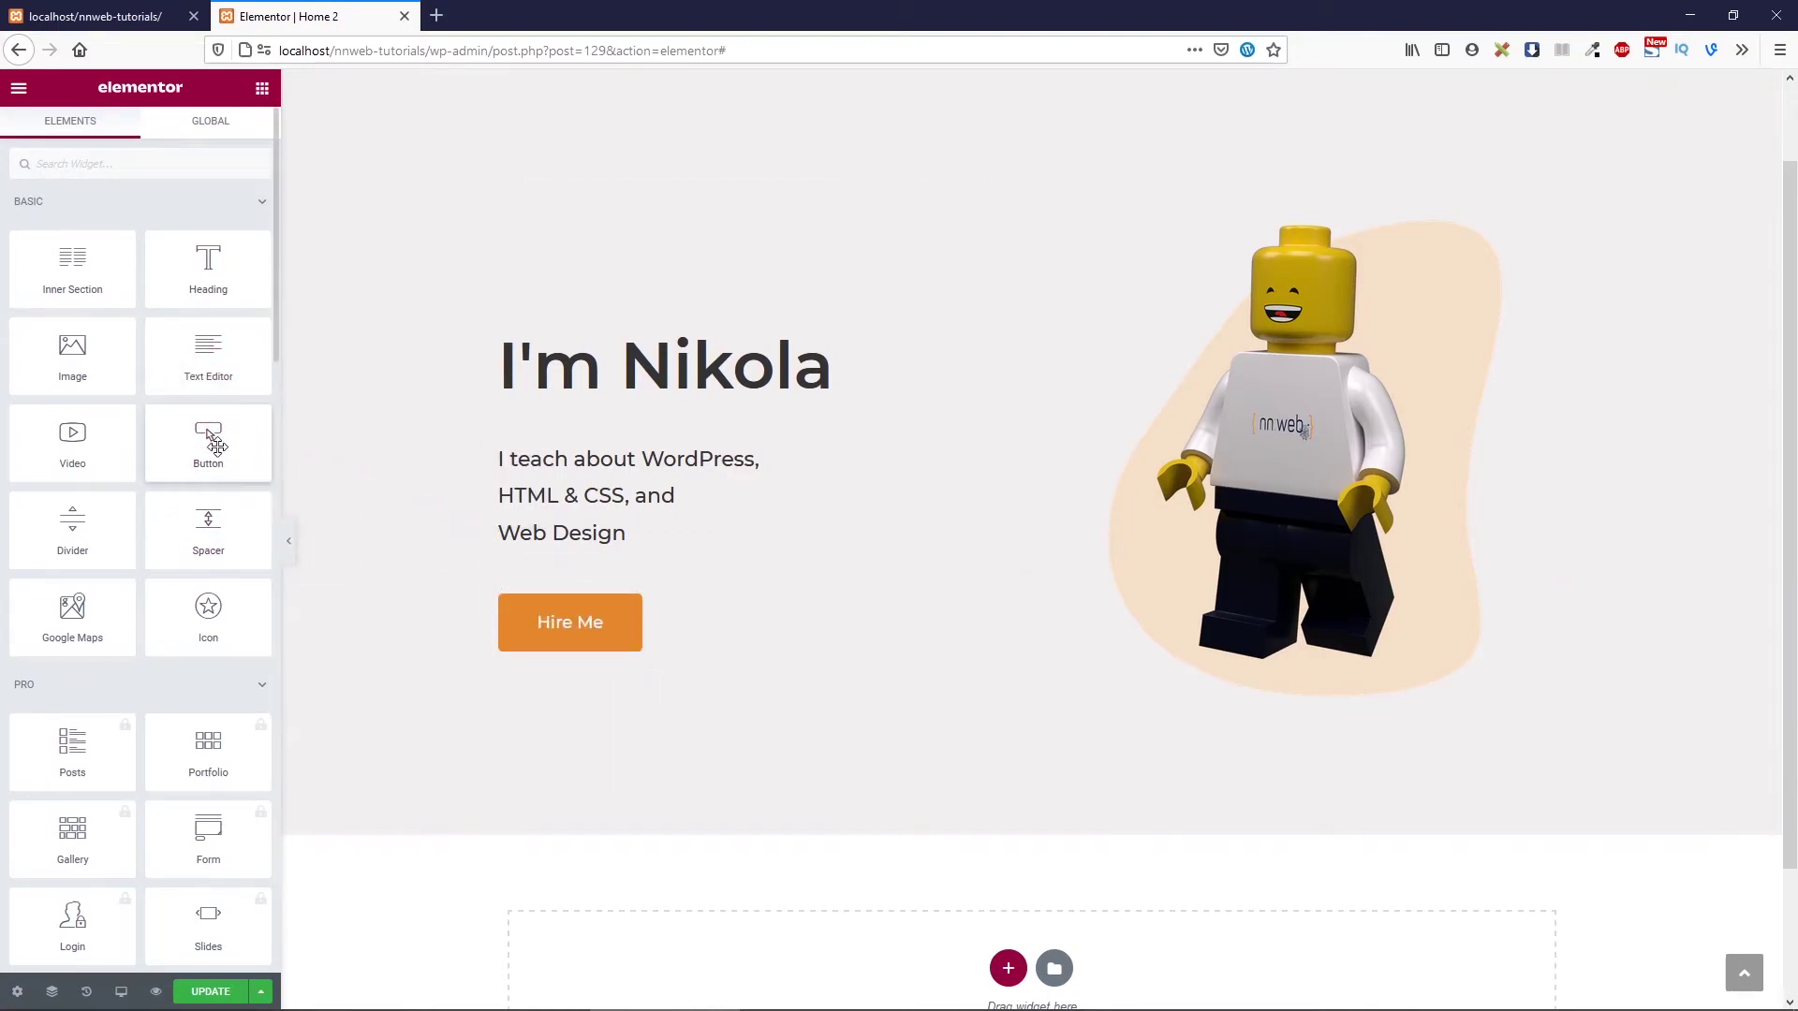
drag(208, 529, 579, 646)
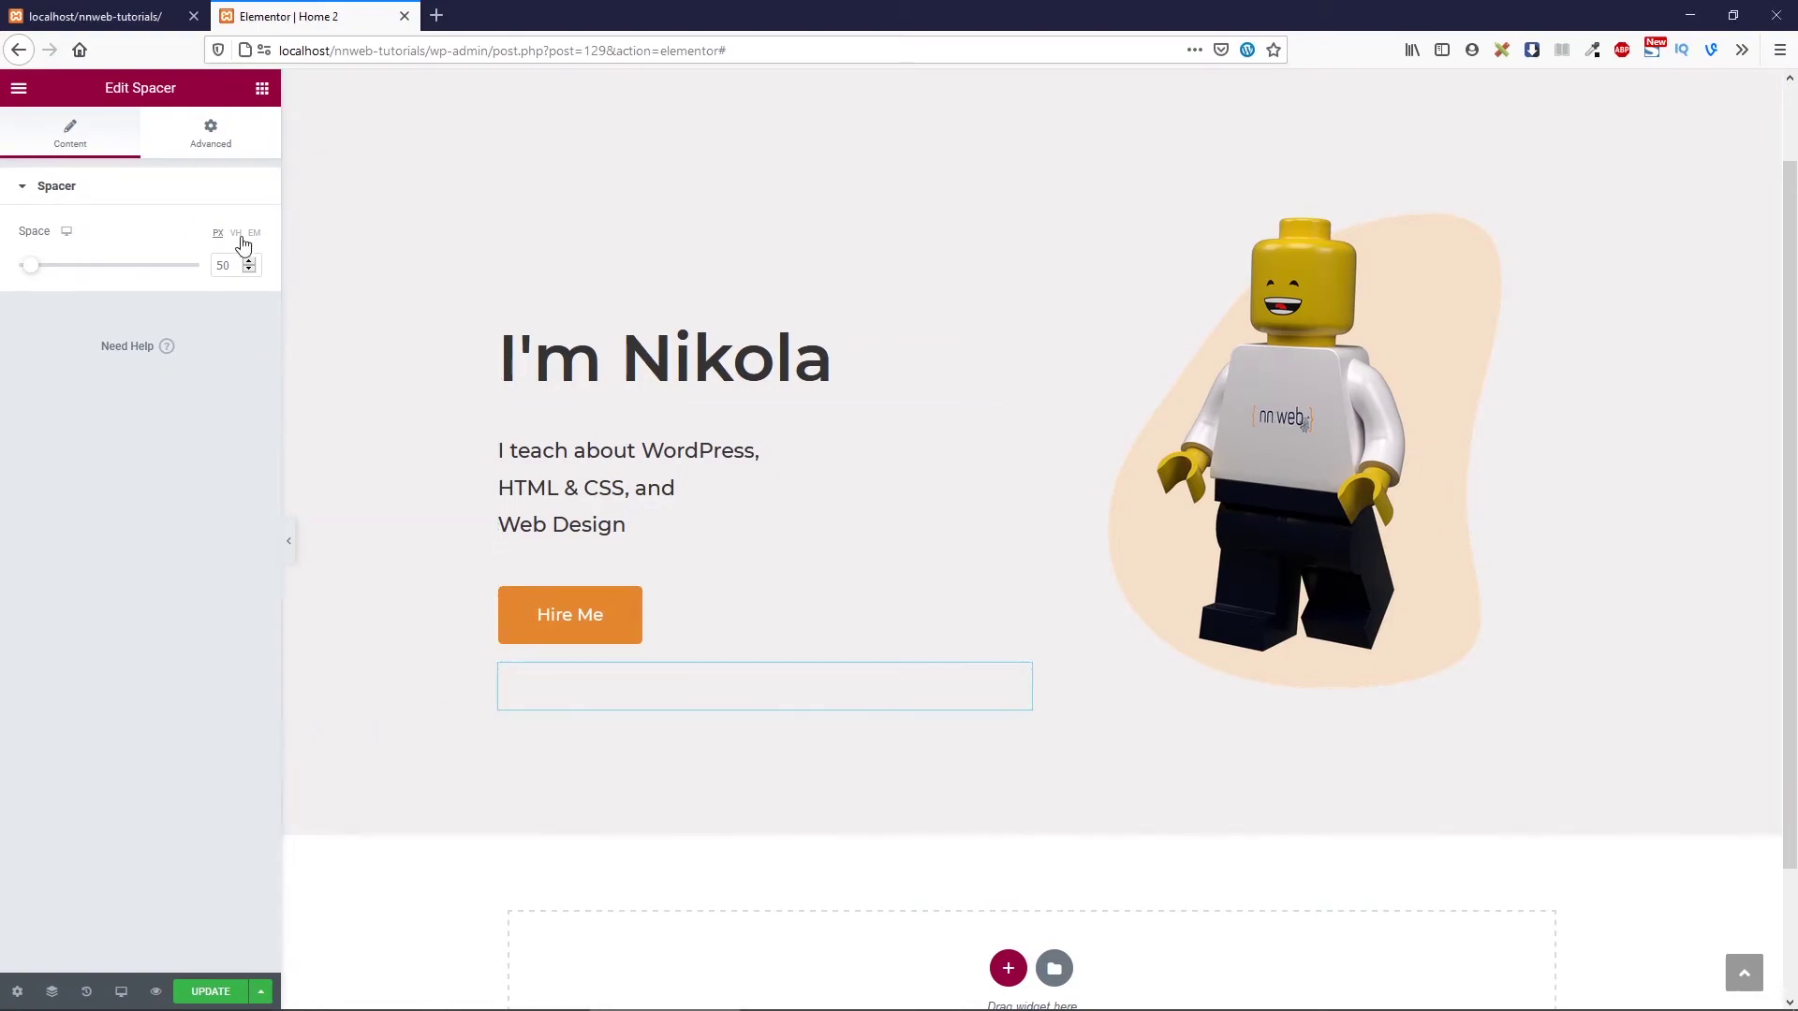
drag(225, 264, 203, 269)
text(100)
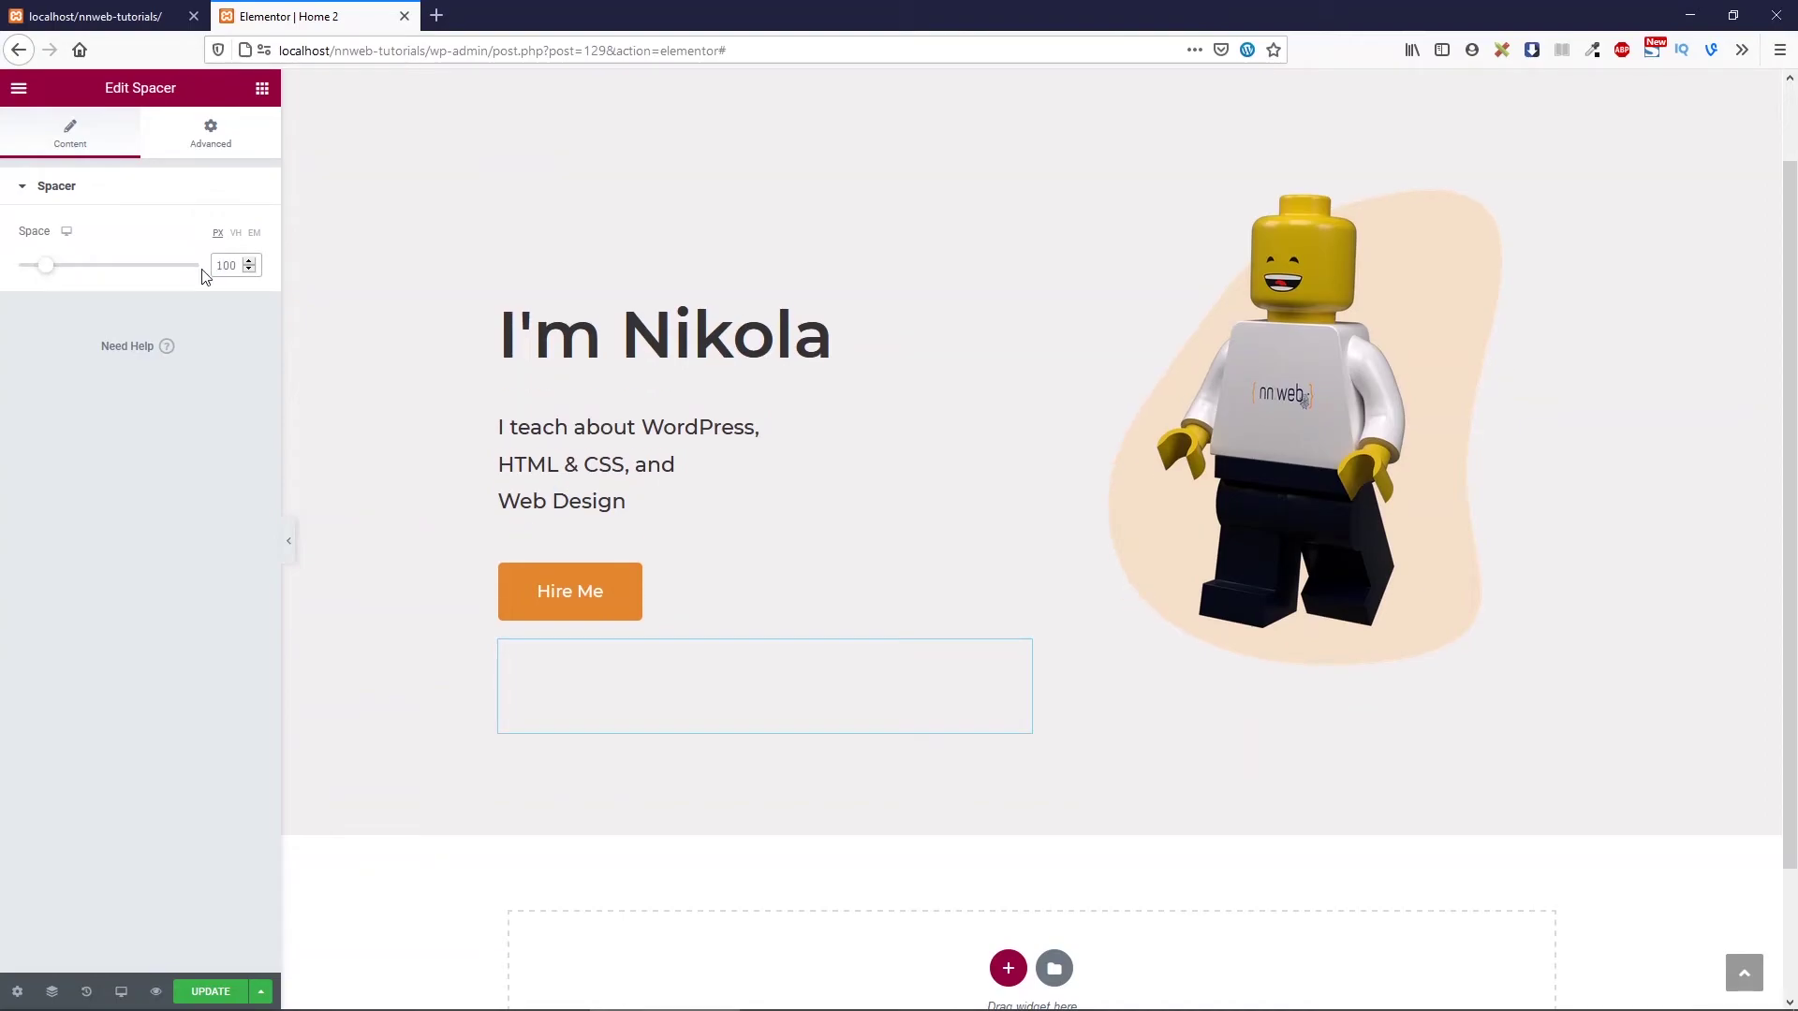
scroll(886, 392, up, 2)
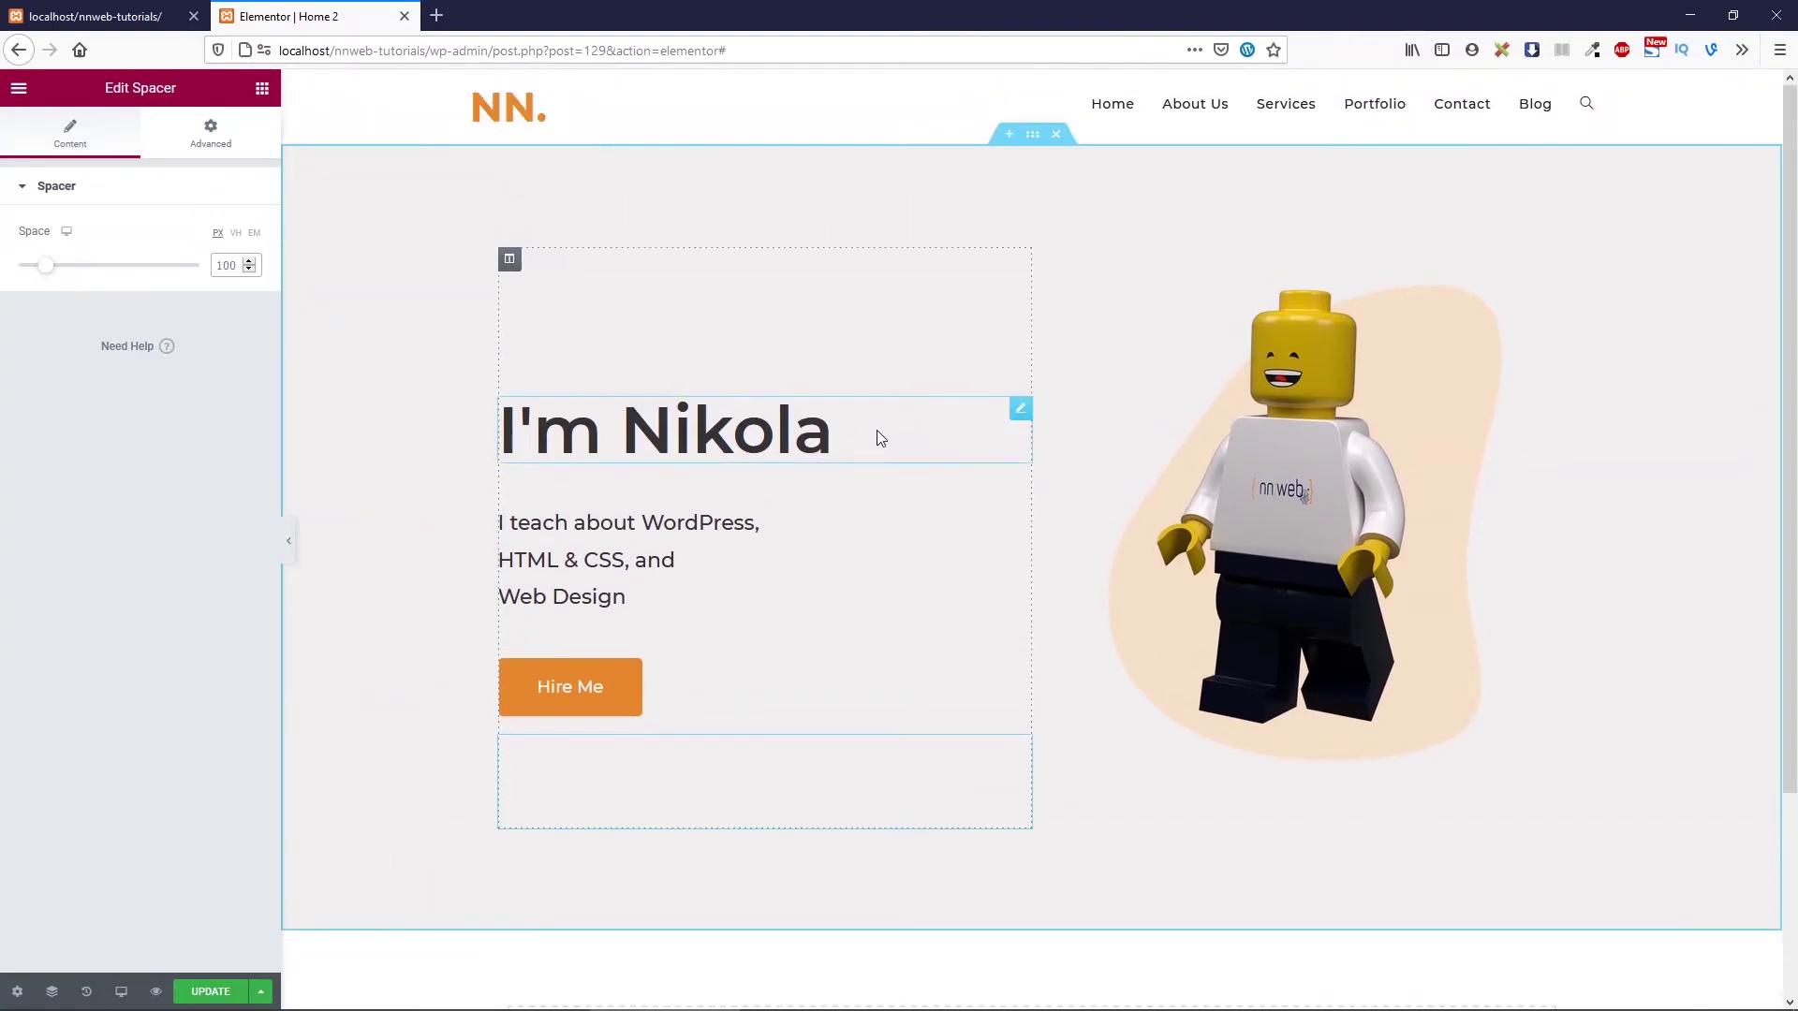
click(211, 995)
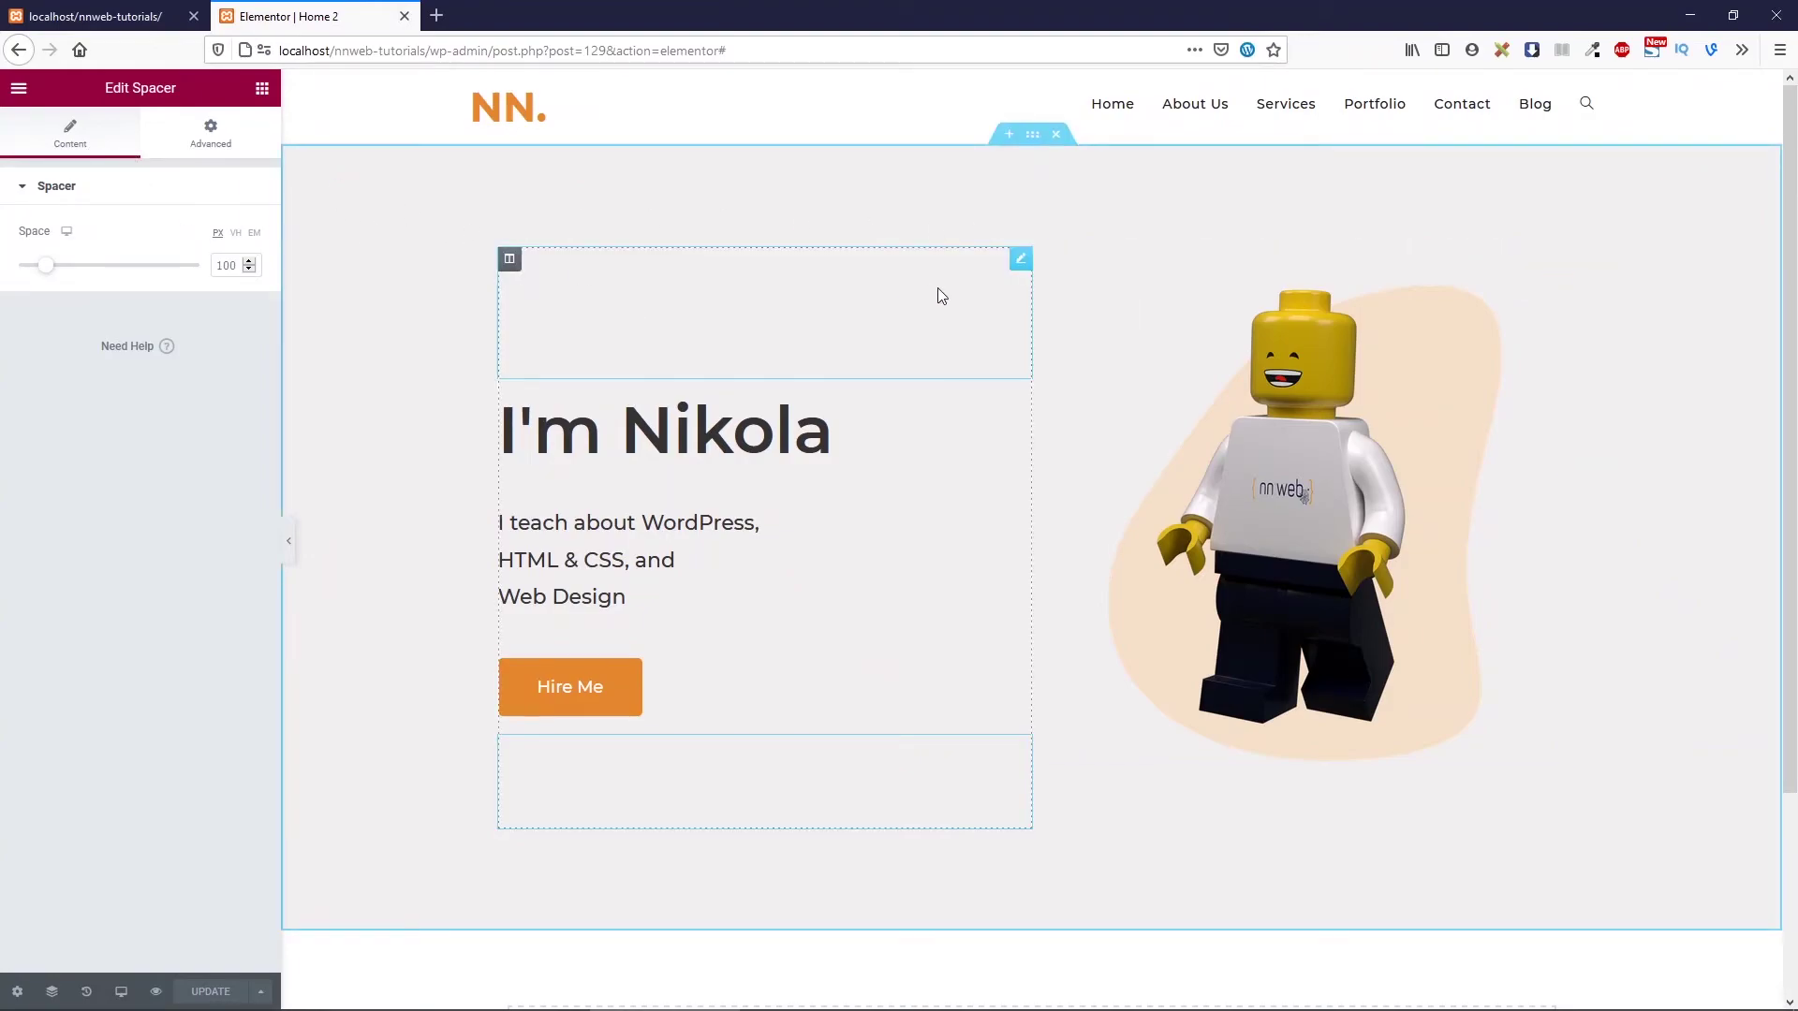
Open the hero section's layout settings and switch the preview to Tablet
click(1020, 271)
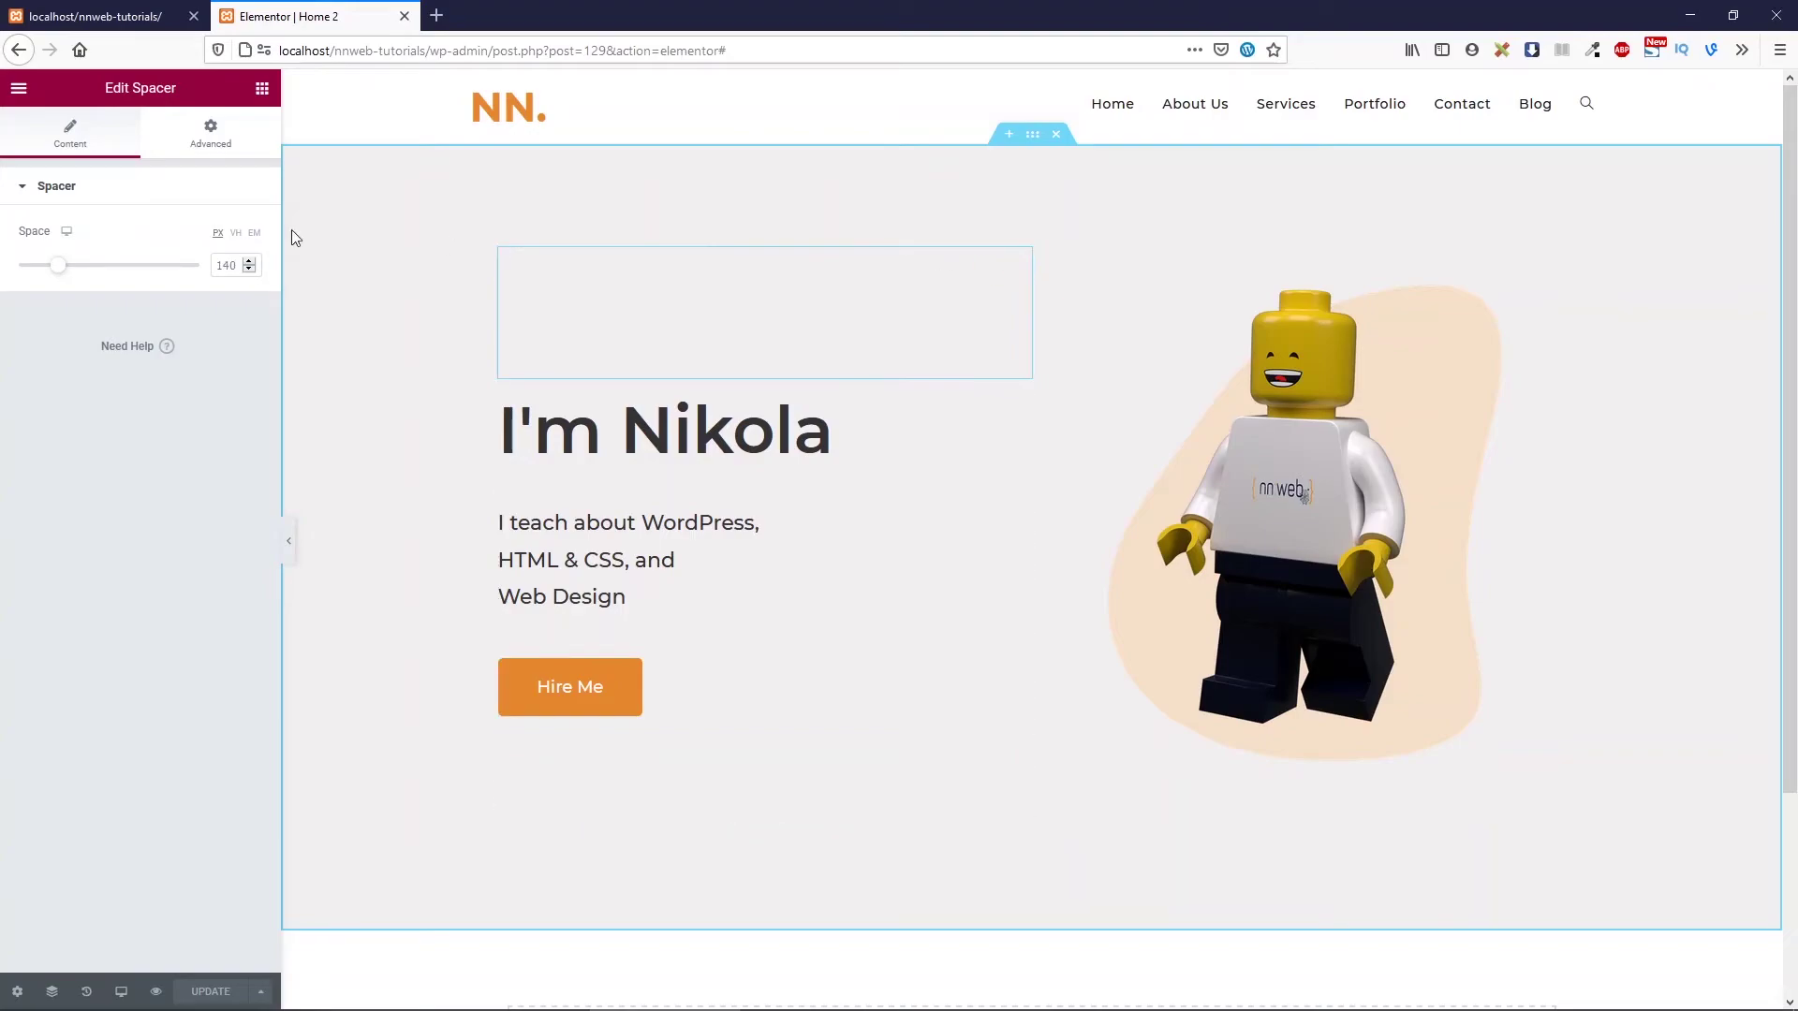
click(1027, 138)
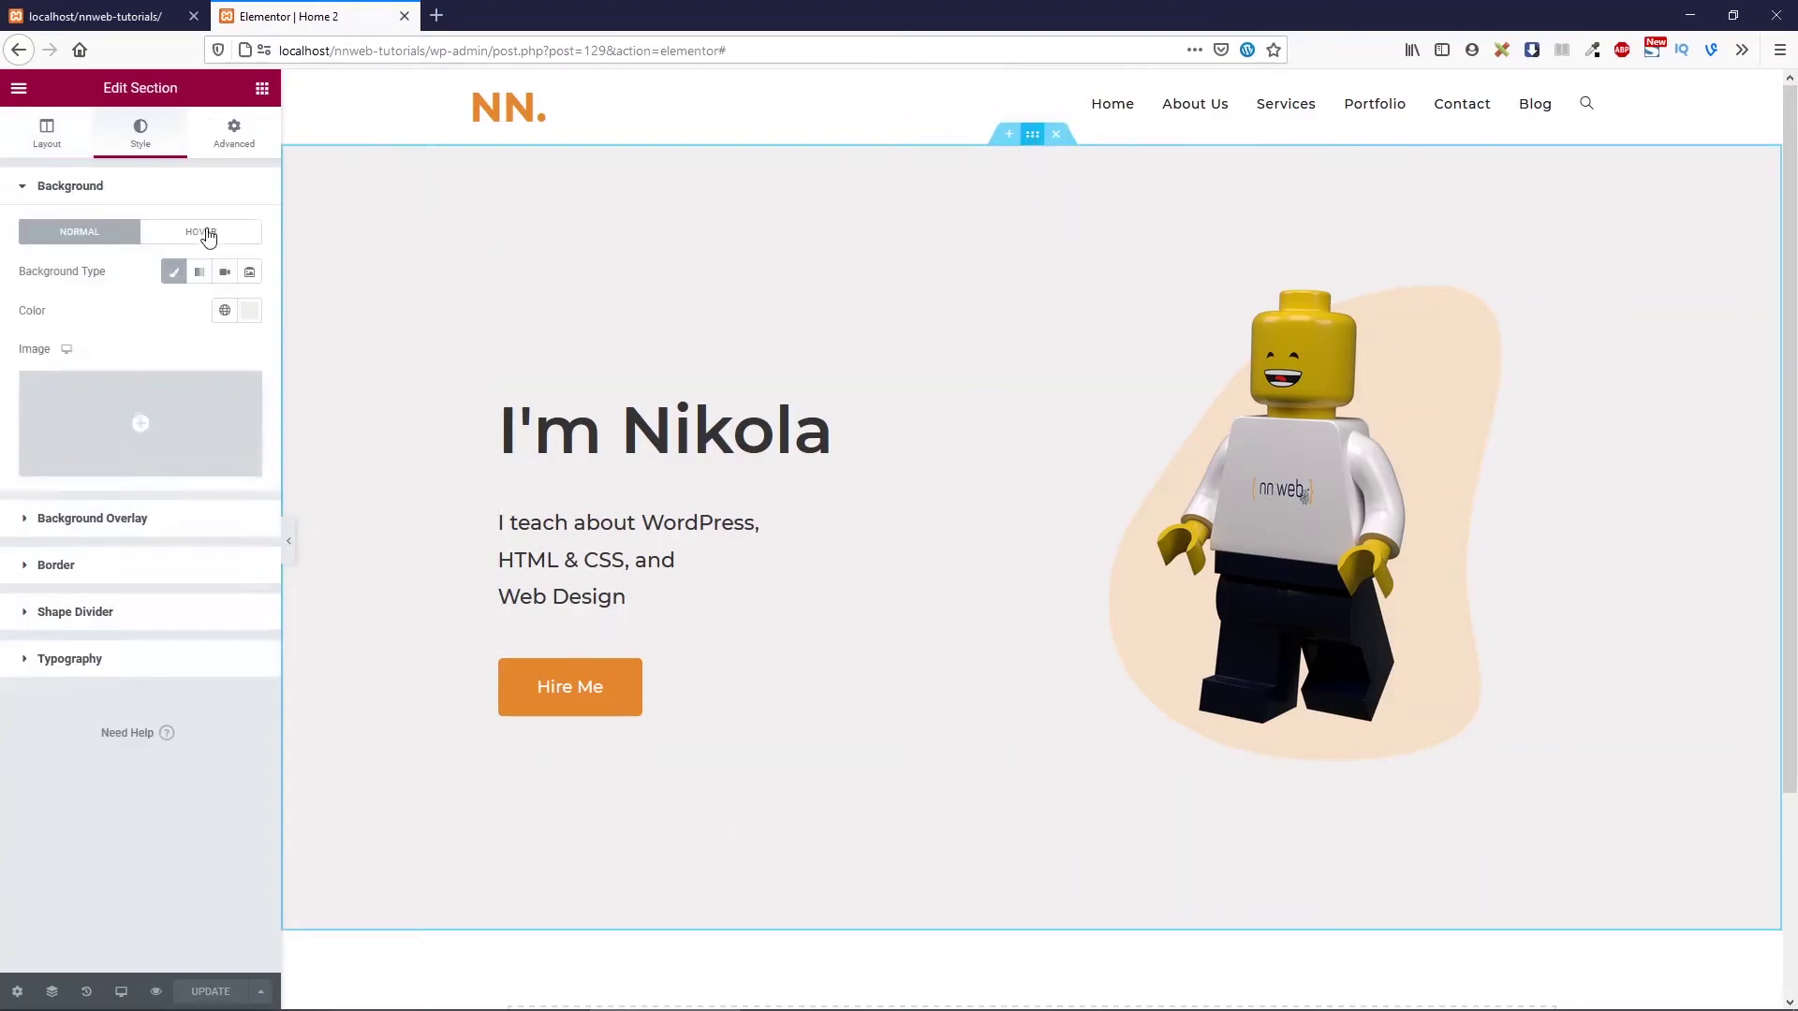
click(39, 145)
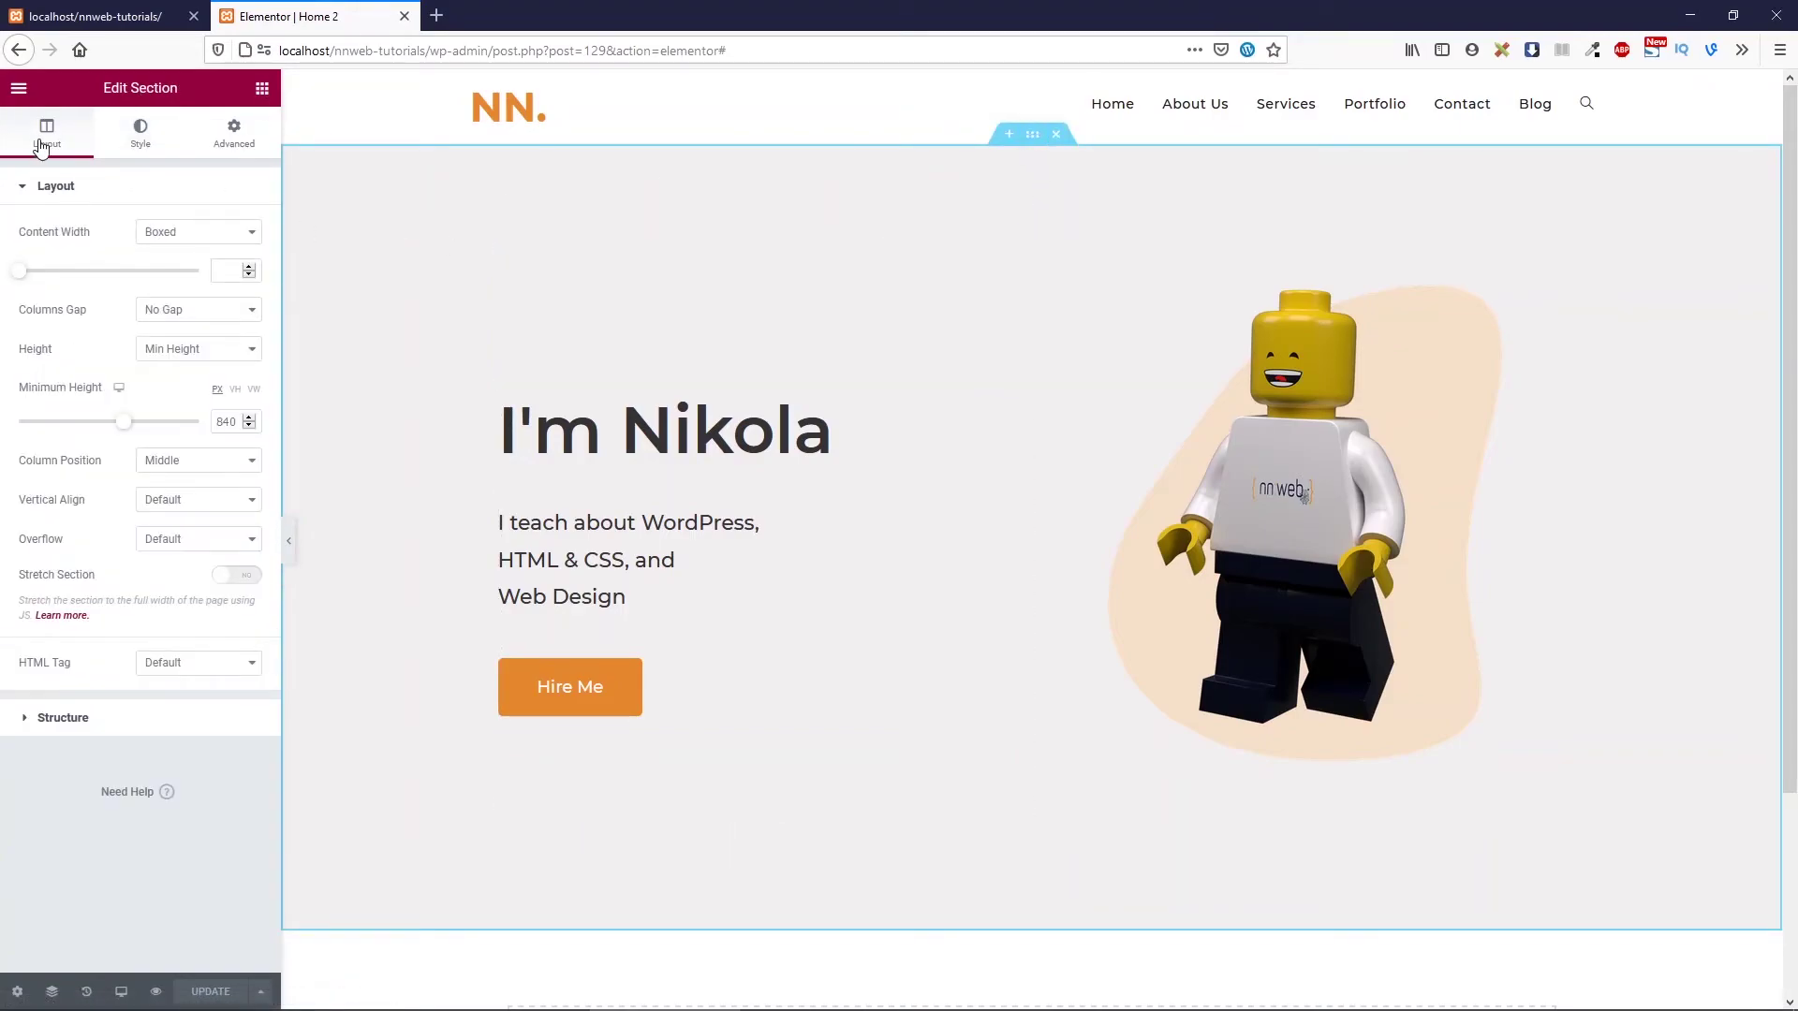
click(130, 991)
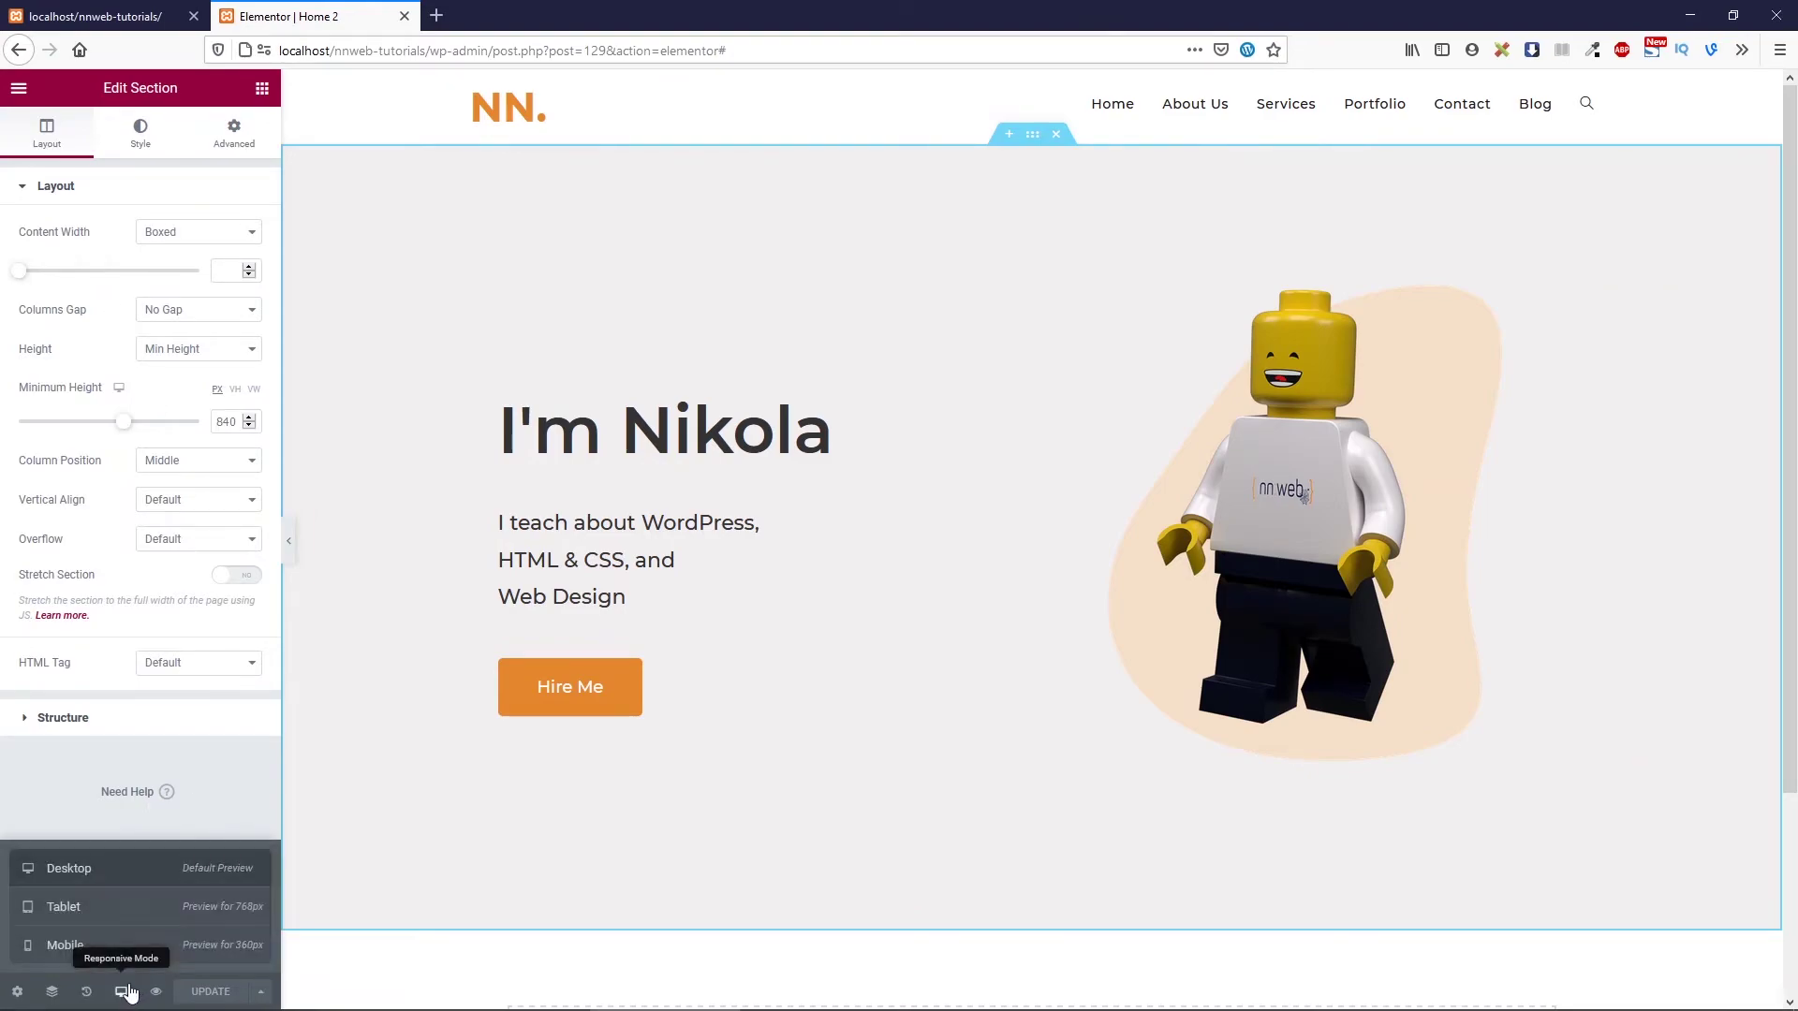
click(117, 908)
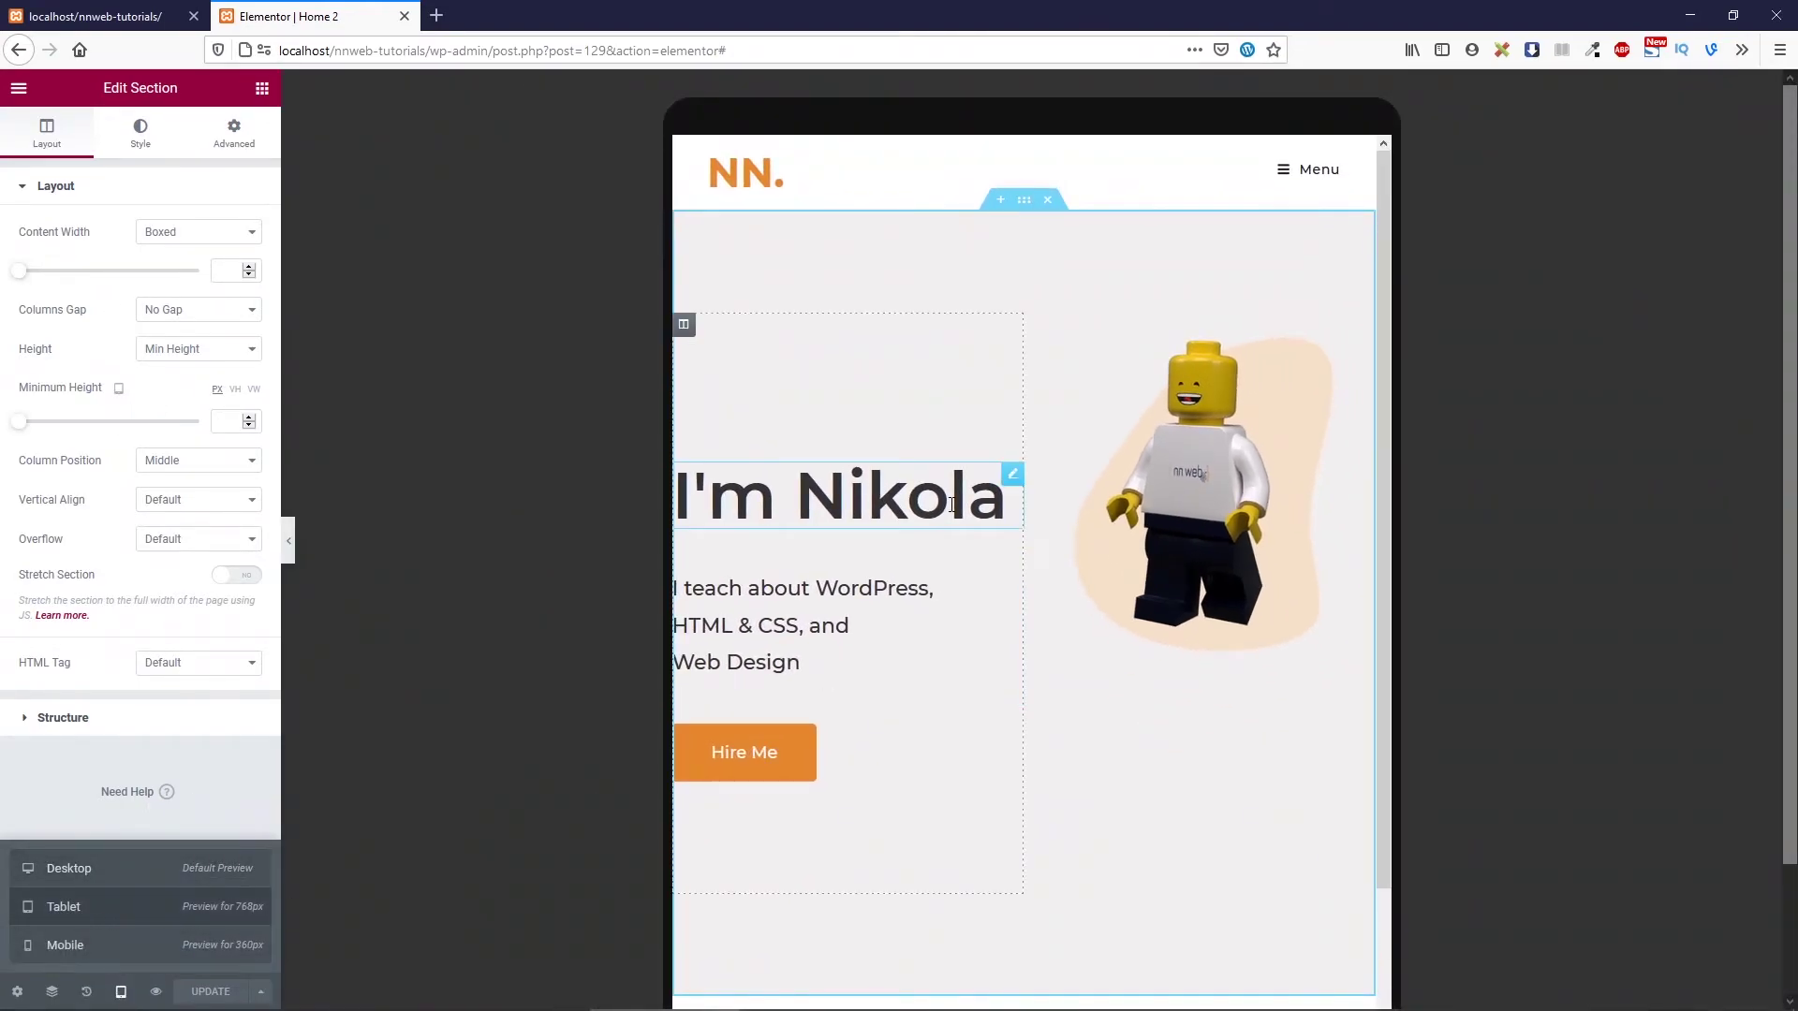
click(1013, 326)
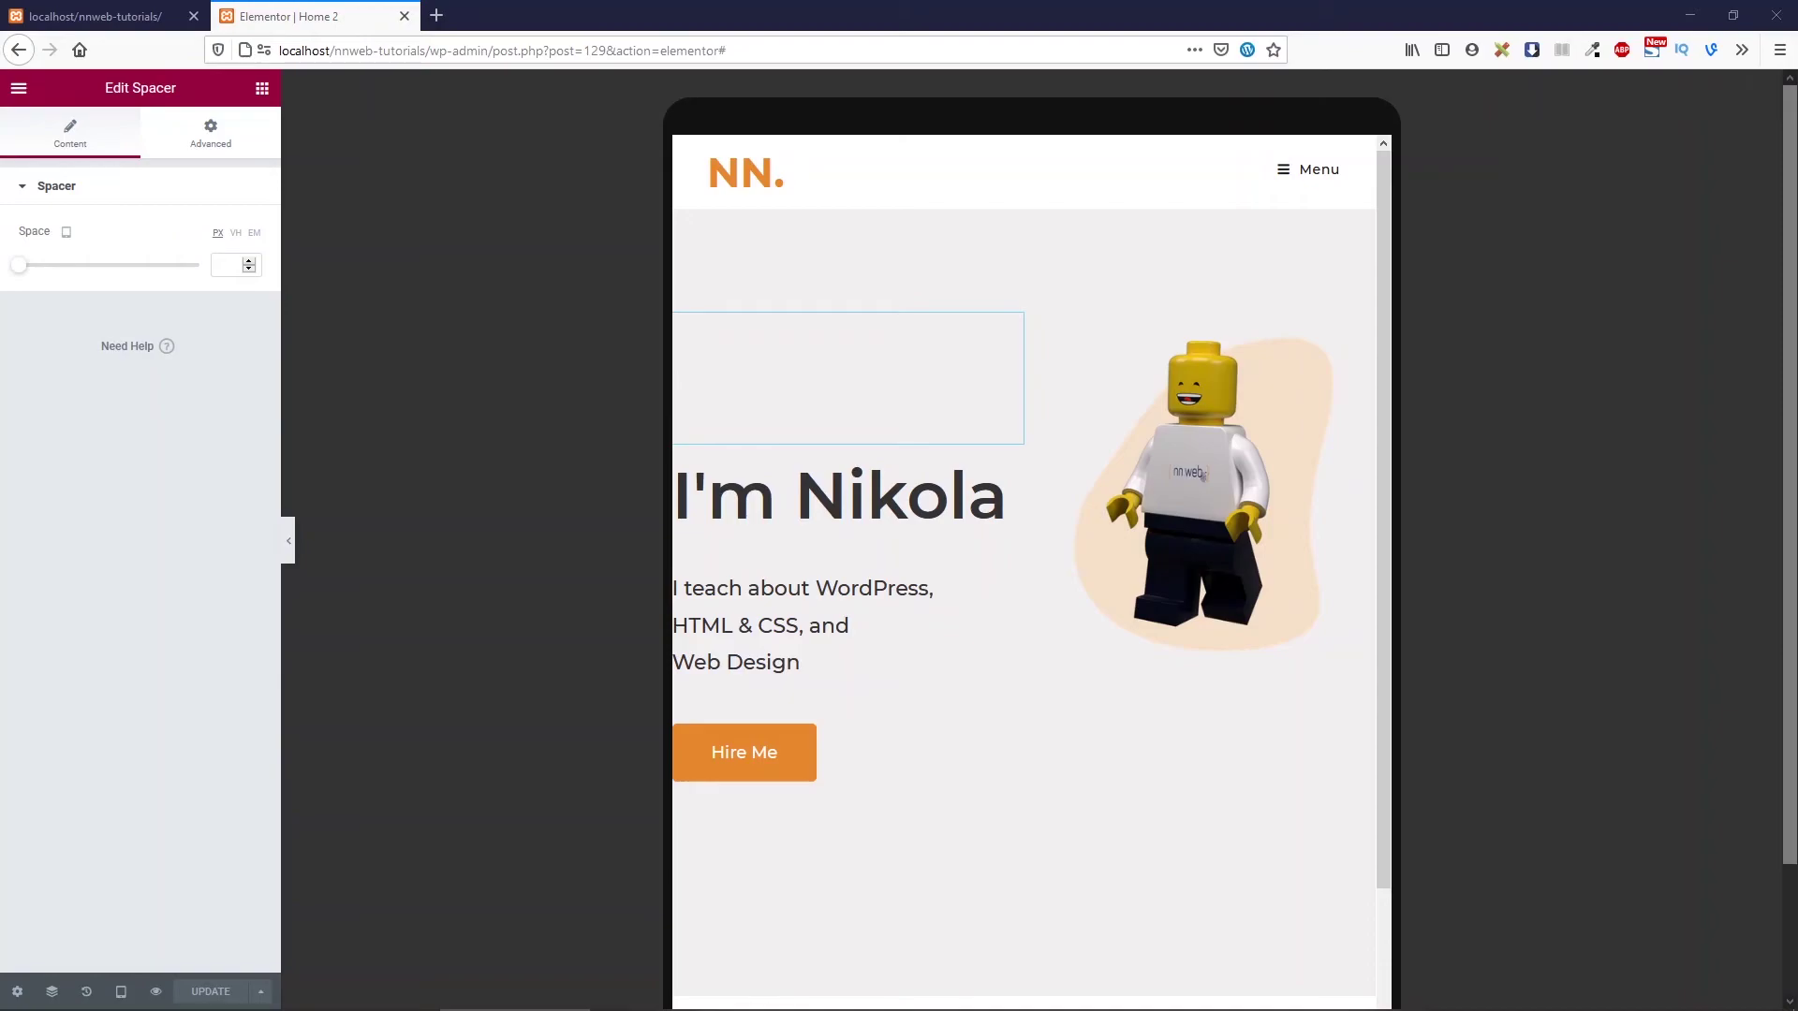
key(Delete)
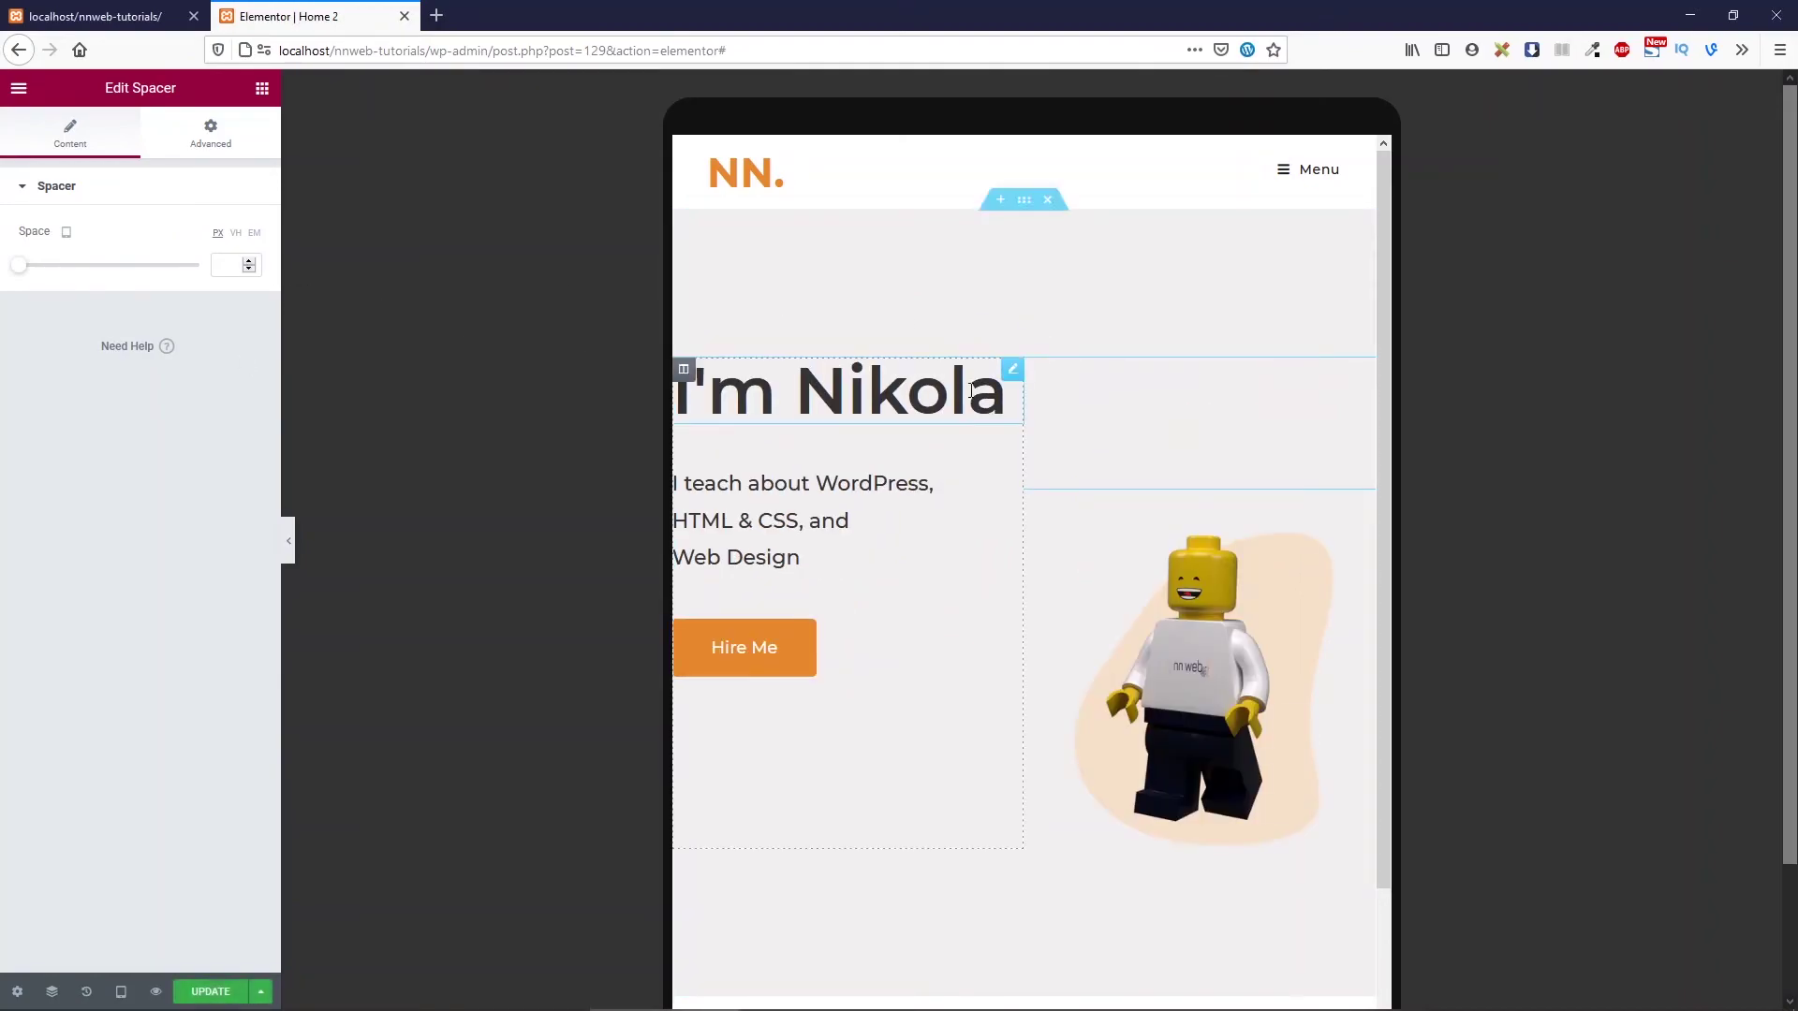
click(86, 992)
click(110, 228)
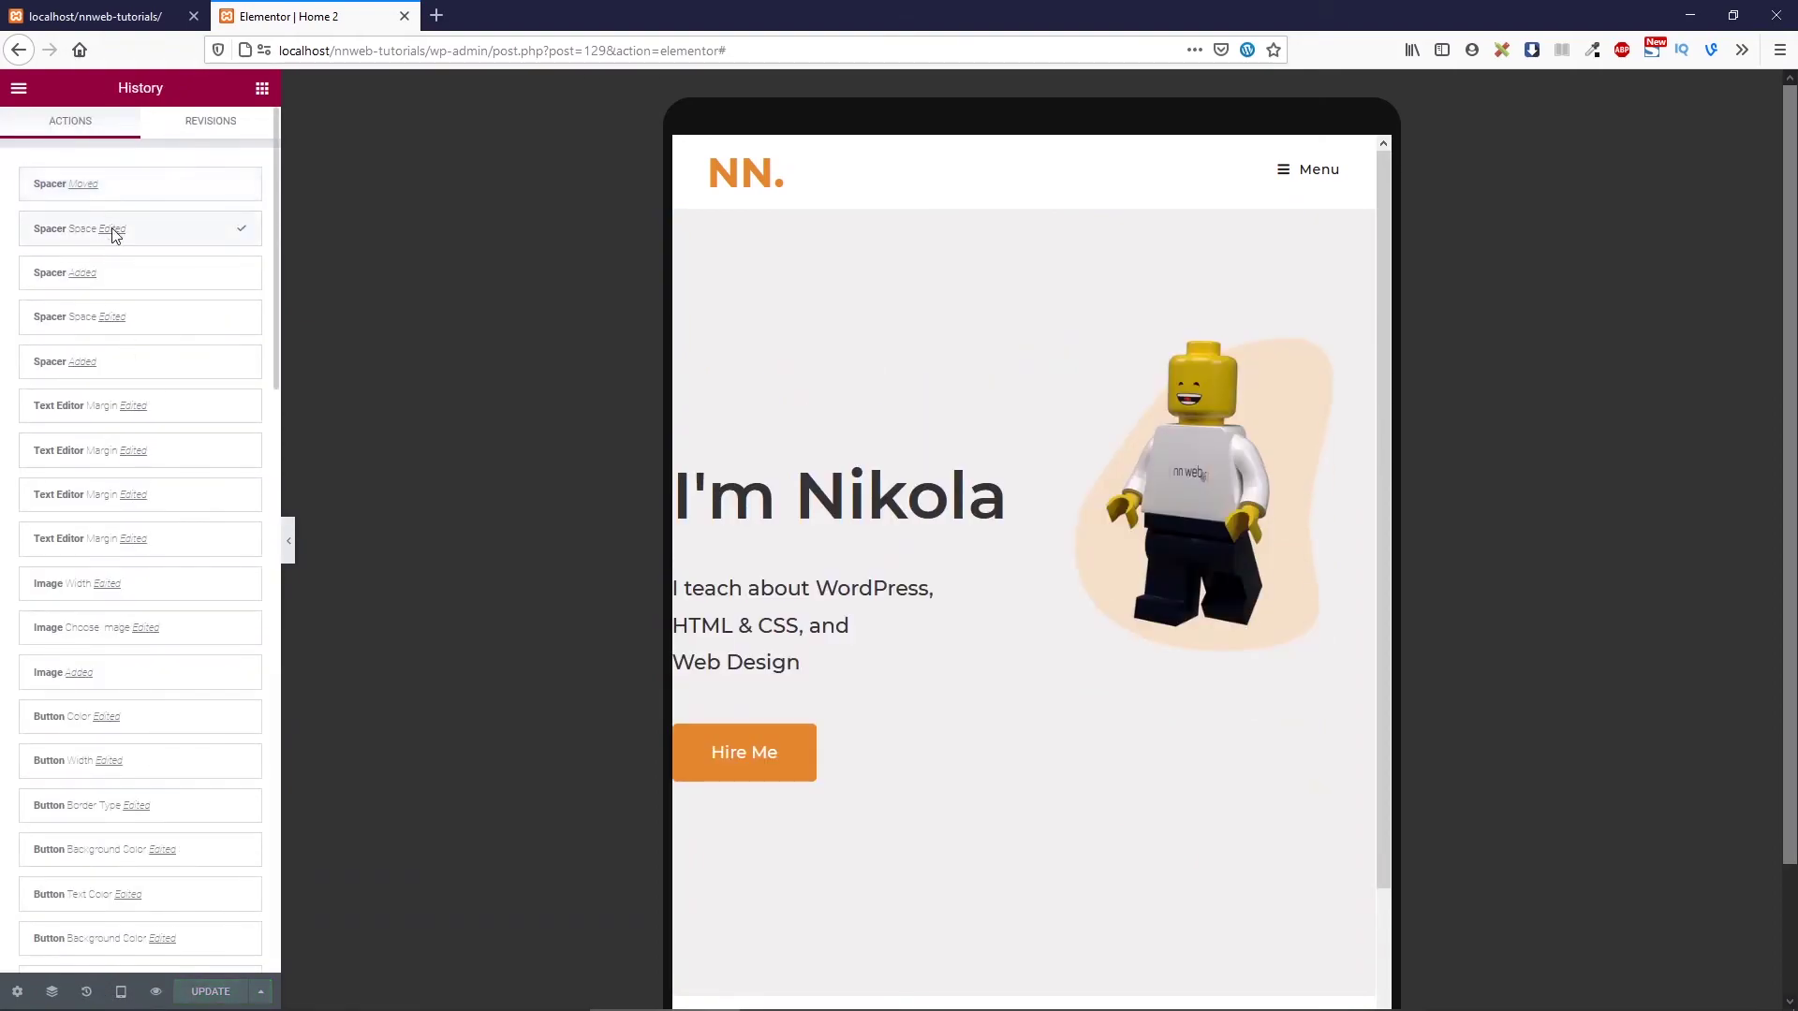
Set the tablet space of the spacer above the heading to 44 px
click(1015, 323)
click(219, 267)
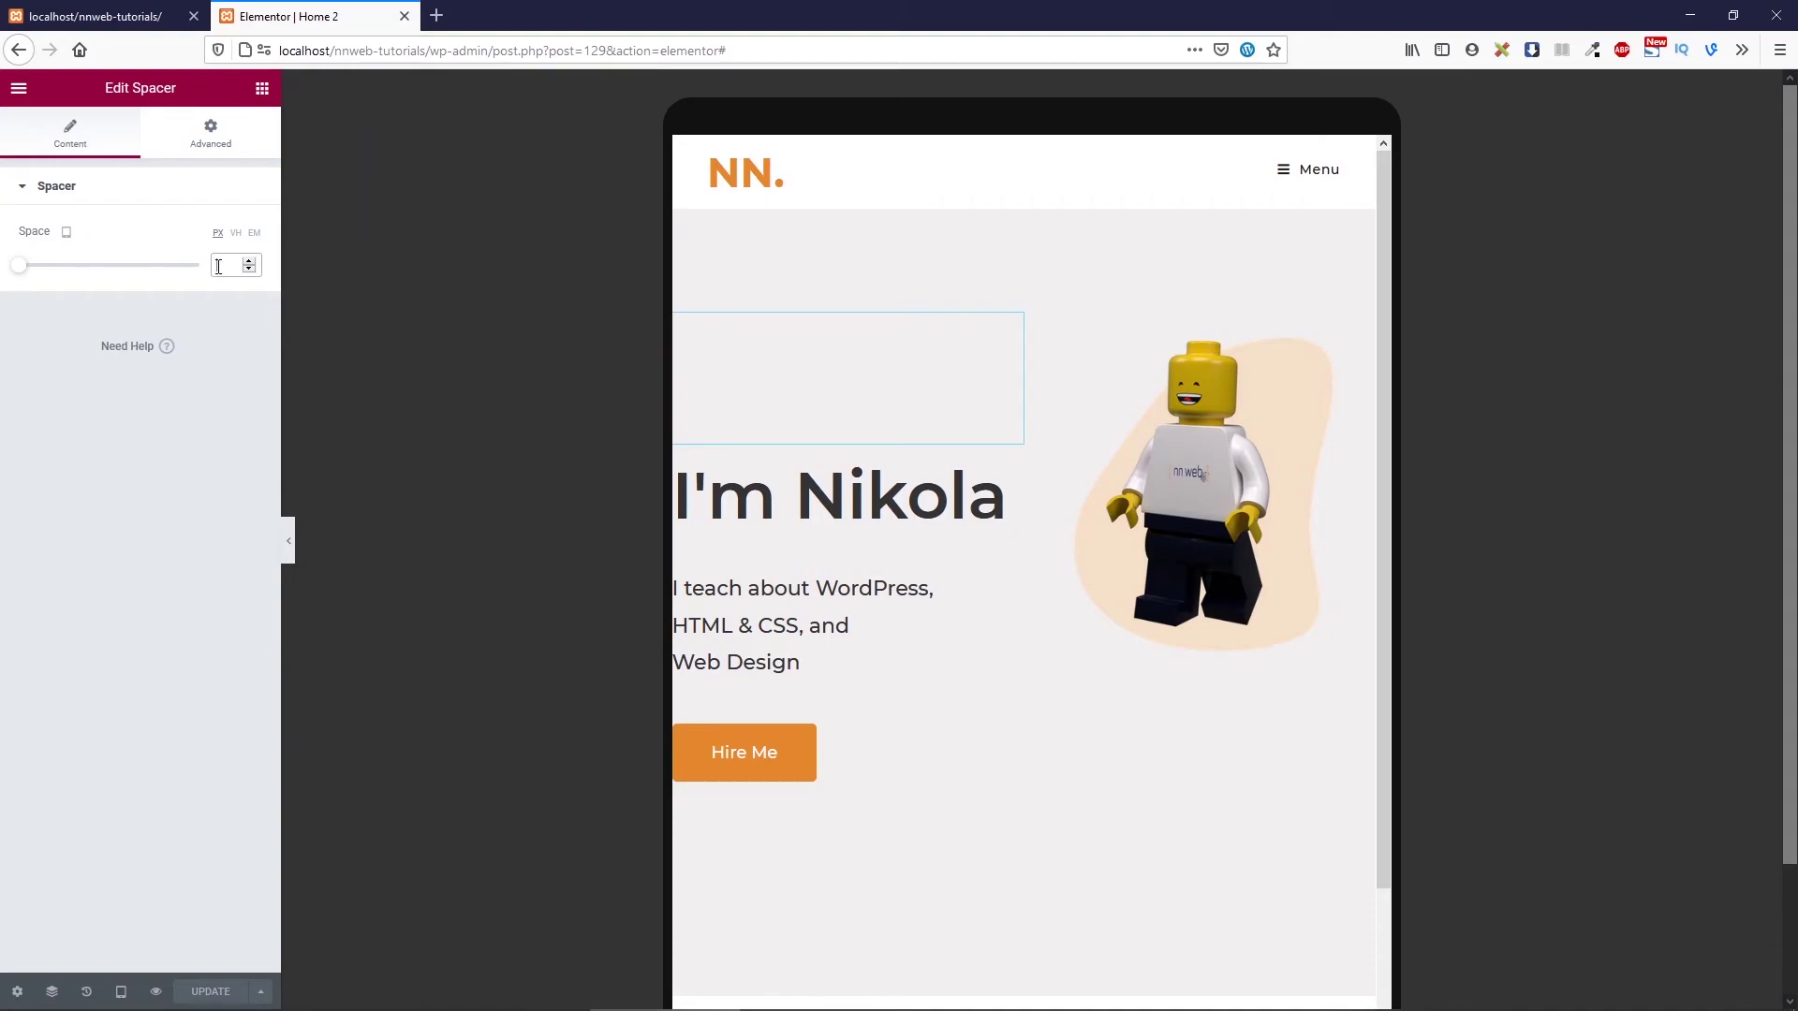
text(44)
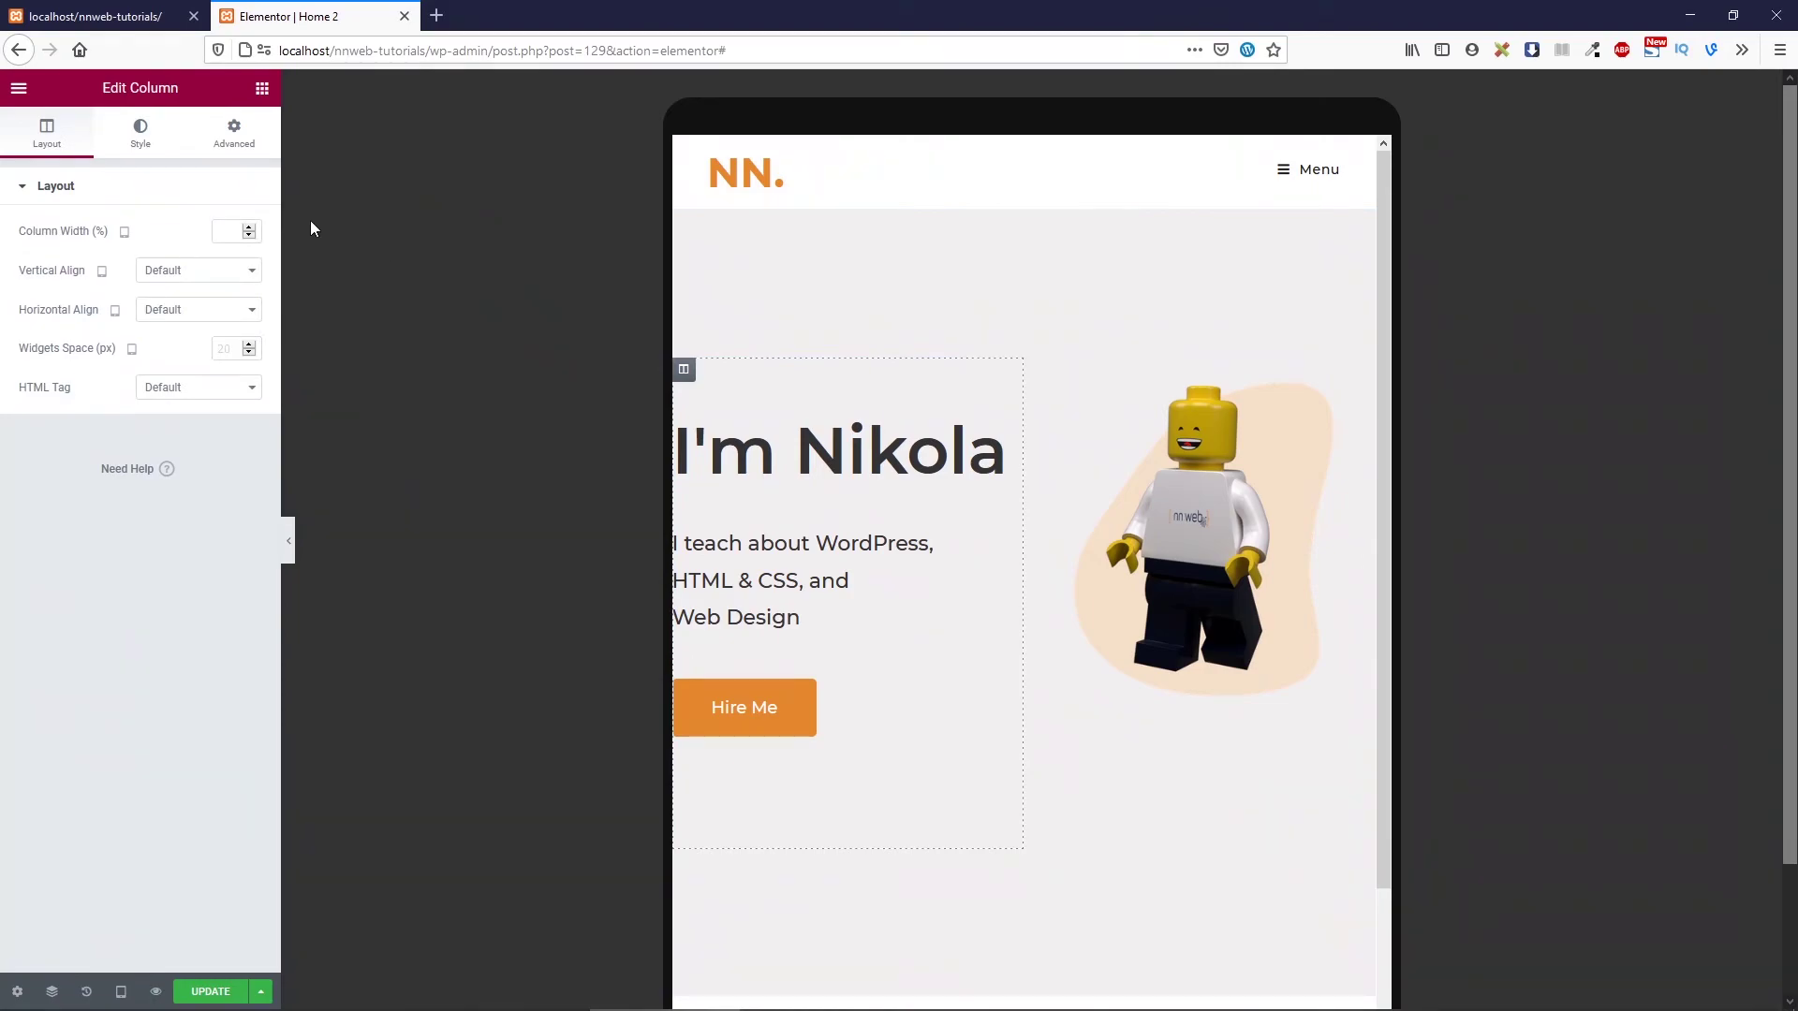
Unlink the first column's tablet padding values and set its left padding to 25 px
click(251, 139)
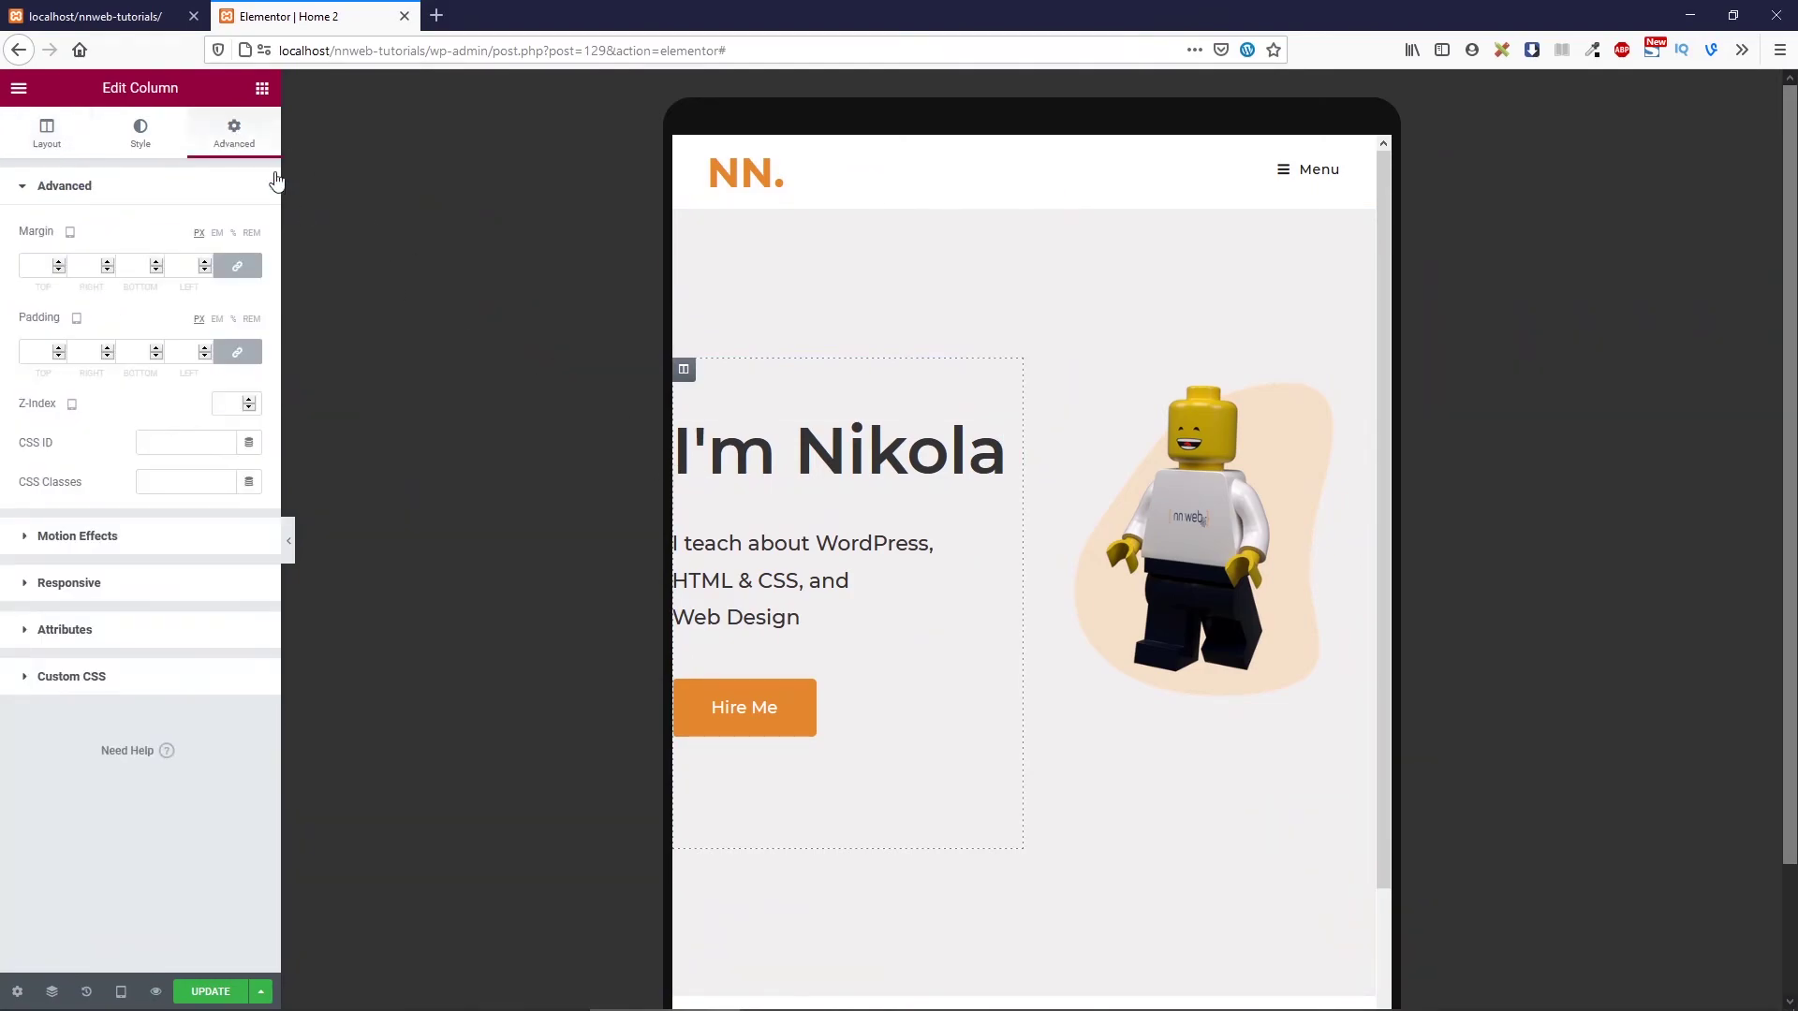
click(239, 354)
click(184, 353)
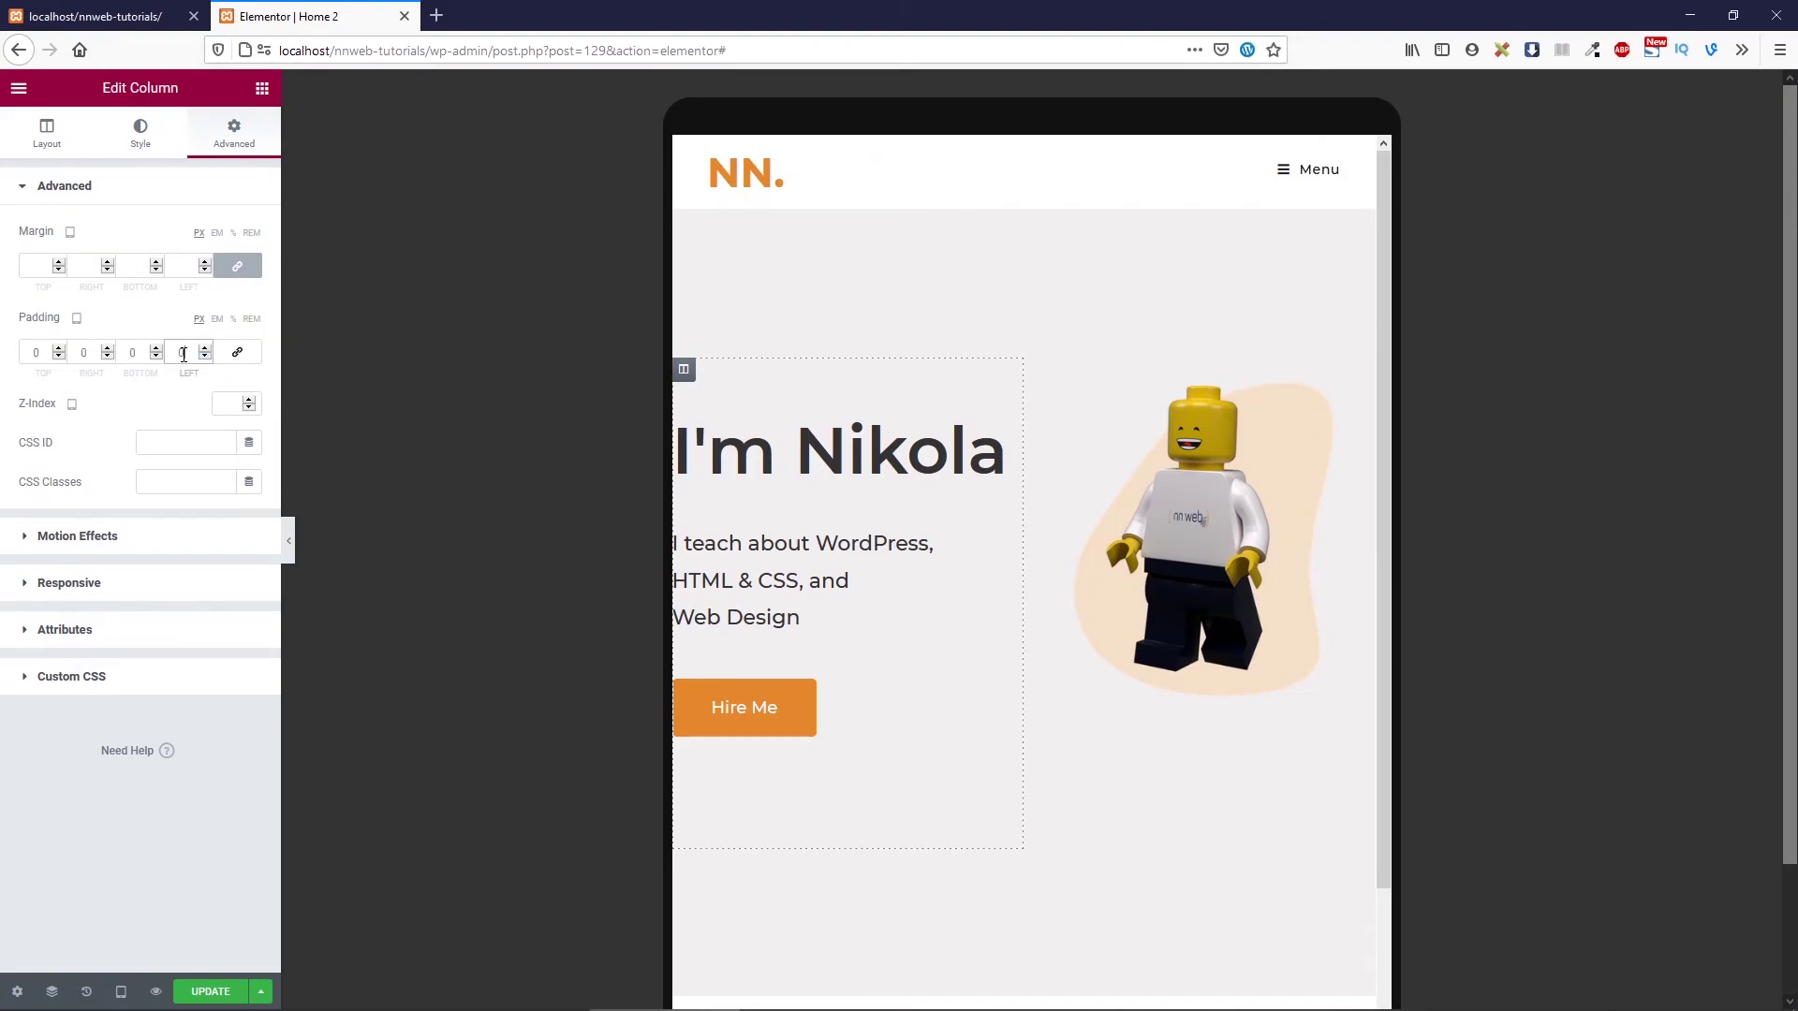
text(25)
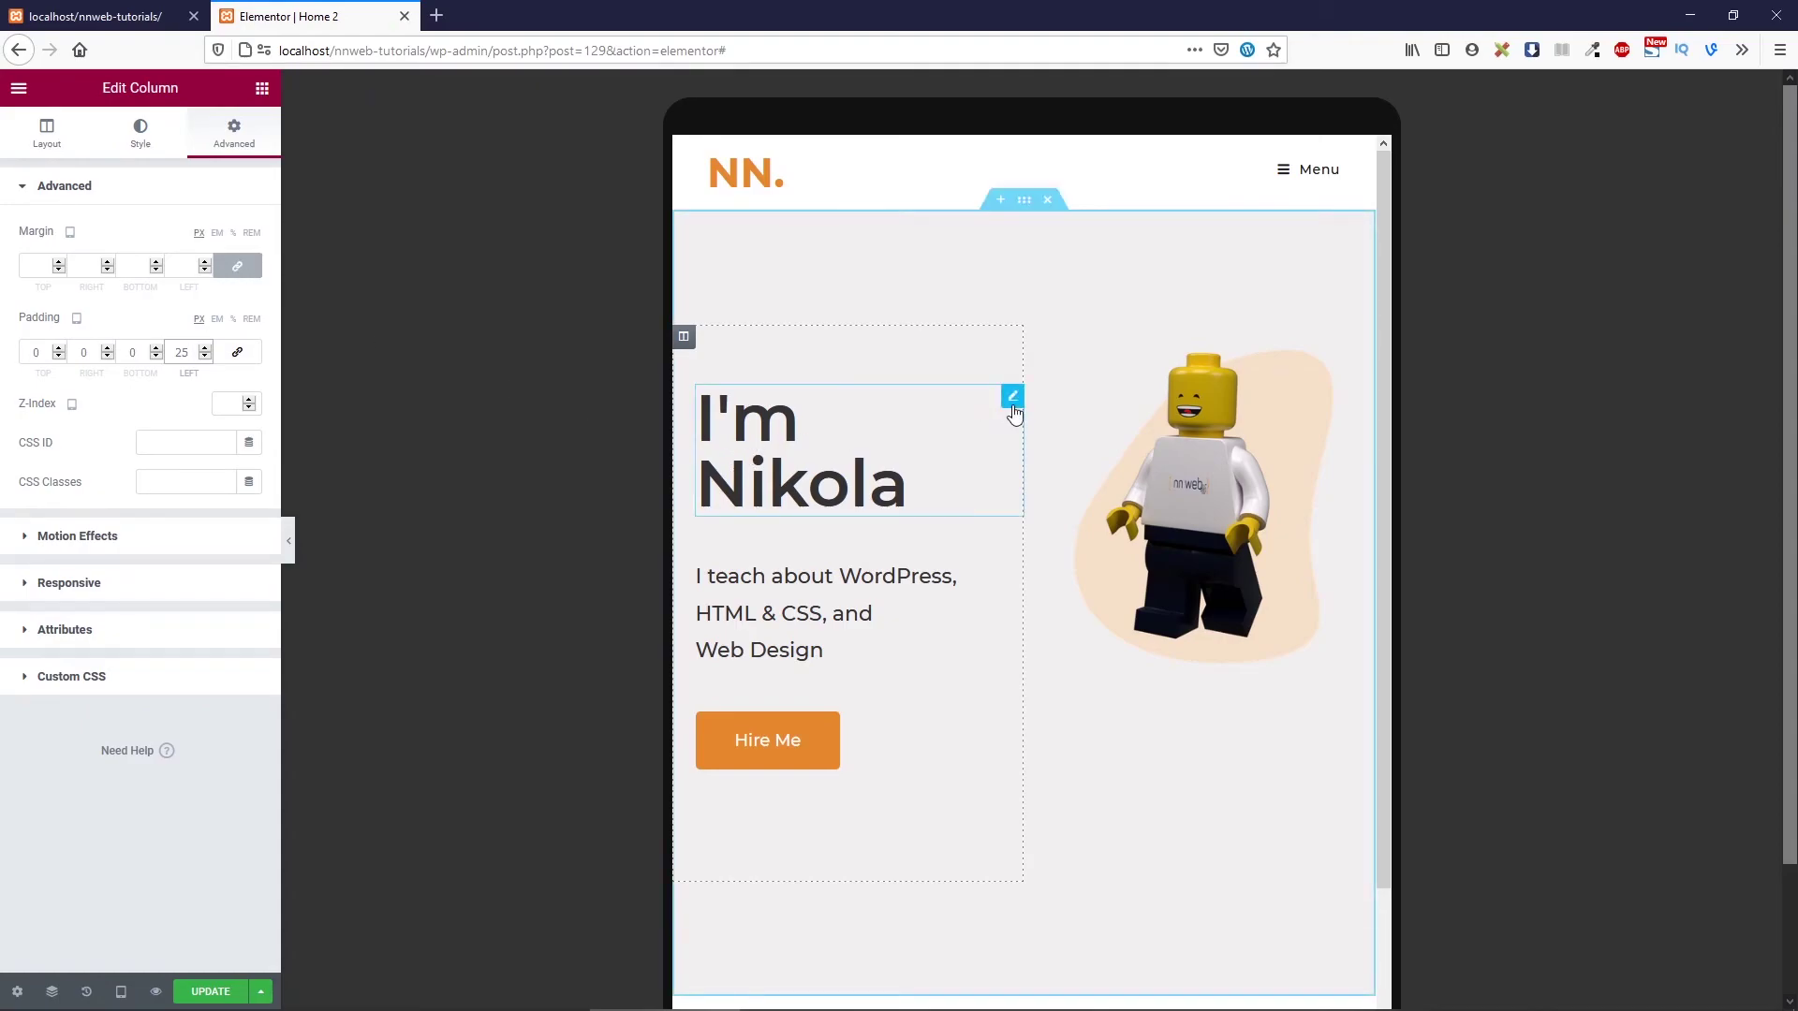
drag(1012, 412, 1189, 646)
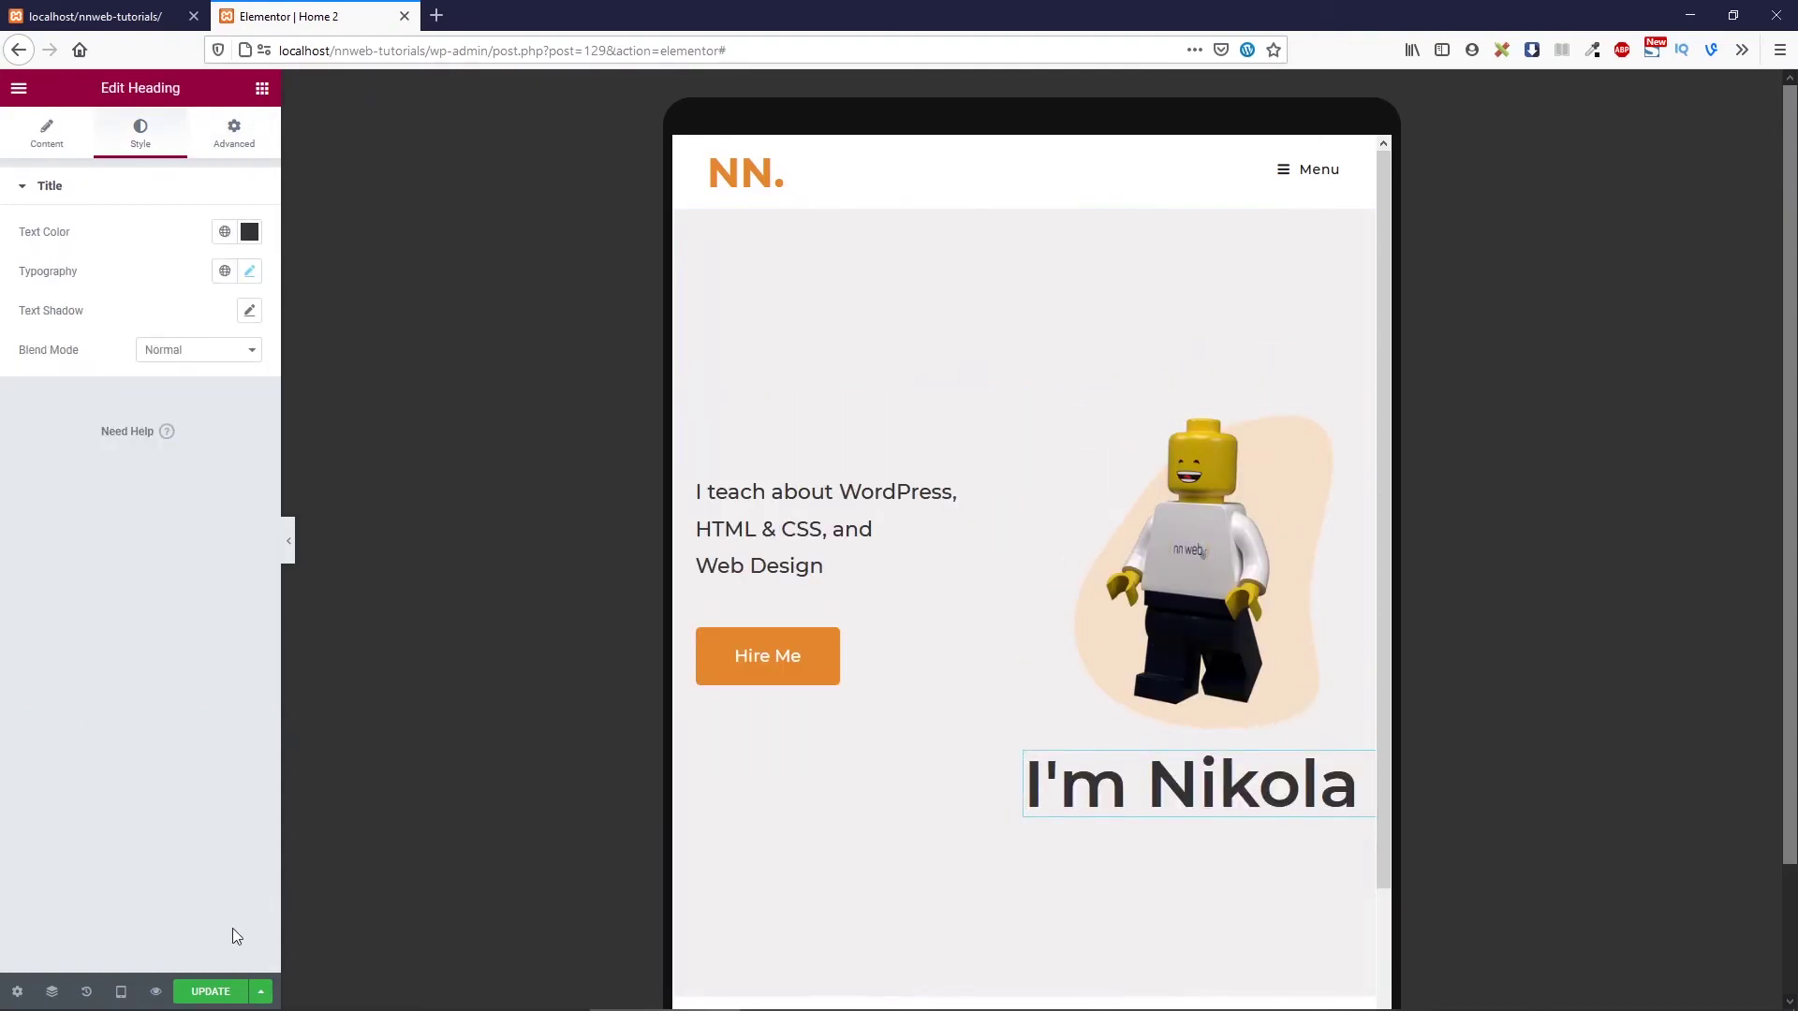
click(156, 991)
click(293, 8)
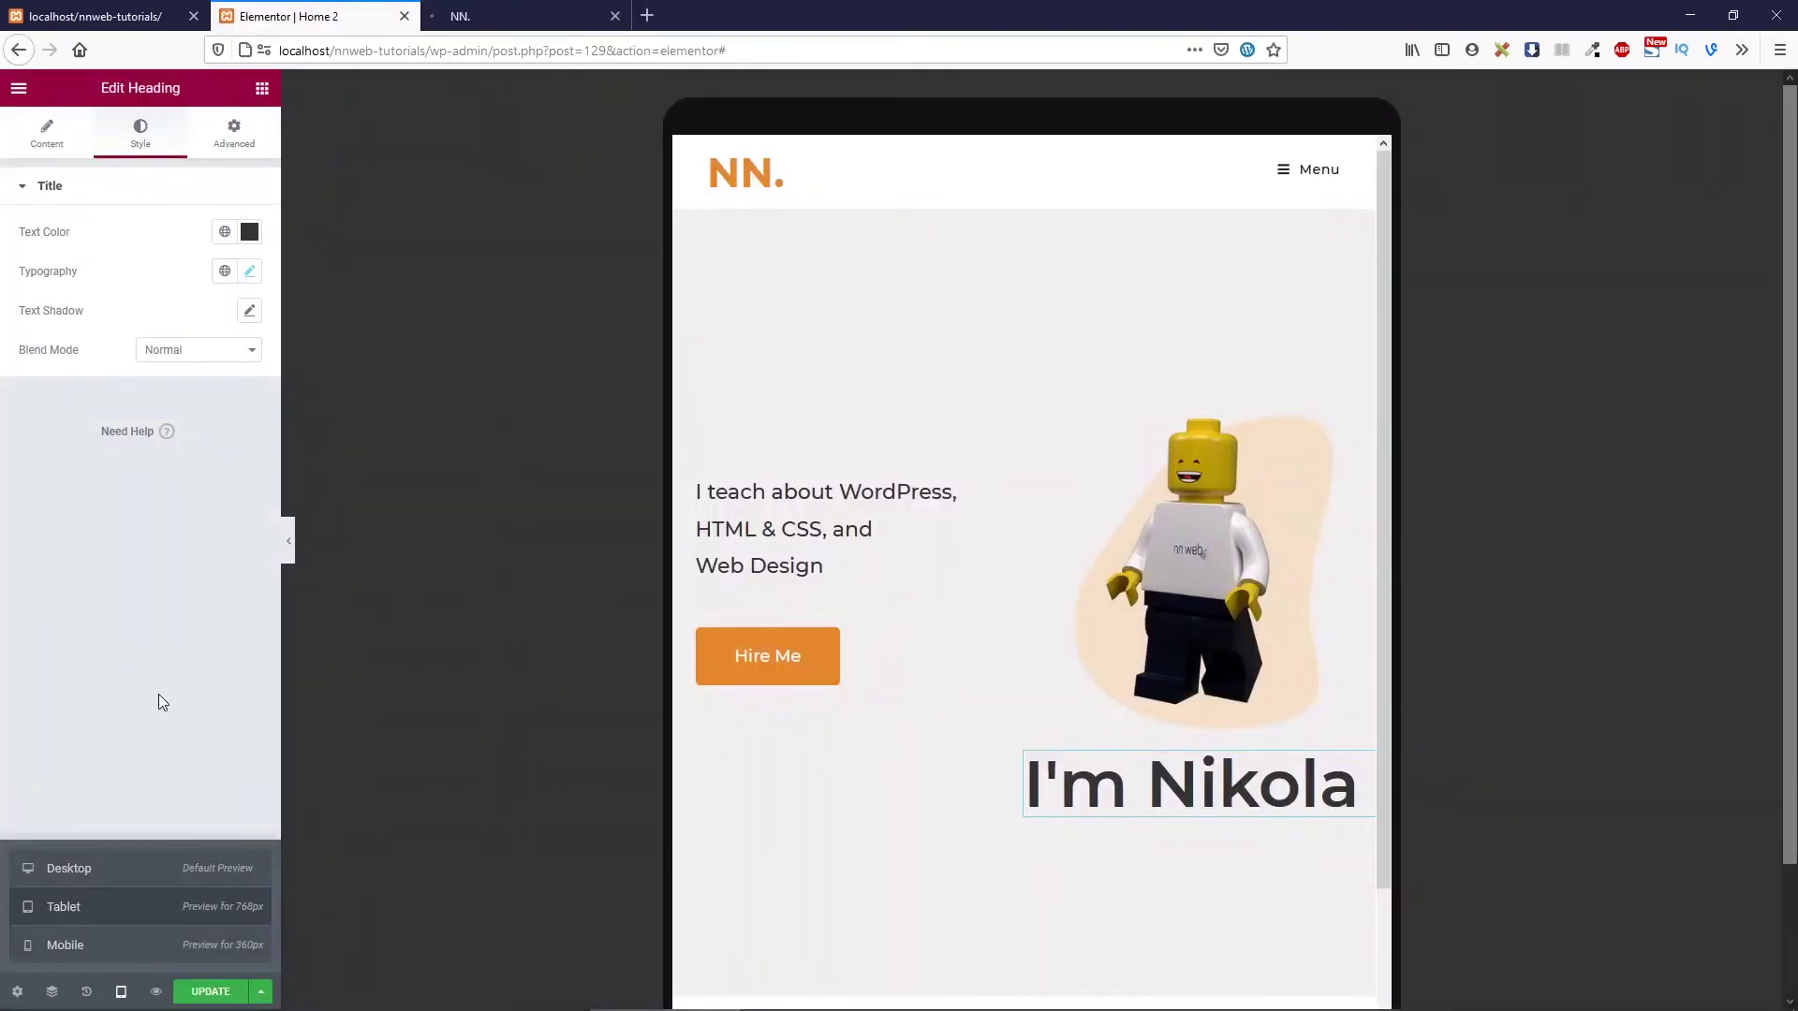
click(90, 992)
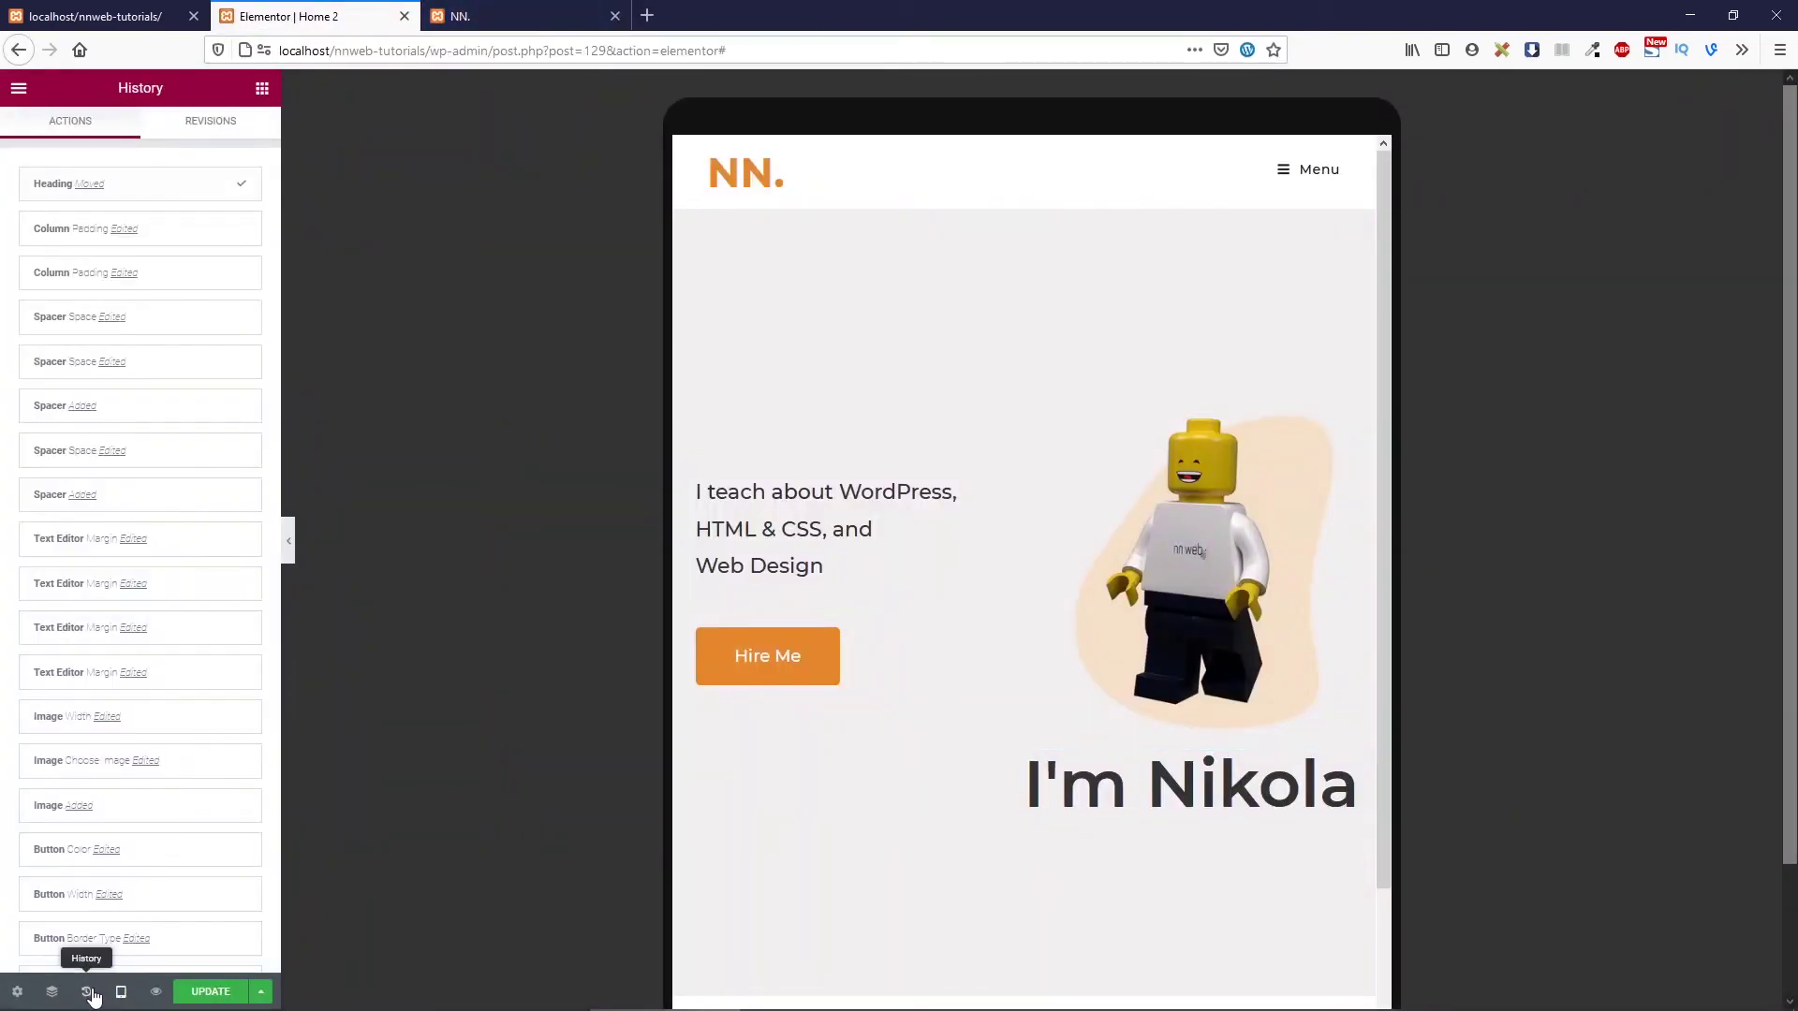
click(153, 242)
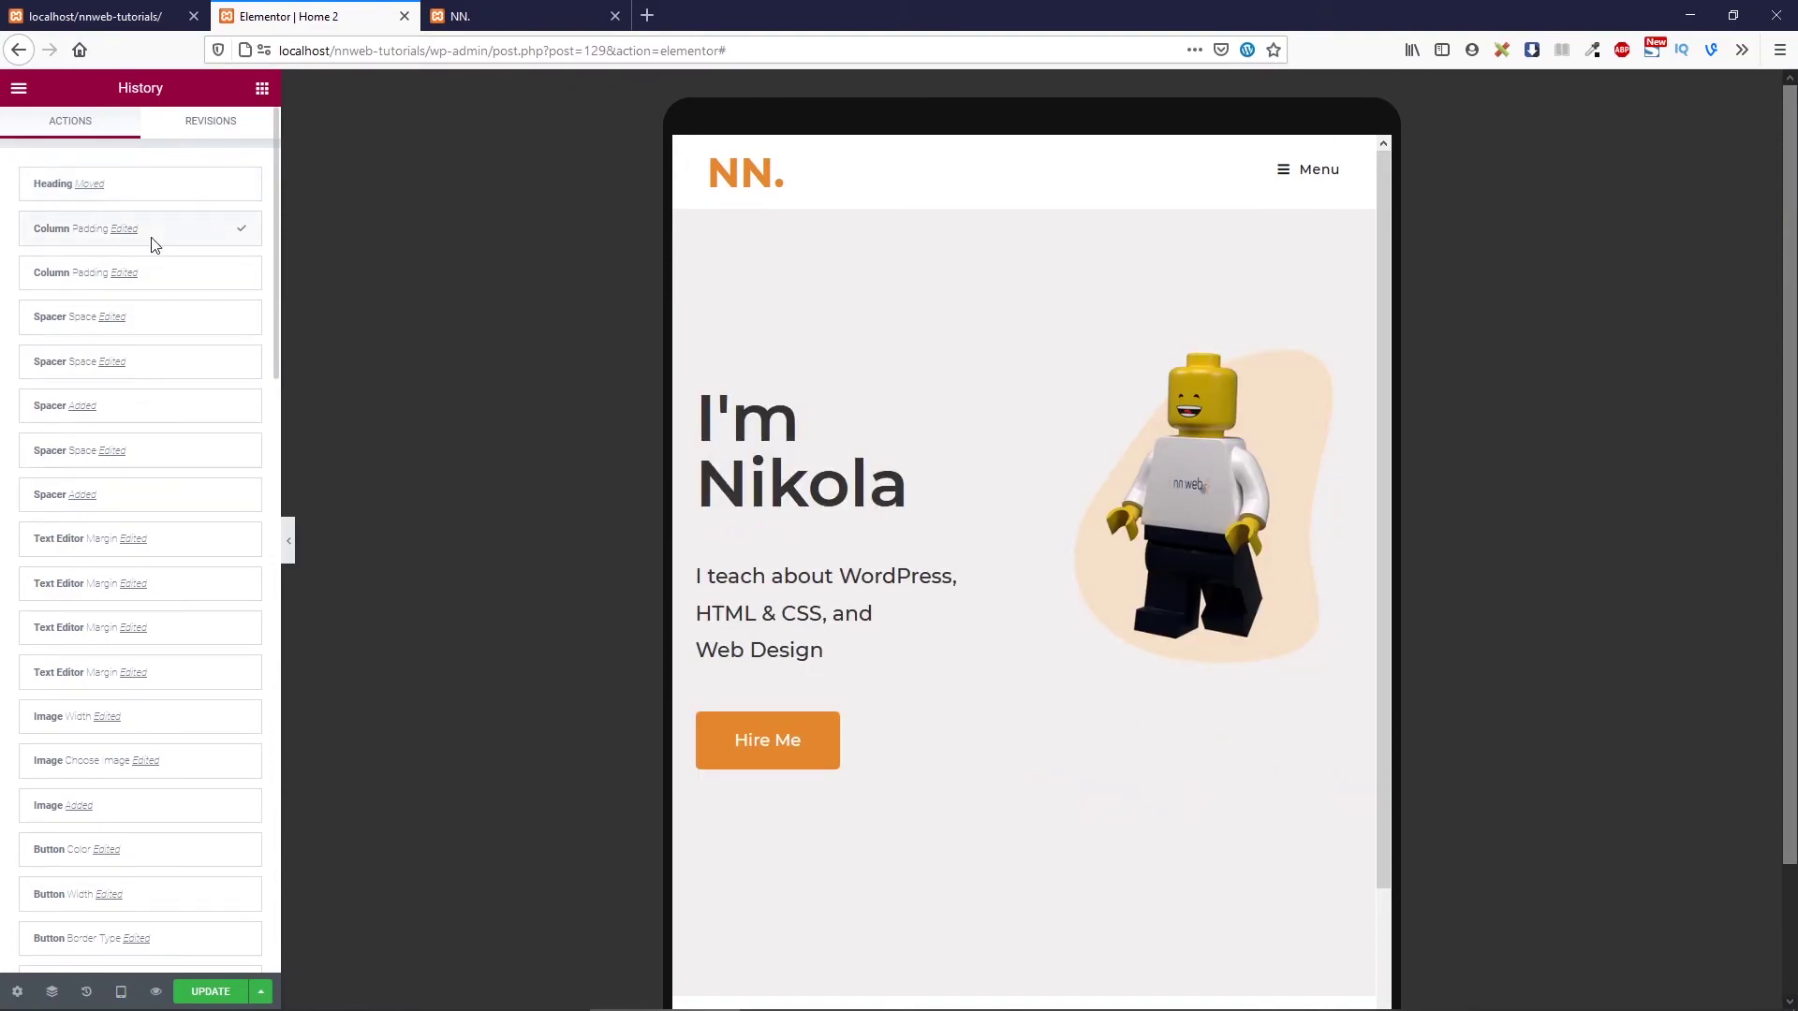
Set the hero heading's tablet font size to 50 px
click(1014, 398)
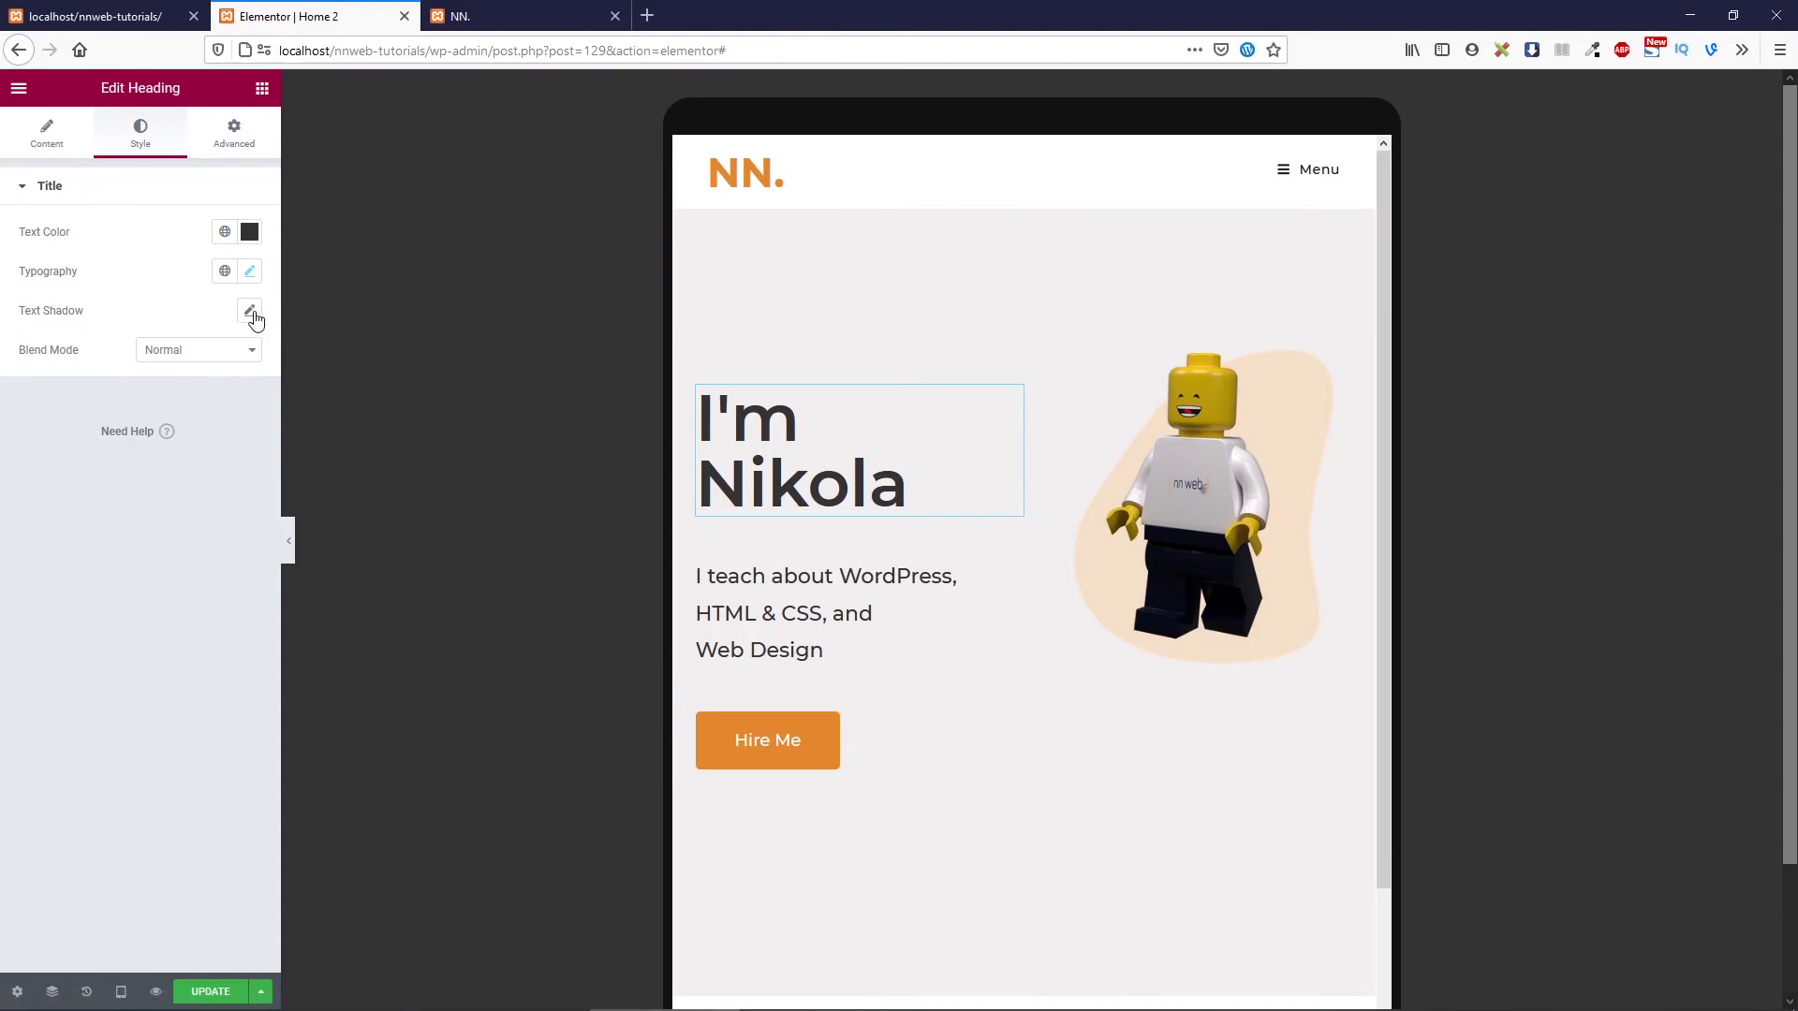
click(249, 271)
click(211, 433)
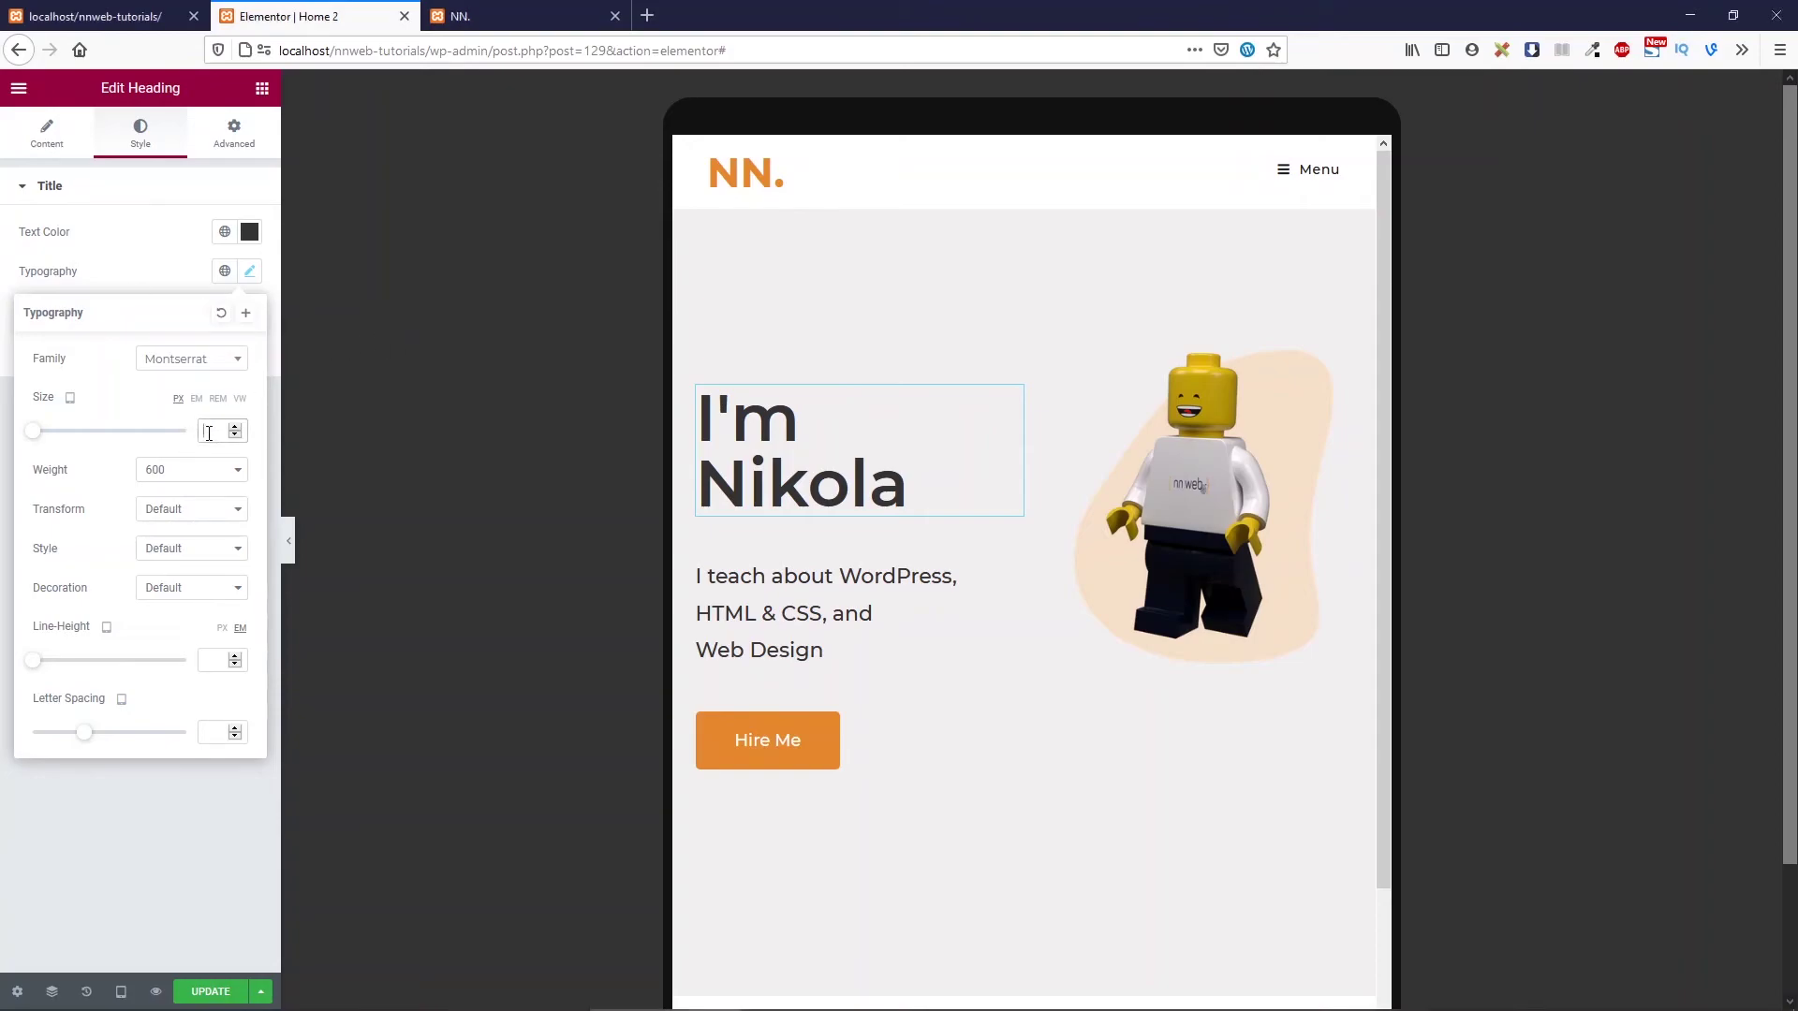
text(50)
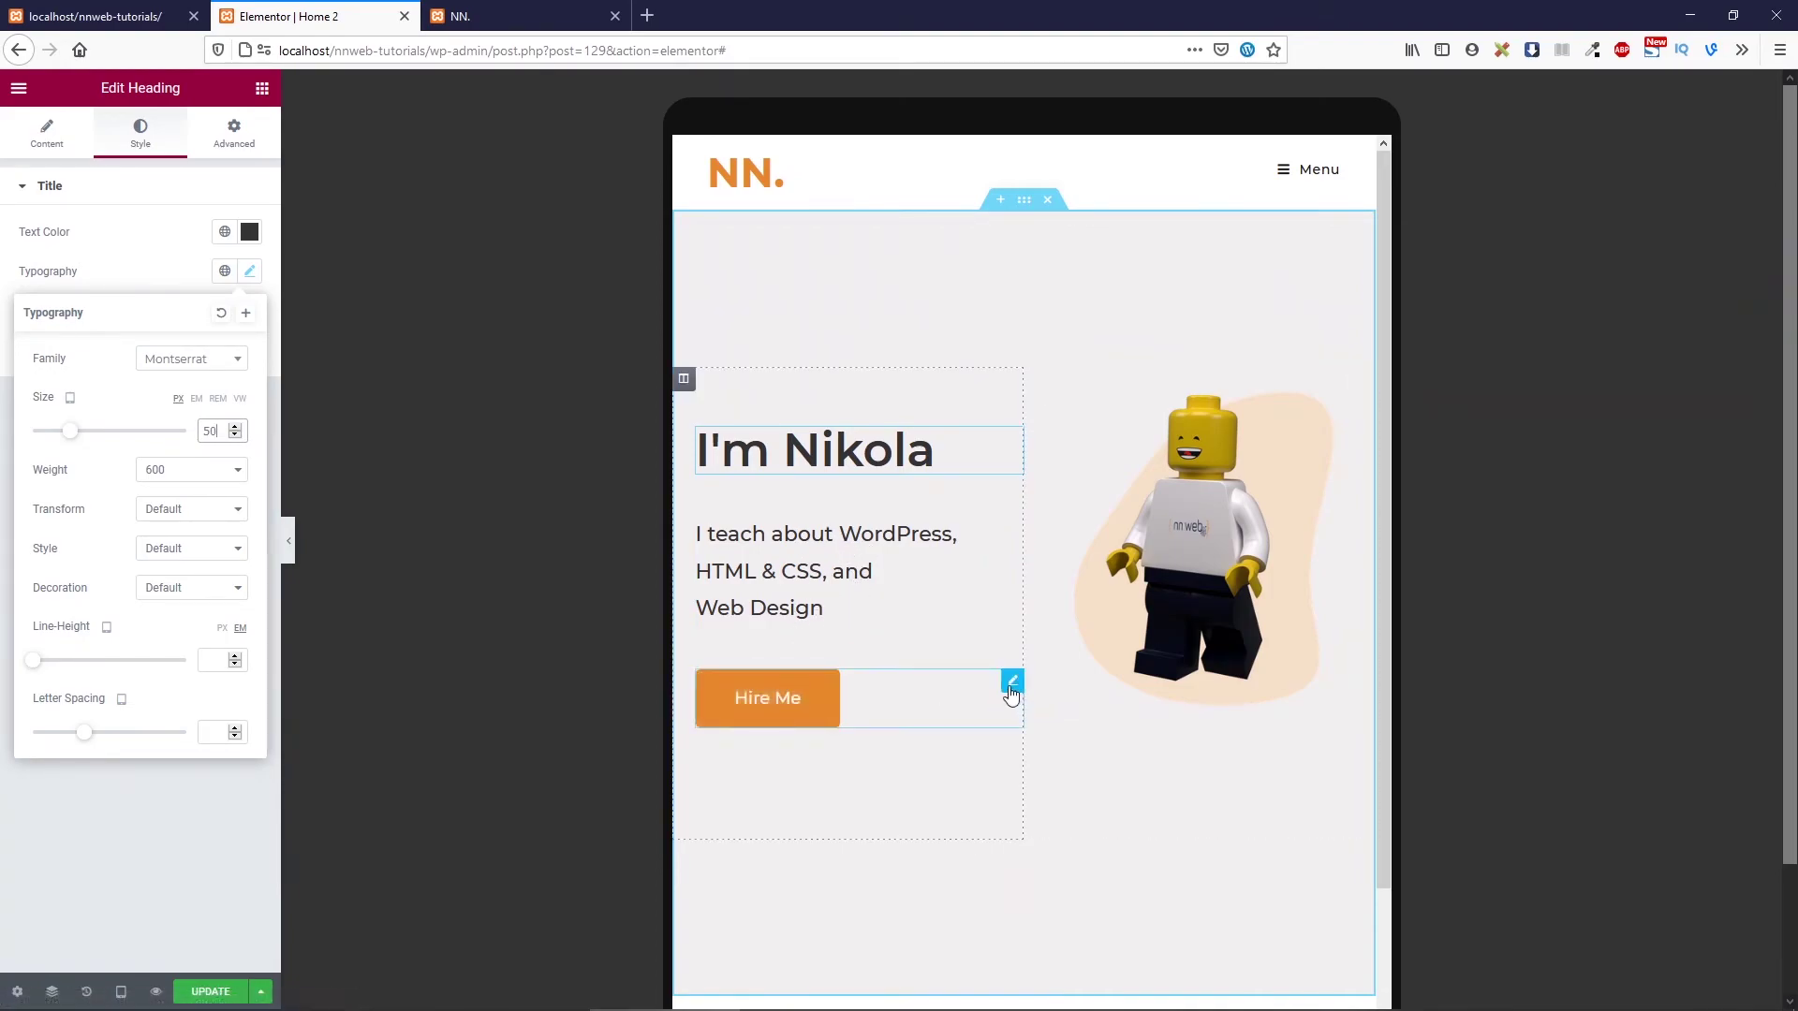
Try the Medium size on the Hire Me button and return it to Large
click(1012, 683)
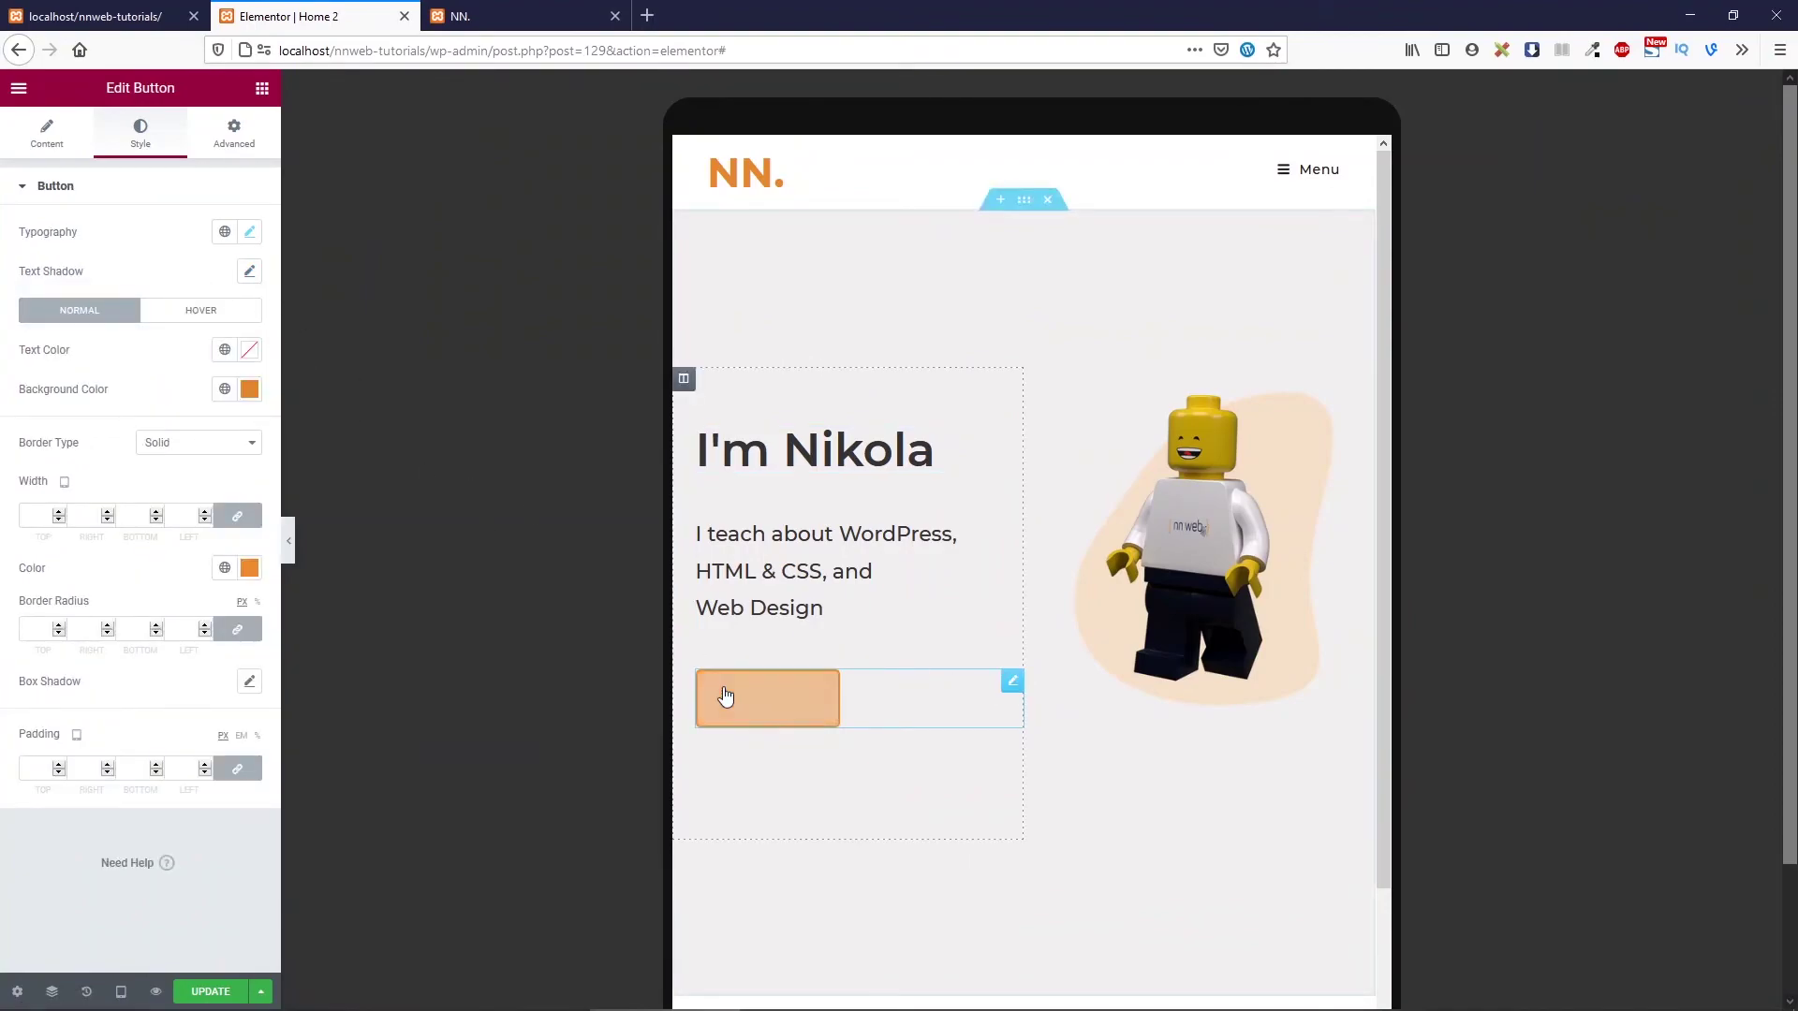
click(59, 148)
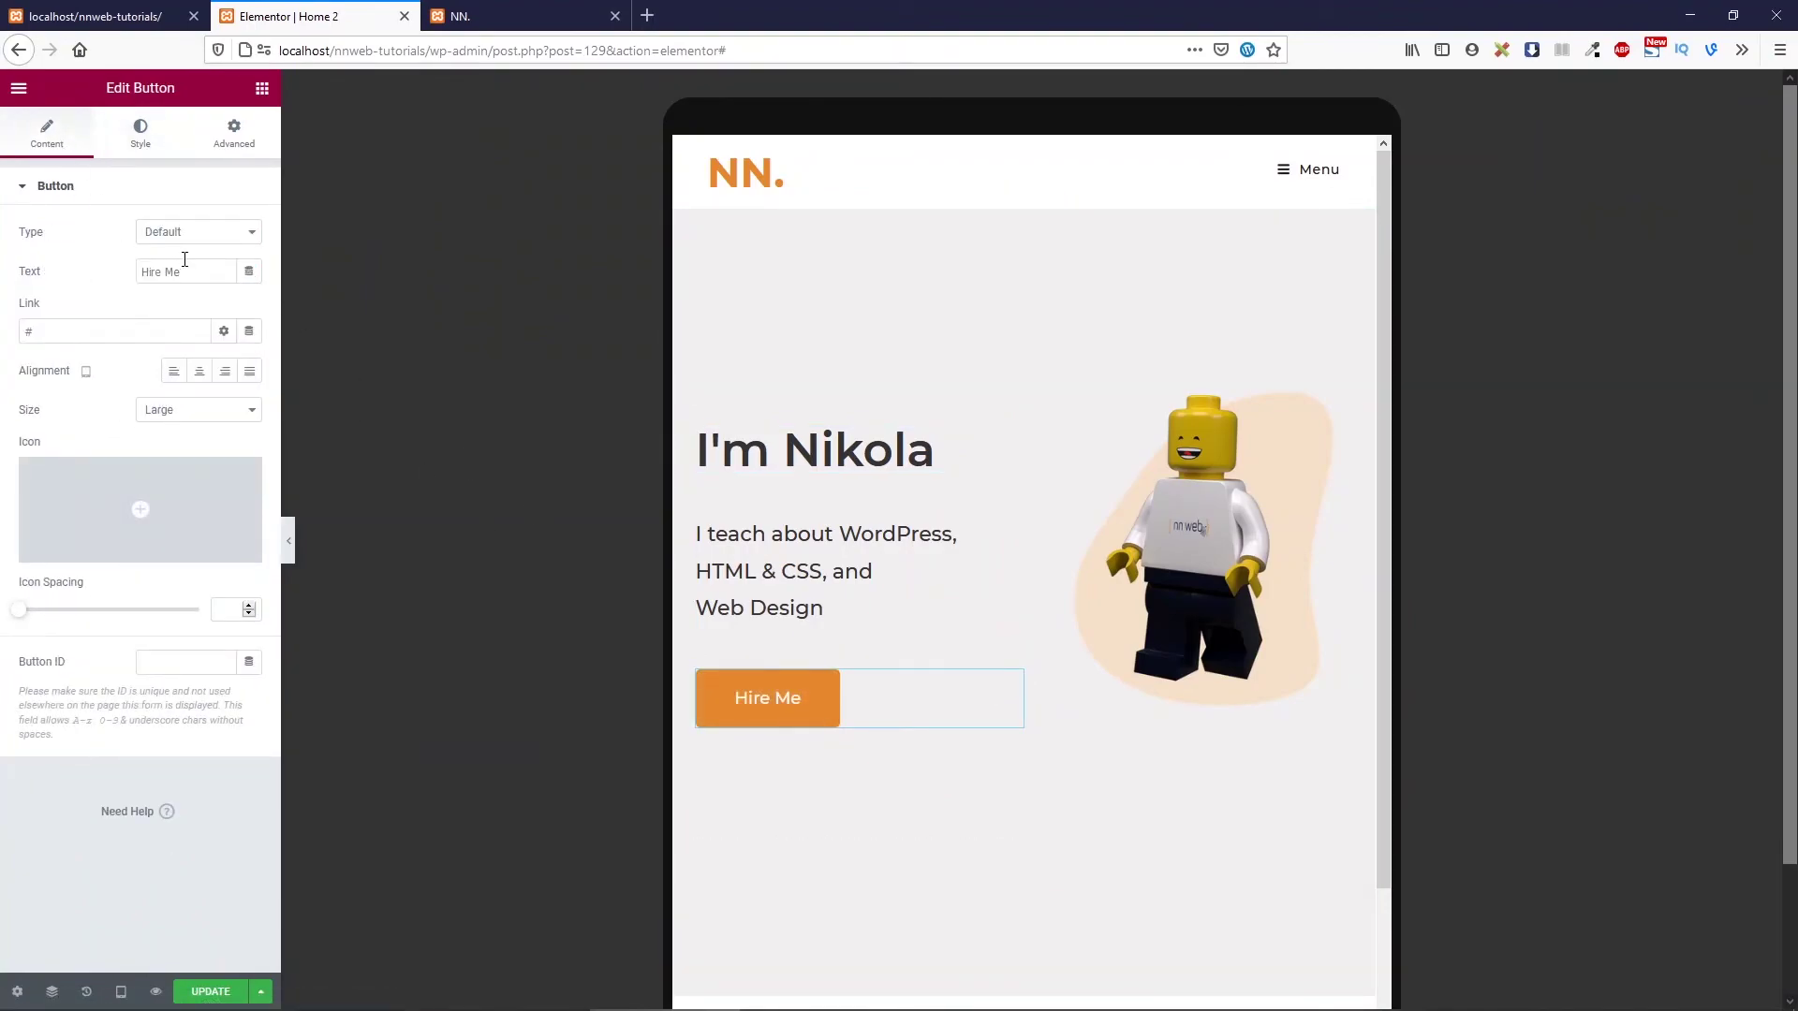
click(206, 412)
click(169, 471)
click(180, 490)
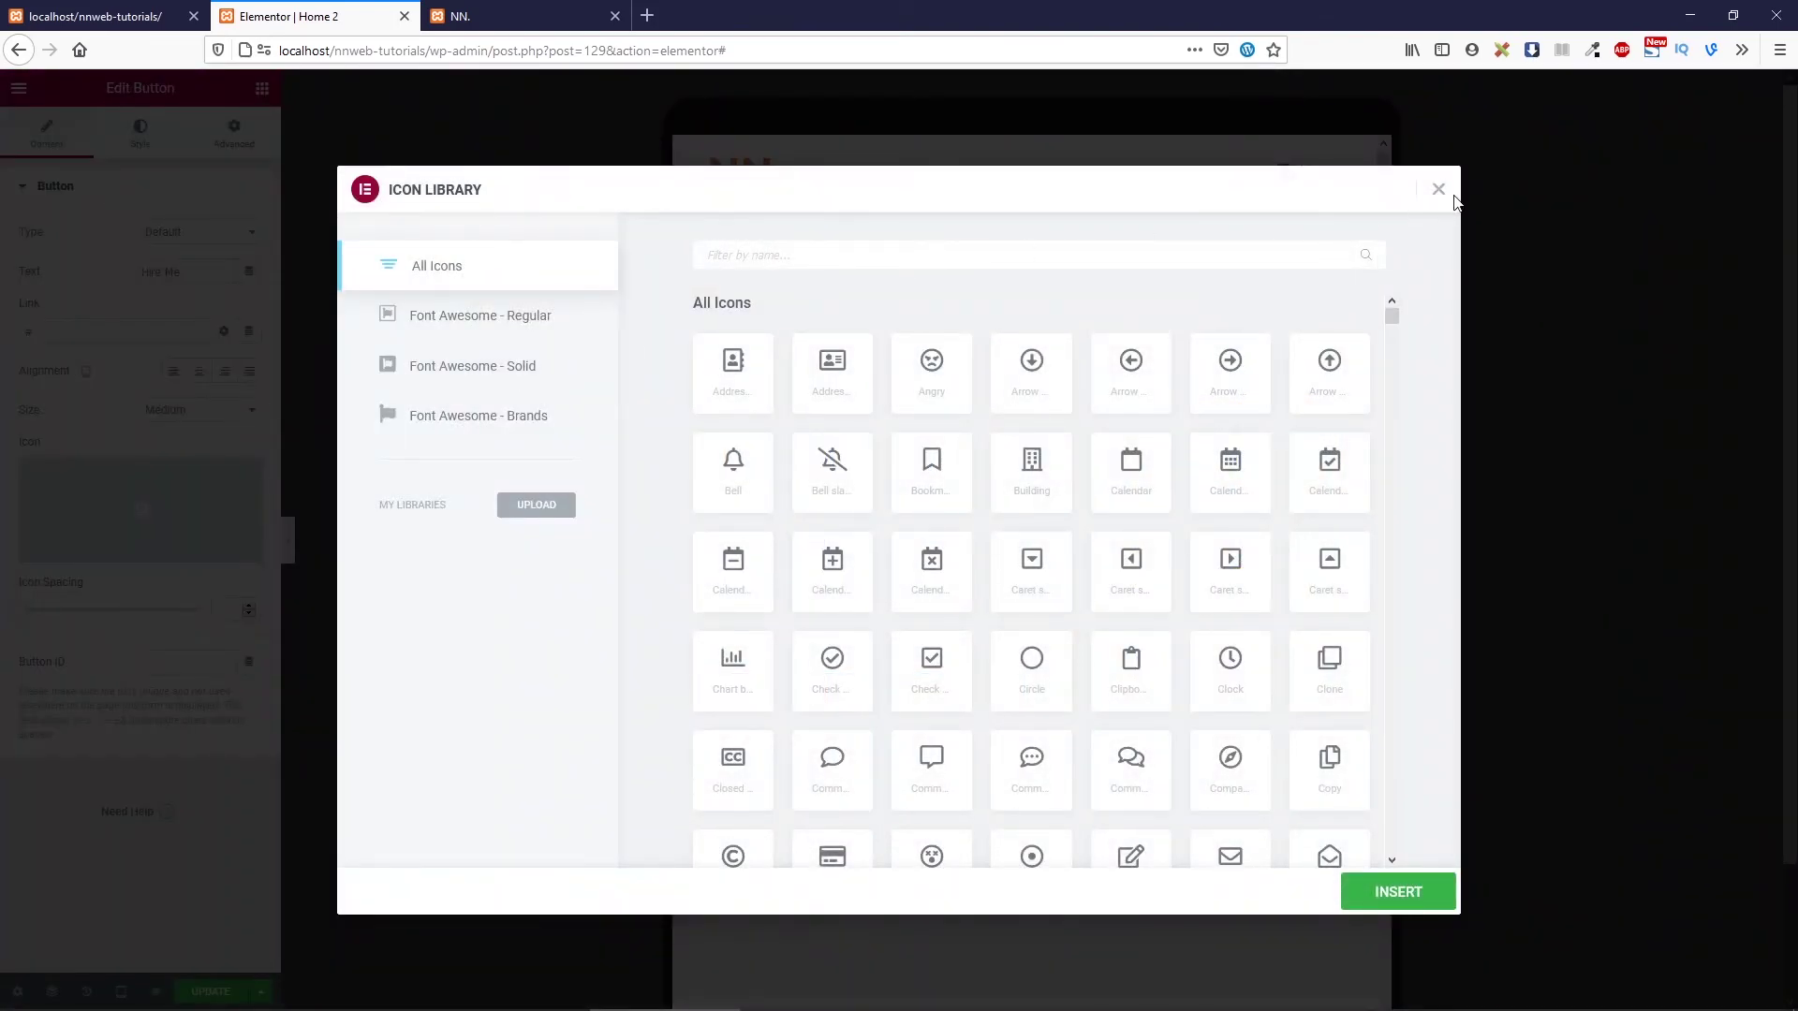
click(1442, 190)
click(198, 410)
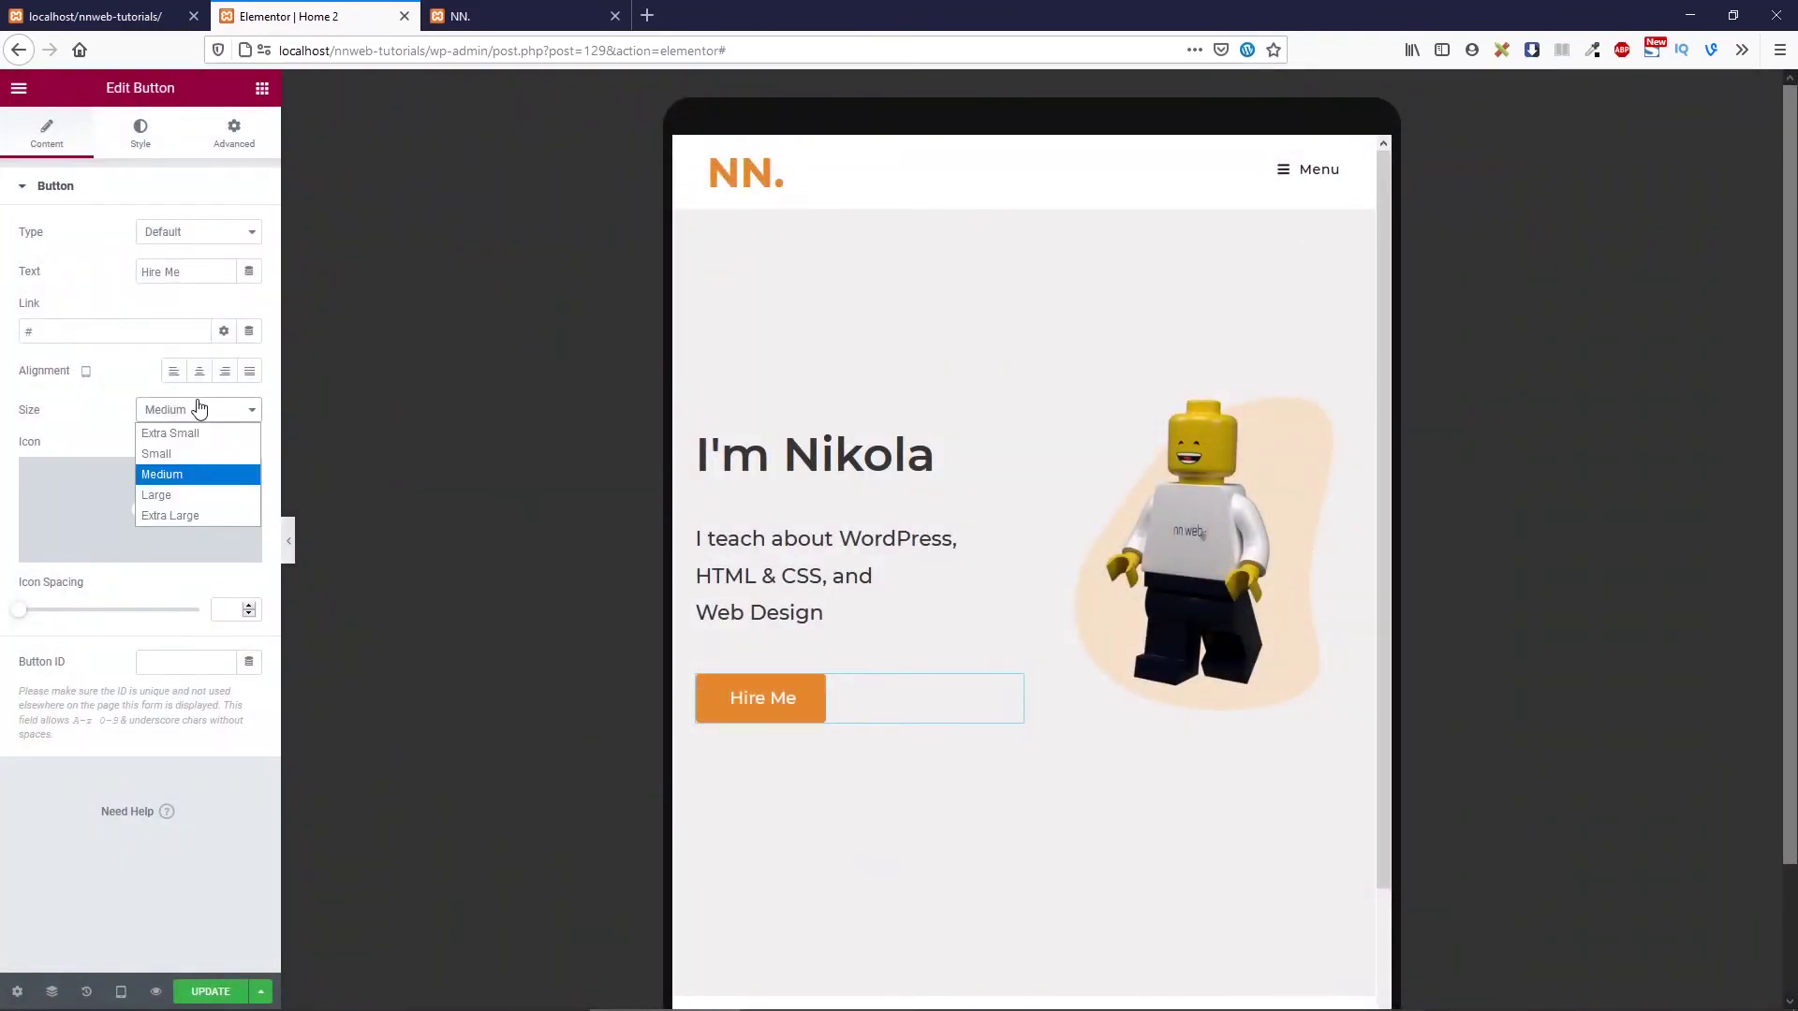
click(173, 495)
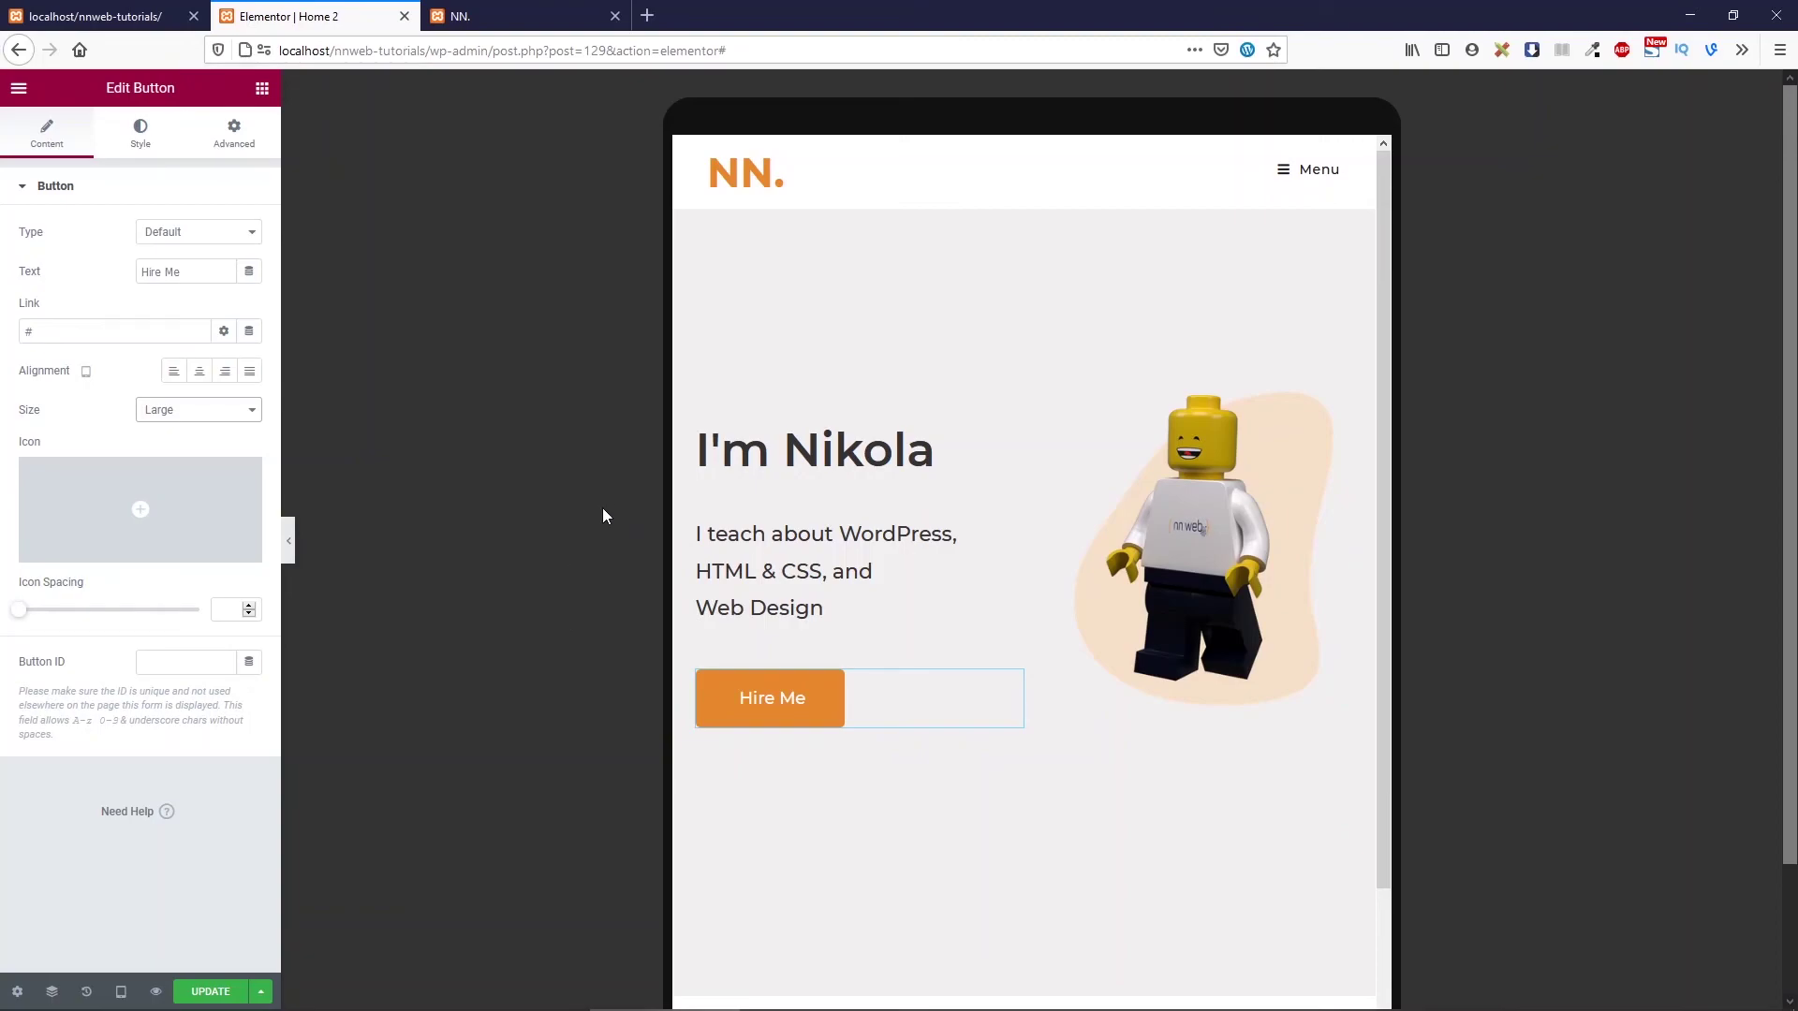
Update the page and switch the preview back to Desktop
click(209, 993)
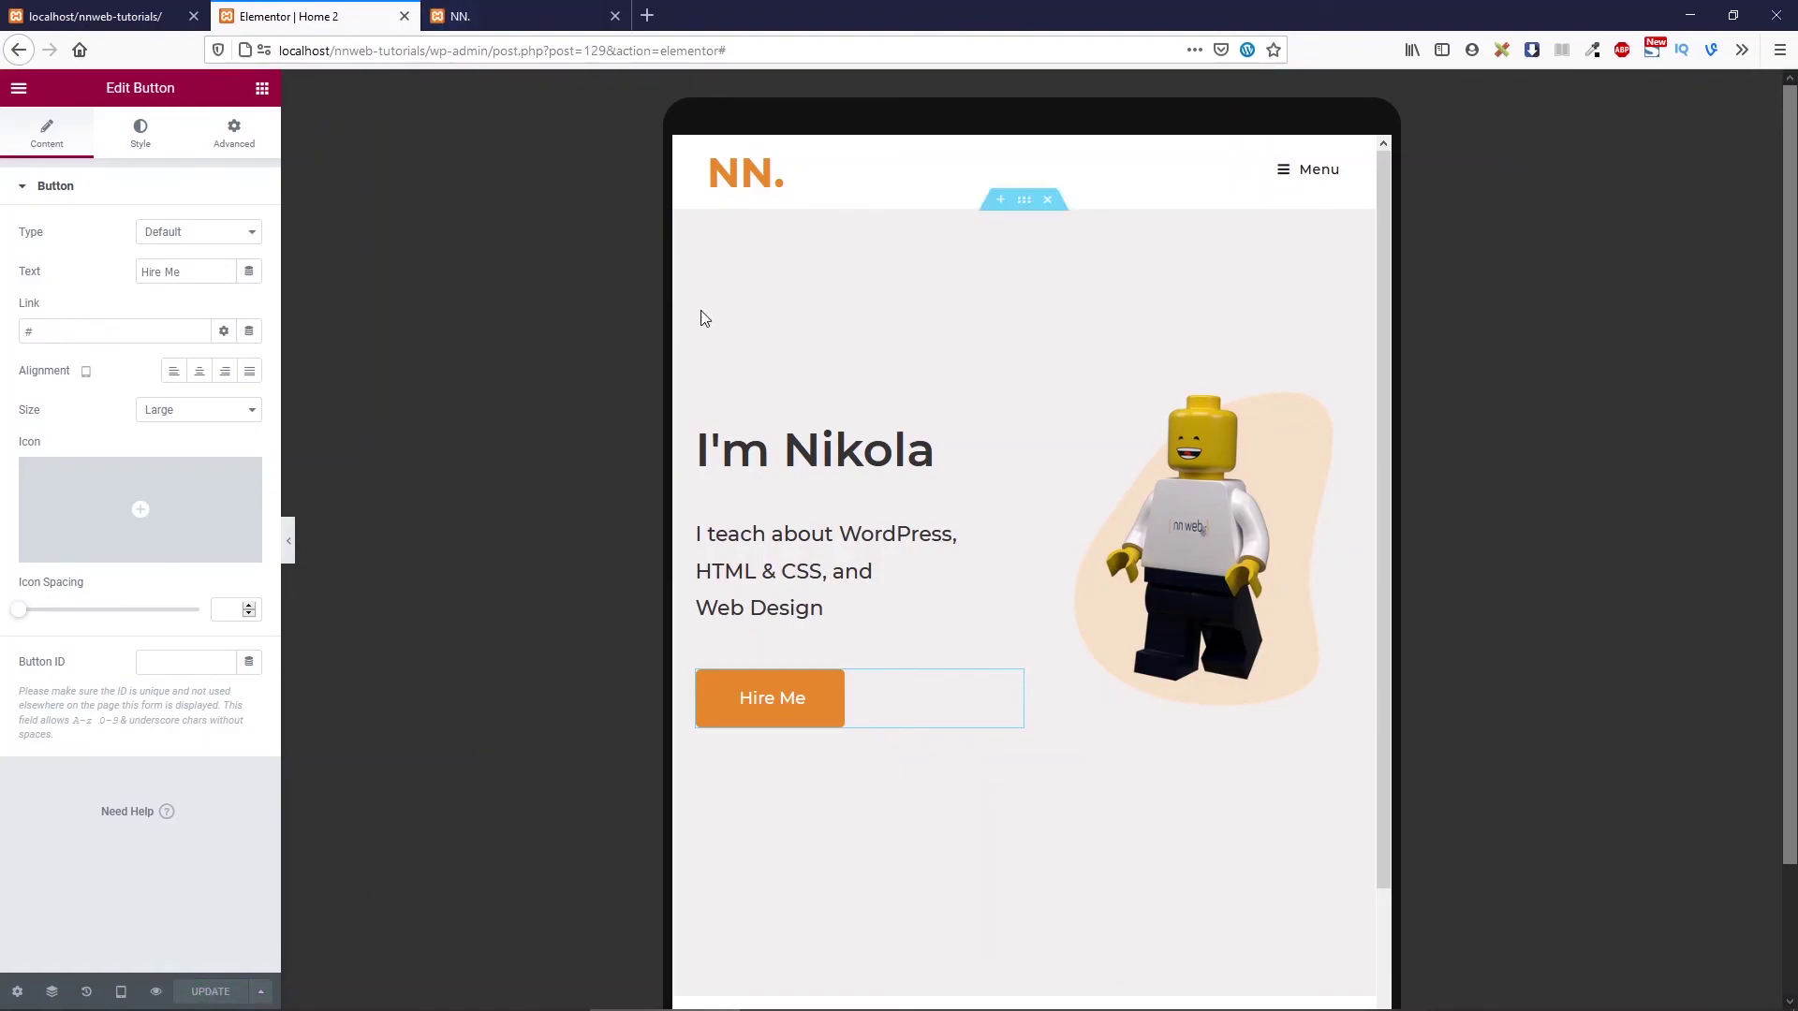
click(121, 992)
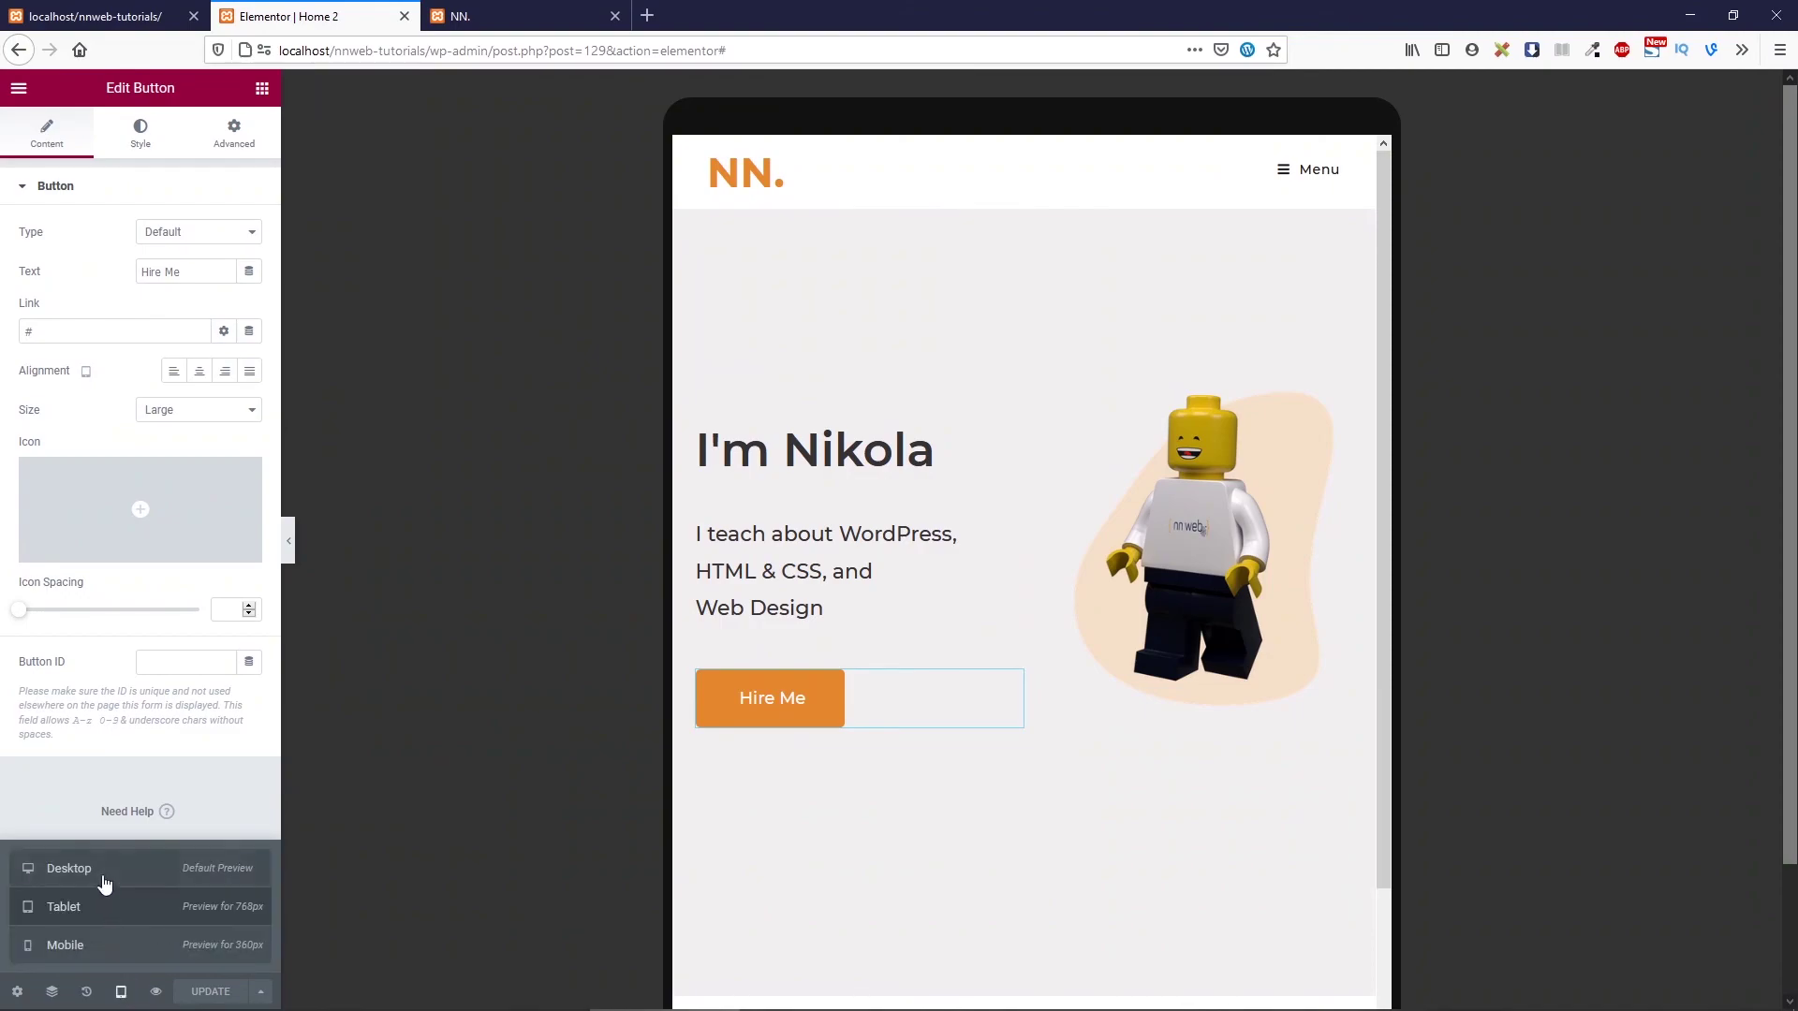
click(103, 871)
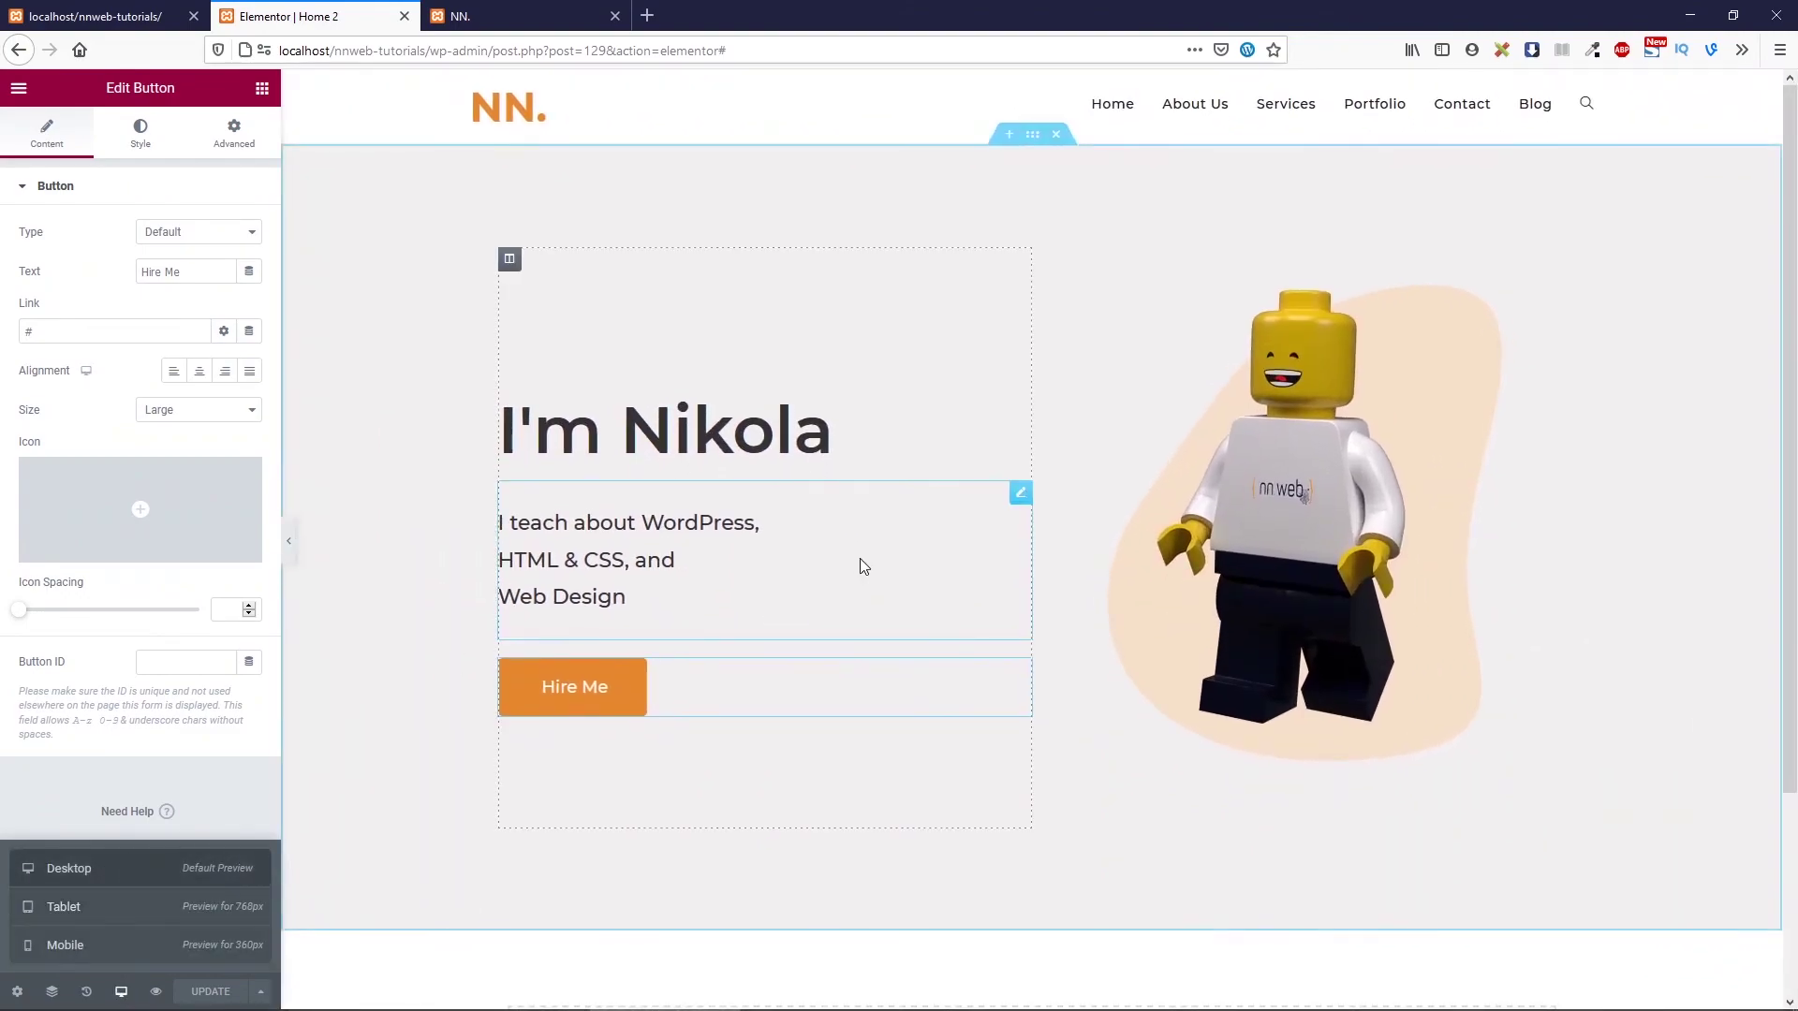
Apply the Fade In Left entrance animation to the hero section's first column
click(510, 259)
click(234, 134)
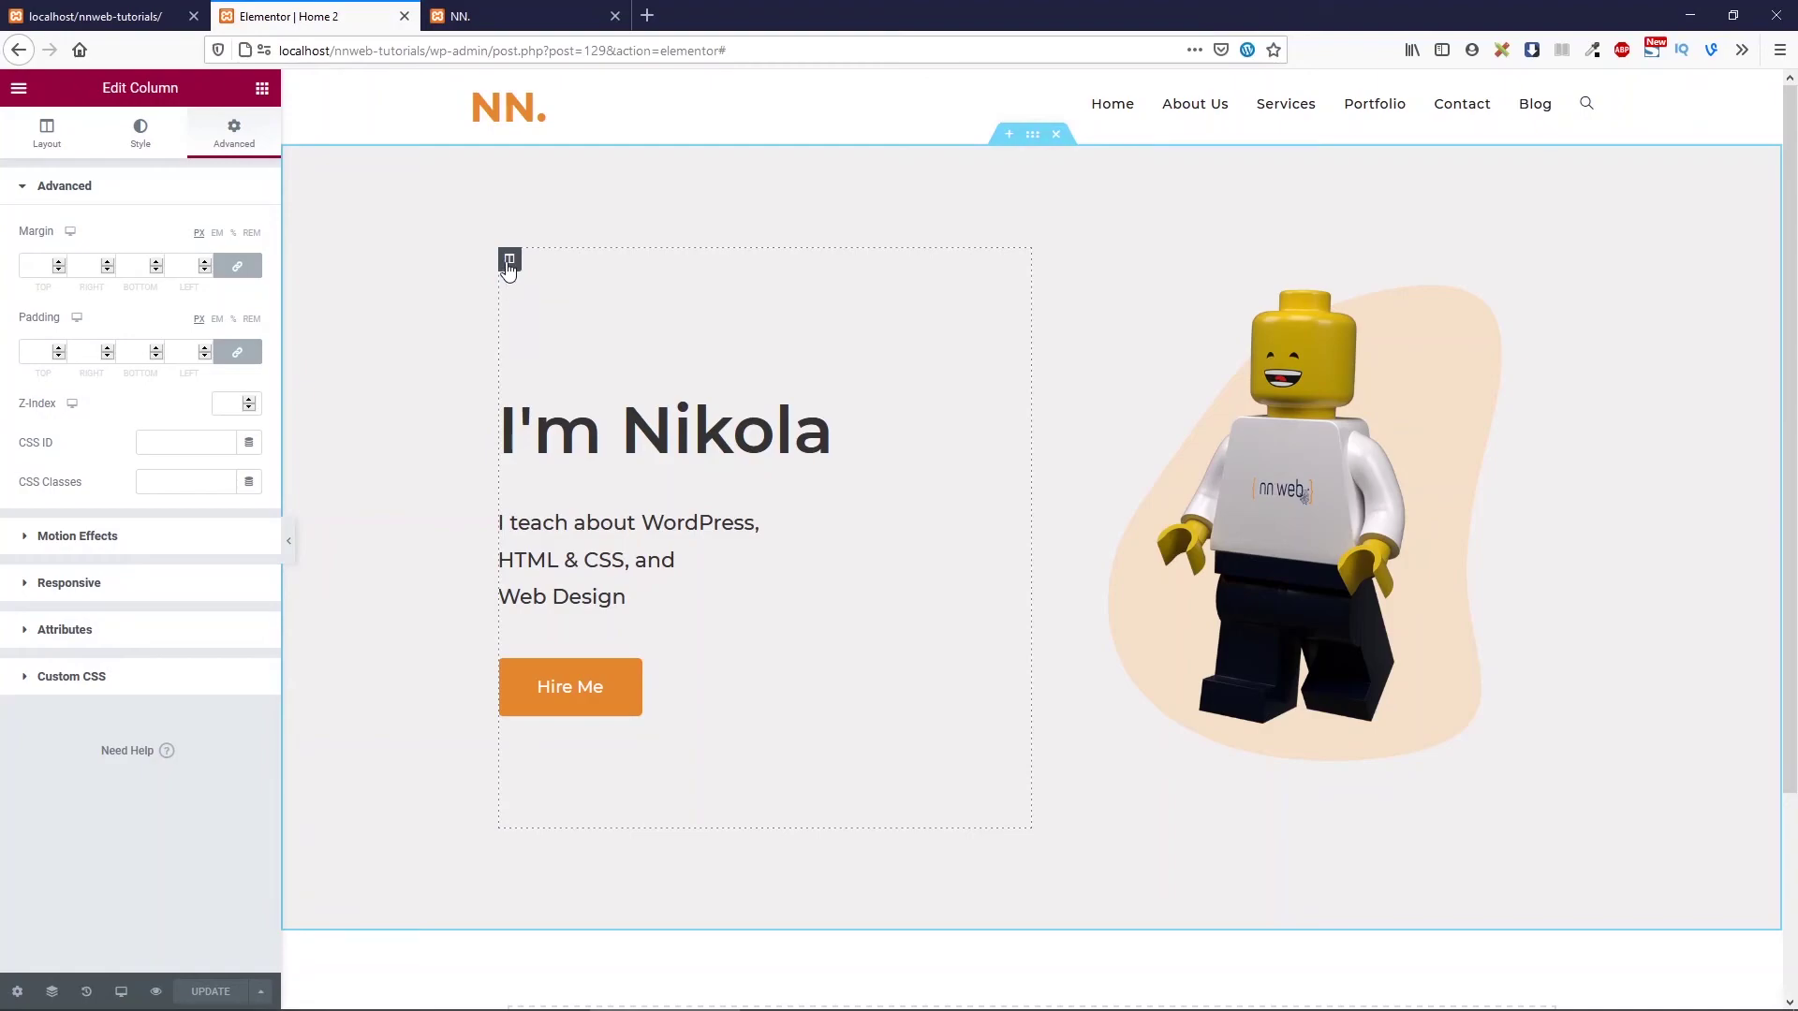
click(105, 548)
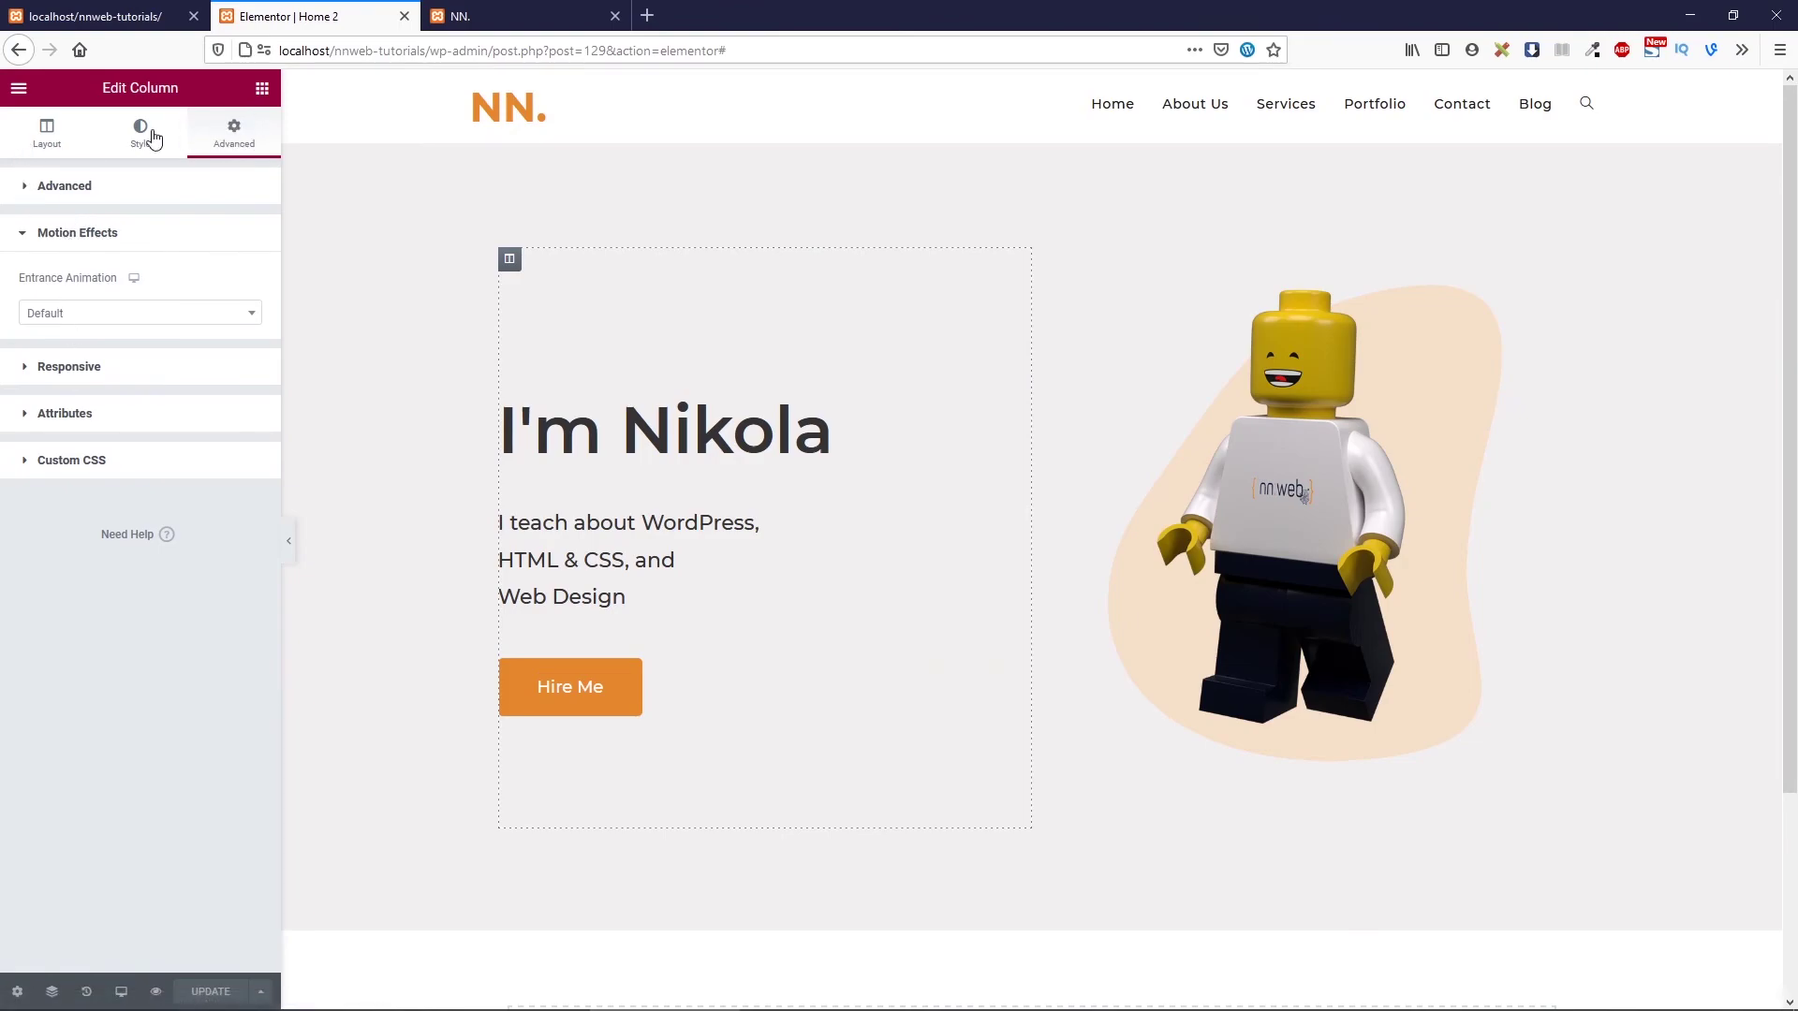
click(225, 133)
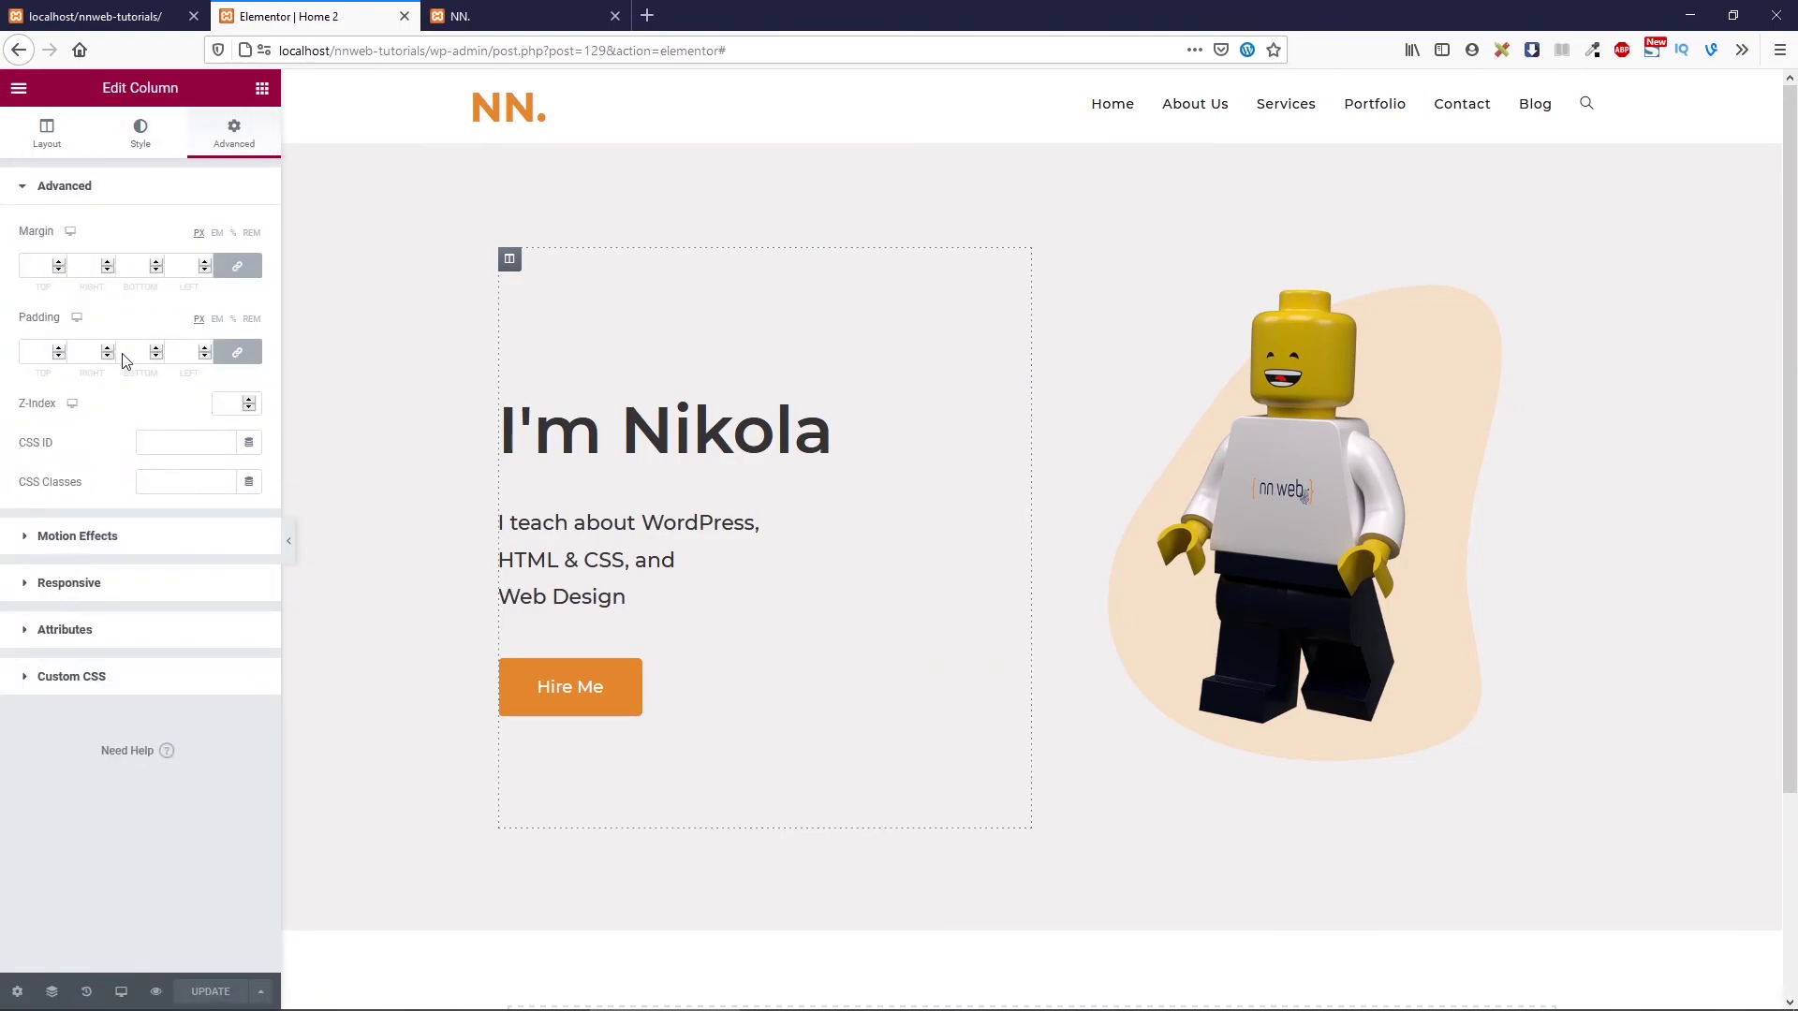
click(73, 542)
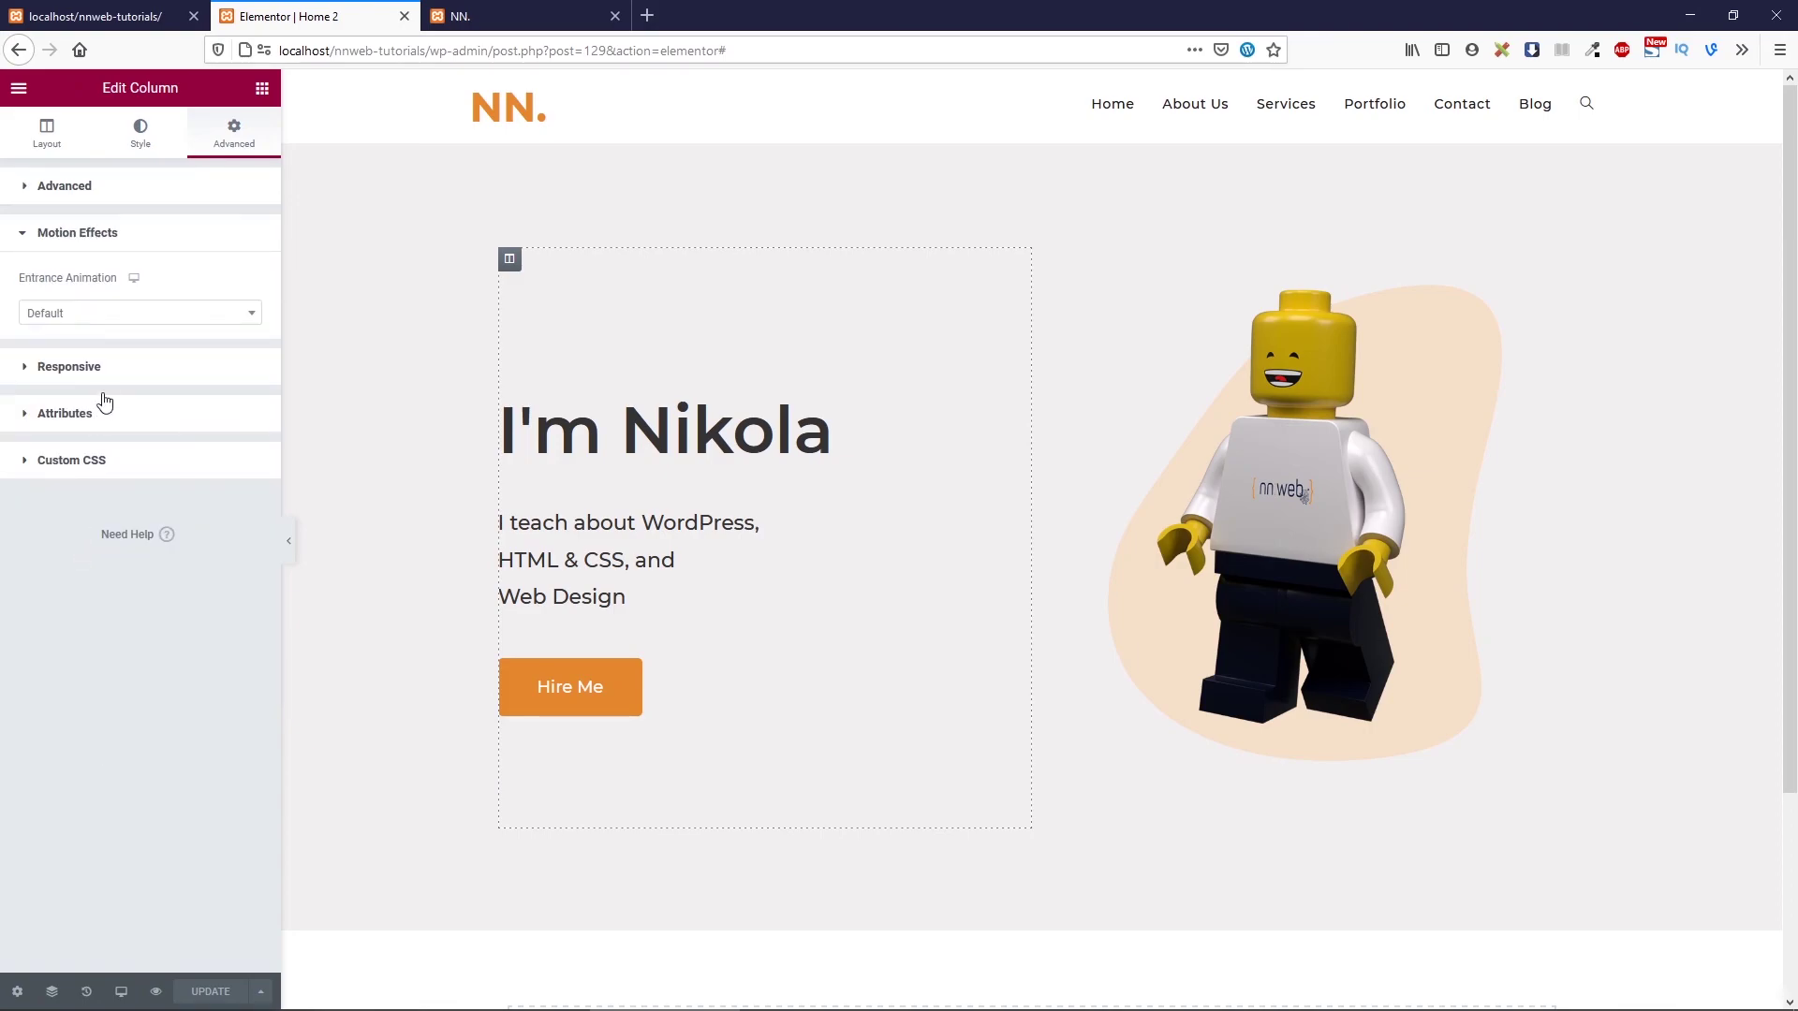
click(112, 318)
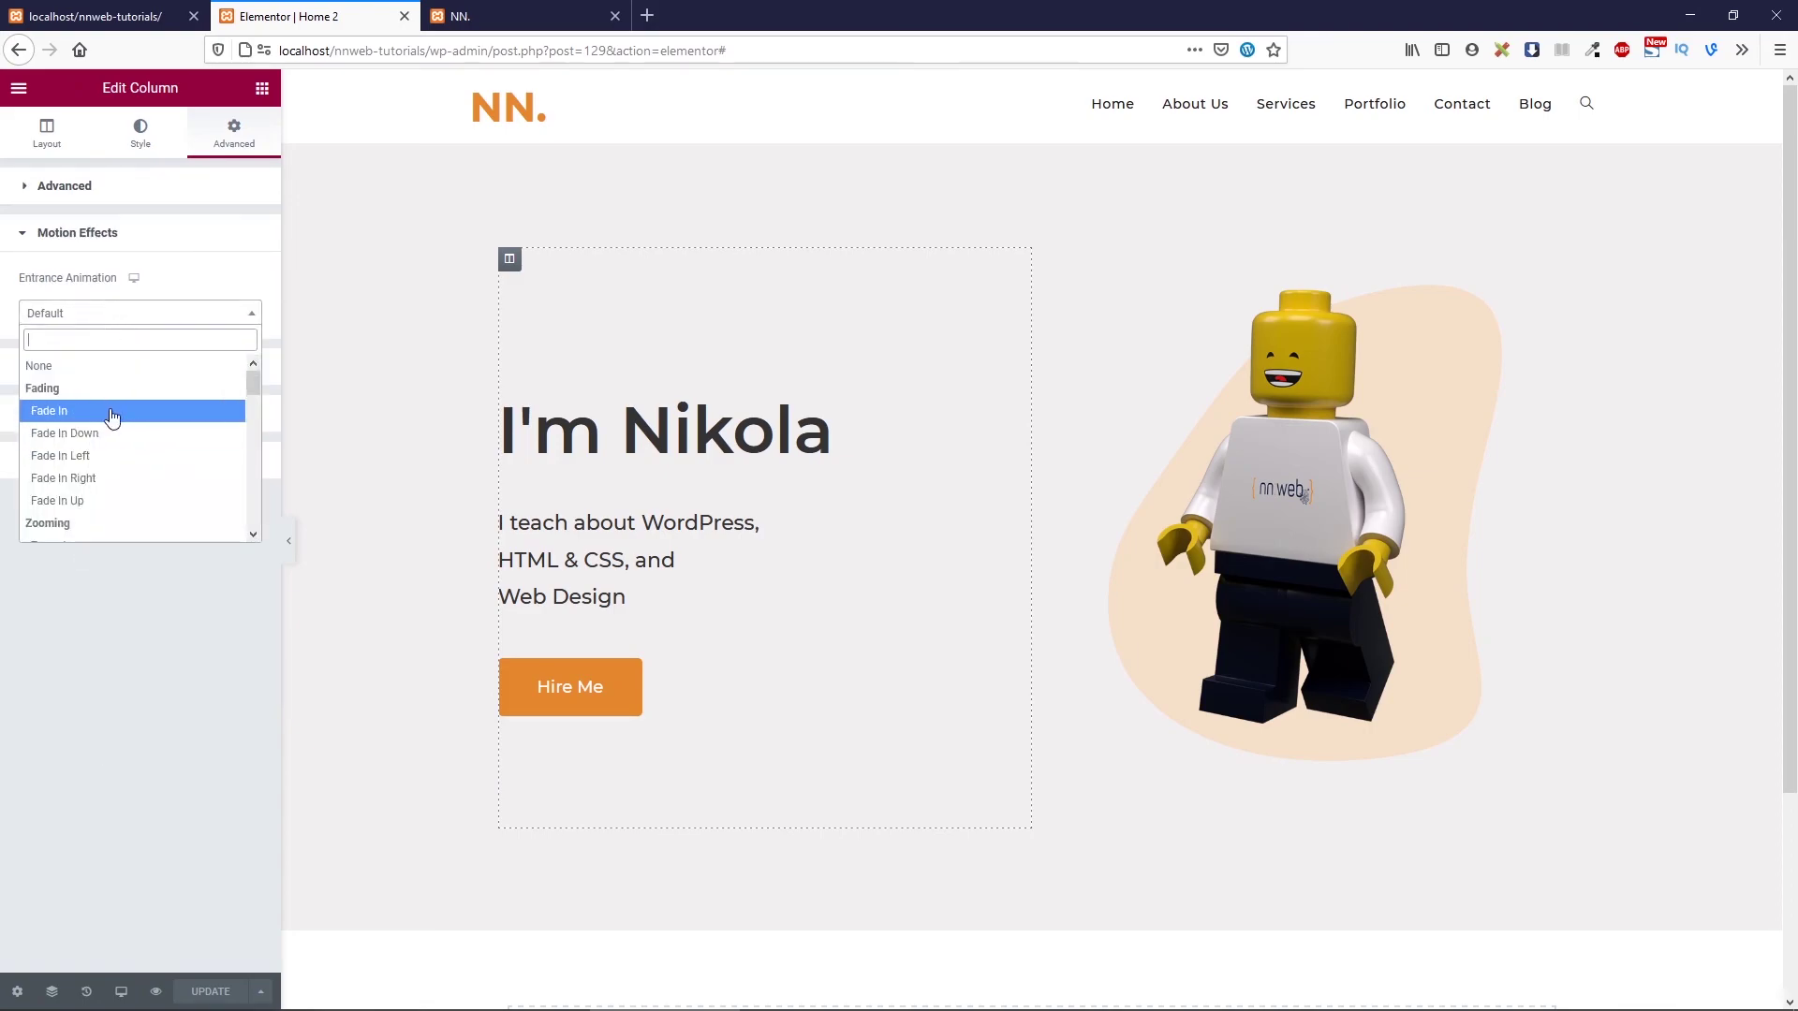
click(109, 455)
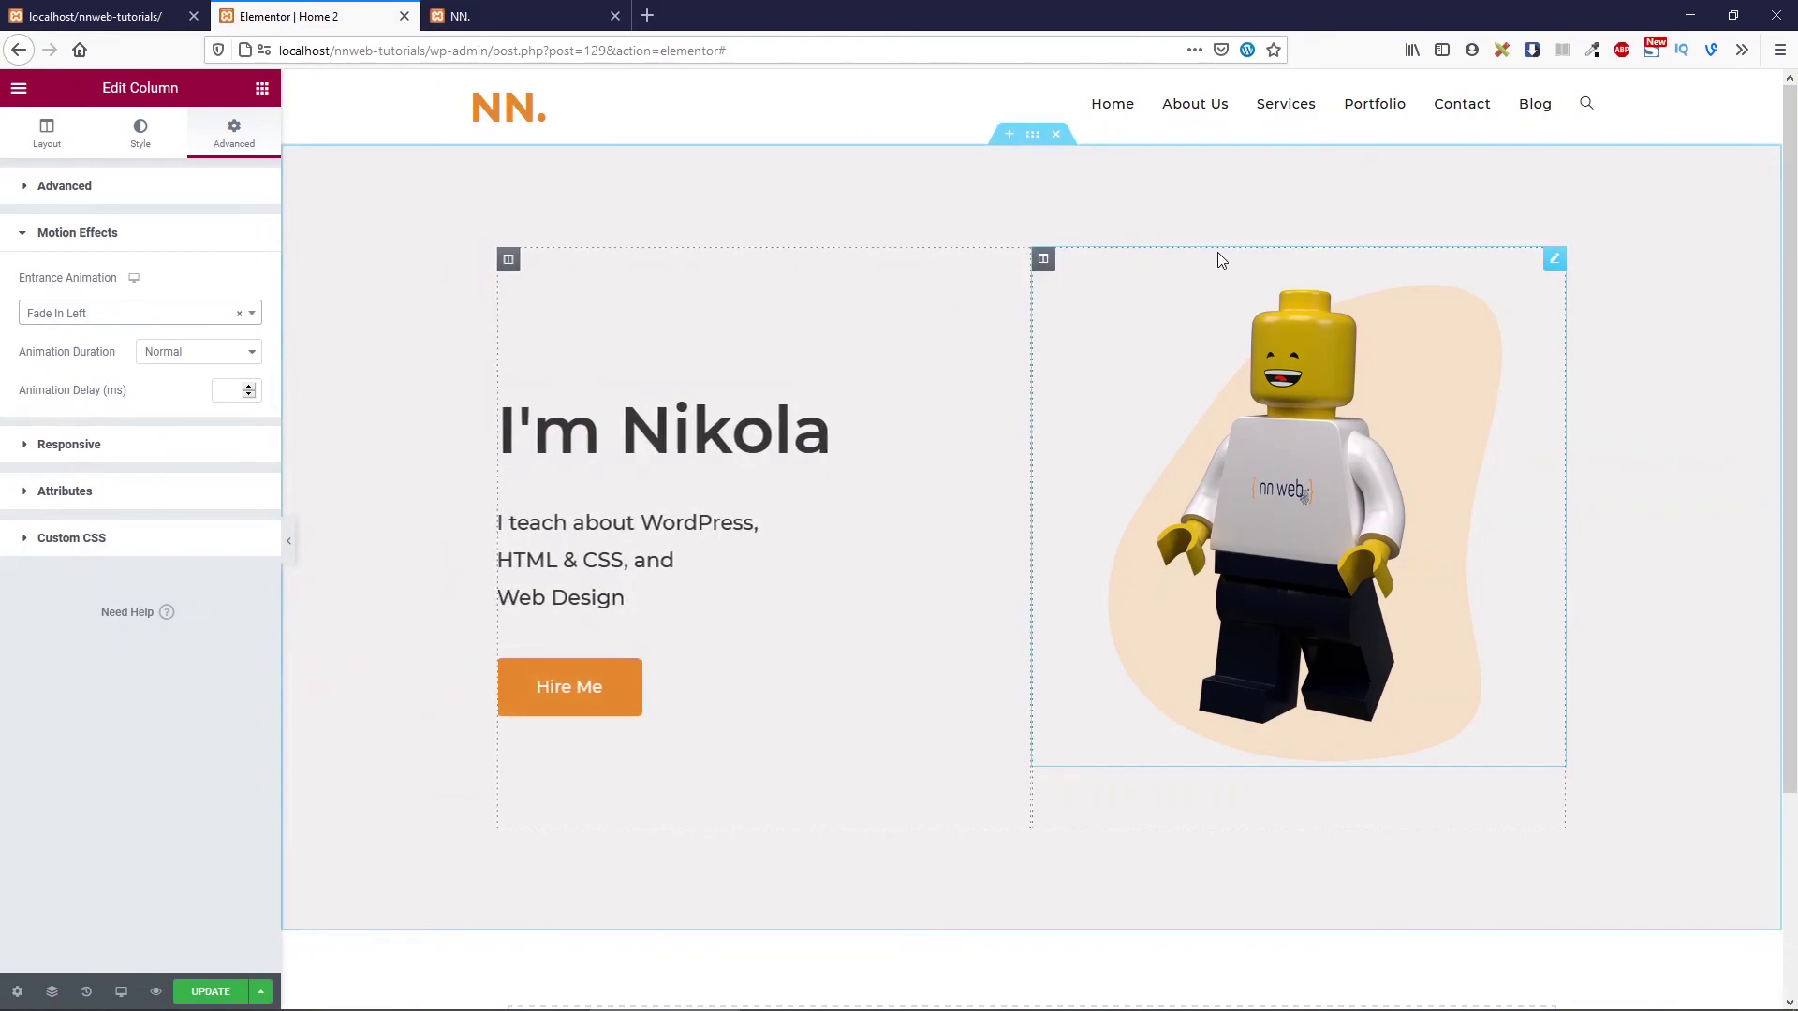
Apply the Fade In Right entrance animation to the hero section's second column, which holds the figure image
click(1042, 266)
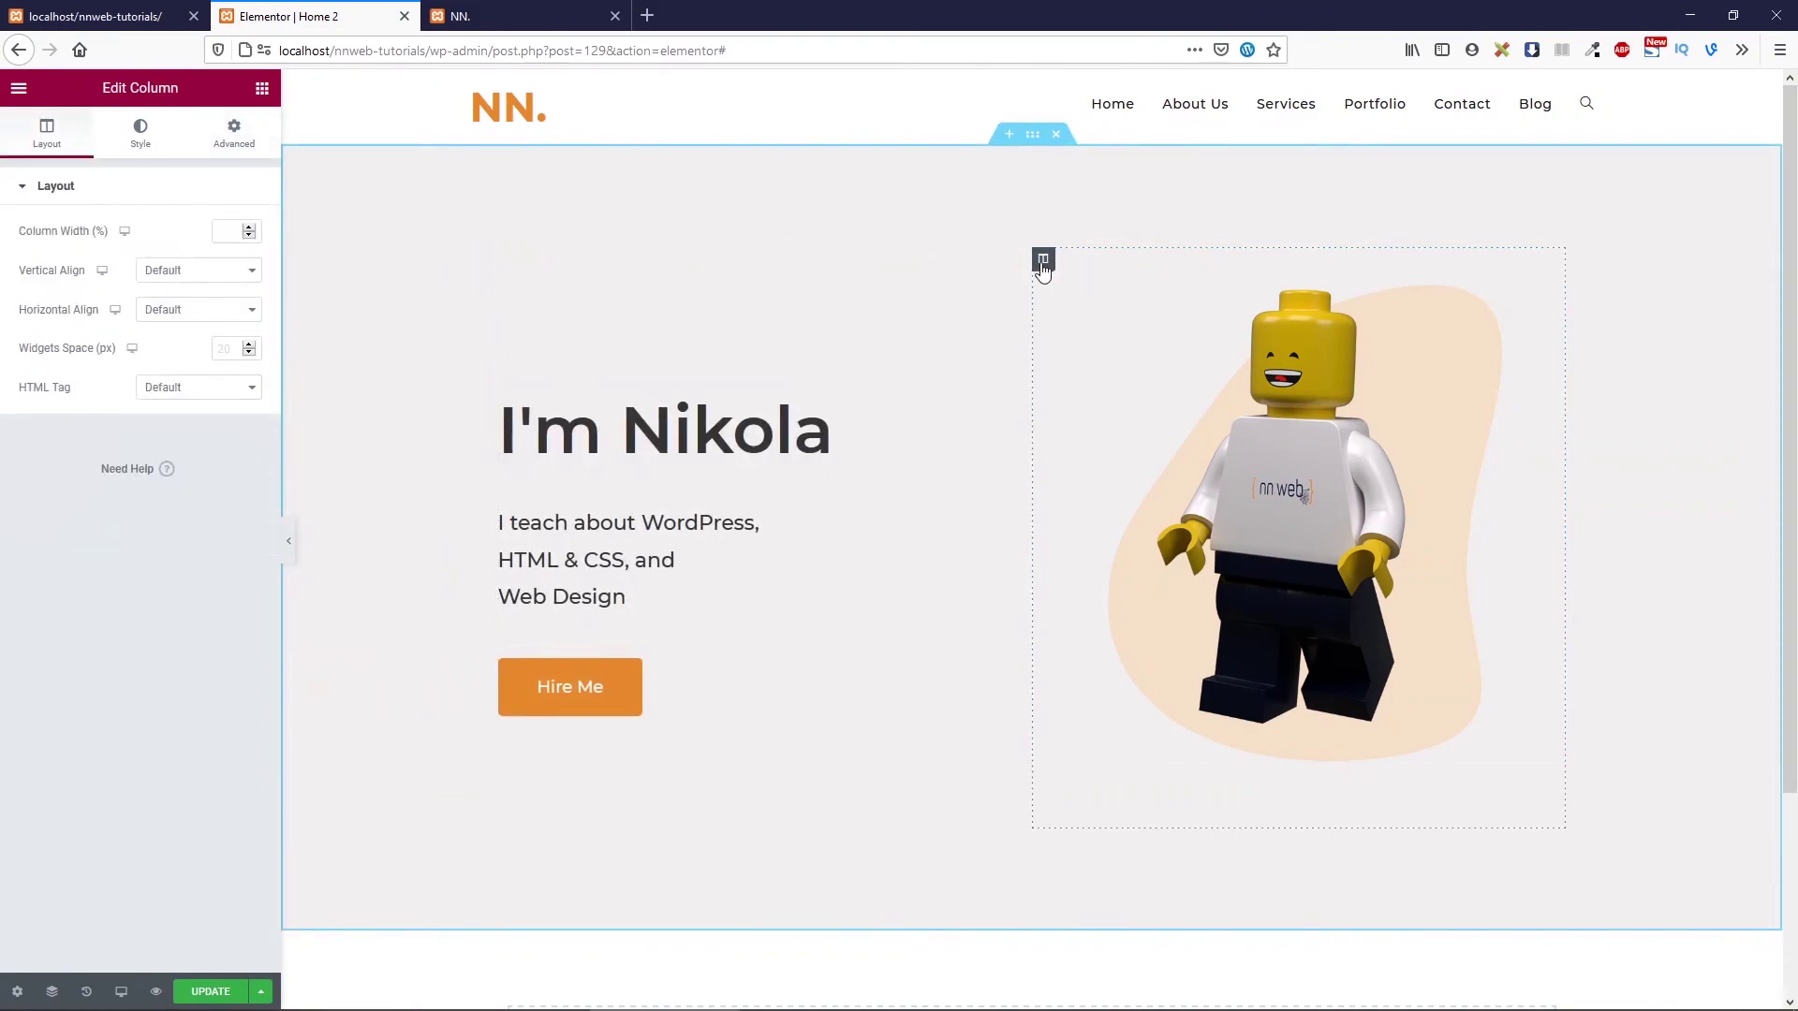
click(233, 134)
click(77, 583)
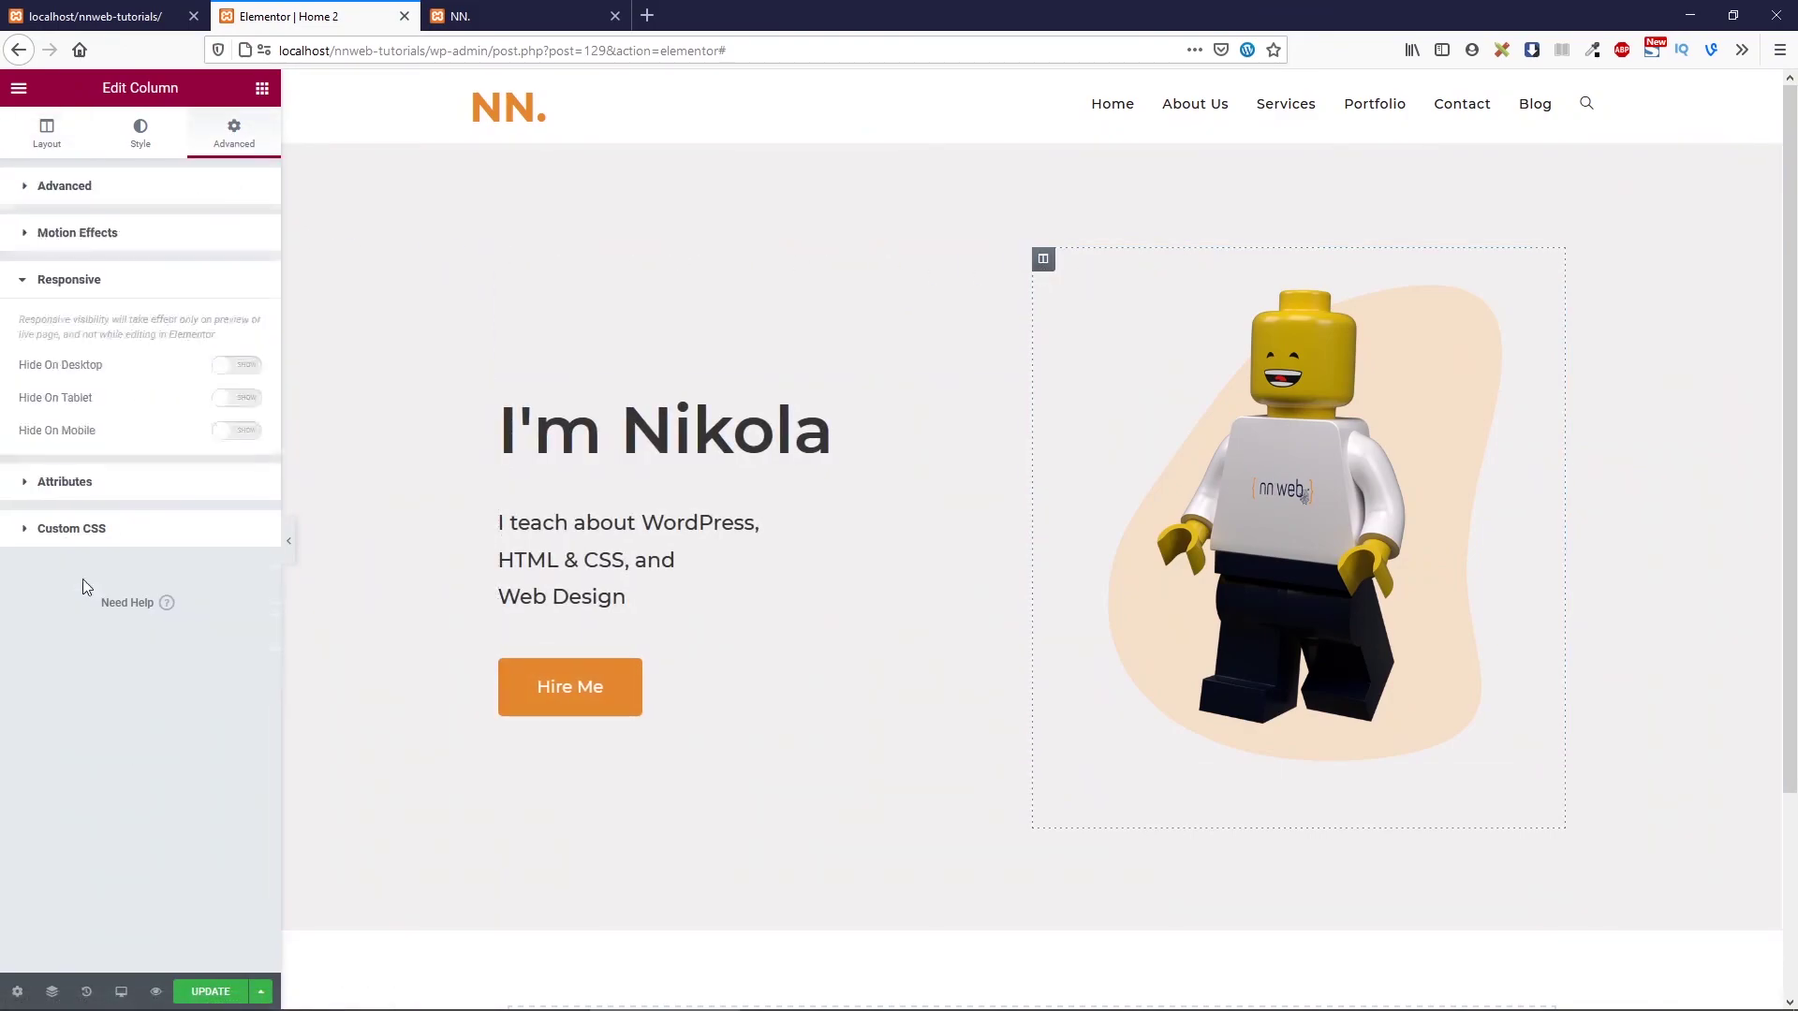
click(49, 234)
click(107, 313)
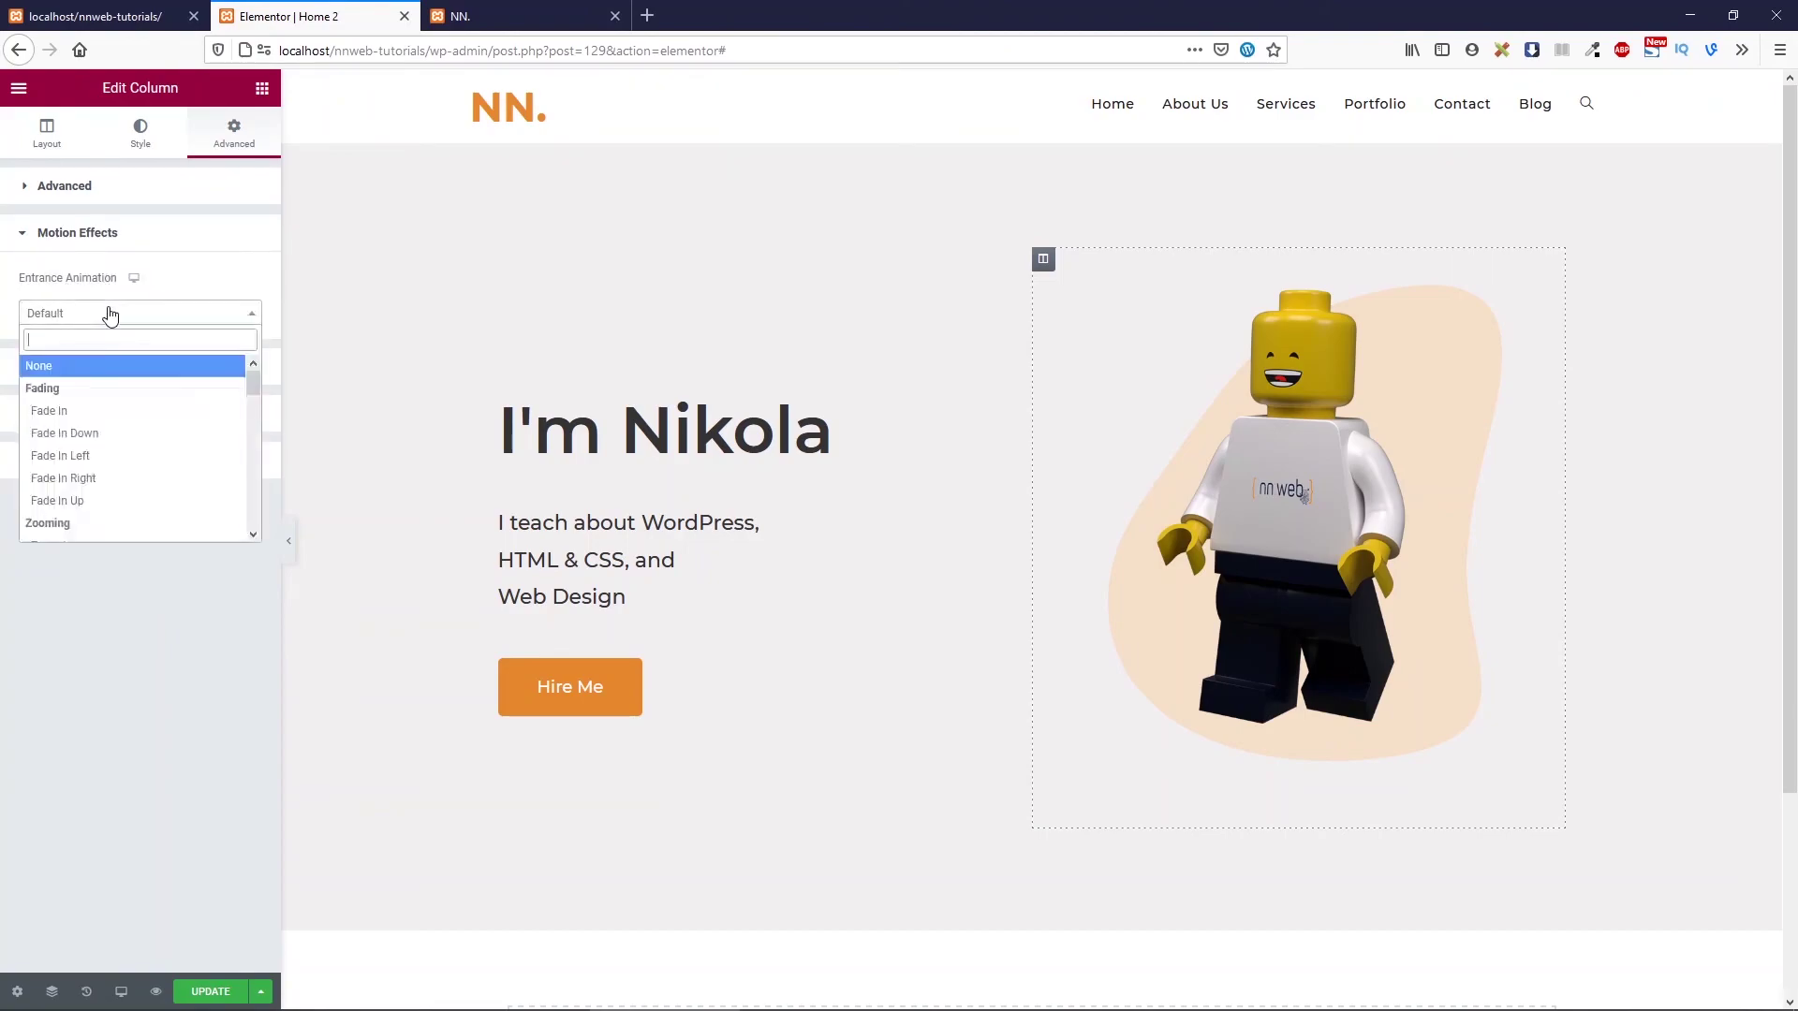
click(112, 480)
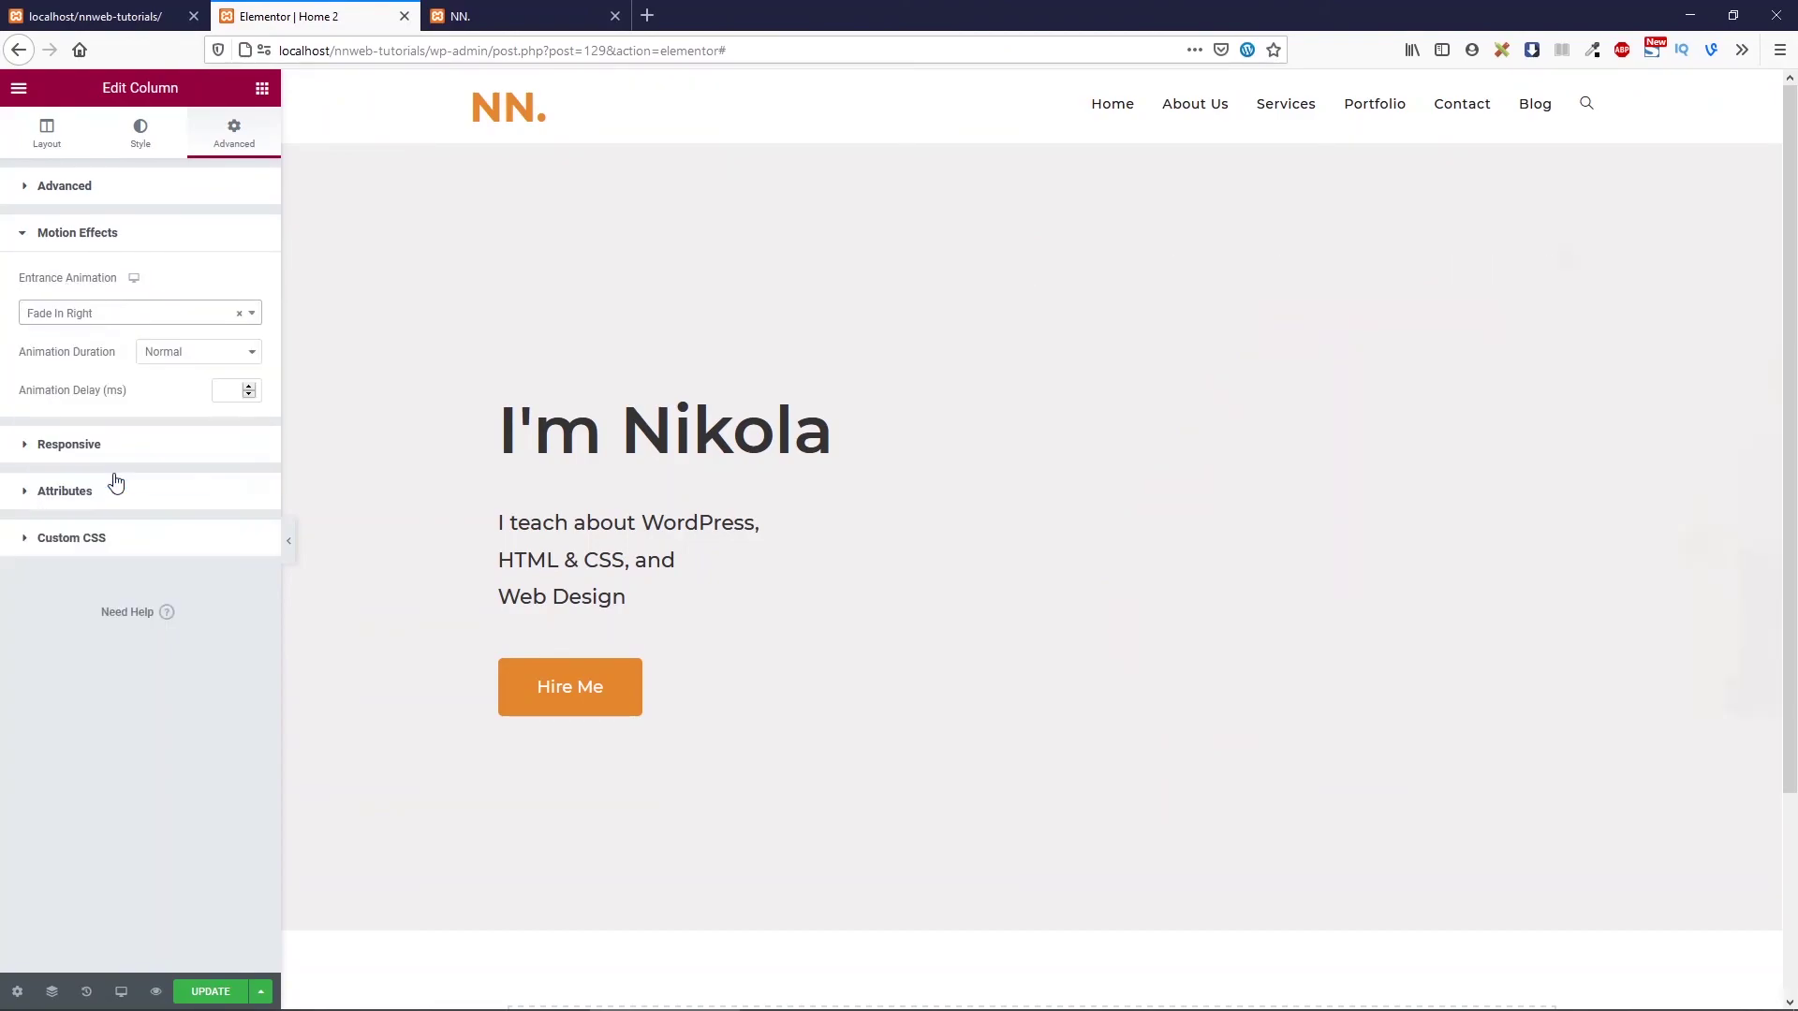
Save the page and reload its preview in the browser to check the hero columns' entrance animations
key(ctrl+s)
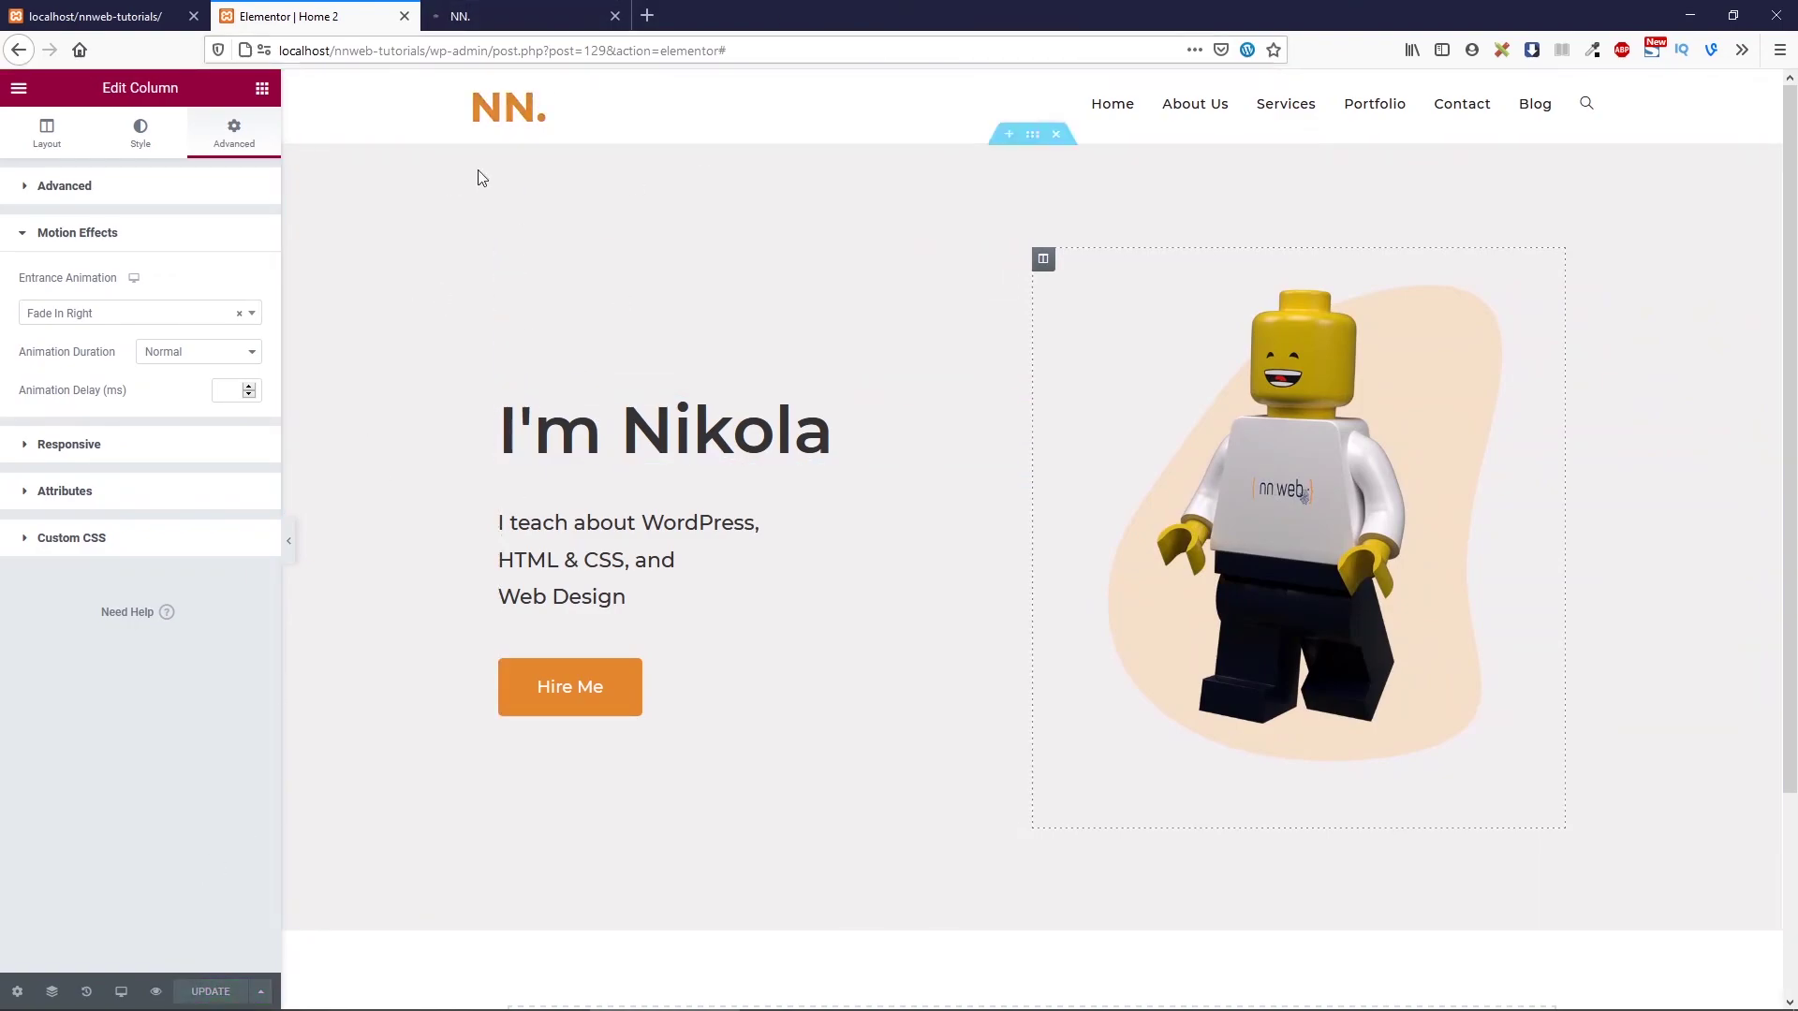
click(506, 13)
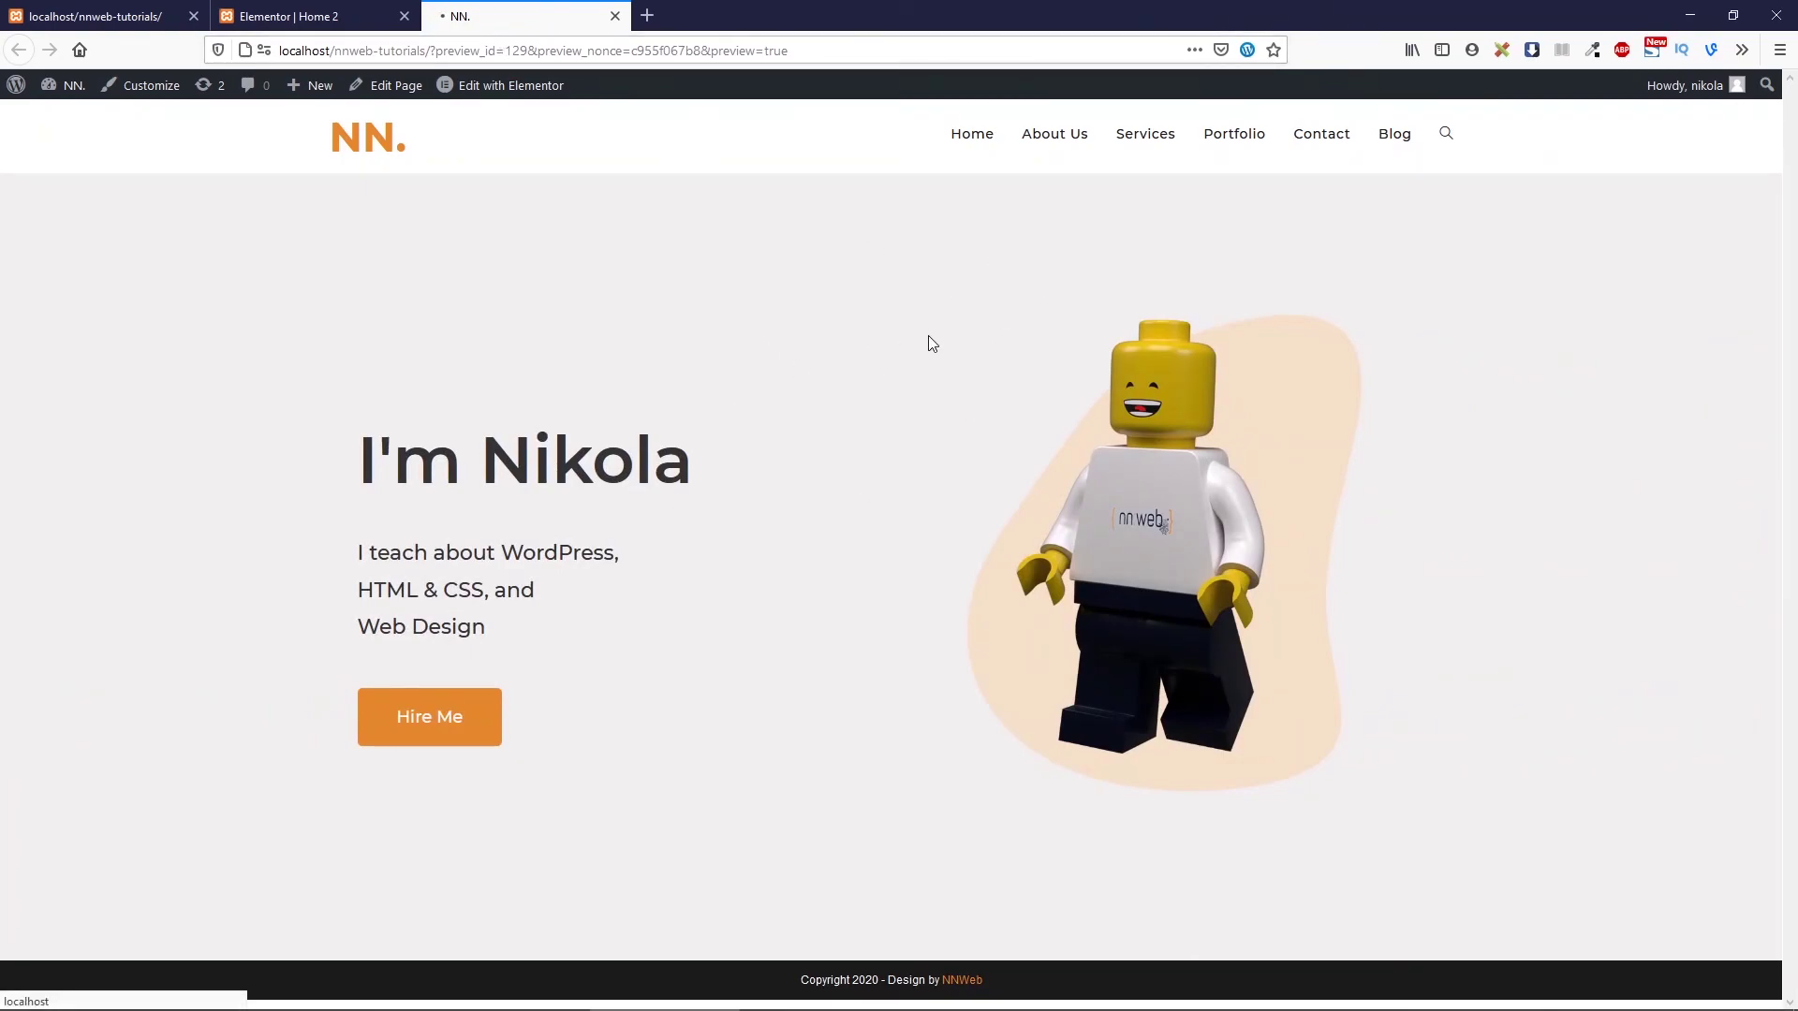
key(F5)
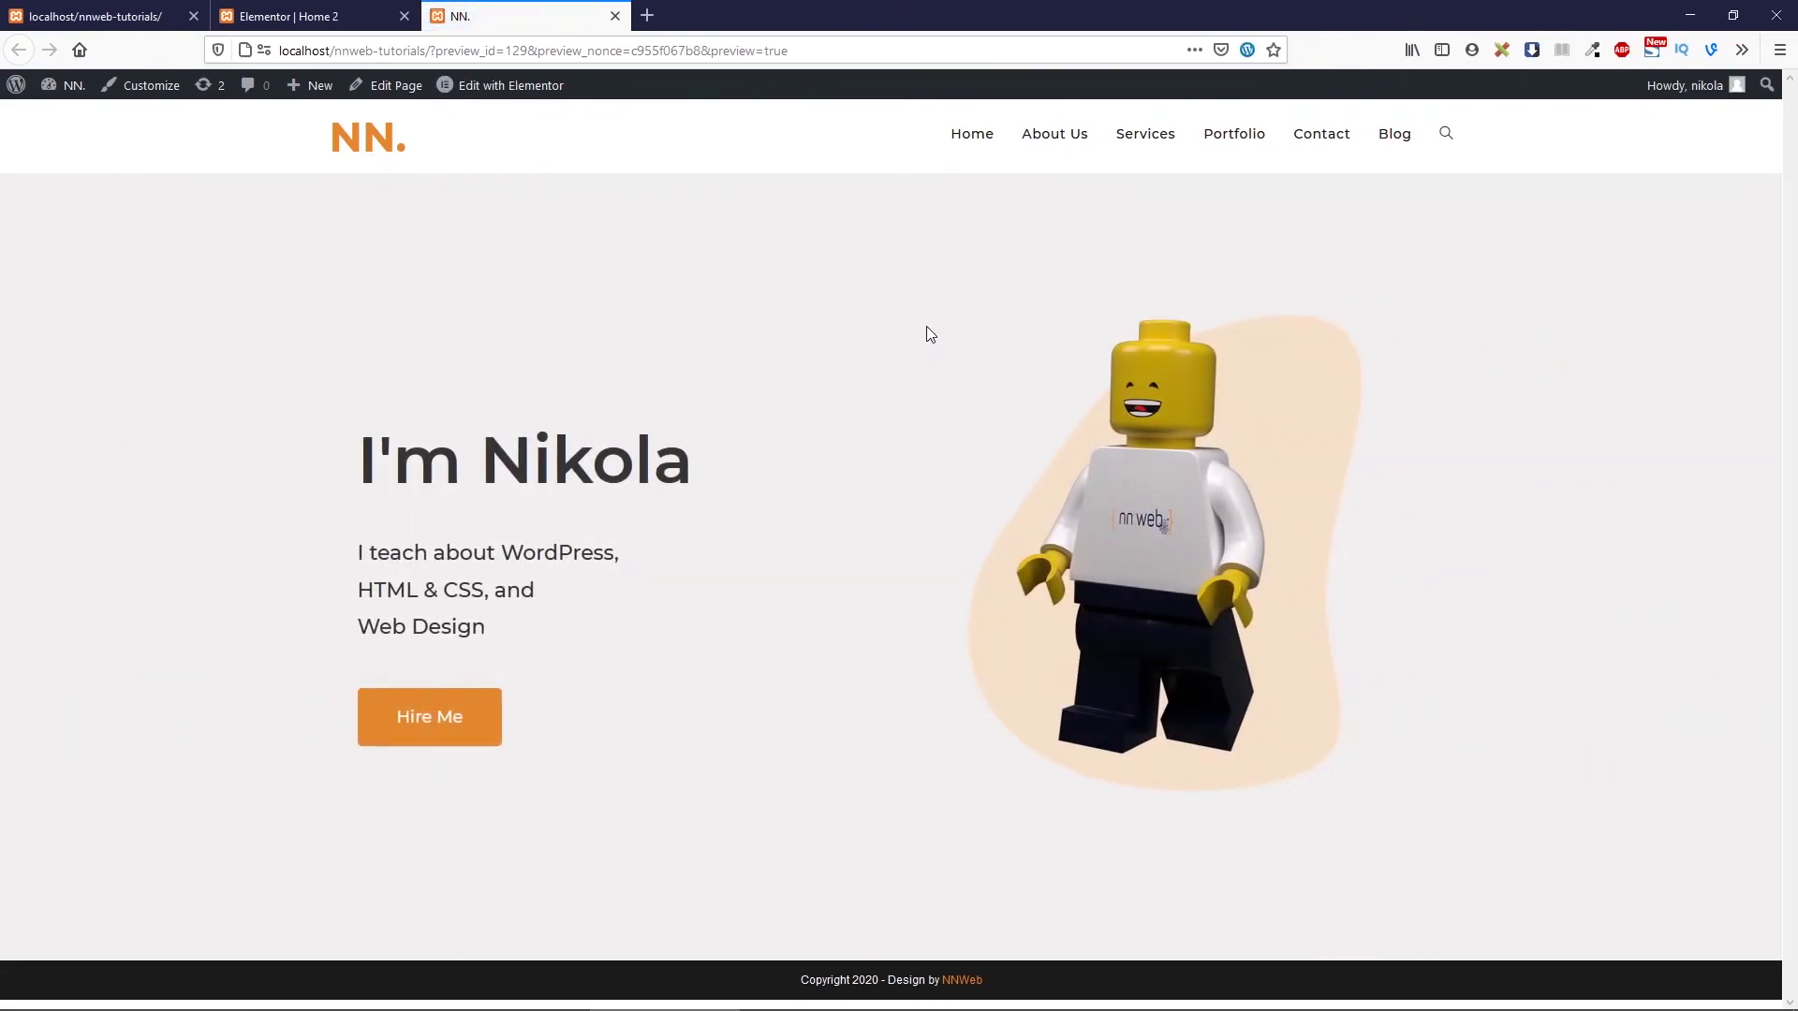